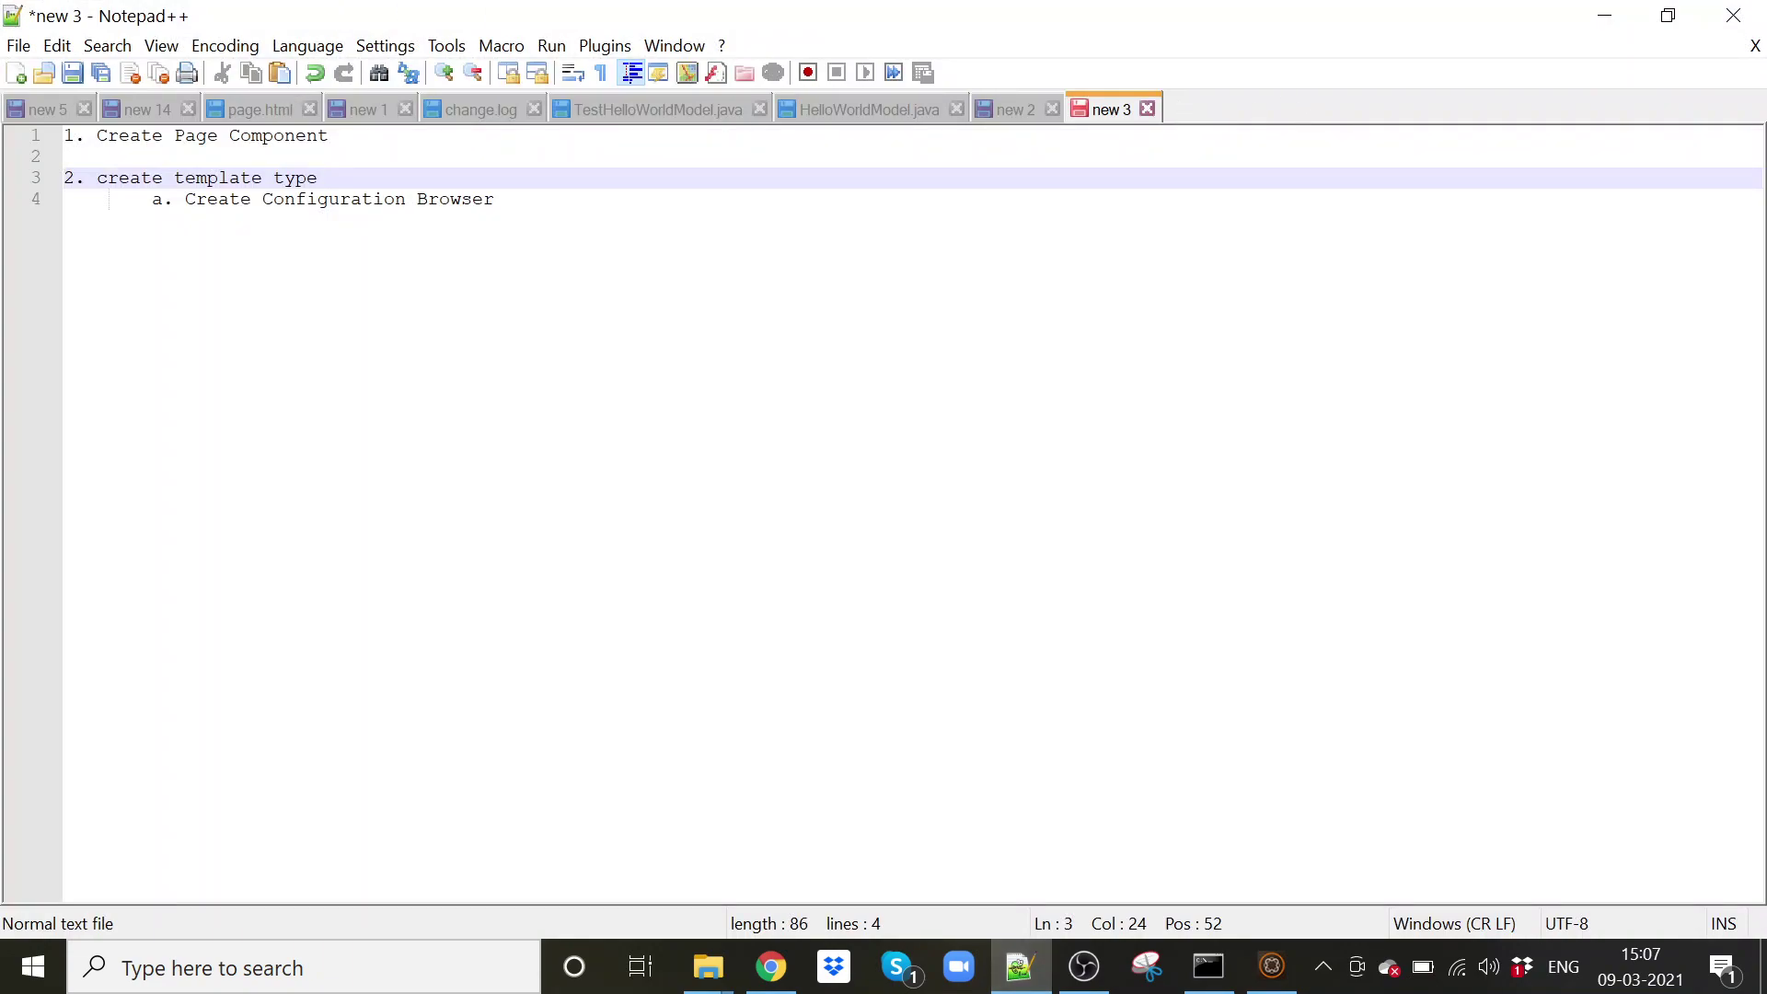
- Highlight the "1. Create Page Component" line in the notes to review the first task
key("Up")
key("Up")
key("shift+Left")
key("shift+Left")
key("shift+Left")
key("shift+Left")
key("shift+Left")
key("shift+Left")
key("shift+Left")
key("shift+Left")
key("shift+Left")
key("shift+Left")
key("shift+Left")
key("shift+Left")
key("shift+Left")
key("shift+Left")
key("shift+Left")
key("shift+Left")
key("shift+Left")
key("shift+Left")
key("shift+Left")
key("shift+Left")
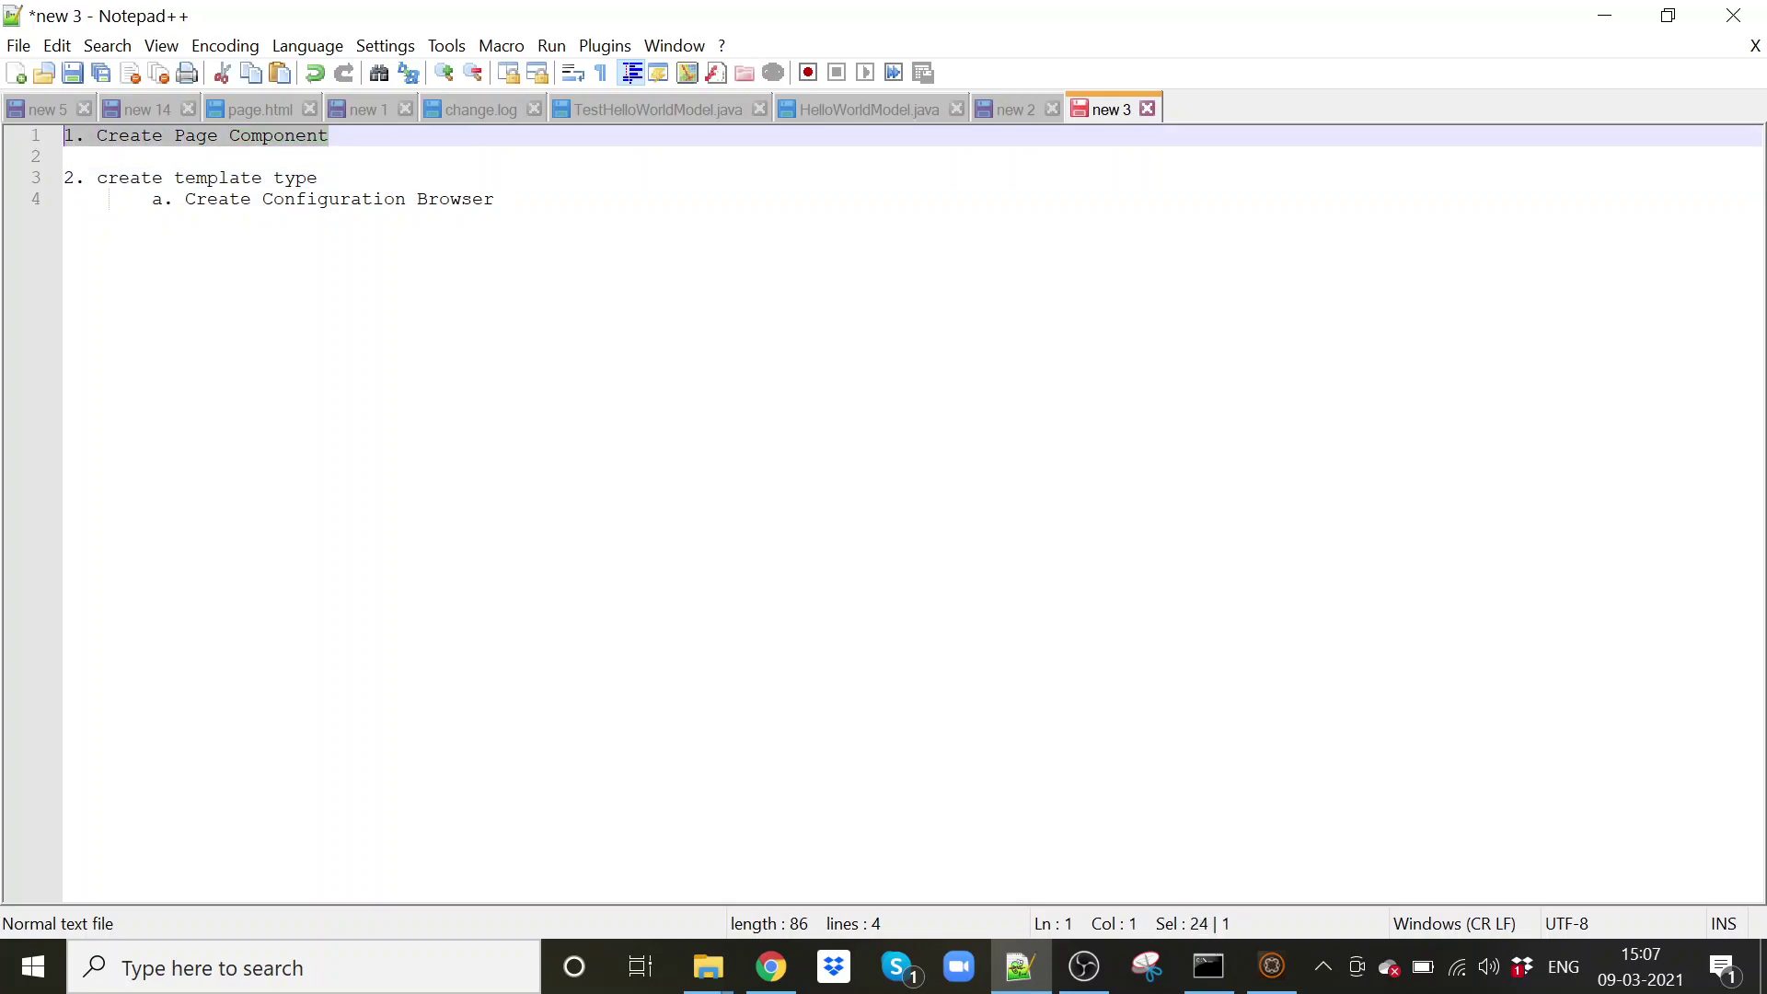
left_click(495, 198)
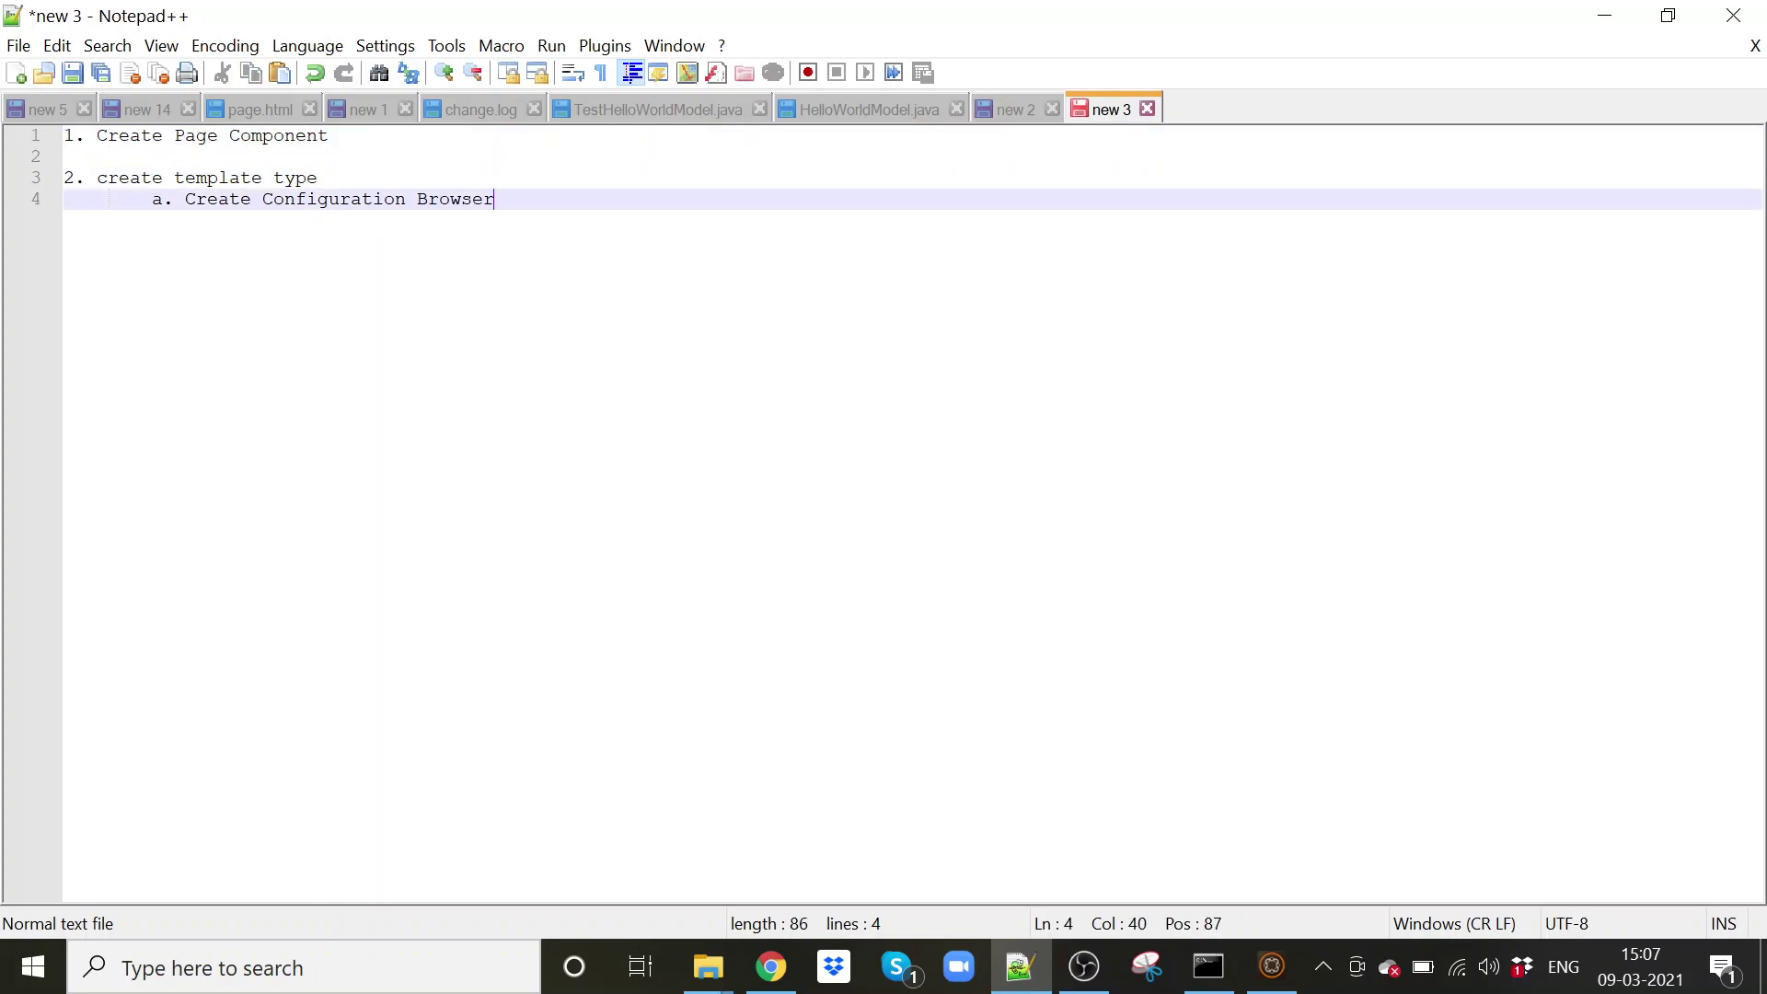
- Switch to CRXDE Lite in Chrome, collapse the content tree and expand the apps folder
left_click(782, 981)
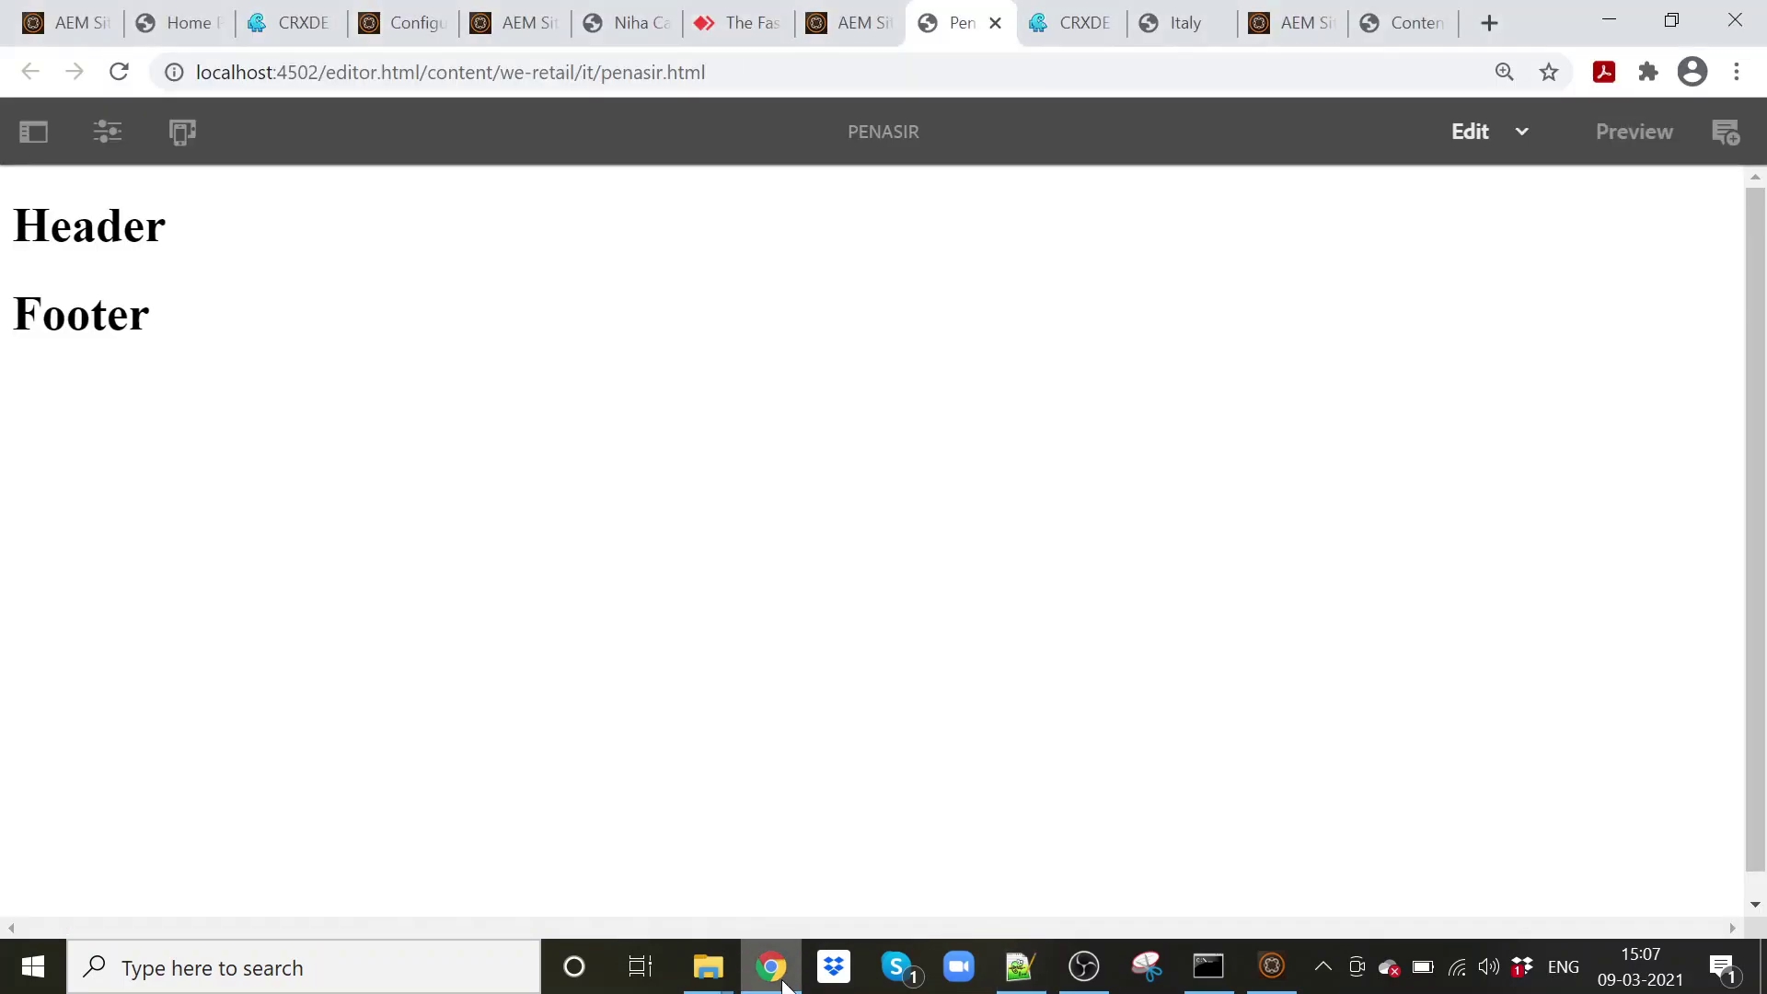
left_click(1490, 23)
left_click(994, 28)
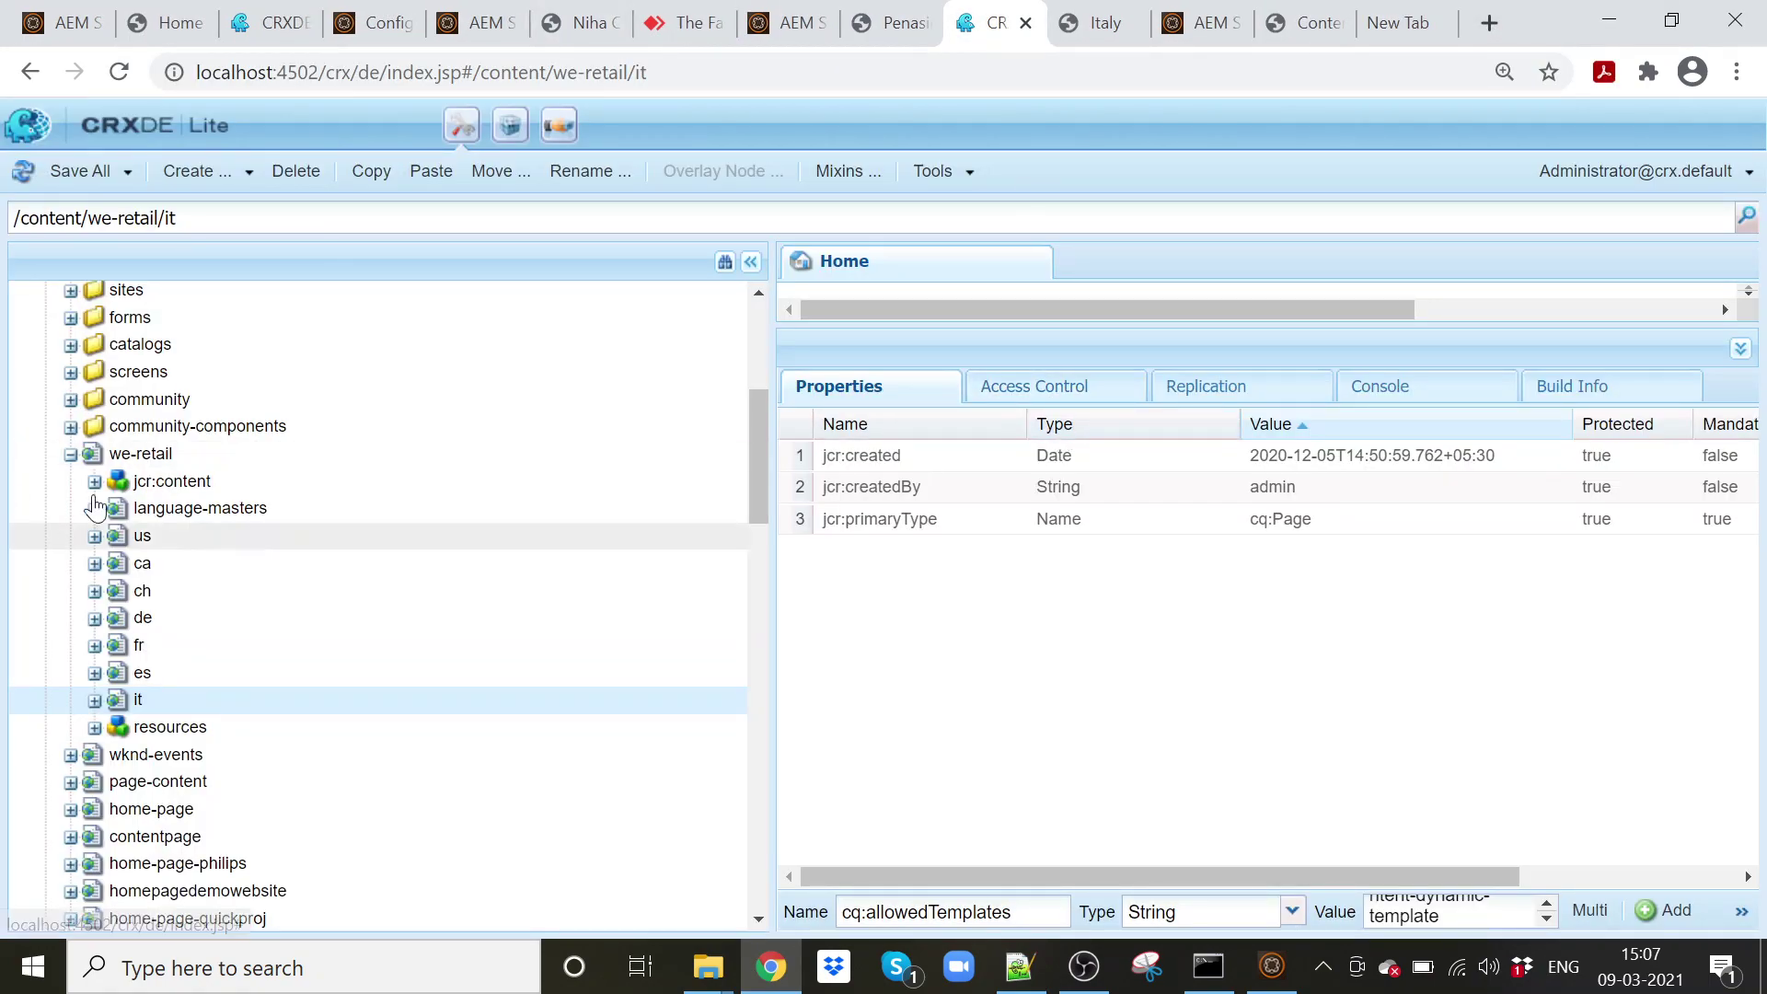
left_click(70, 454)
scroll(138, 501, "up", 10)
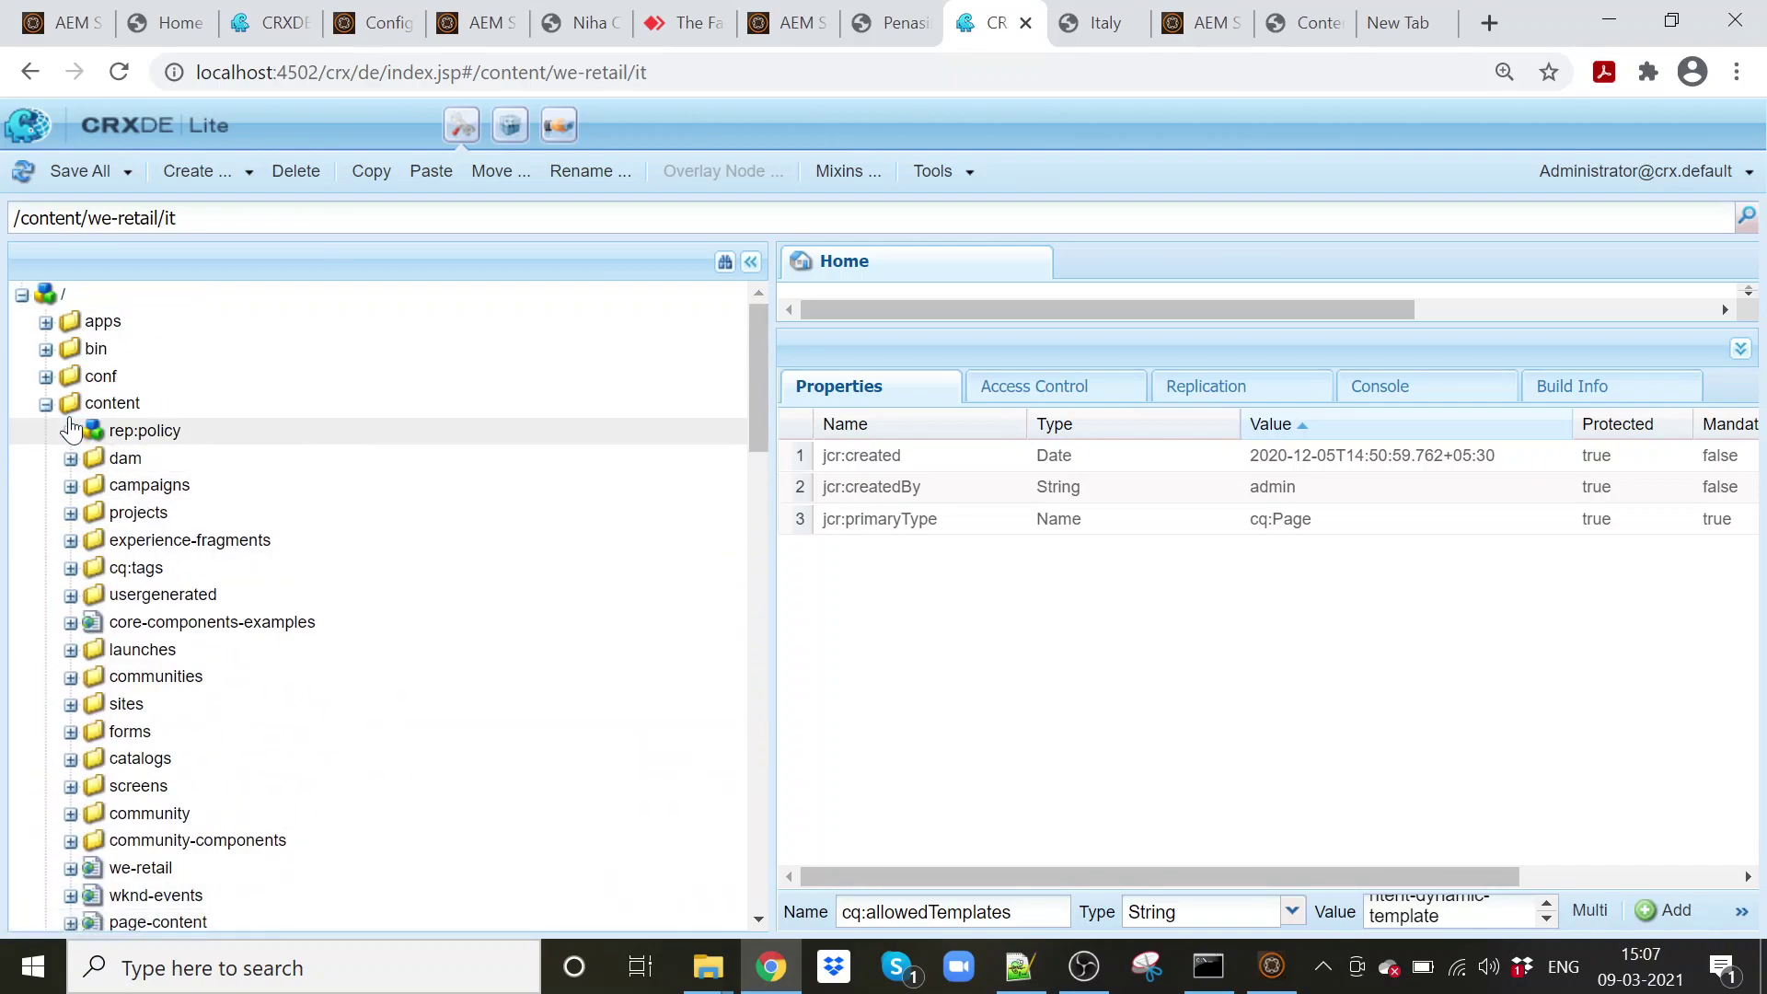
left_click(46, 403)
double_click(90, 322)
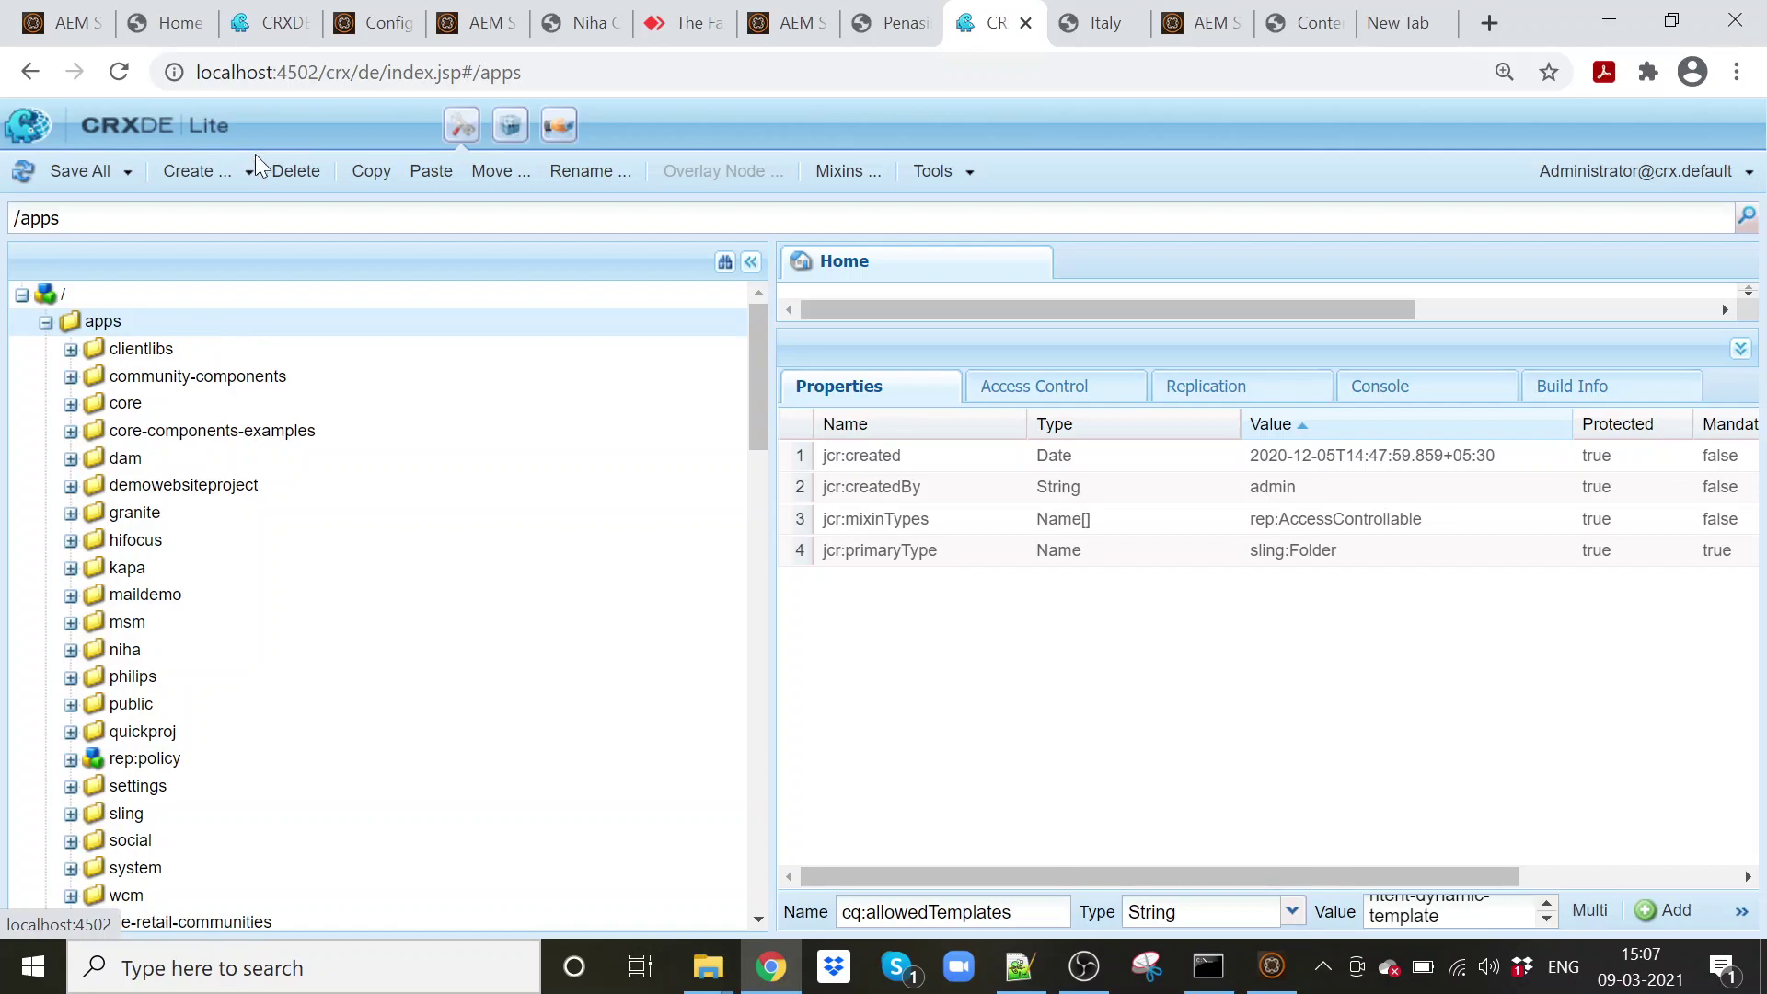
- Copy the hifocus folder and paste the duplicate under /apps
double_click(186, 550)
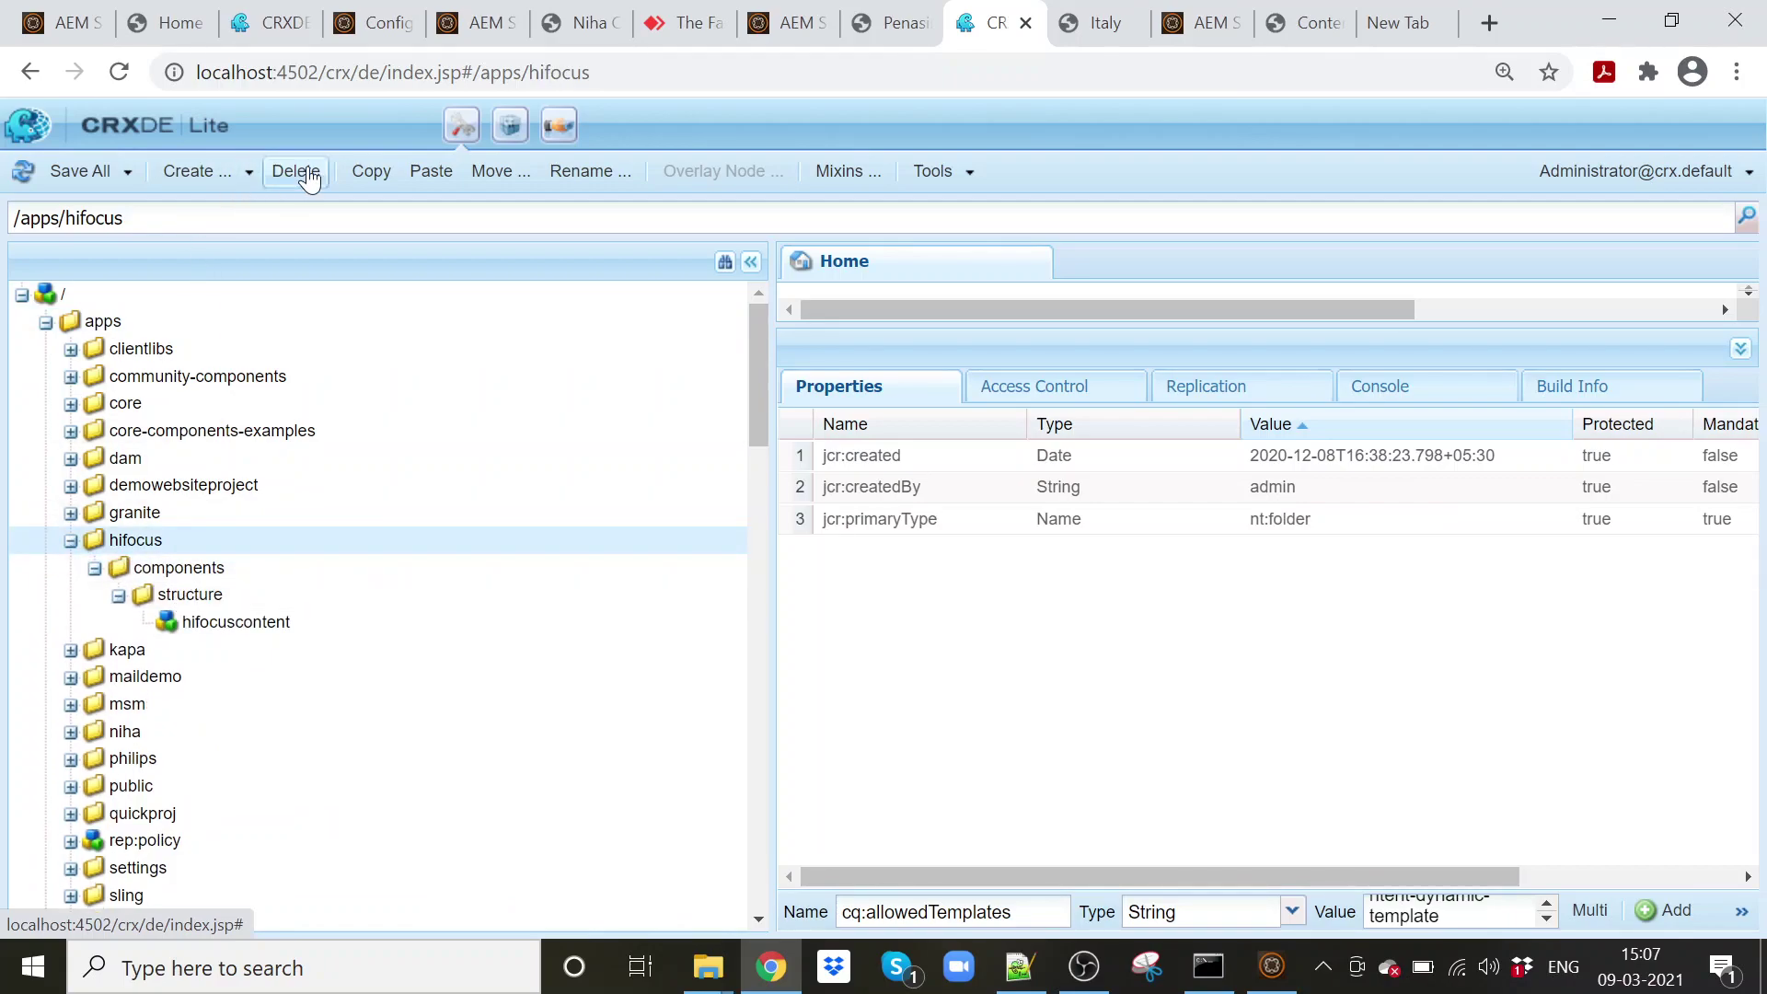
left_click(366, 173)
left_click(102, 320)
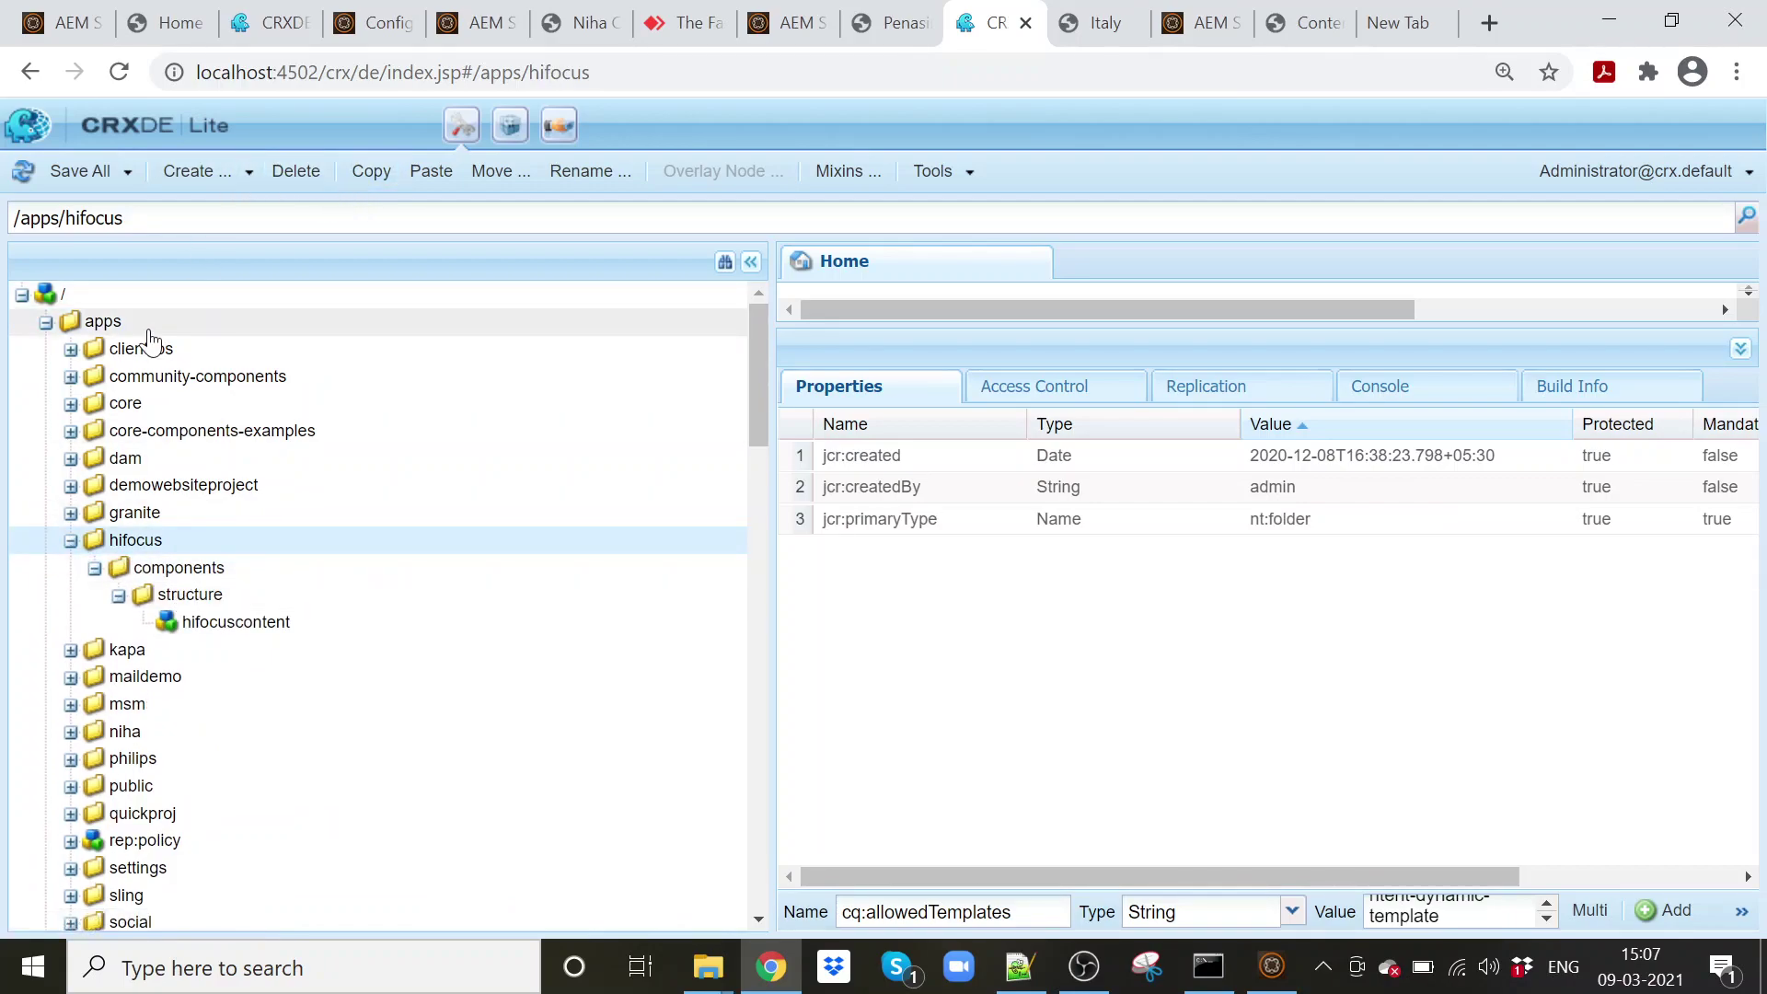
left_click(430, 173)
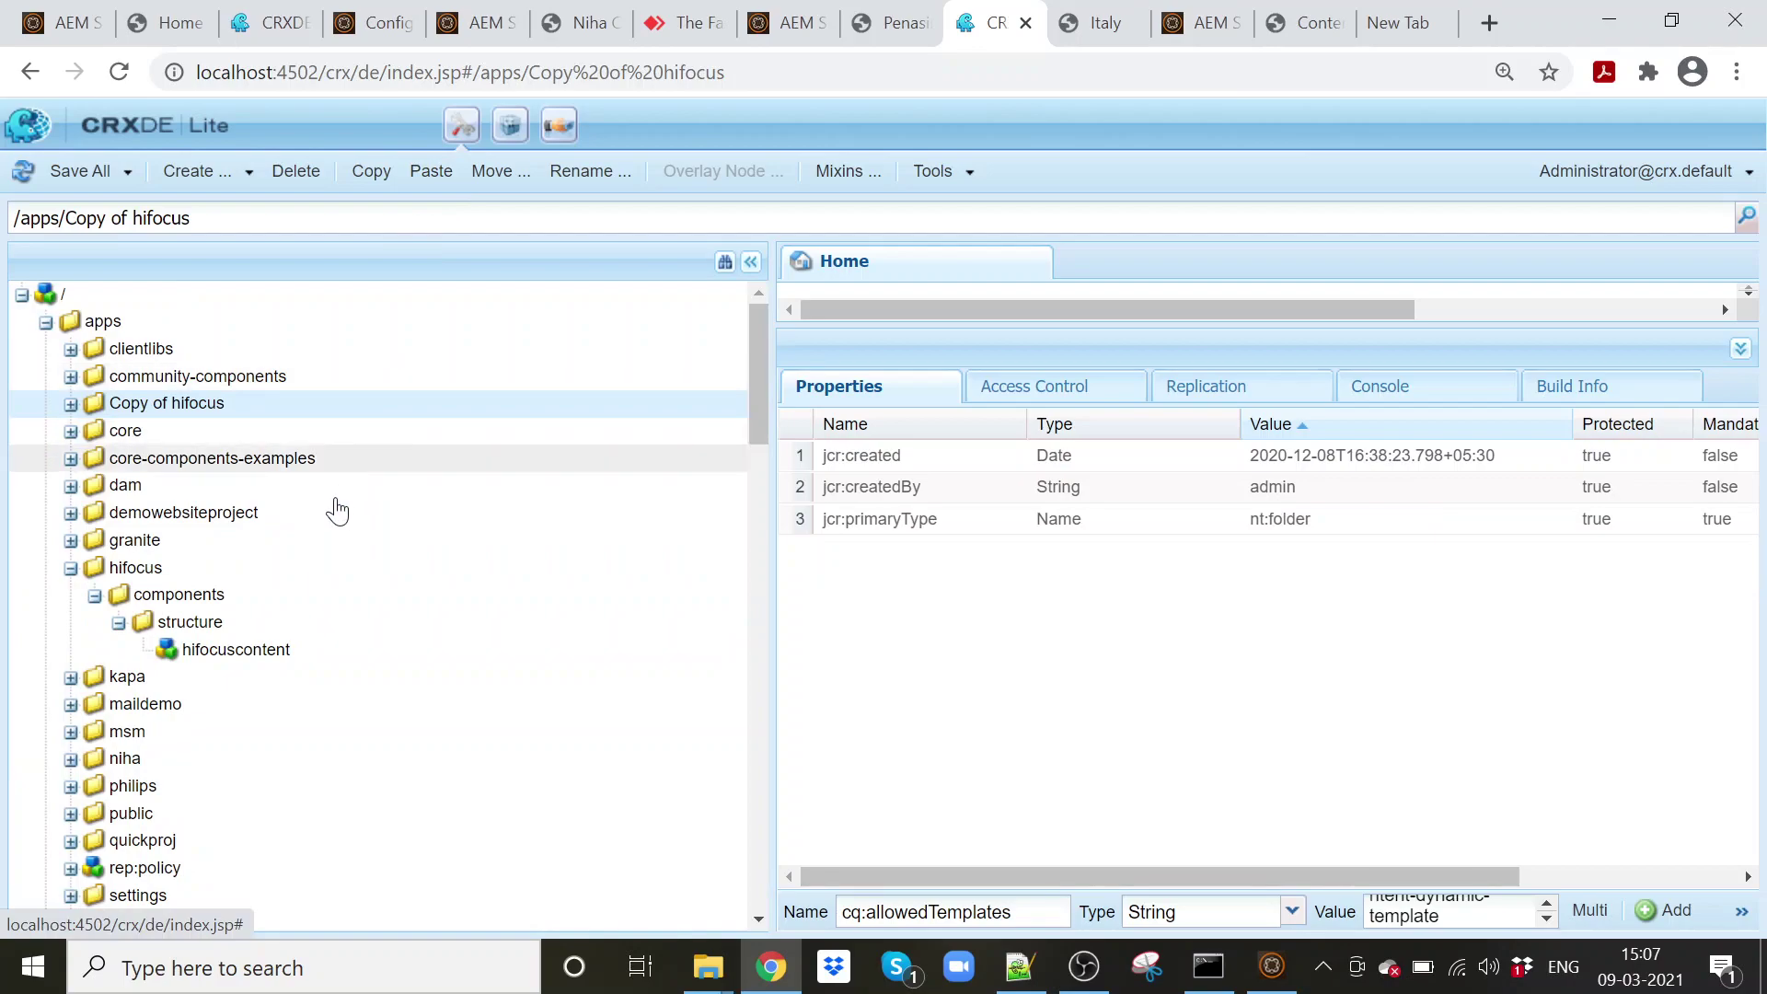
- Rename the "Copy of hifocus" folder to medical
right_click(254, 416)
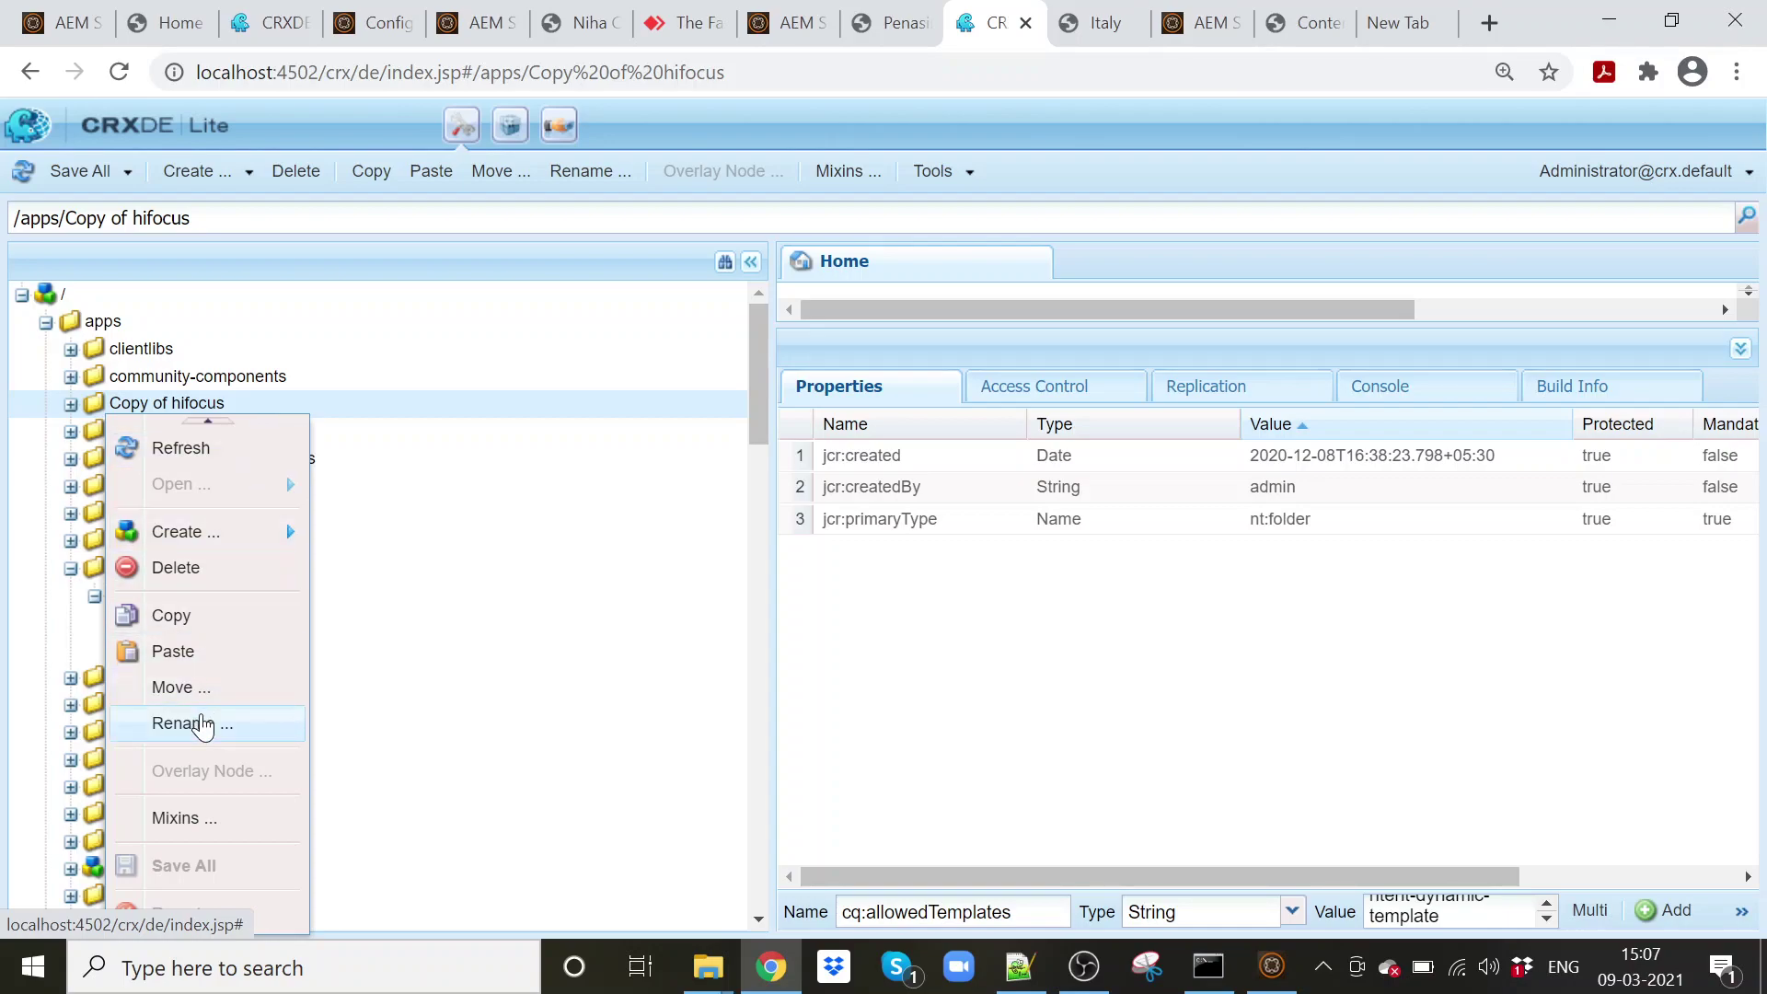
left_click(195, 723)
key("ctrl+a")
type("me")
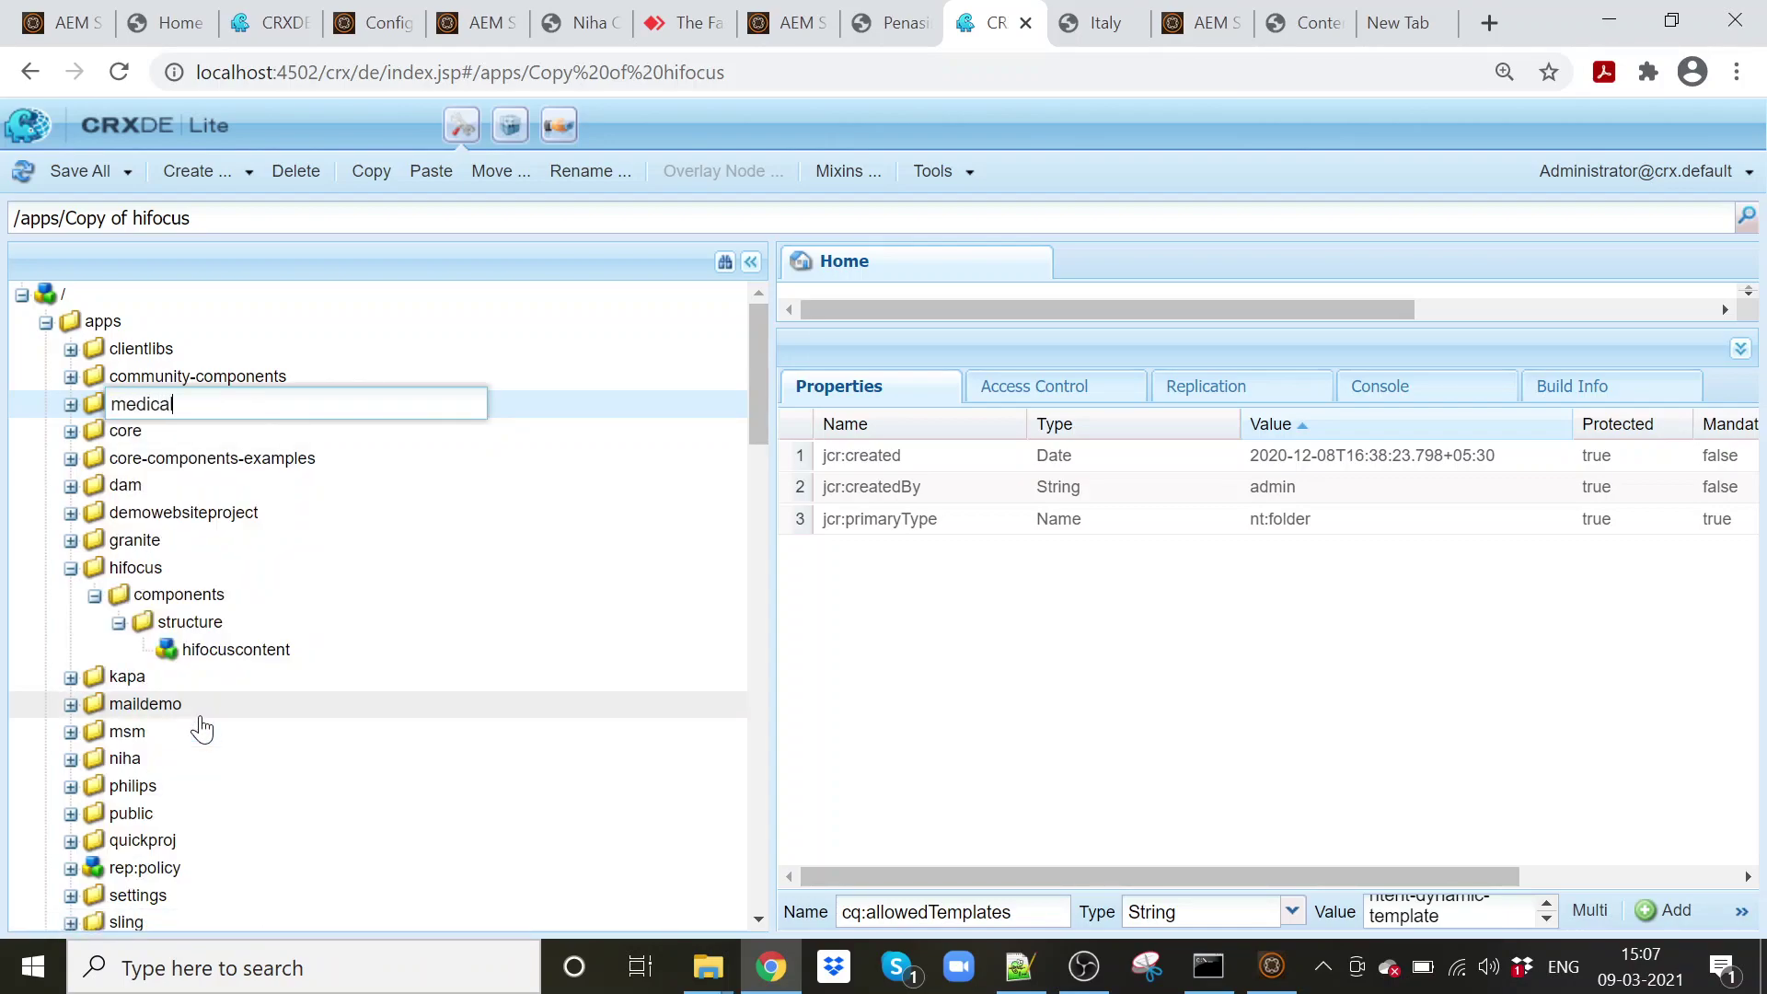
left_click(958, 699)
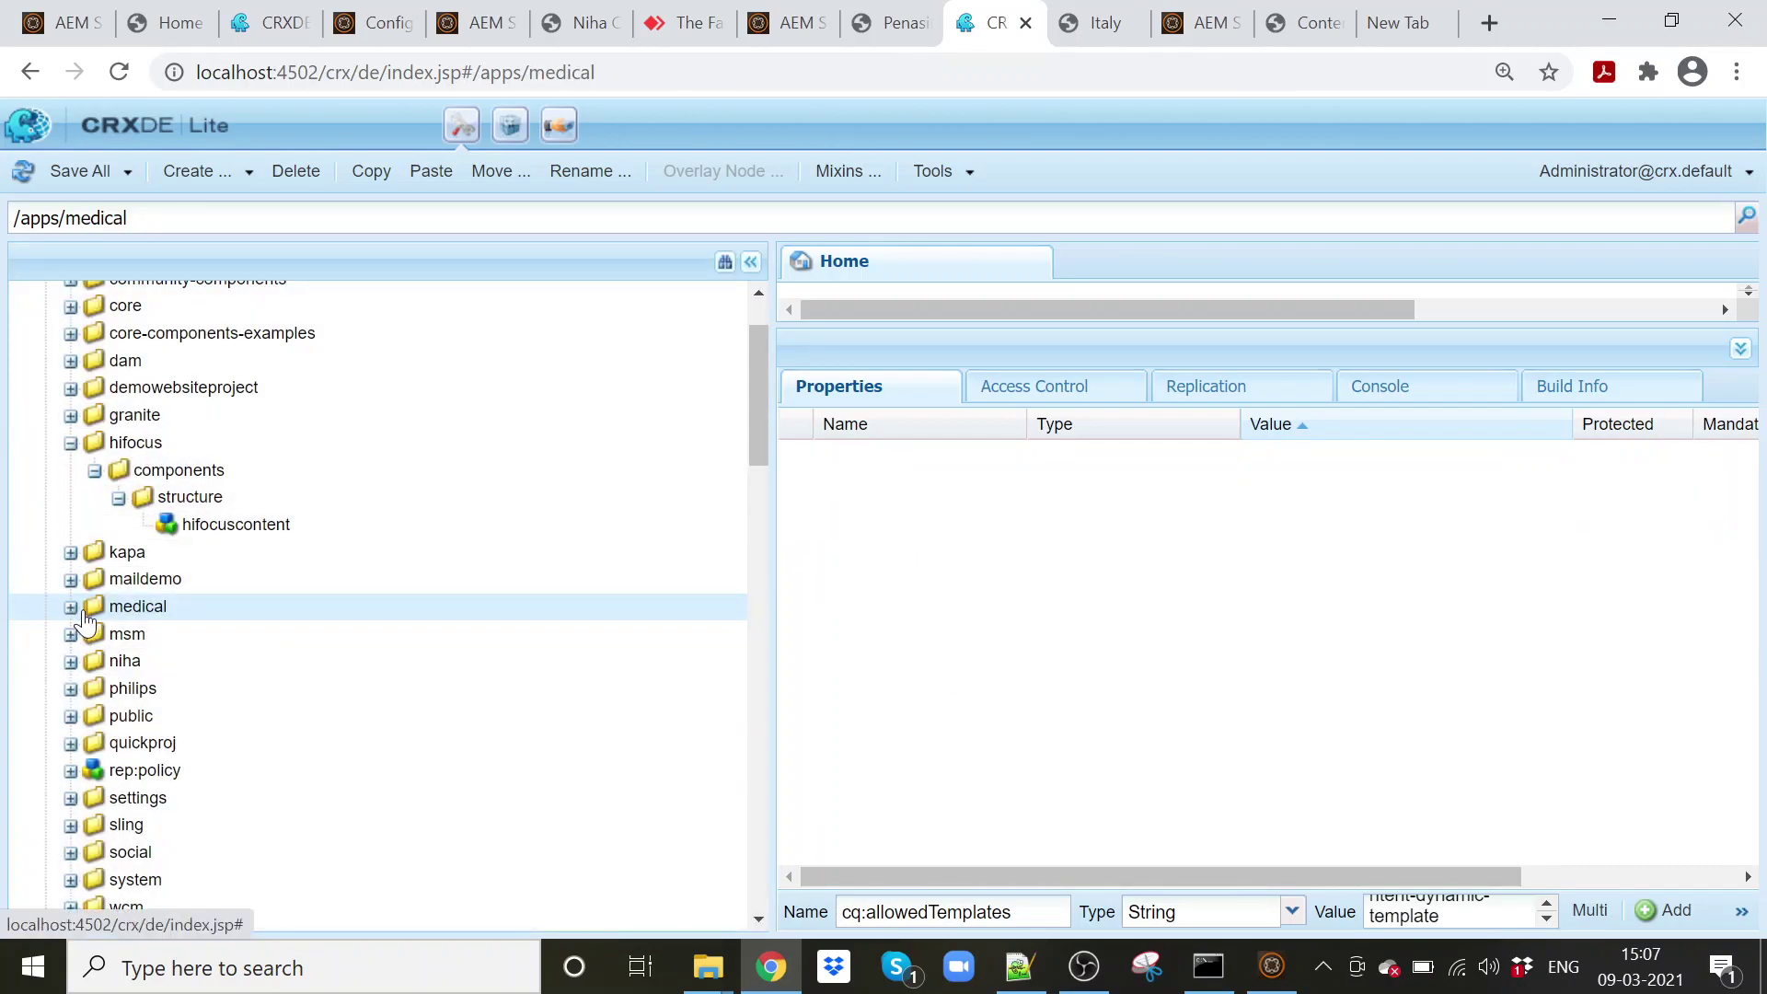
- Delete the hifocuscontent component from /apps/medical/components/structure and save all changes
scroll(229, 661, "down", 1)
scroll(229, 661, "up", 1)
left_click(72, 608)
double_click(175, 635)
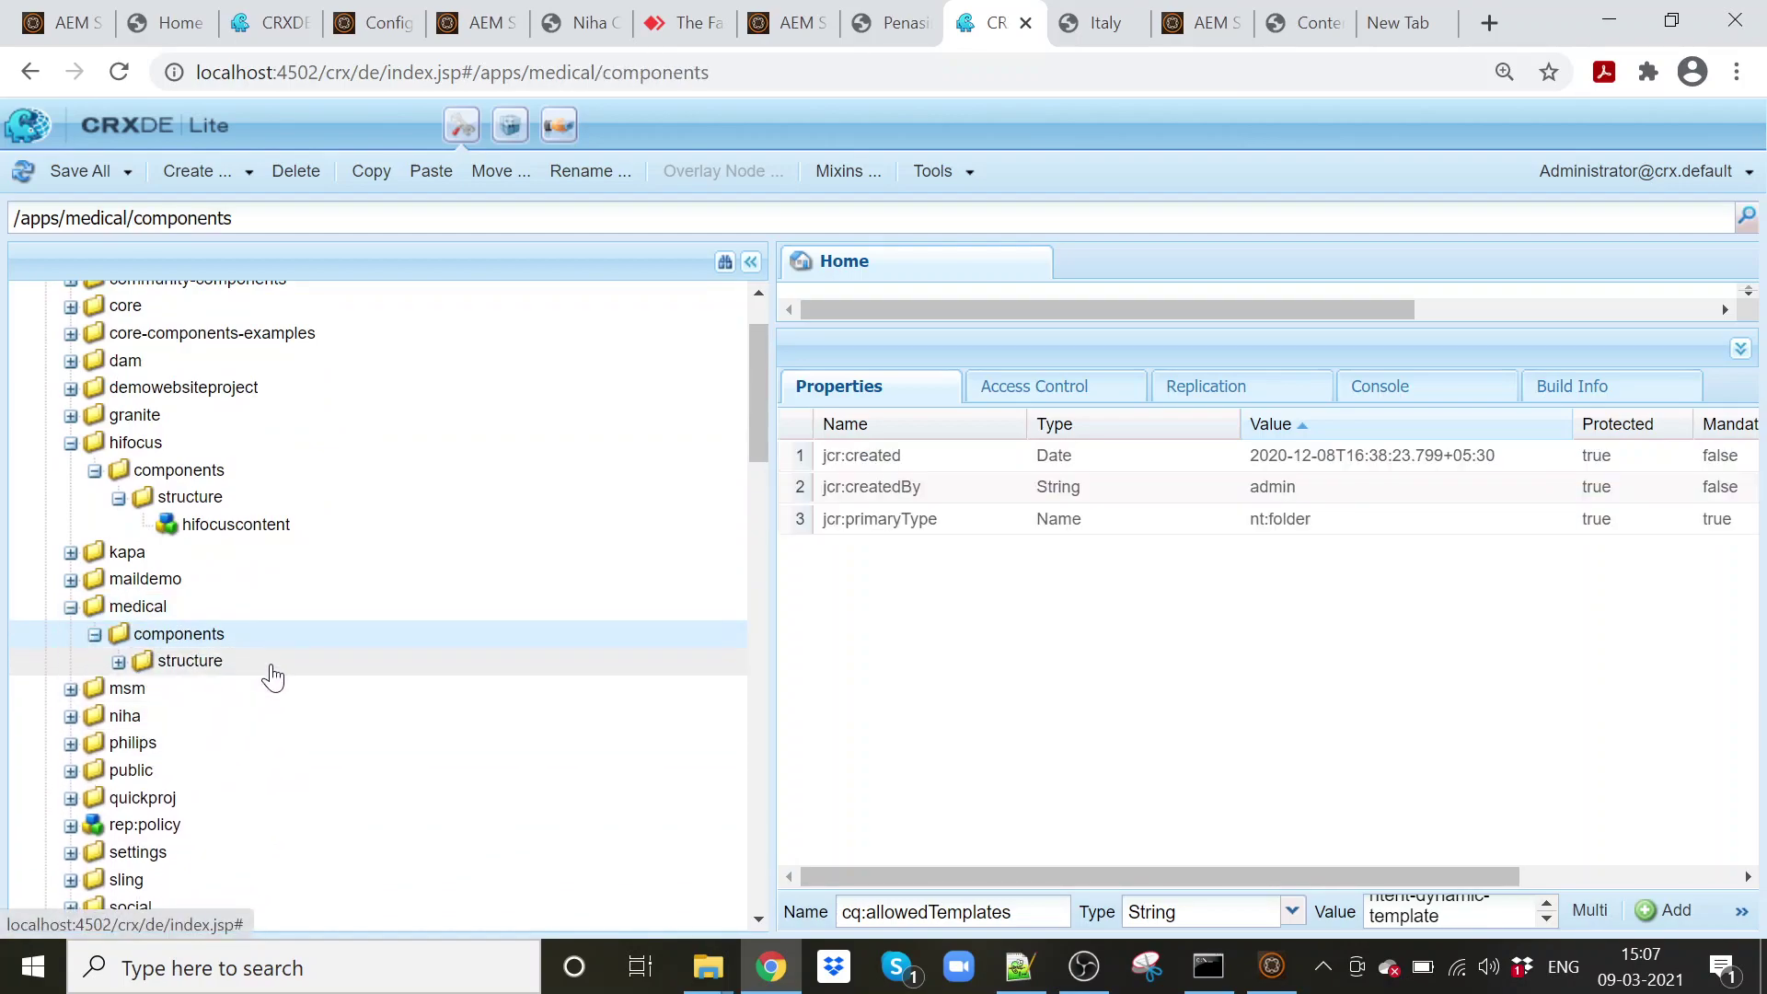
left_click(271, 663)
key("ctrl+v")
left_click(275, 689)
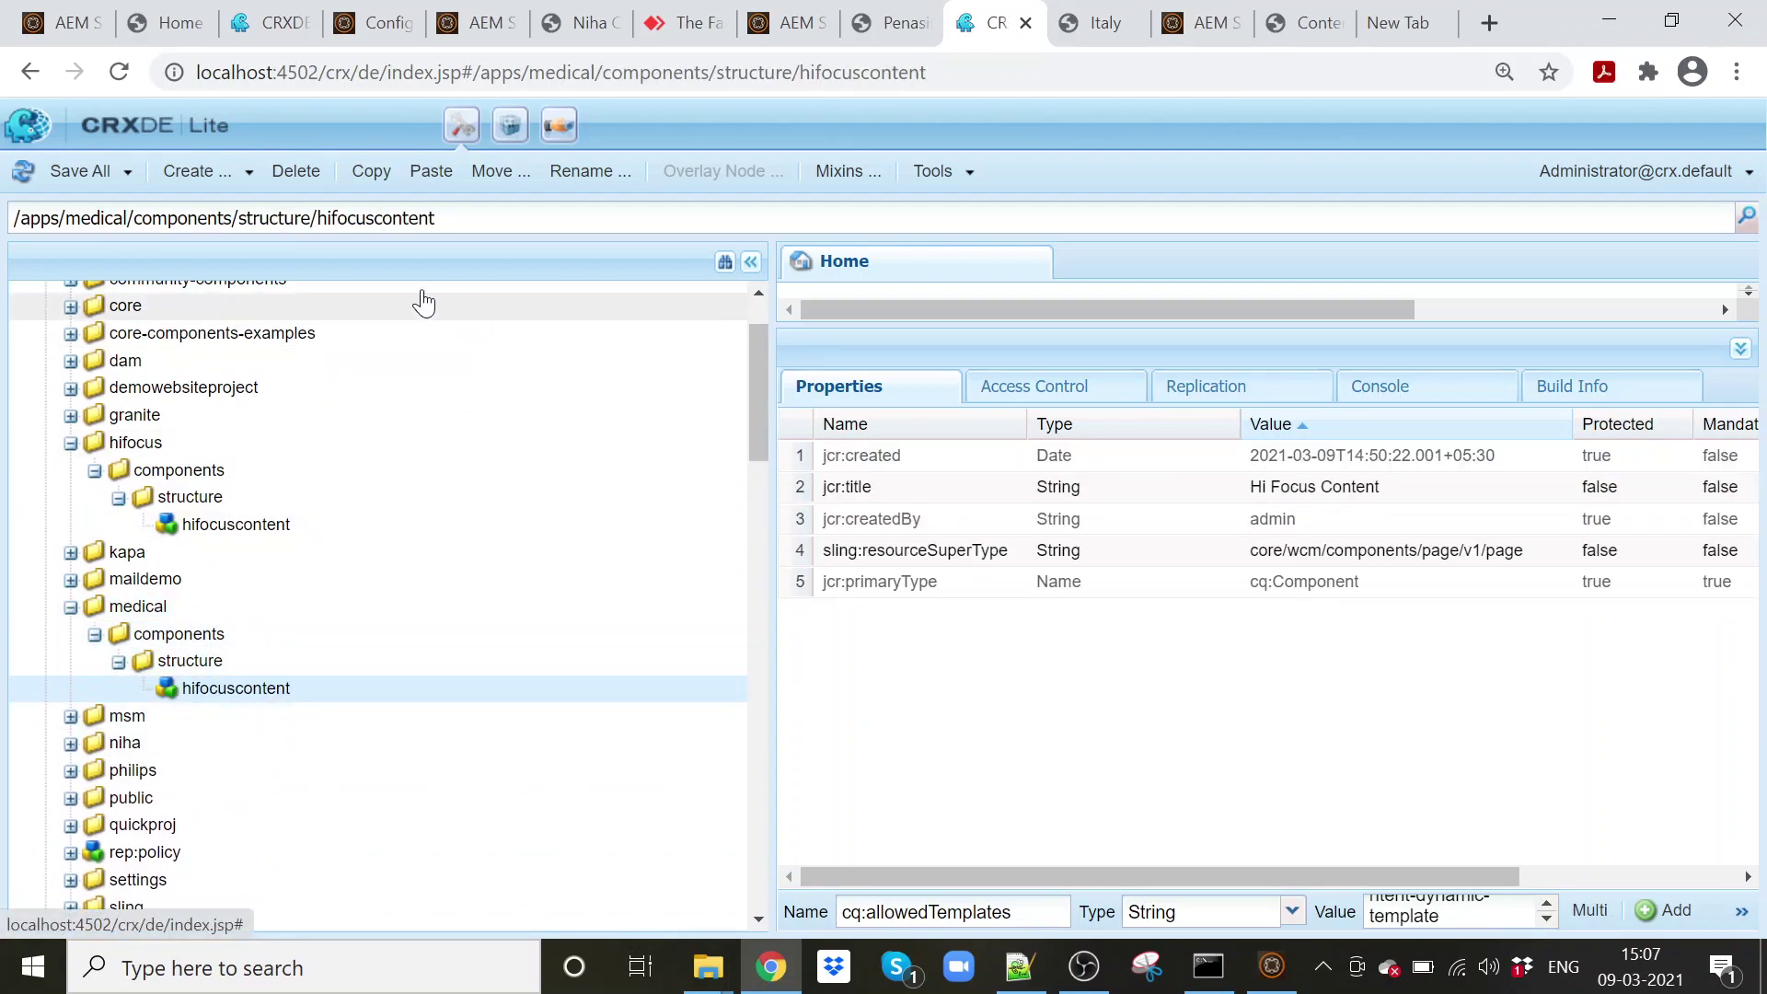
left_click(293, 173)
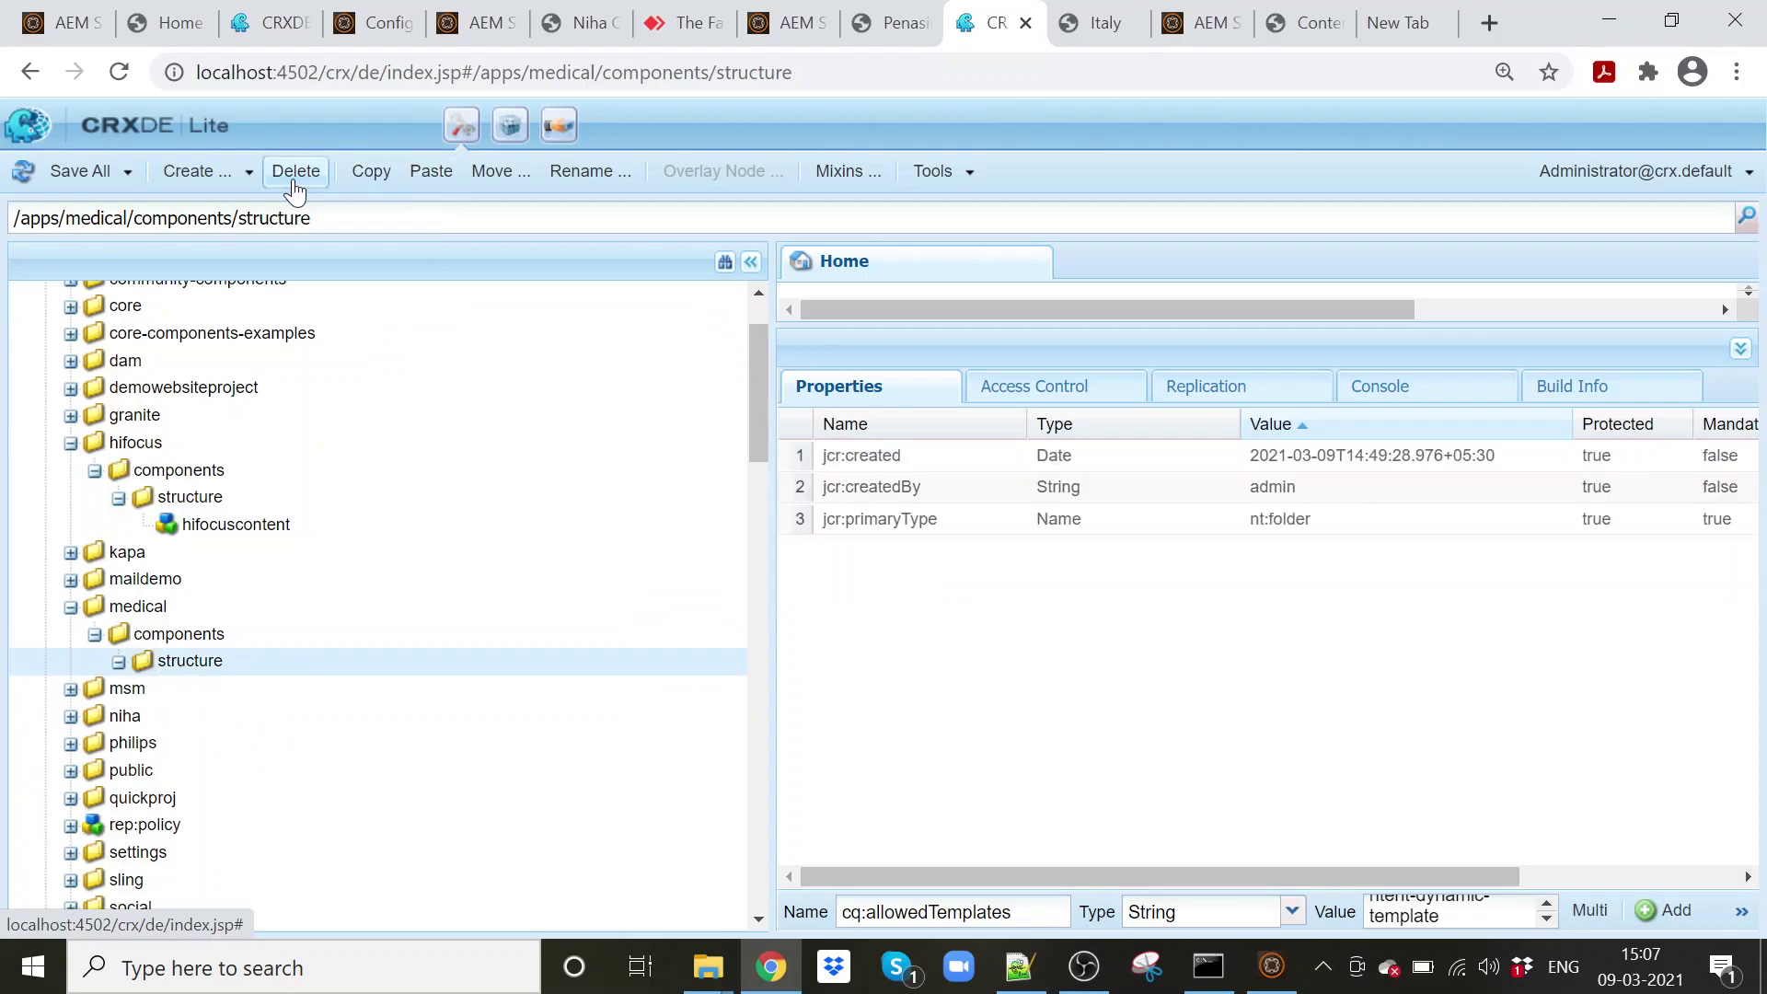
left_click(96, 180)
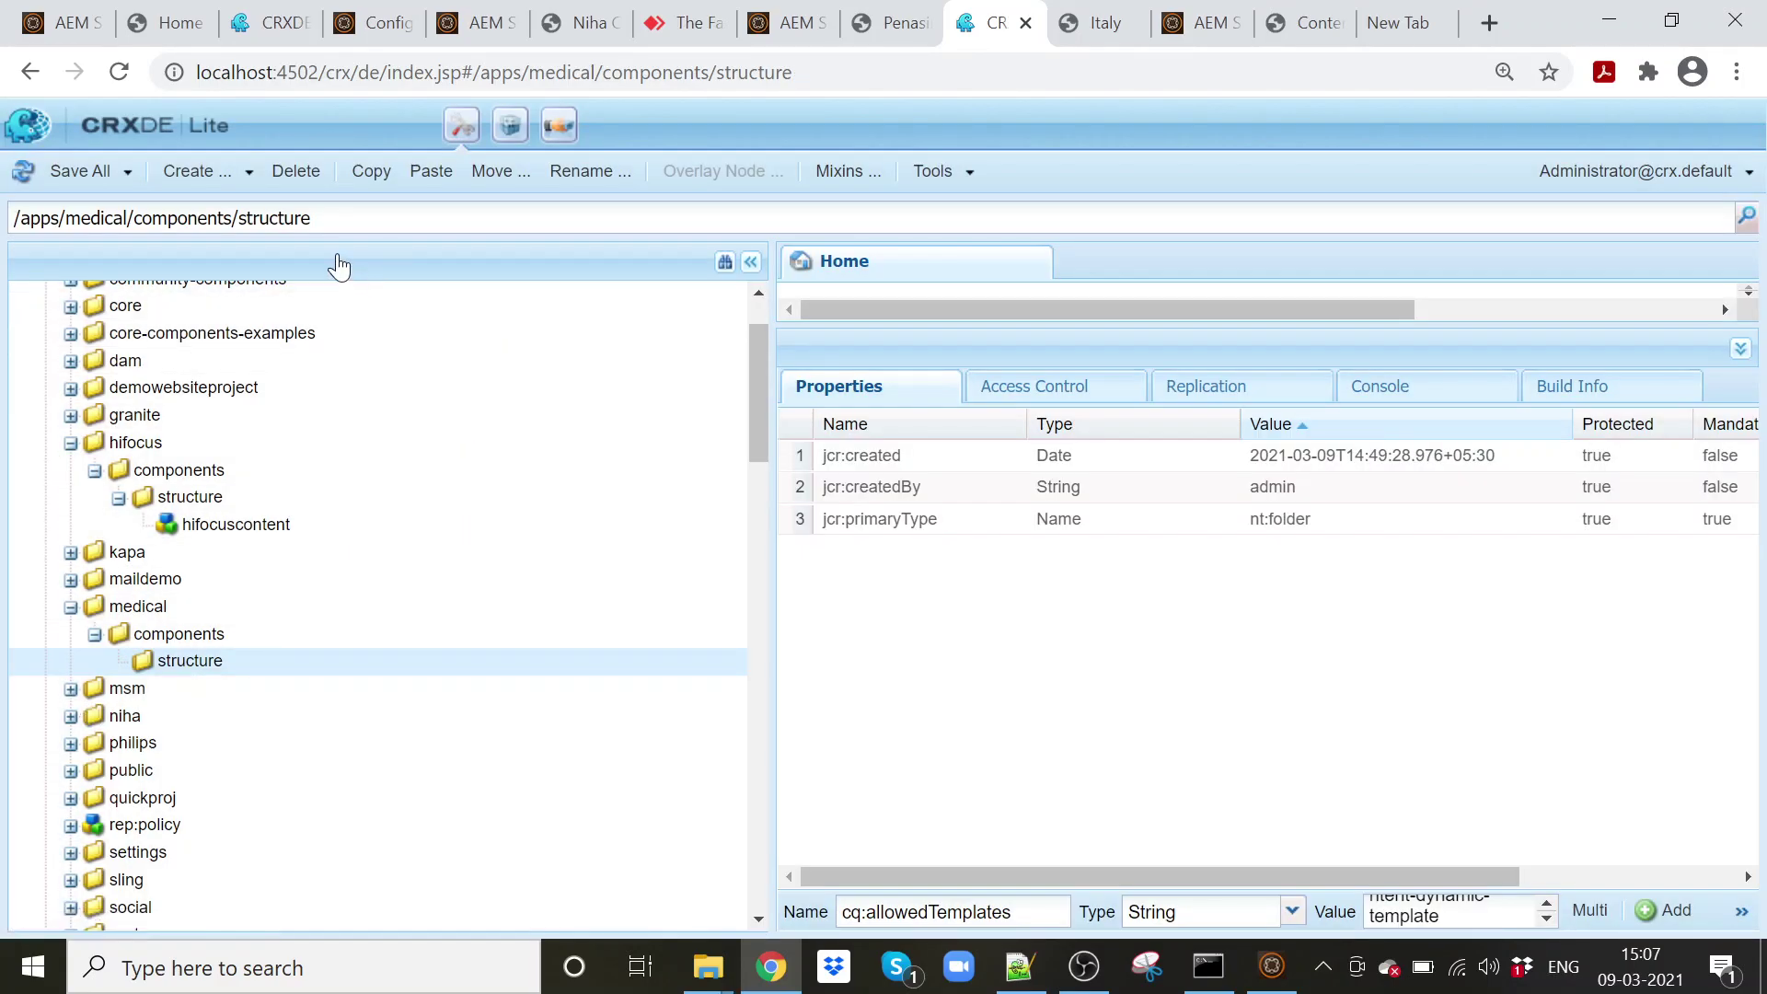
- Create a component in the medical structure folder with label masterpage and title Master Page, leaving the advanced settings at their defaults
left_click(247, 172)
left_click(257, 386)
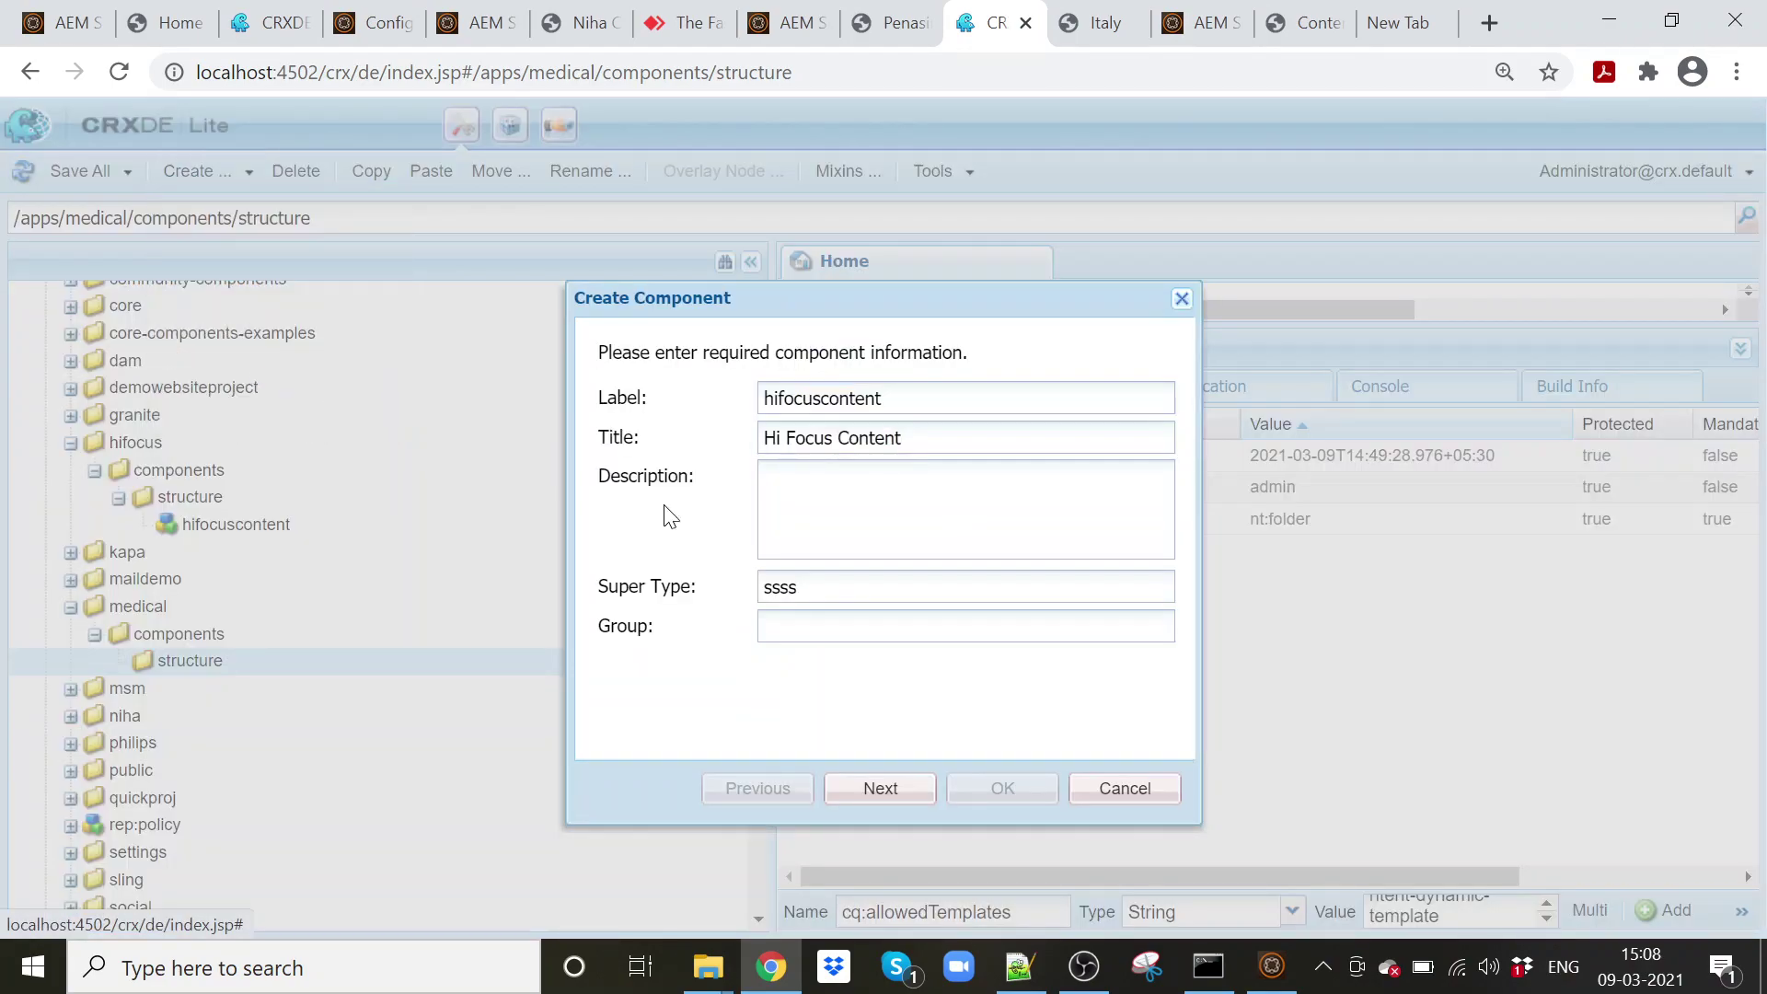
key("ctrl+a")
type("pave")
key("BackSpace")
key("BackSpace")
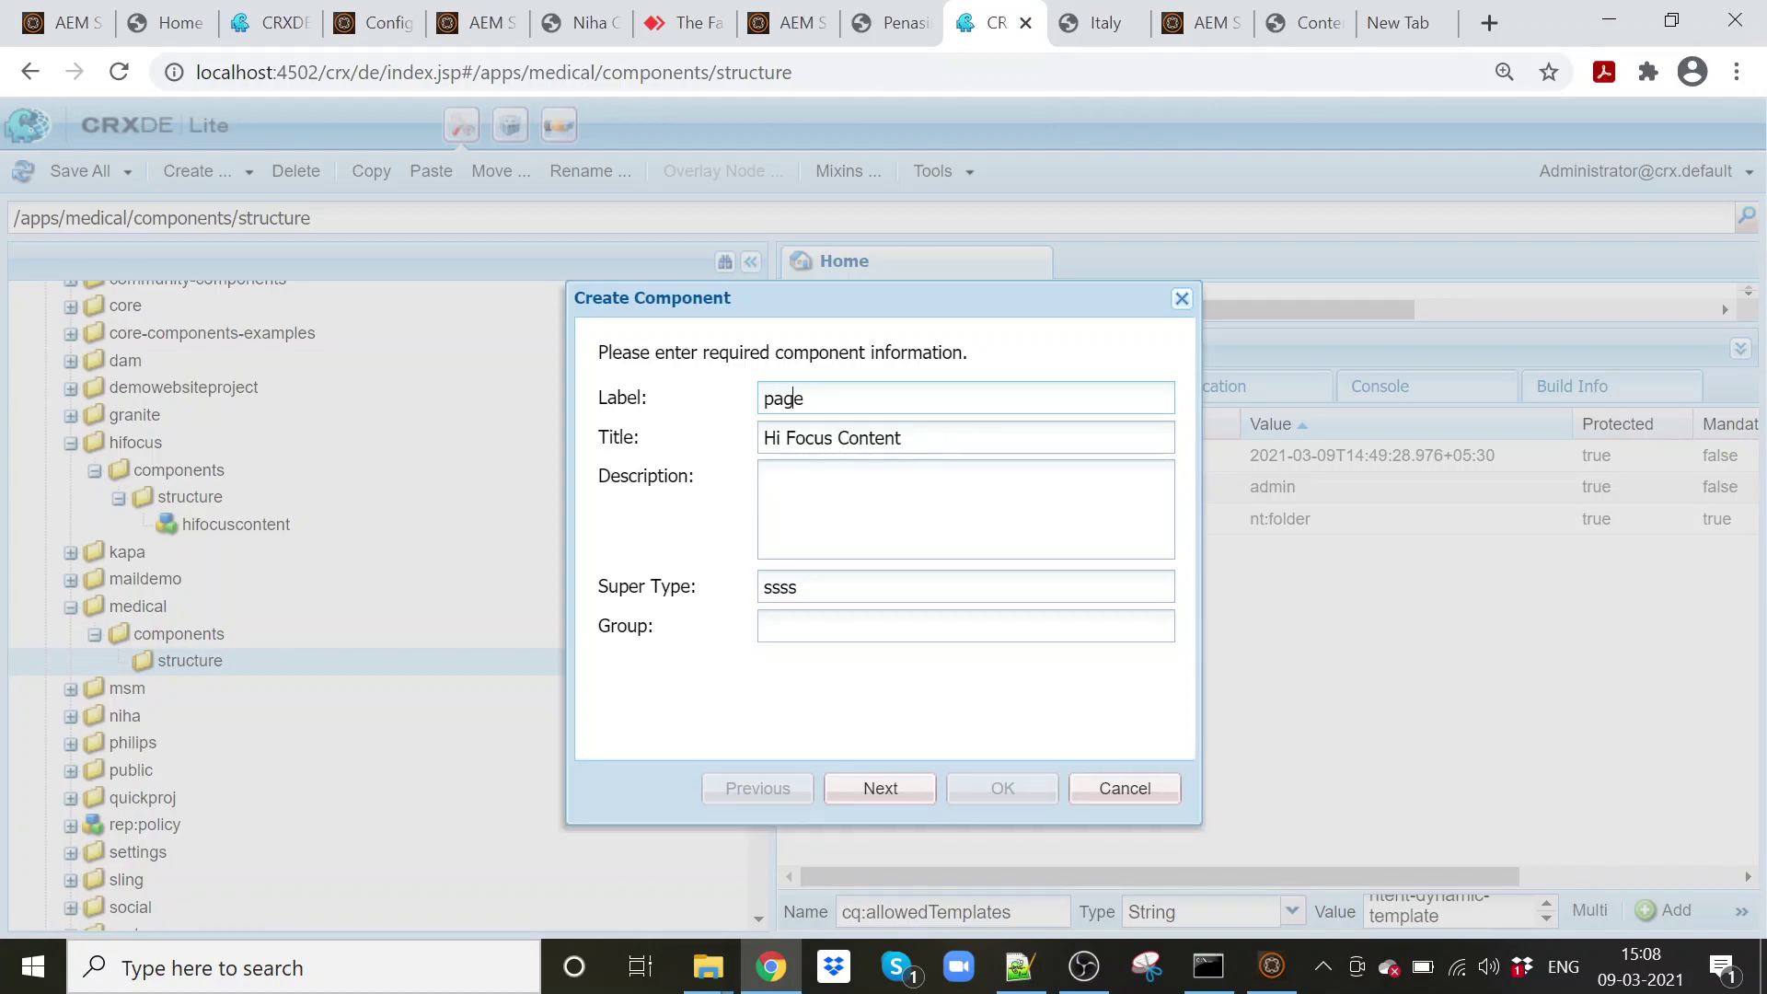
type("ter")
key("ctrl+a")
left_click(901, 438)
key("ctrl+a")
type("Master Page")
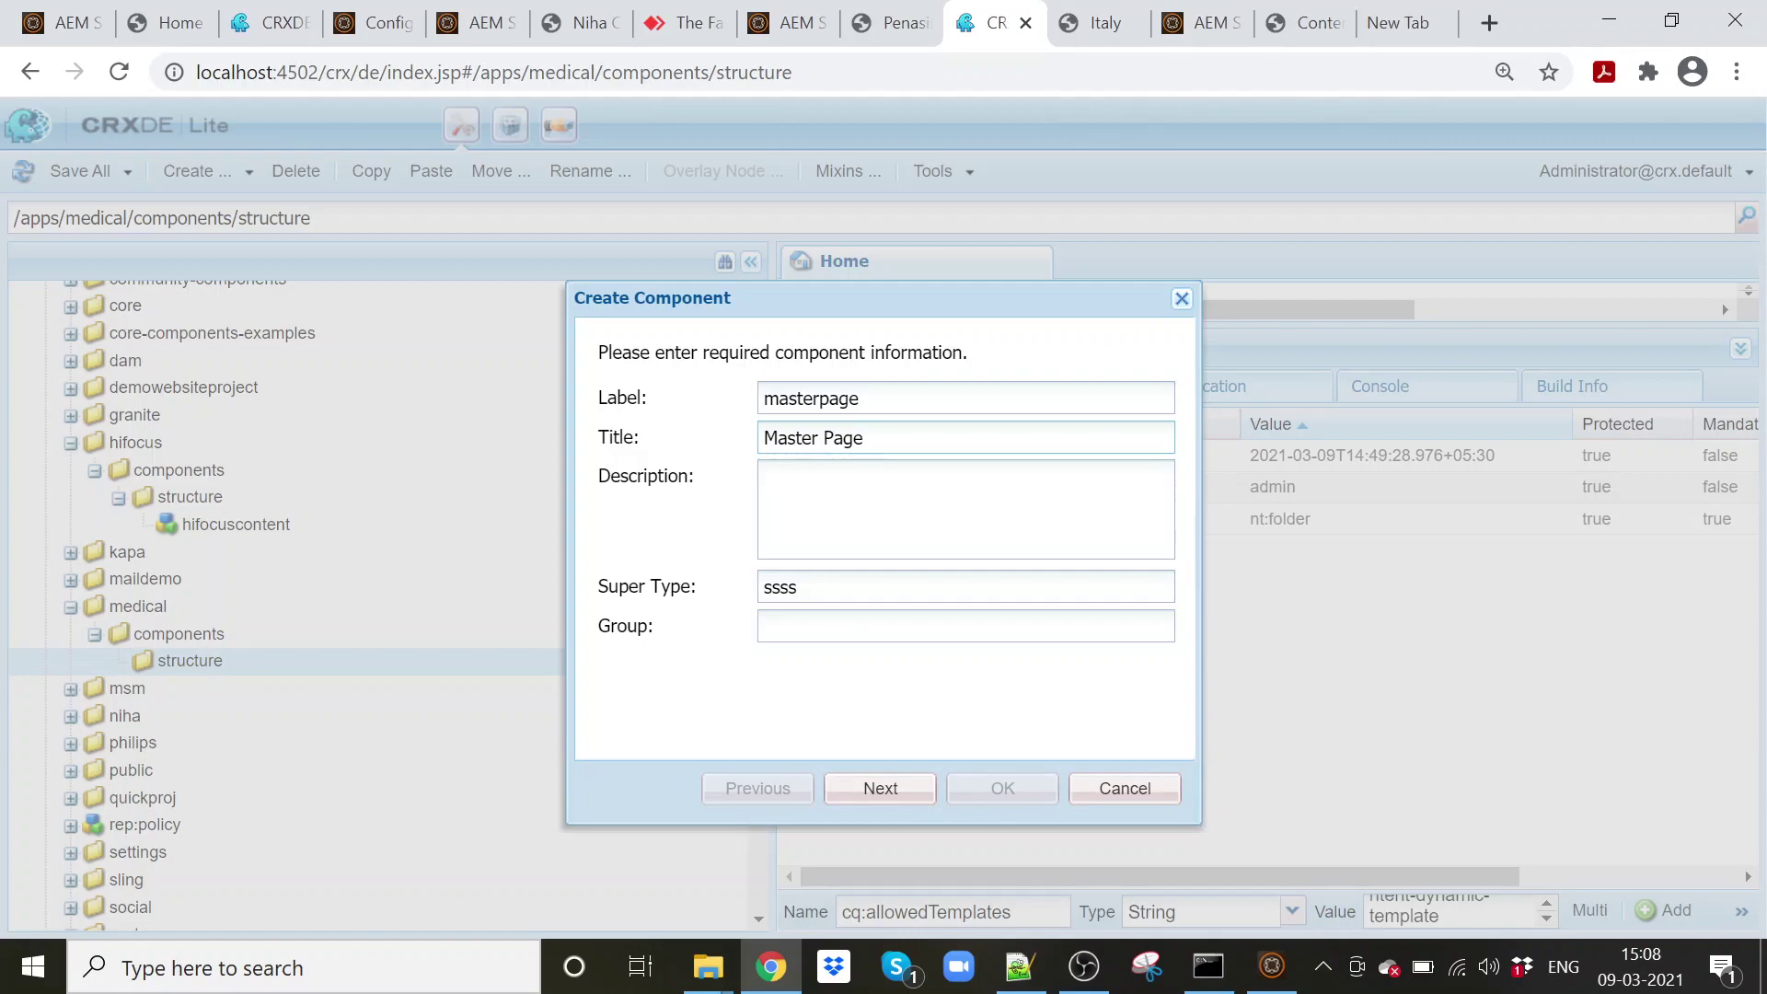
left_click(892, 797)
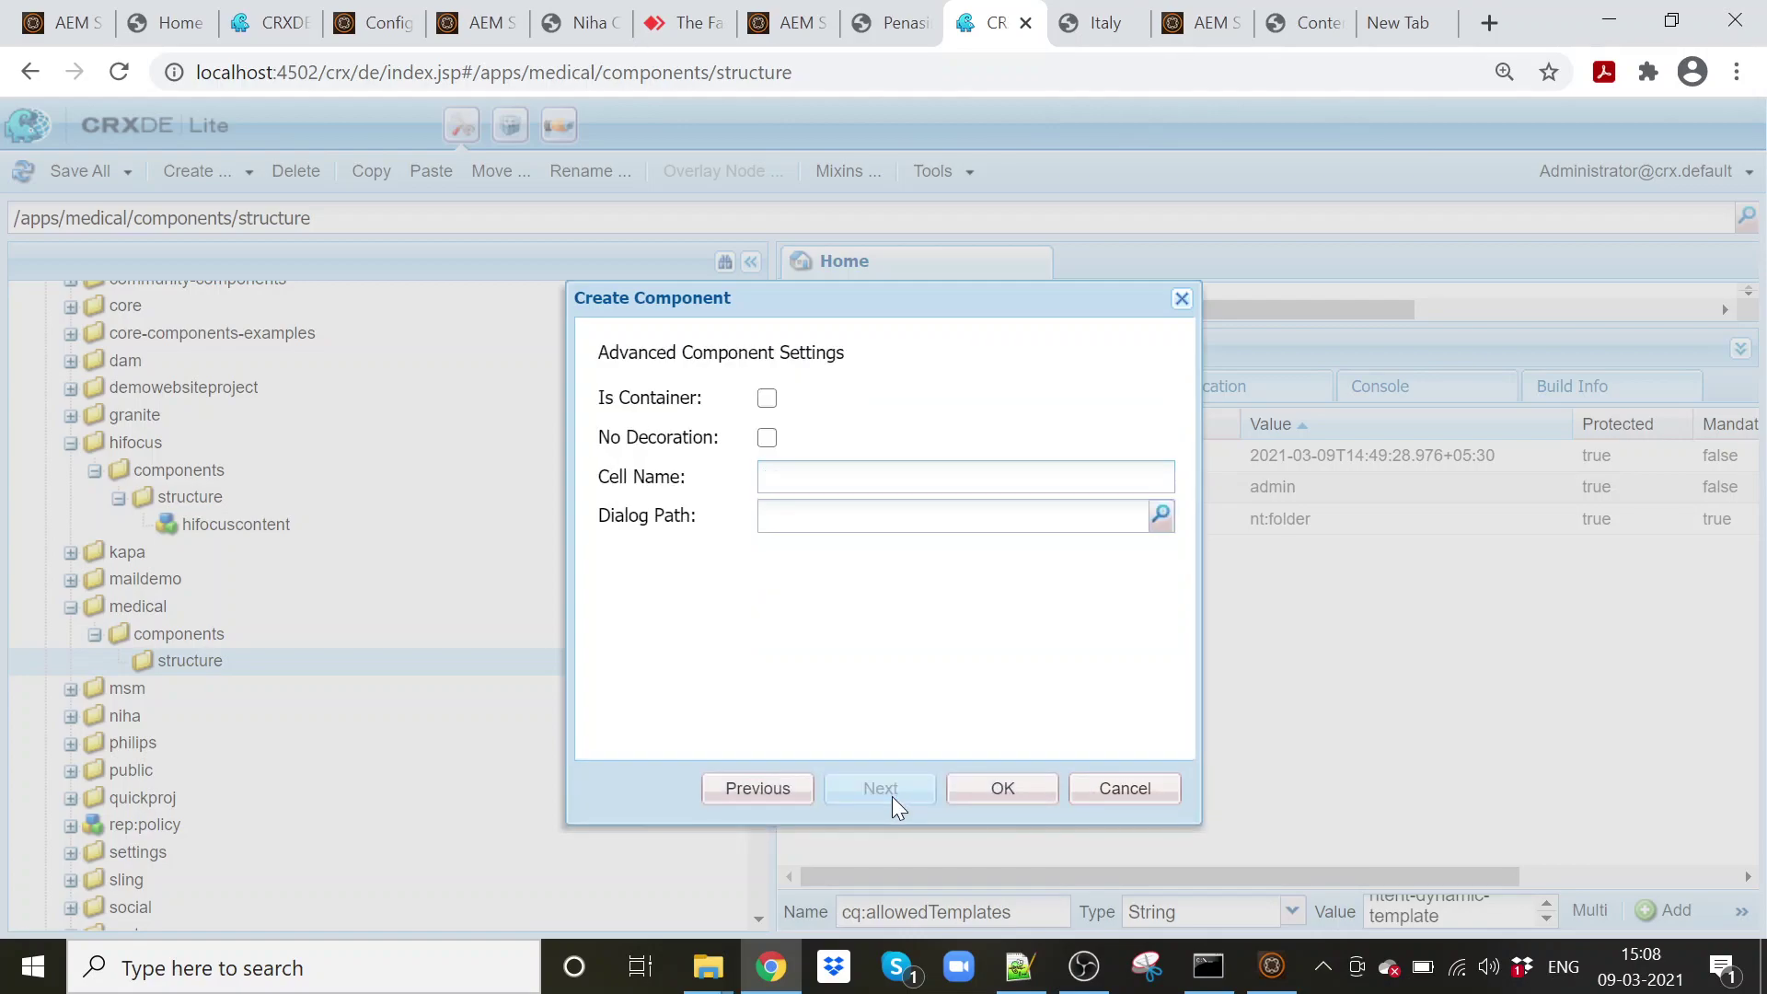
left_click(953, 799)
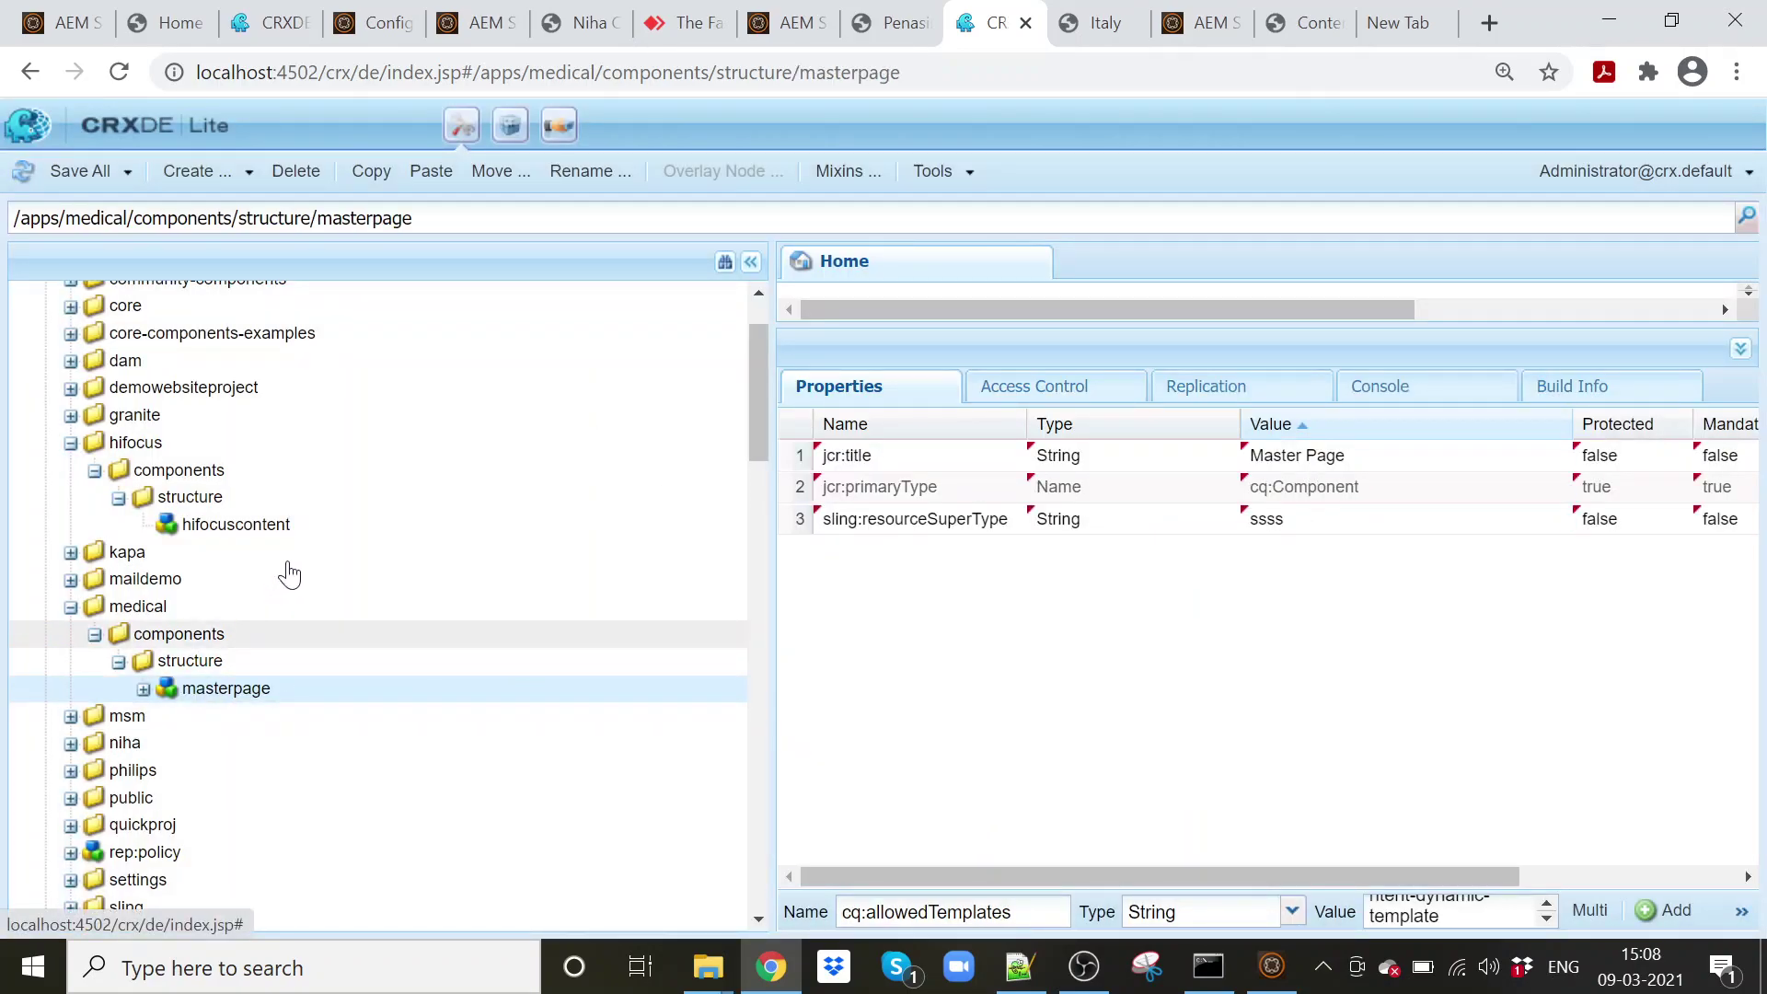
- Locate the v1 page component under /apps/core/wcm/components/page and copy its repository path
scroll(300, 552, "up", 1)
left_click(193, 405)
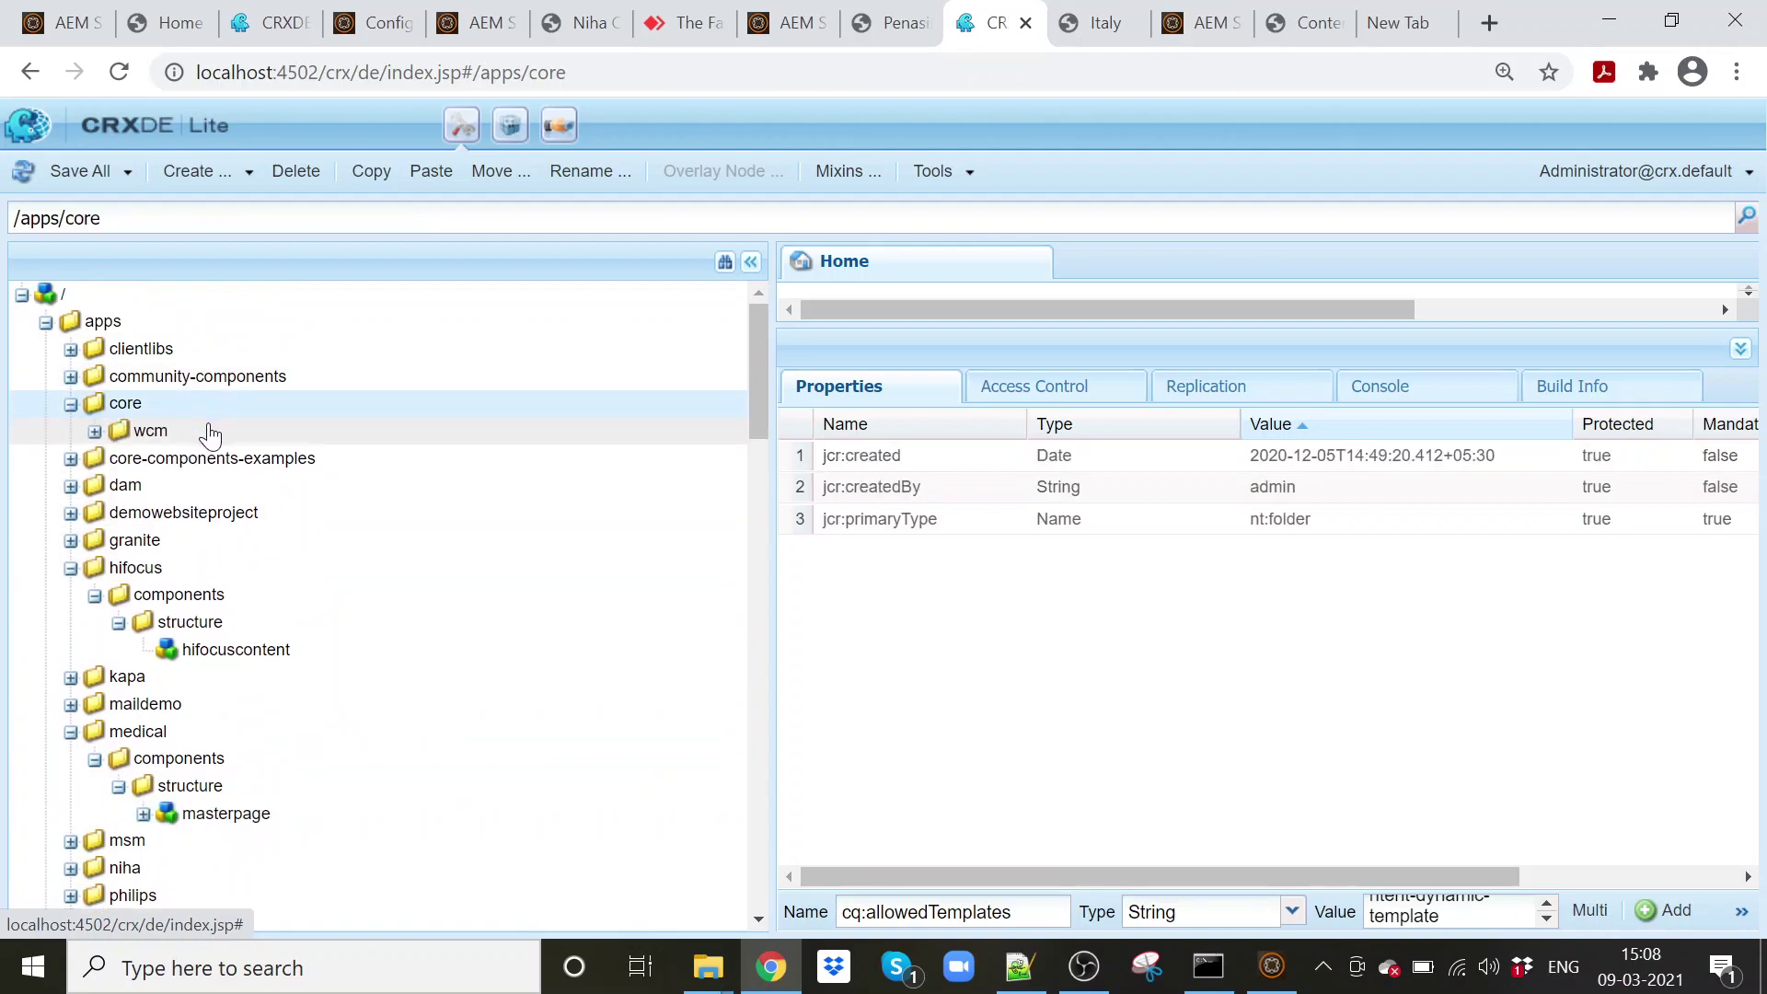
double_click(207, 433)
double_click(202, 459)
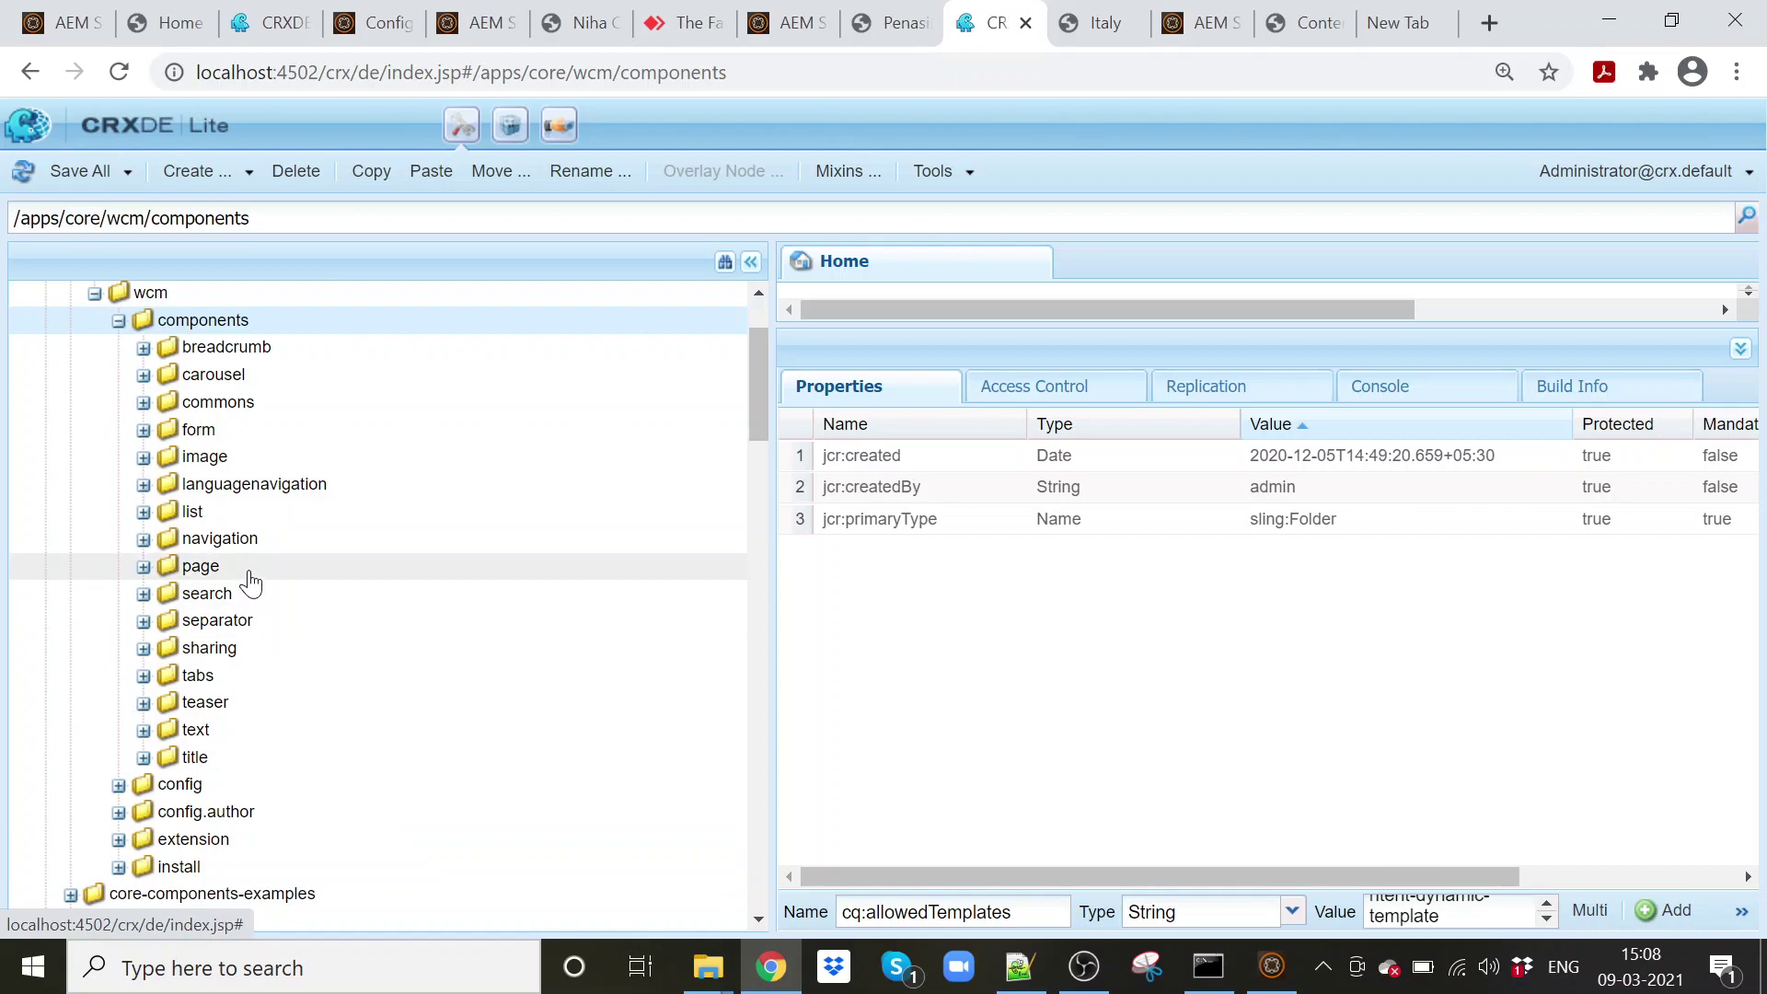
double_click(244, 568)
left_click(292, 604)
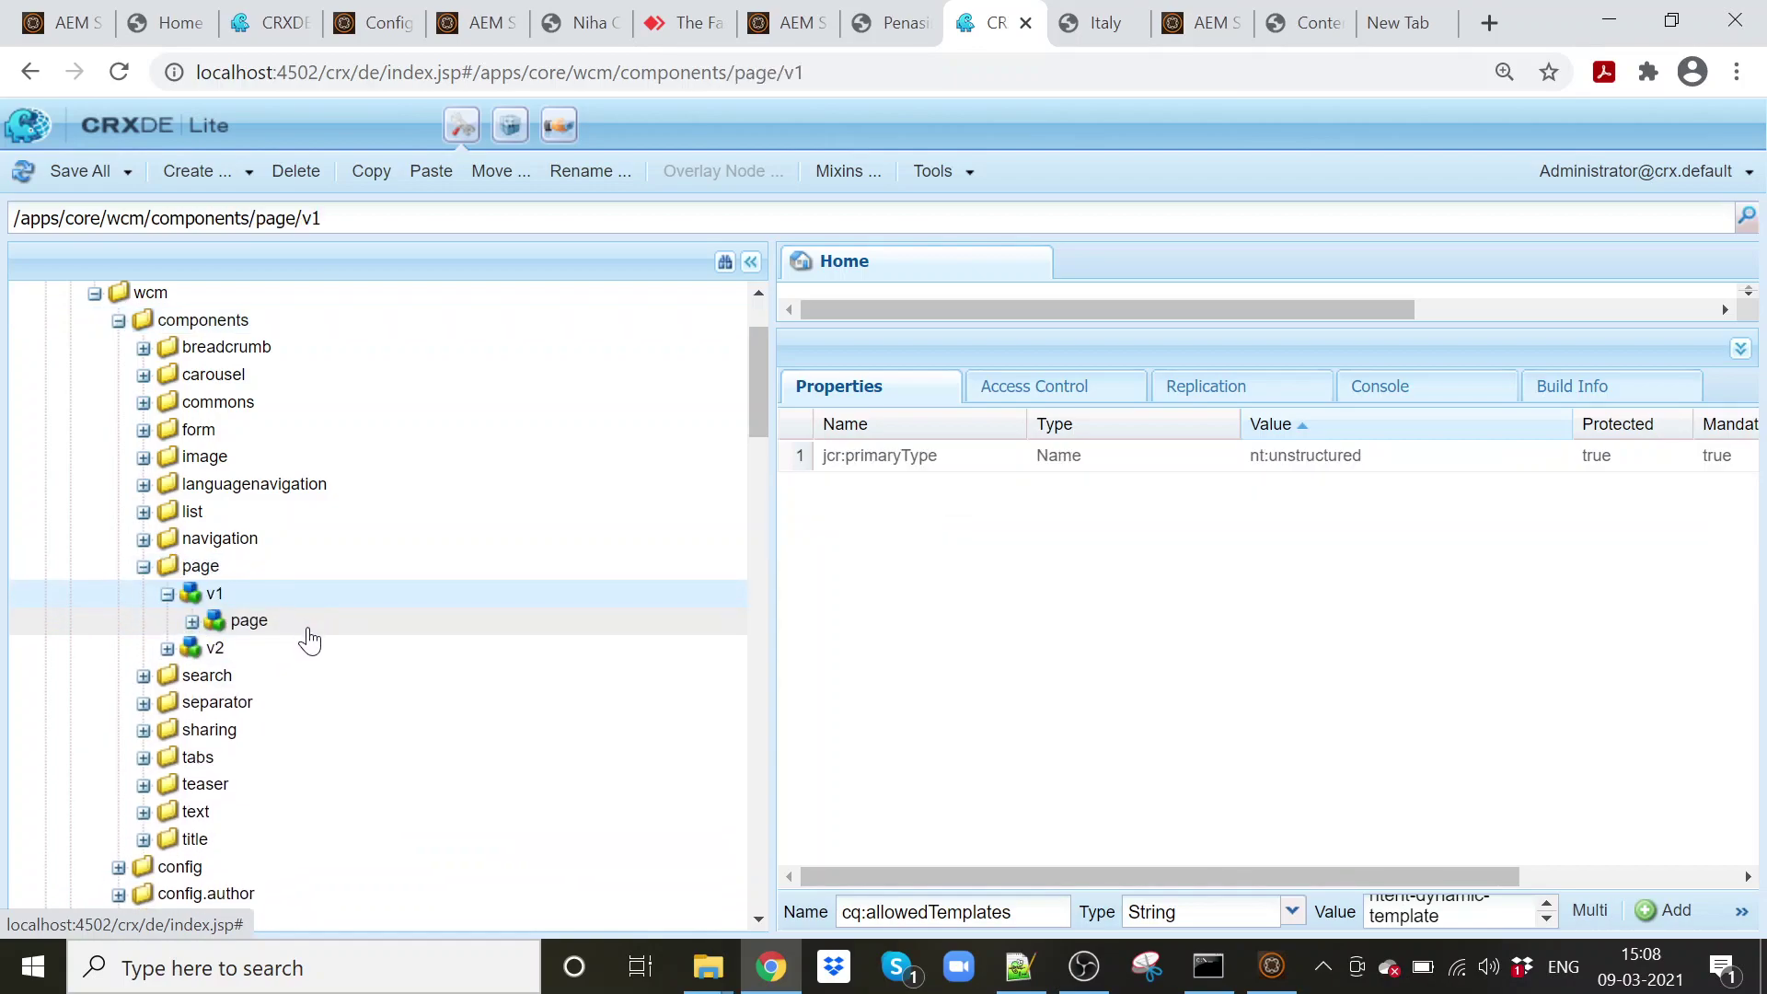
double_click(304, 621)
left_click(349, 218)
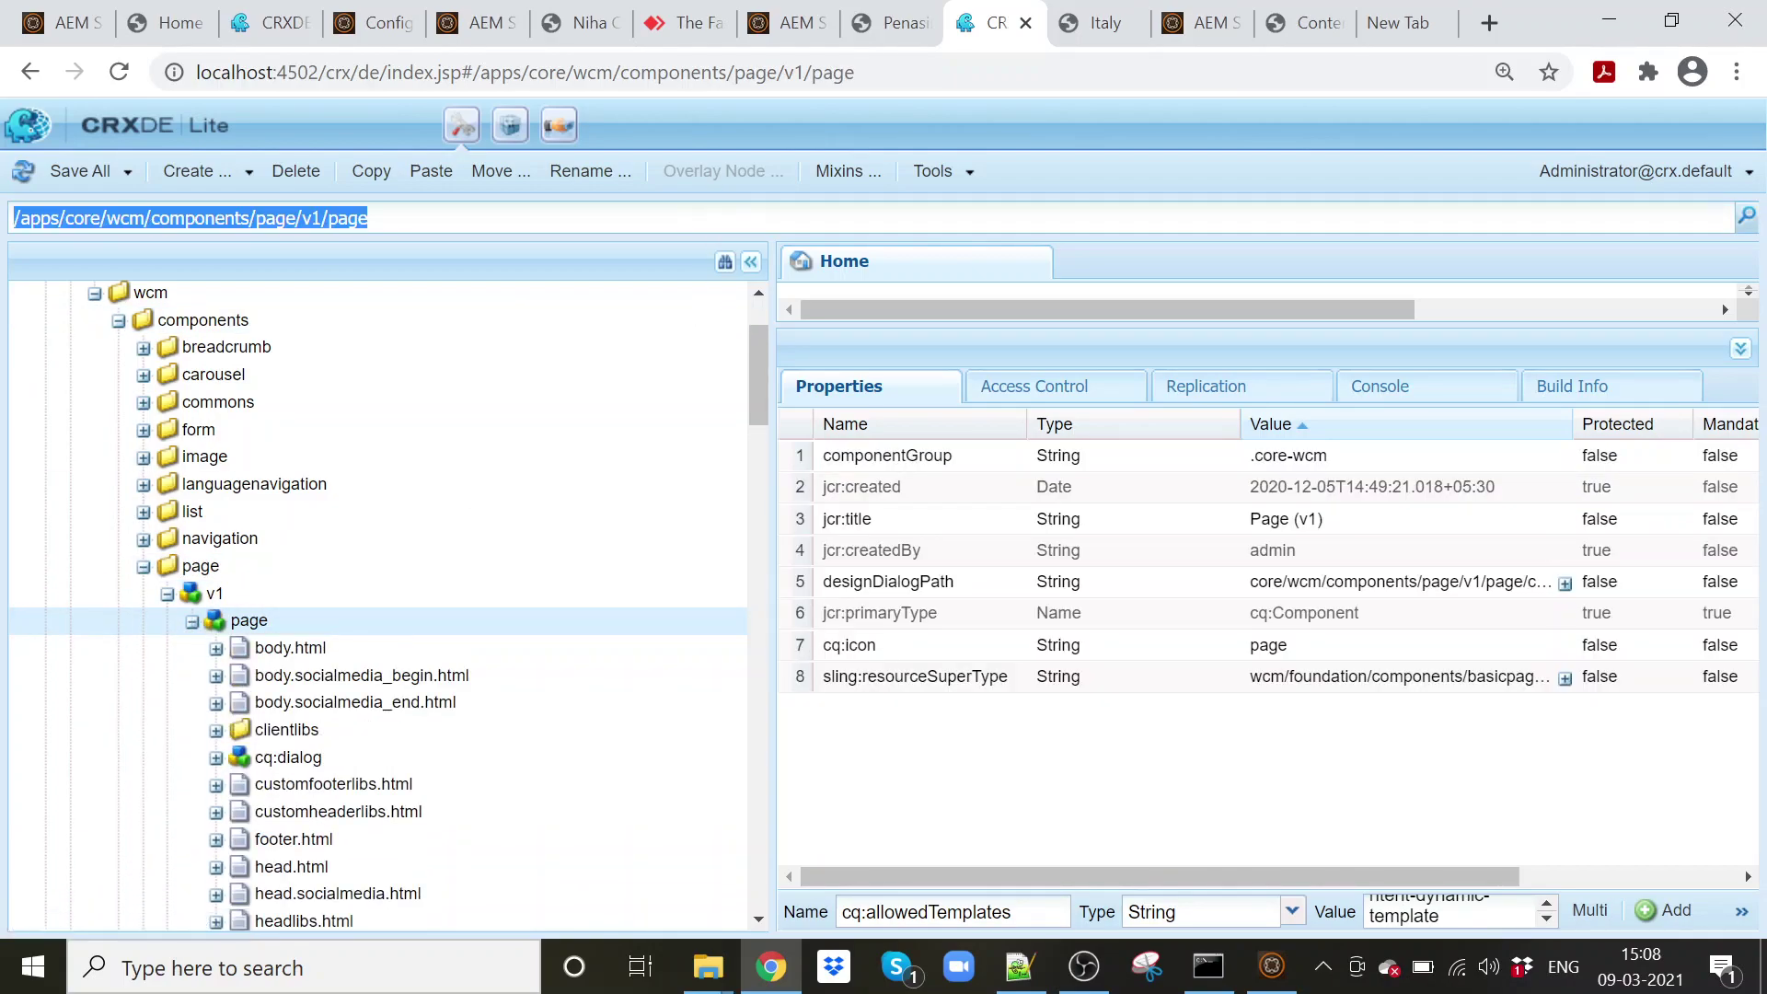
- Set masterpage's sling:resourceSuperType property to core/wcm/components/page/v1/page and save all changes
scroll(625, 401, "down", 8)
scroll(626, 401, "down", 6)
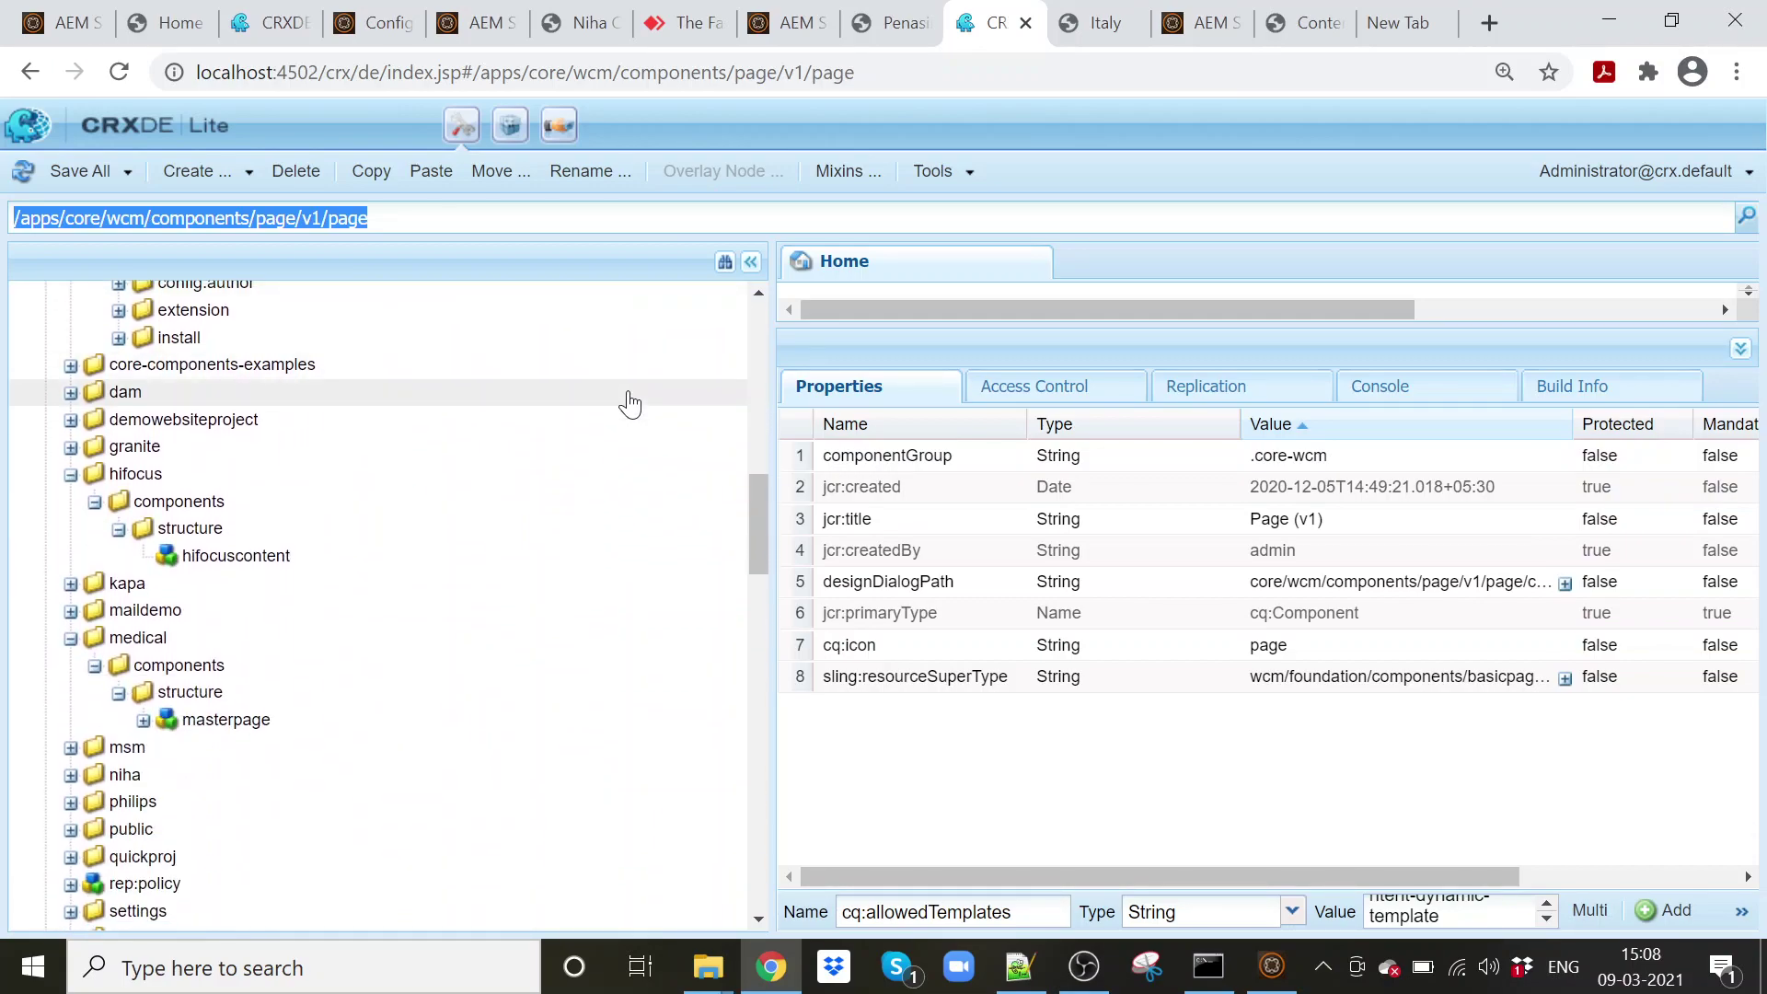
double_click(467, 451)
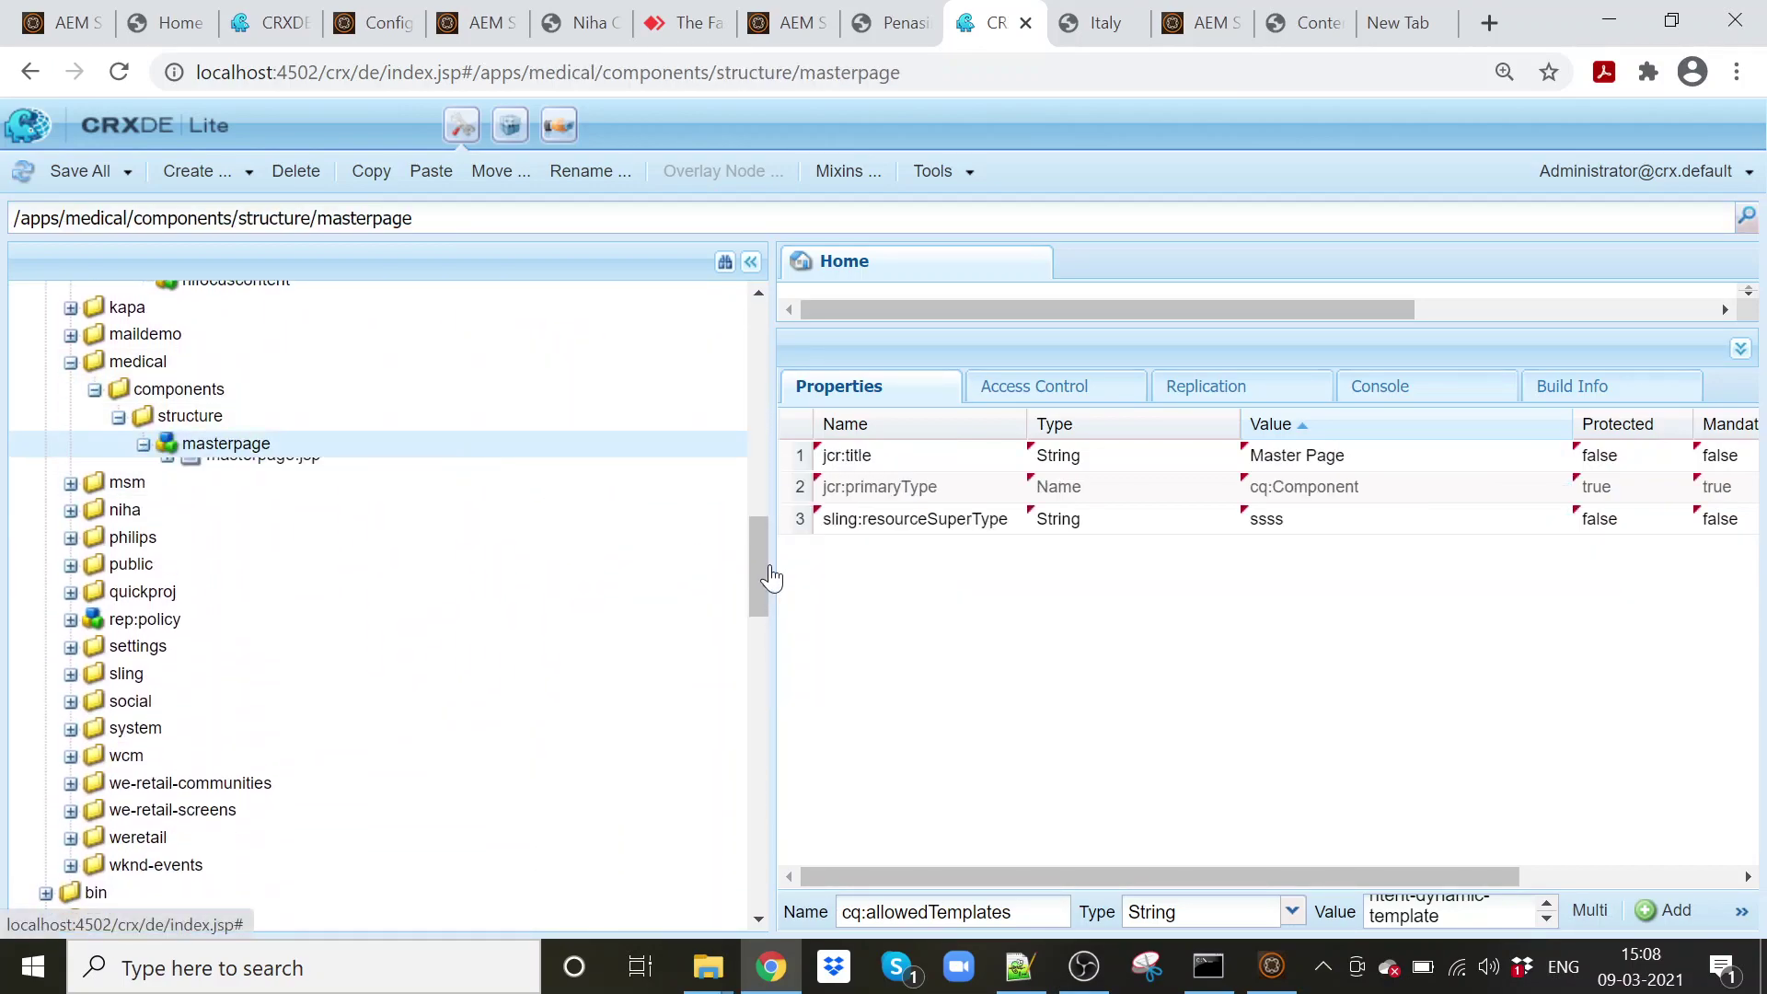
double_click(1350, 527)
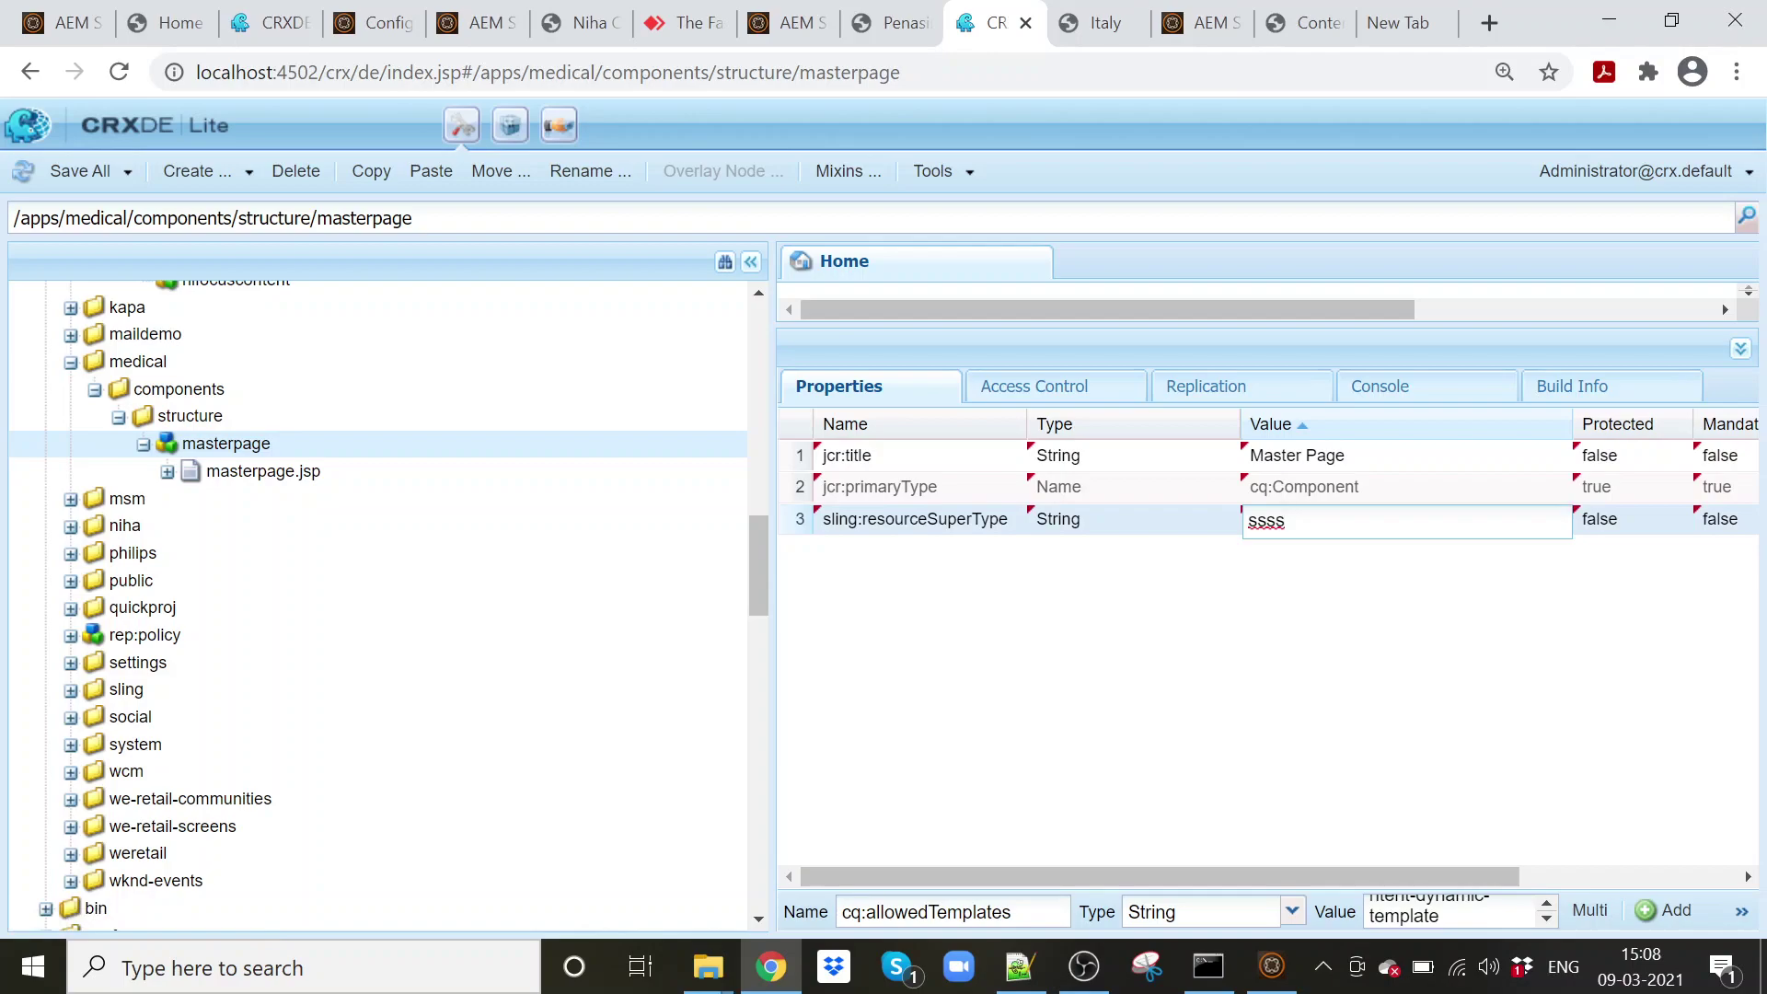
type("/apps/core/wcm/components/page/v2/page")
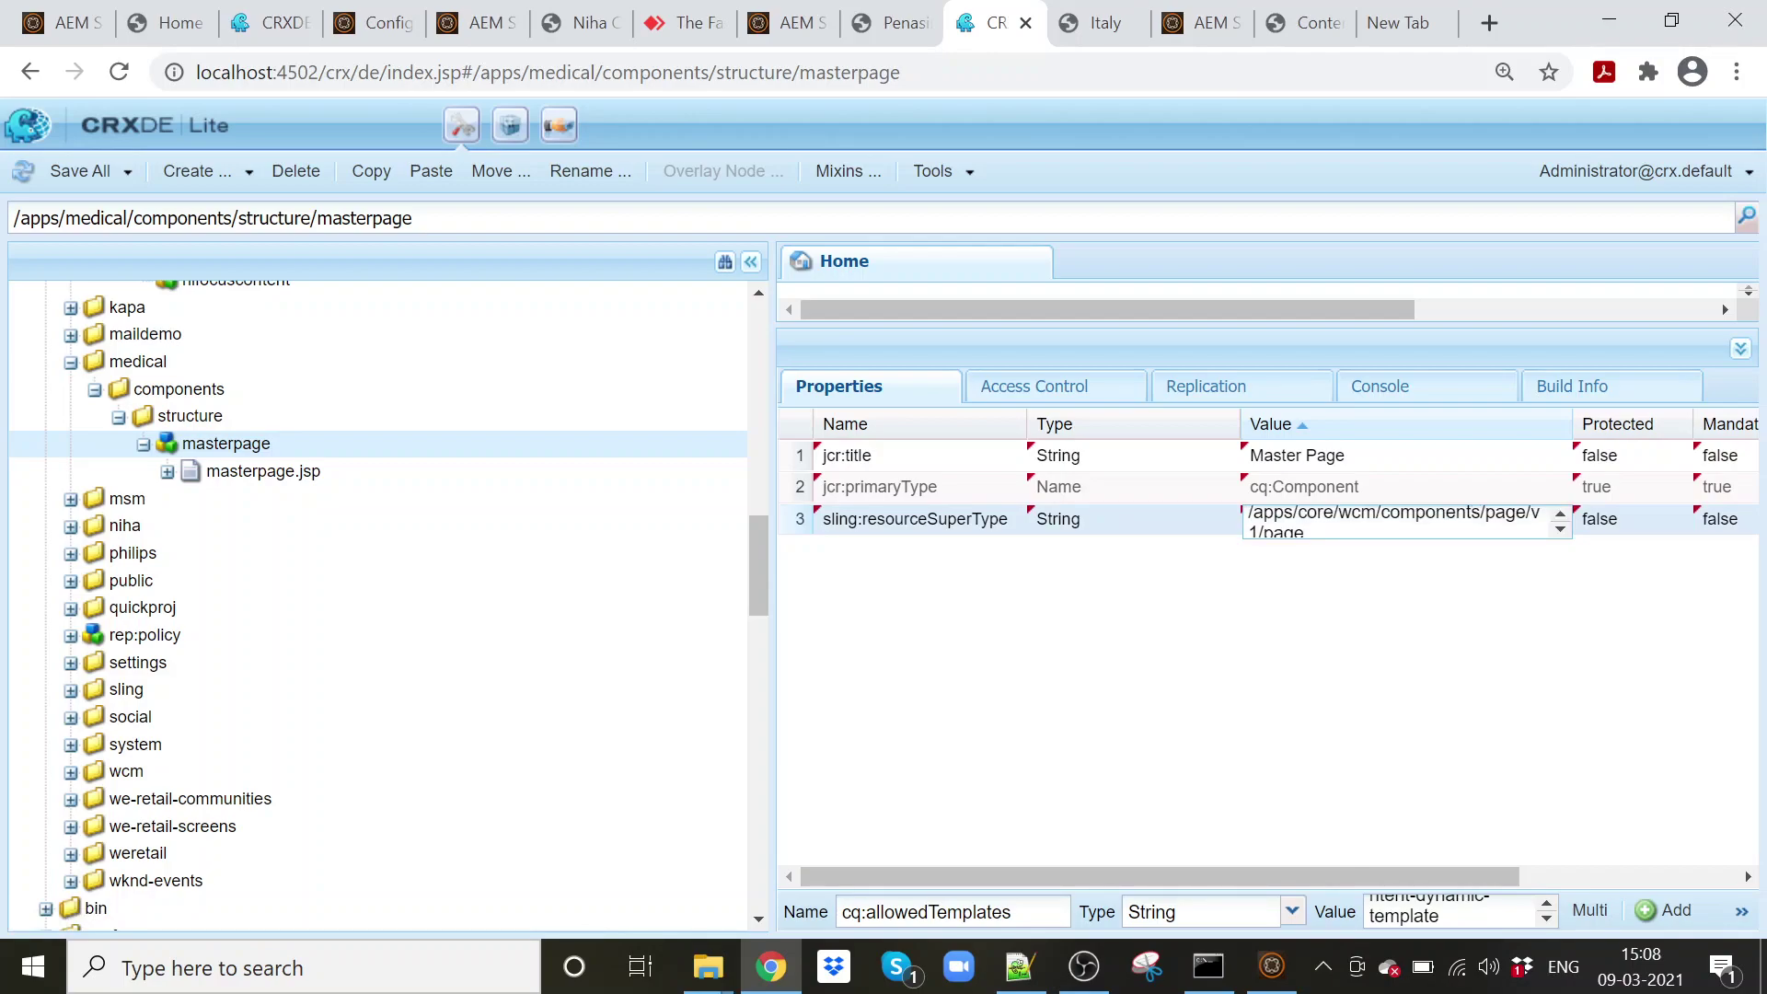
left_click_drag(1291, 520, 1233, 499)
key("BackSpace")
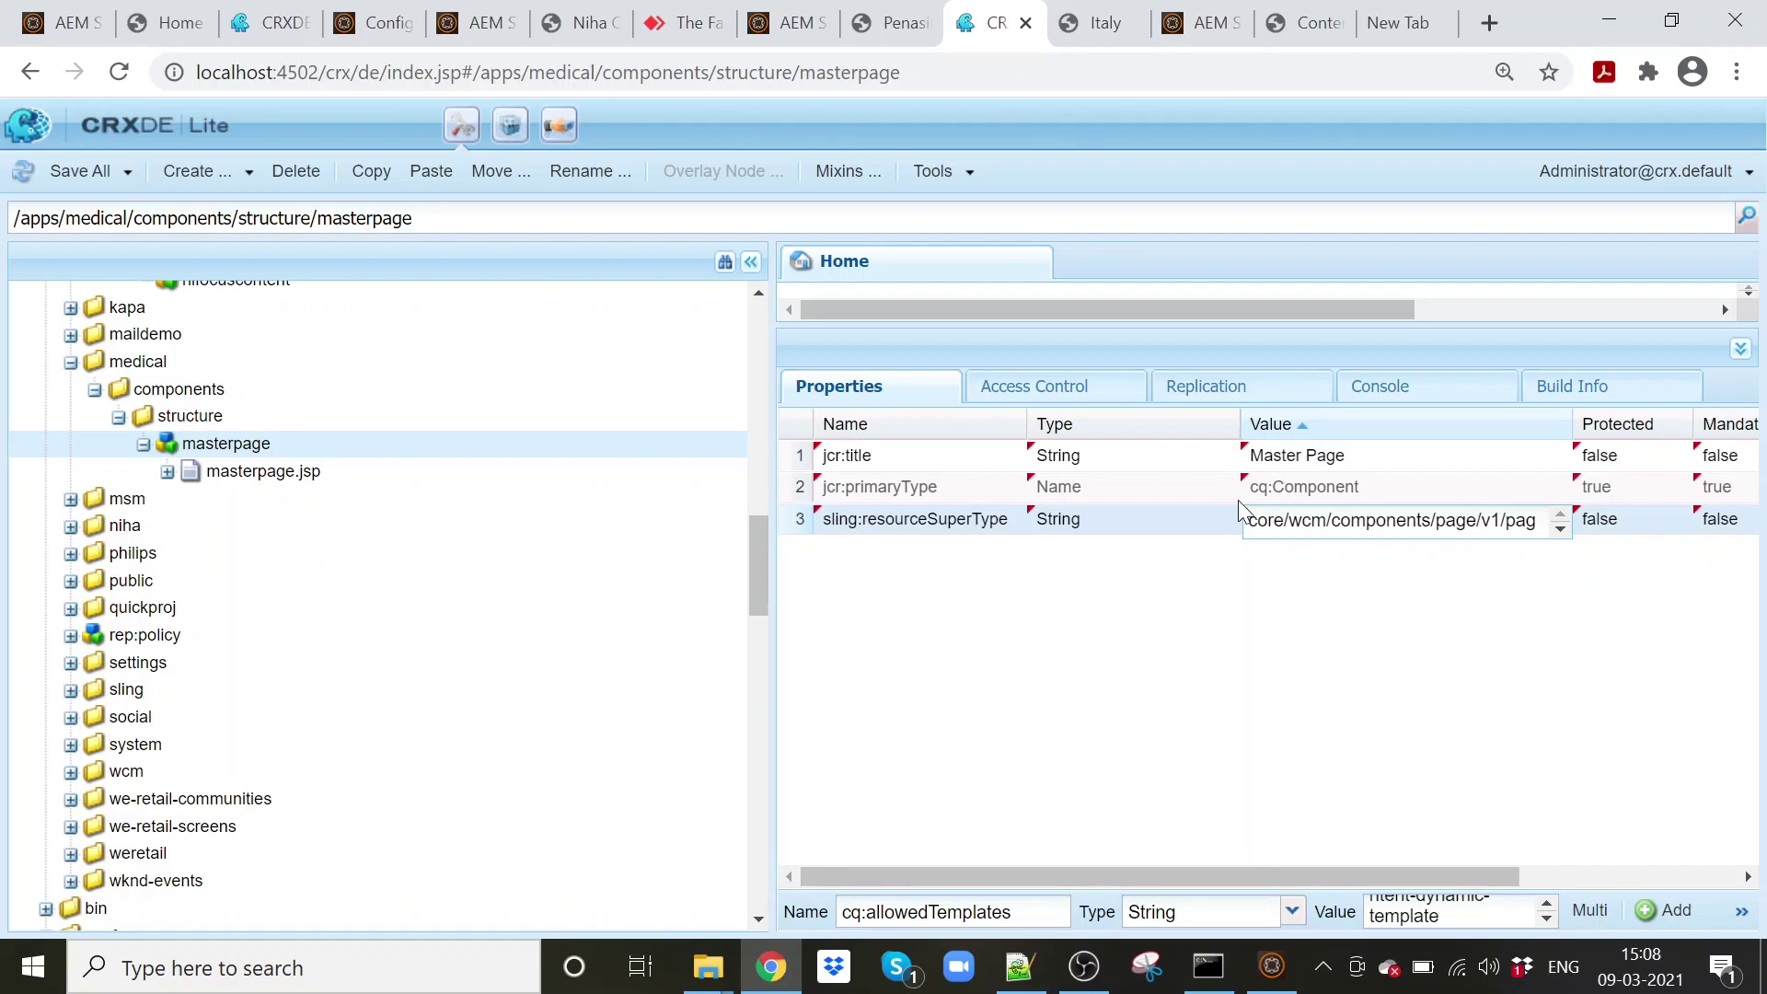
left_click(1246, 714)
left_click(74, 170)
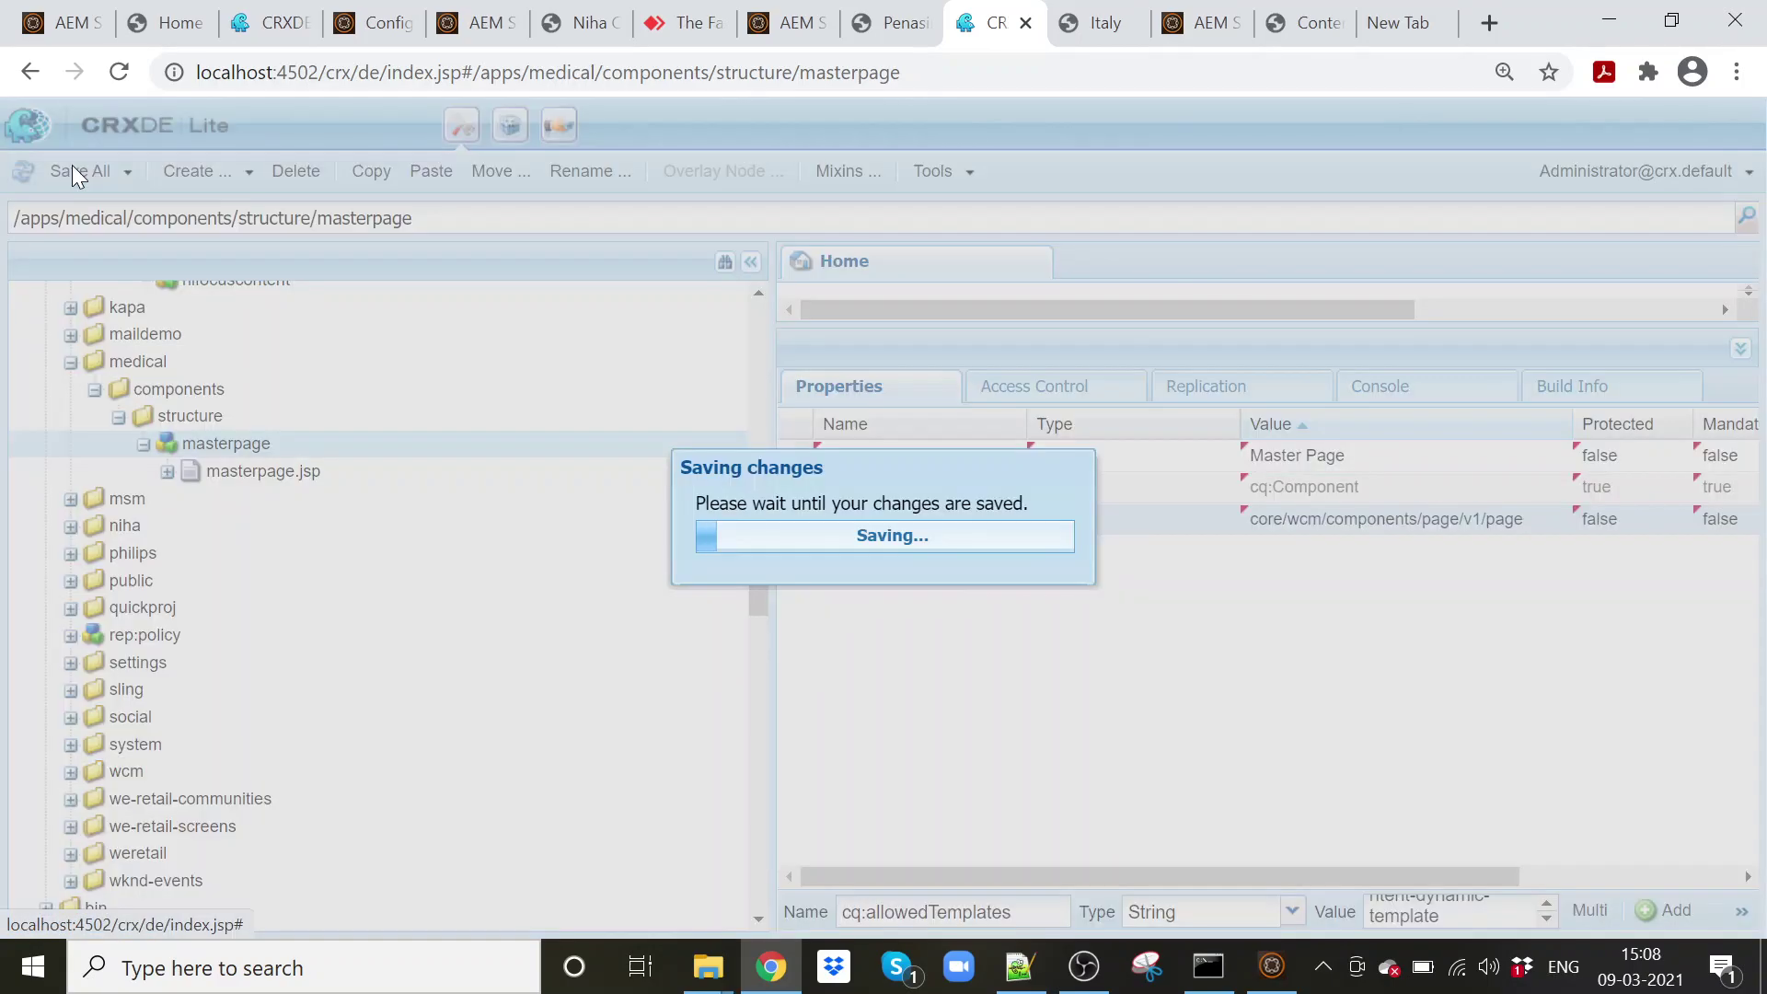
- Delete masterpage.jsp from the masterpage component, save the change and reselect masterpage
left_click(354, 477)
left_click(296, 172)
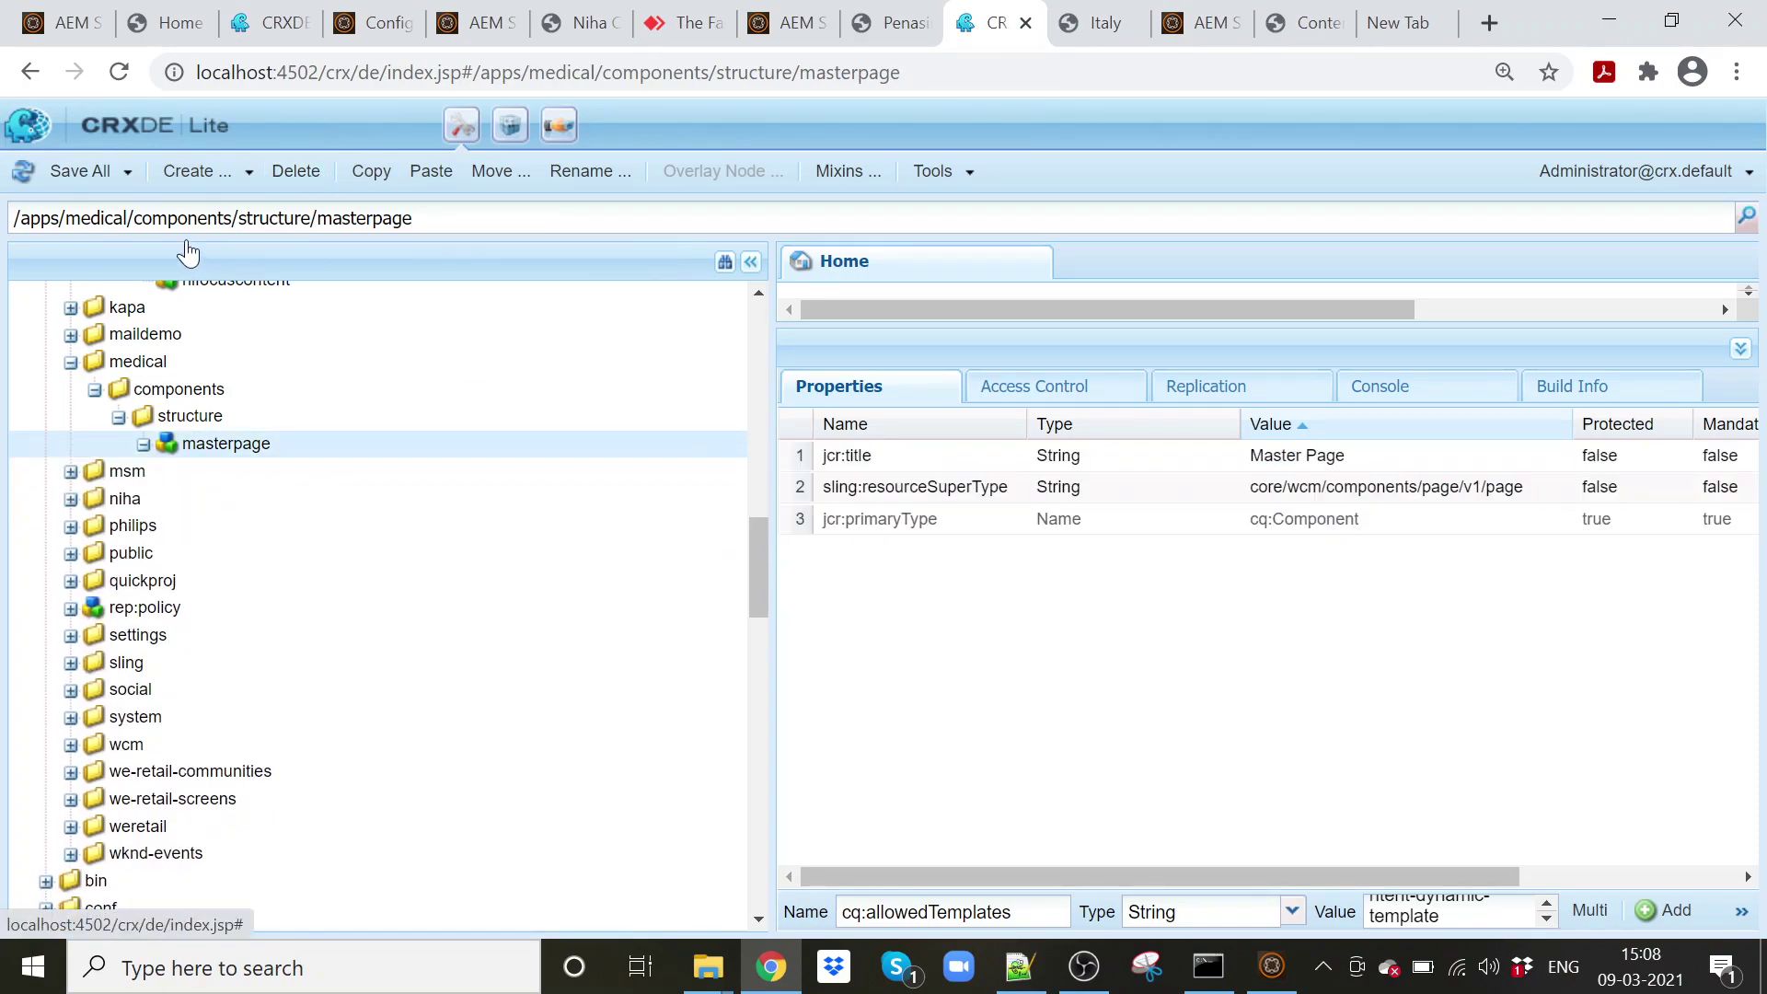
left_click(78, 171)
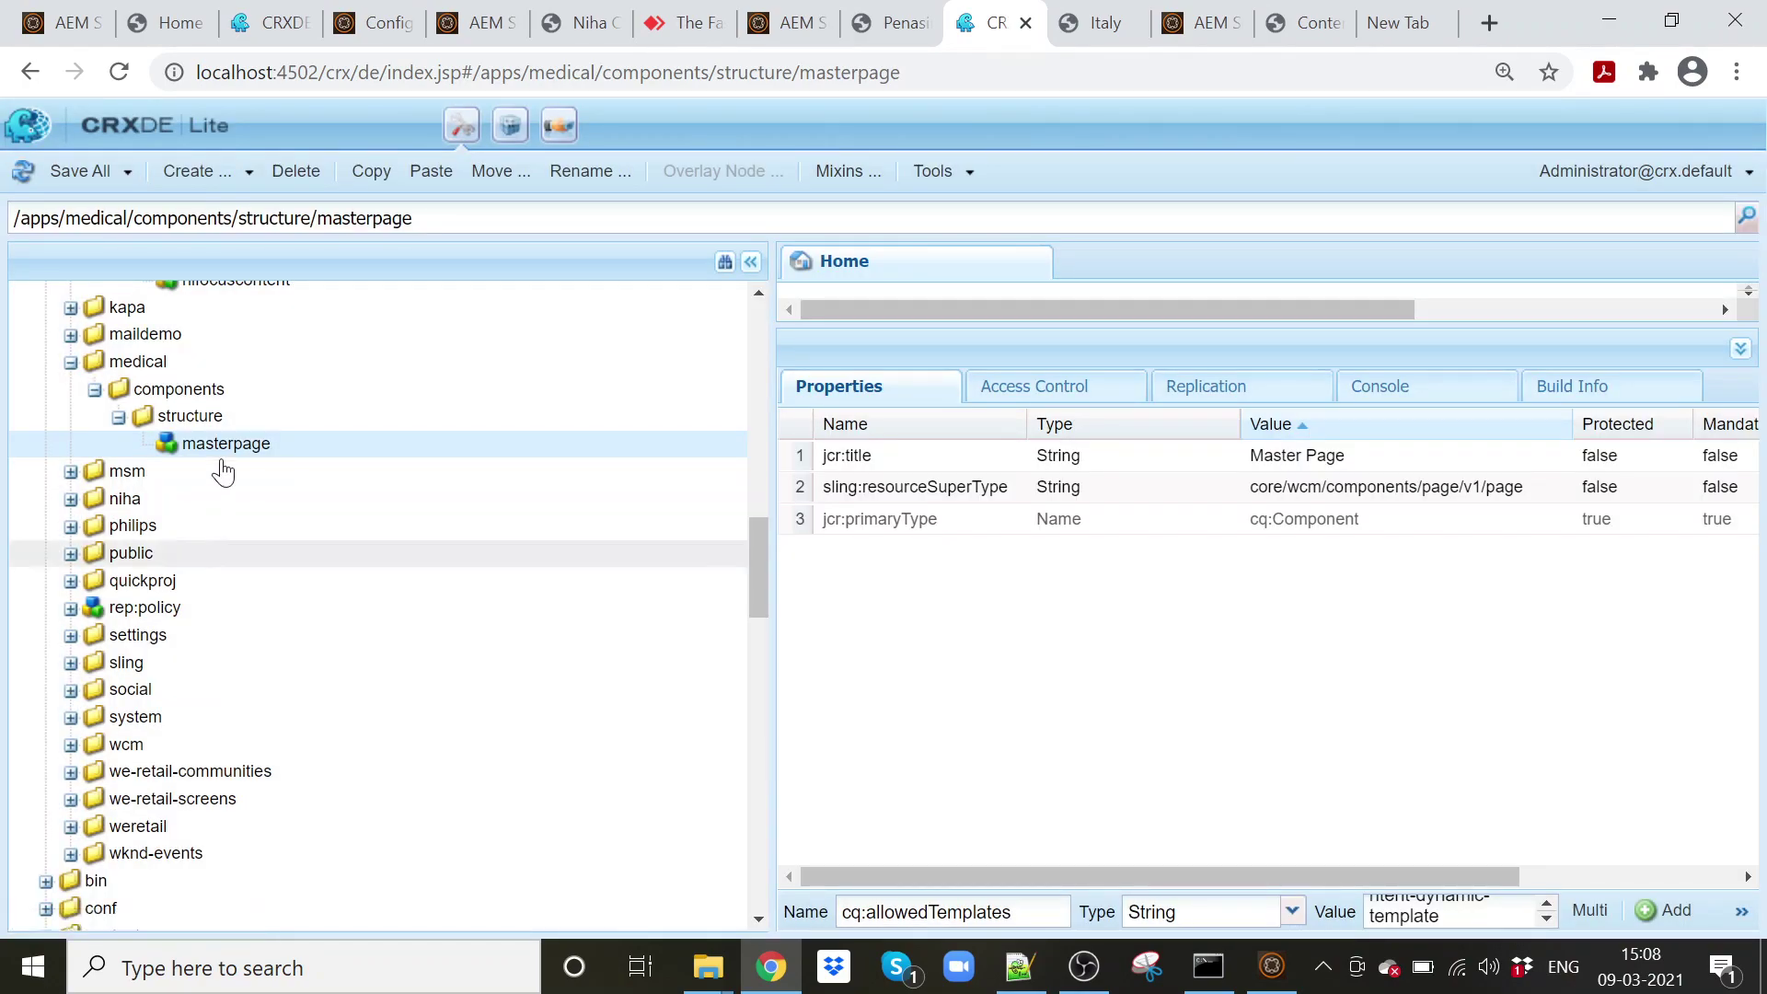
left_click(193, 362)
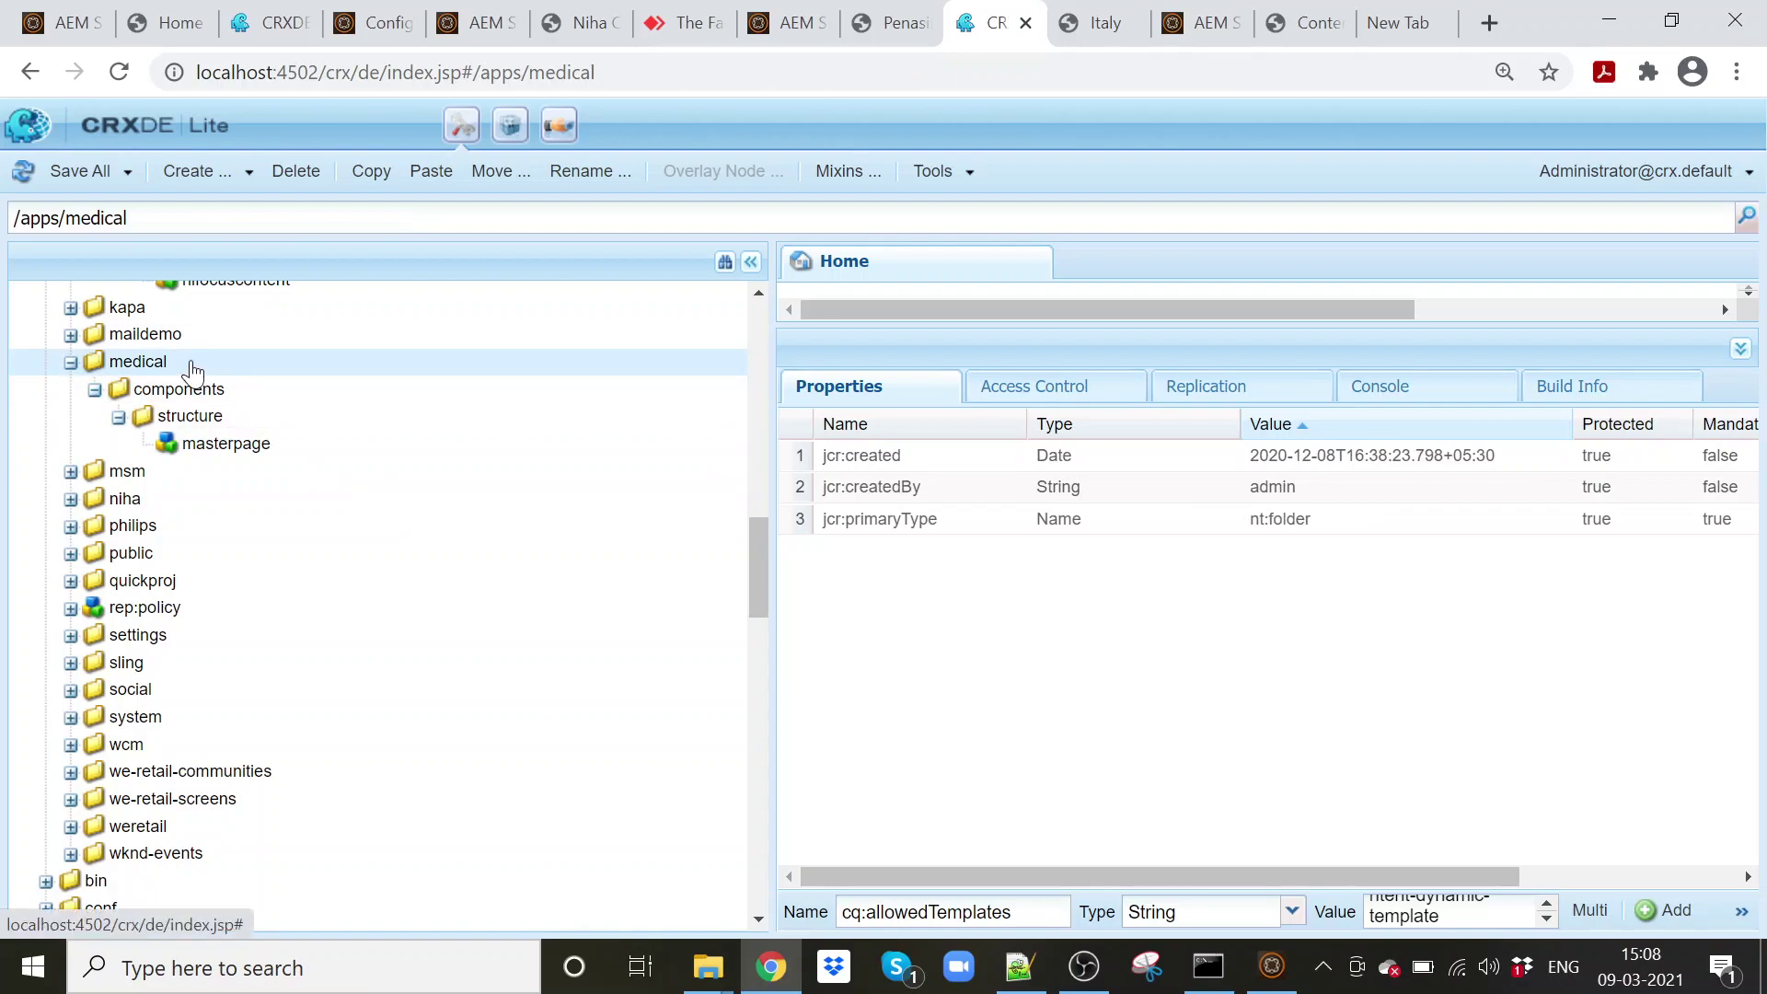
left_click(225, 444)
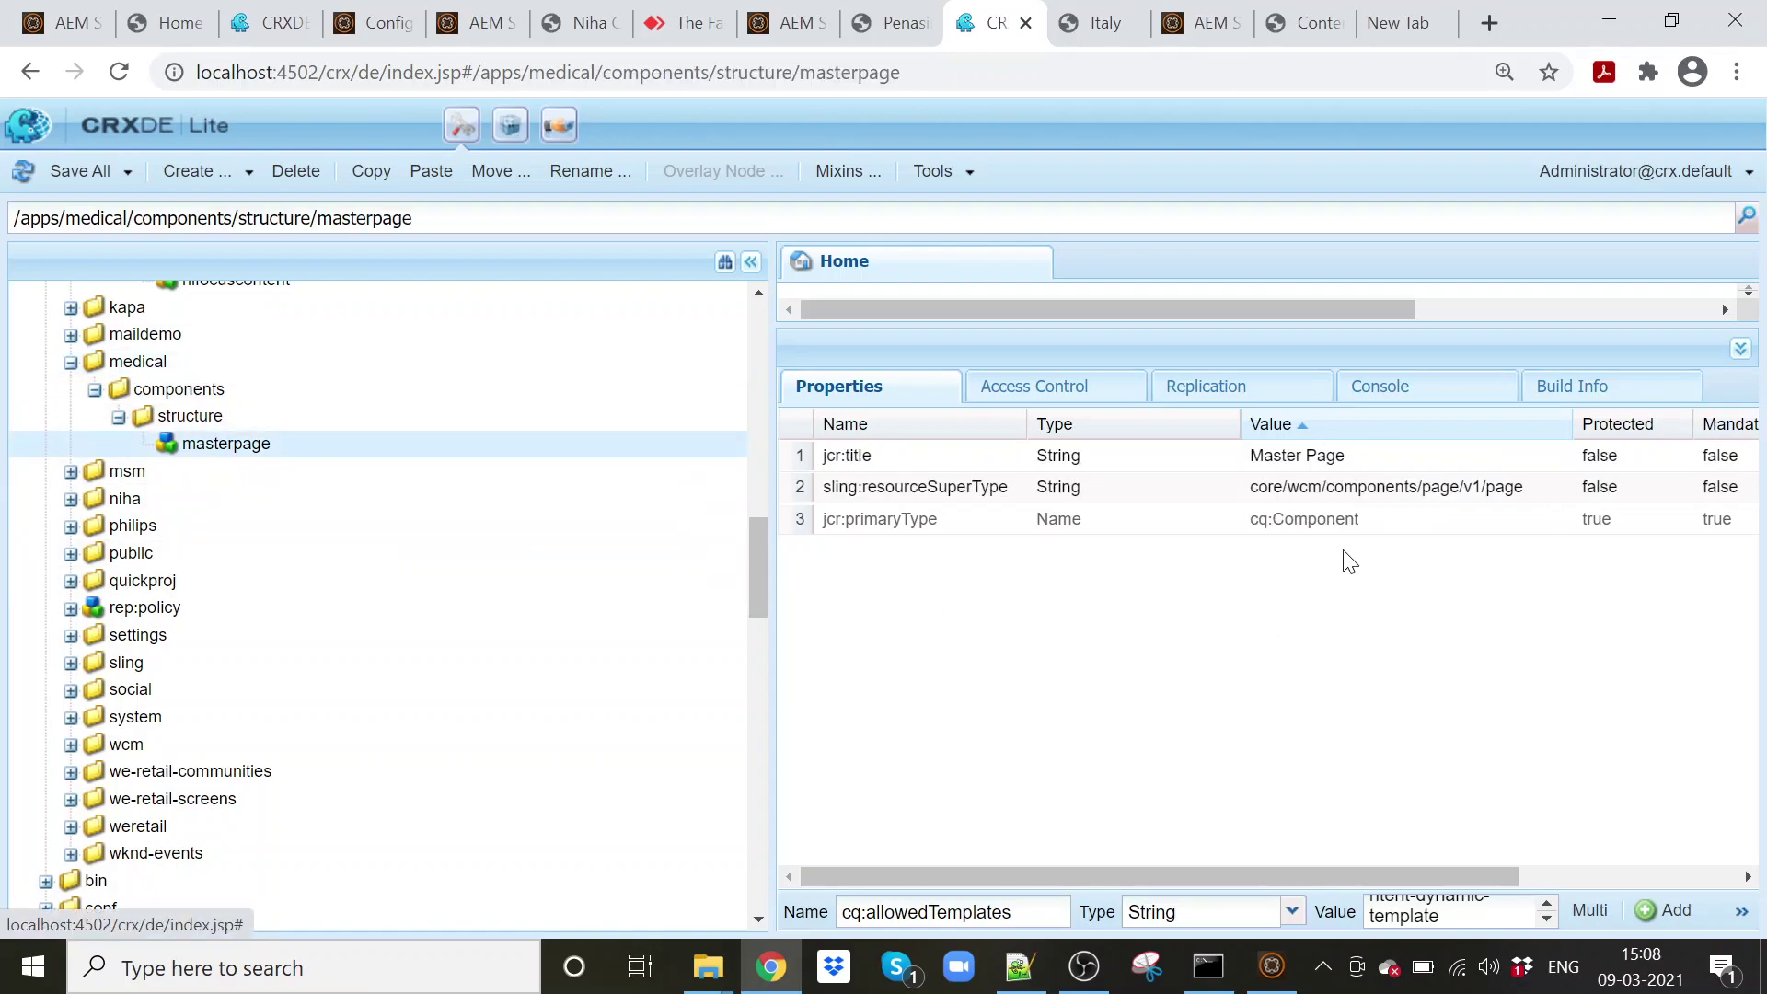
- Review the Notepad++ task list covering the page component, the template type and its Configuration Browser sub-task
left_click(1019, 966)
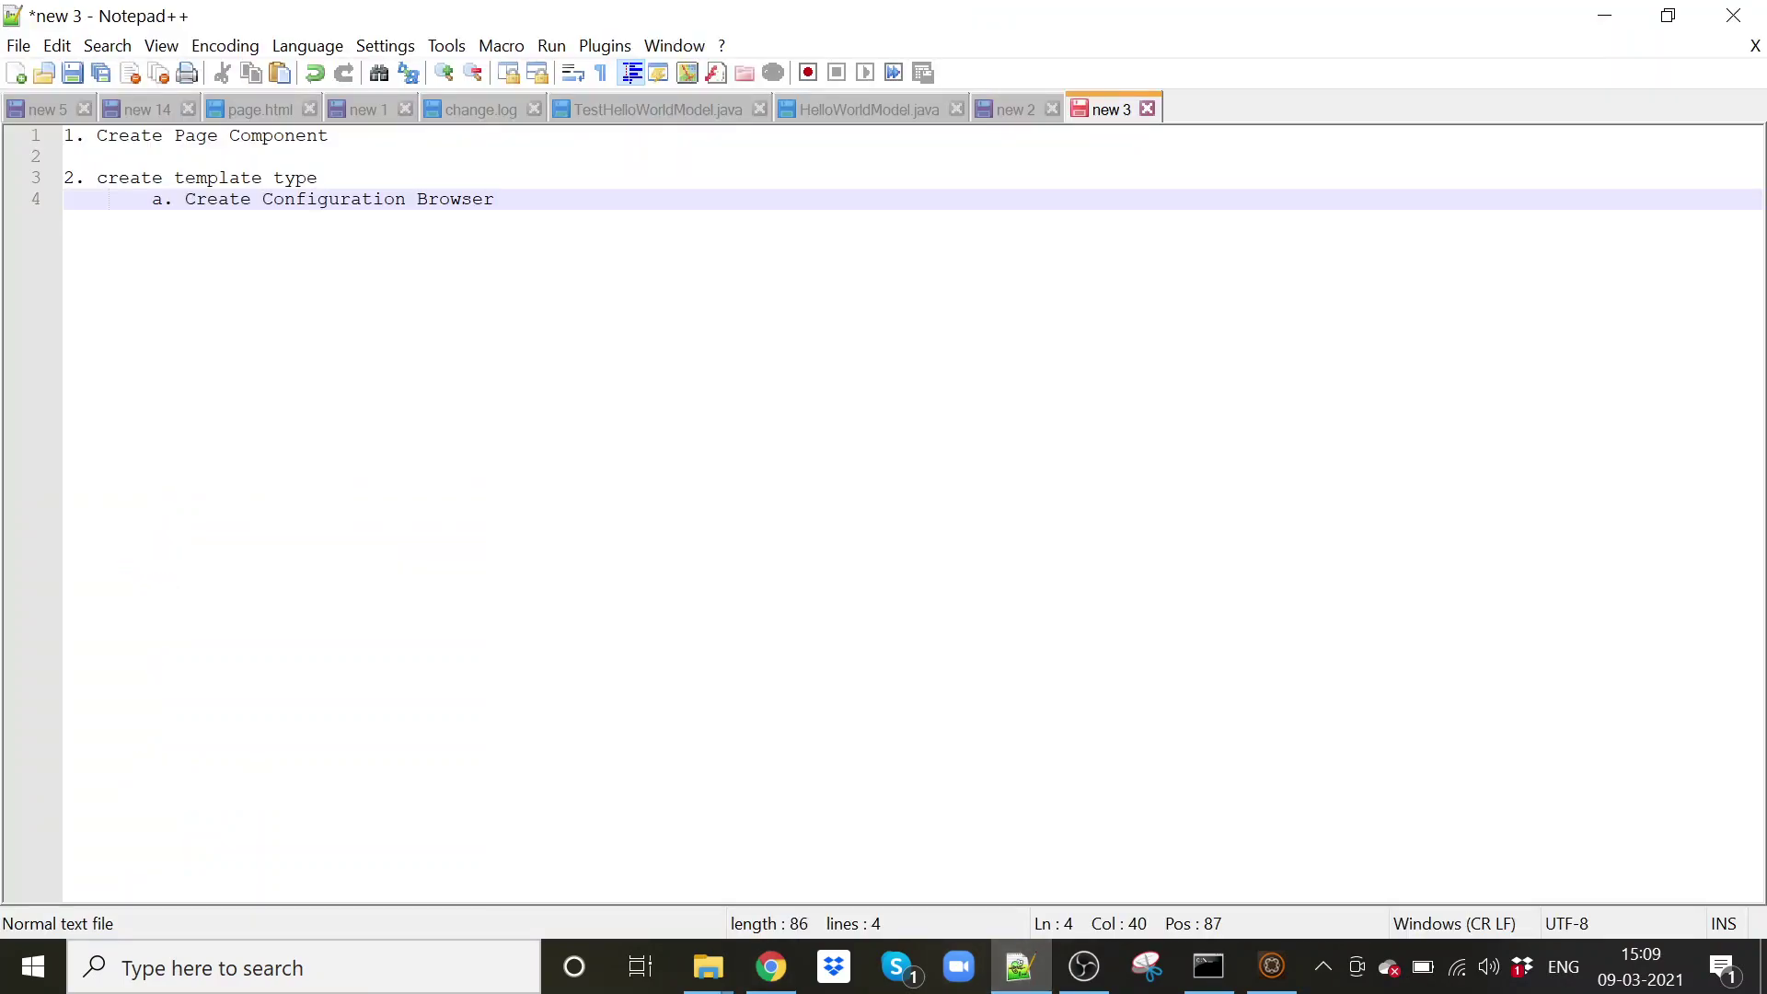
left_click(69, 157)
key("Left")
key("ctrl+shift+Left")
key("ctrl+shift+Left")
key("ctrl+shift+Left")
key("ctrl+shift+Left")
key("ctrl+shift+Left")
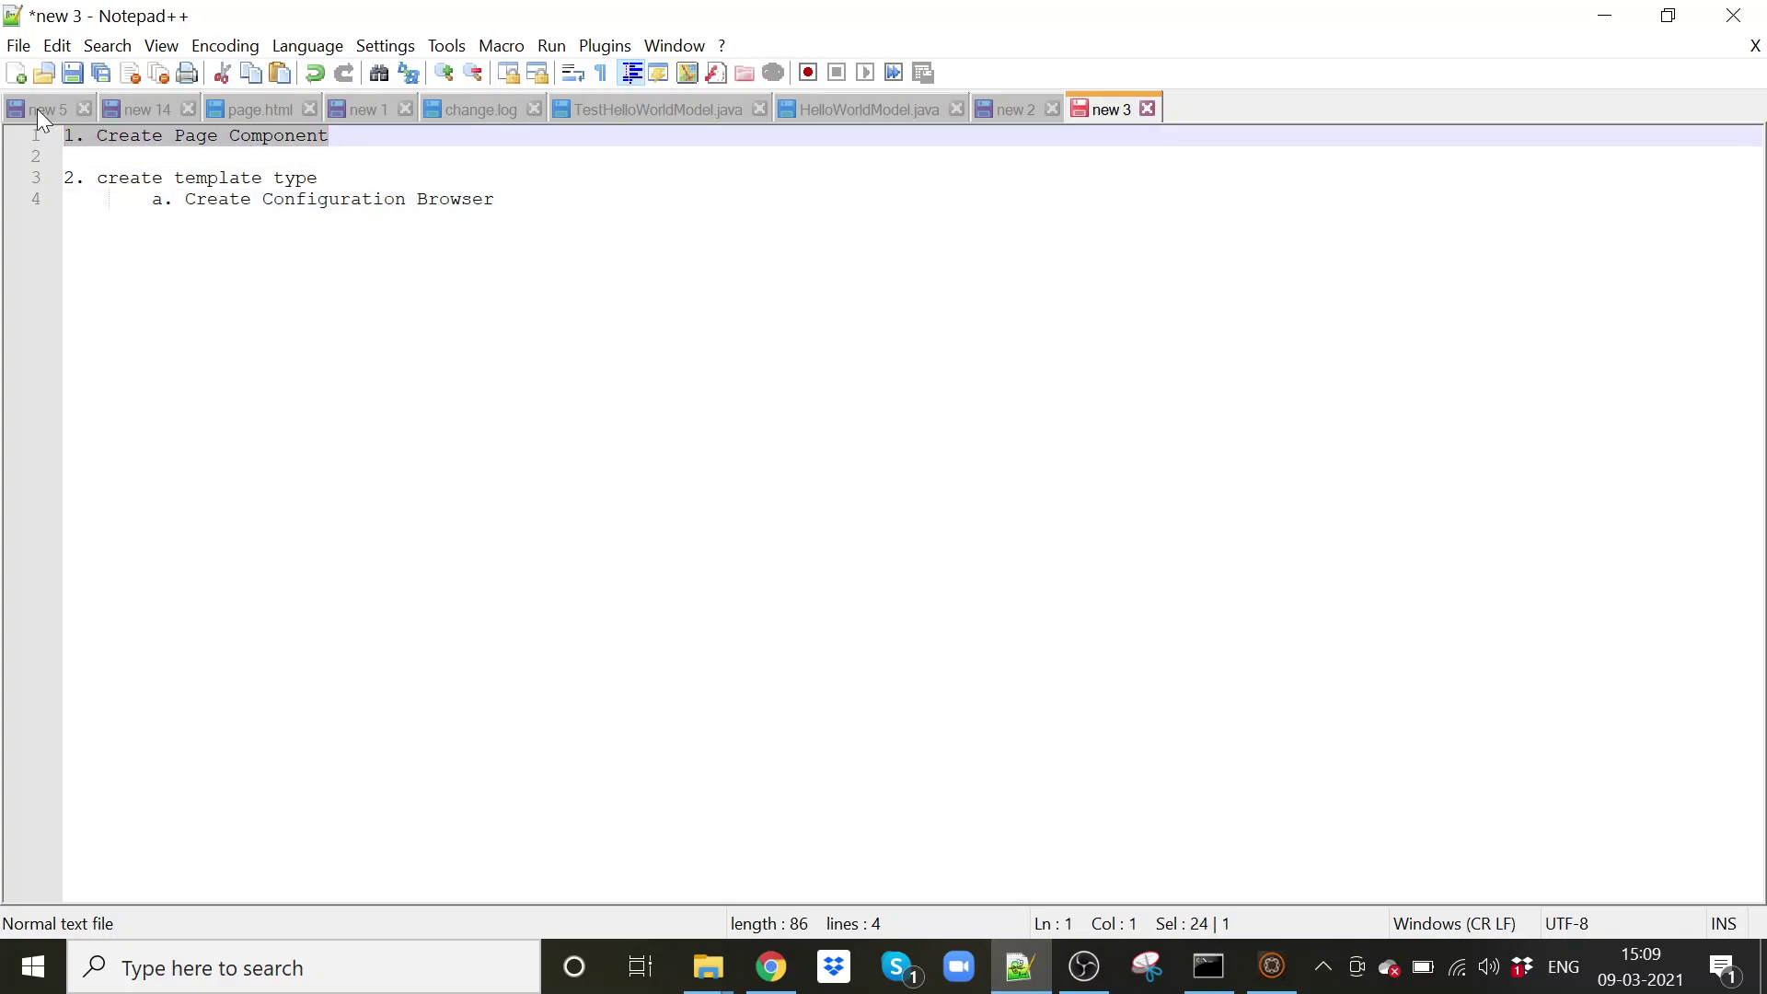
left_click(494, 199)
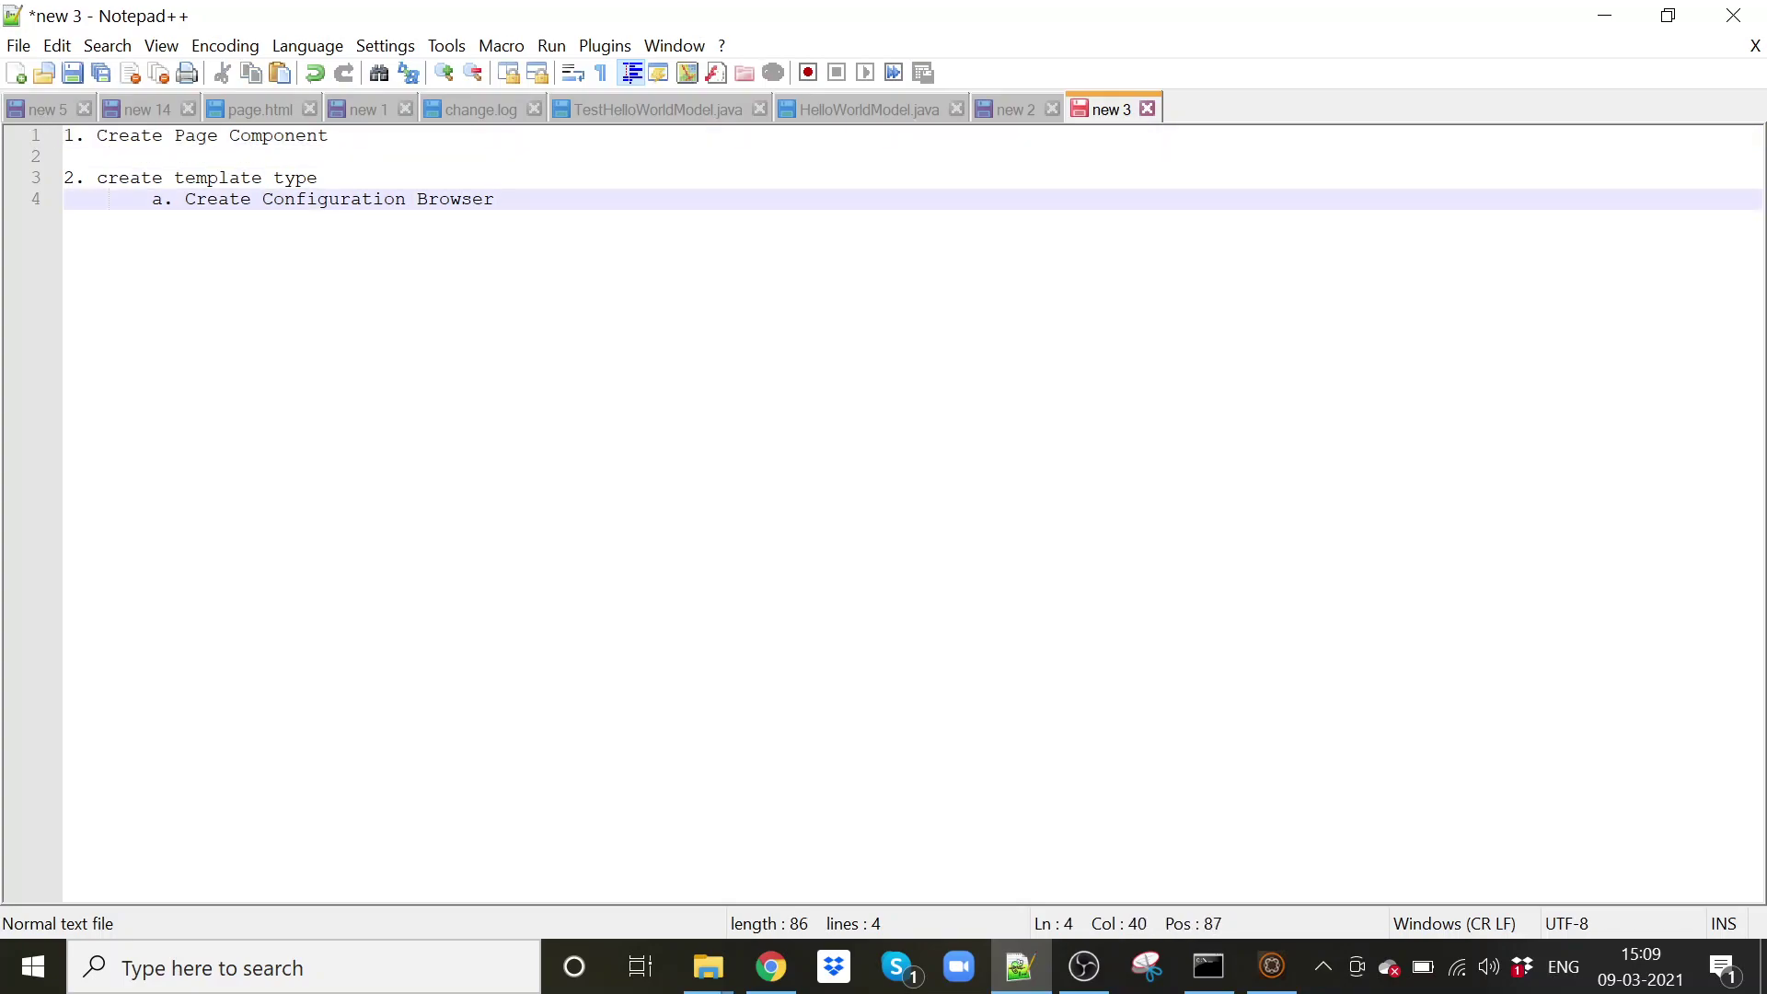
key("Up")
key("ctrl+shift+Left")
key("ctrl+shift+Left")
key("ctrl+shift+Left")
key("ctrl+shift+Left")
key("ctrl+shift+Left")
left_click(494, 199)
mouse_move(772, 966)
key("shift+End")
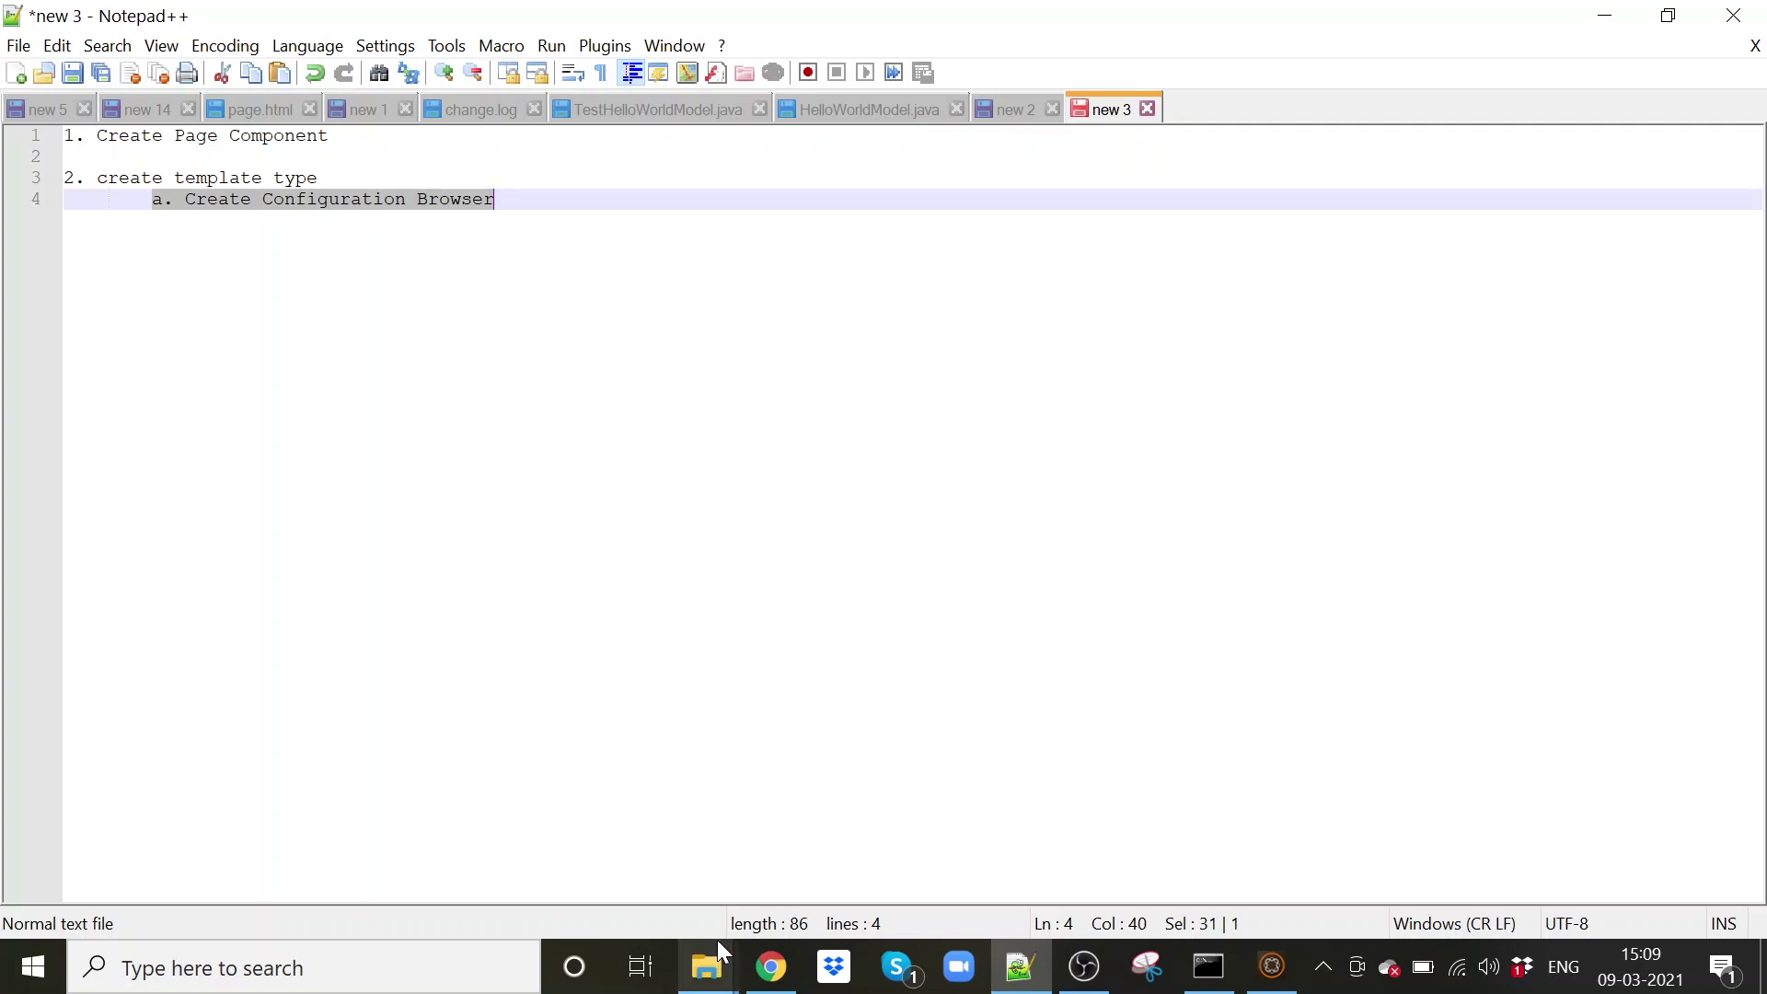
mouse_move(717, 941)
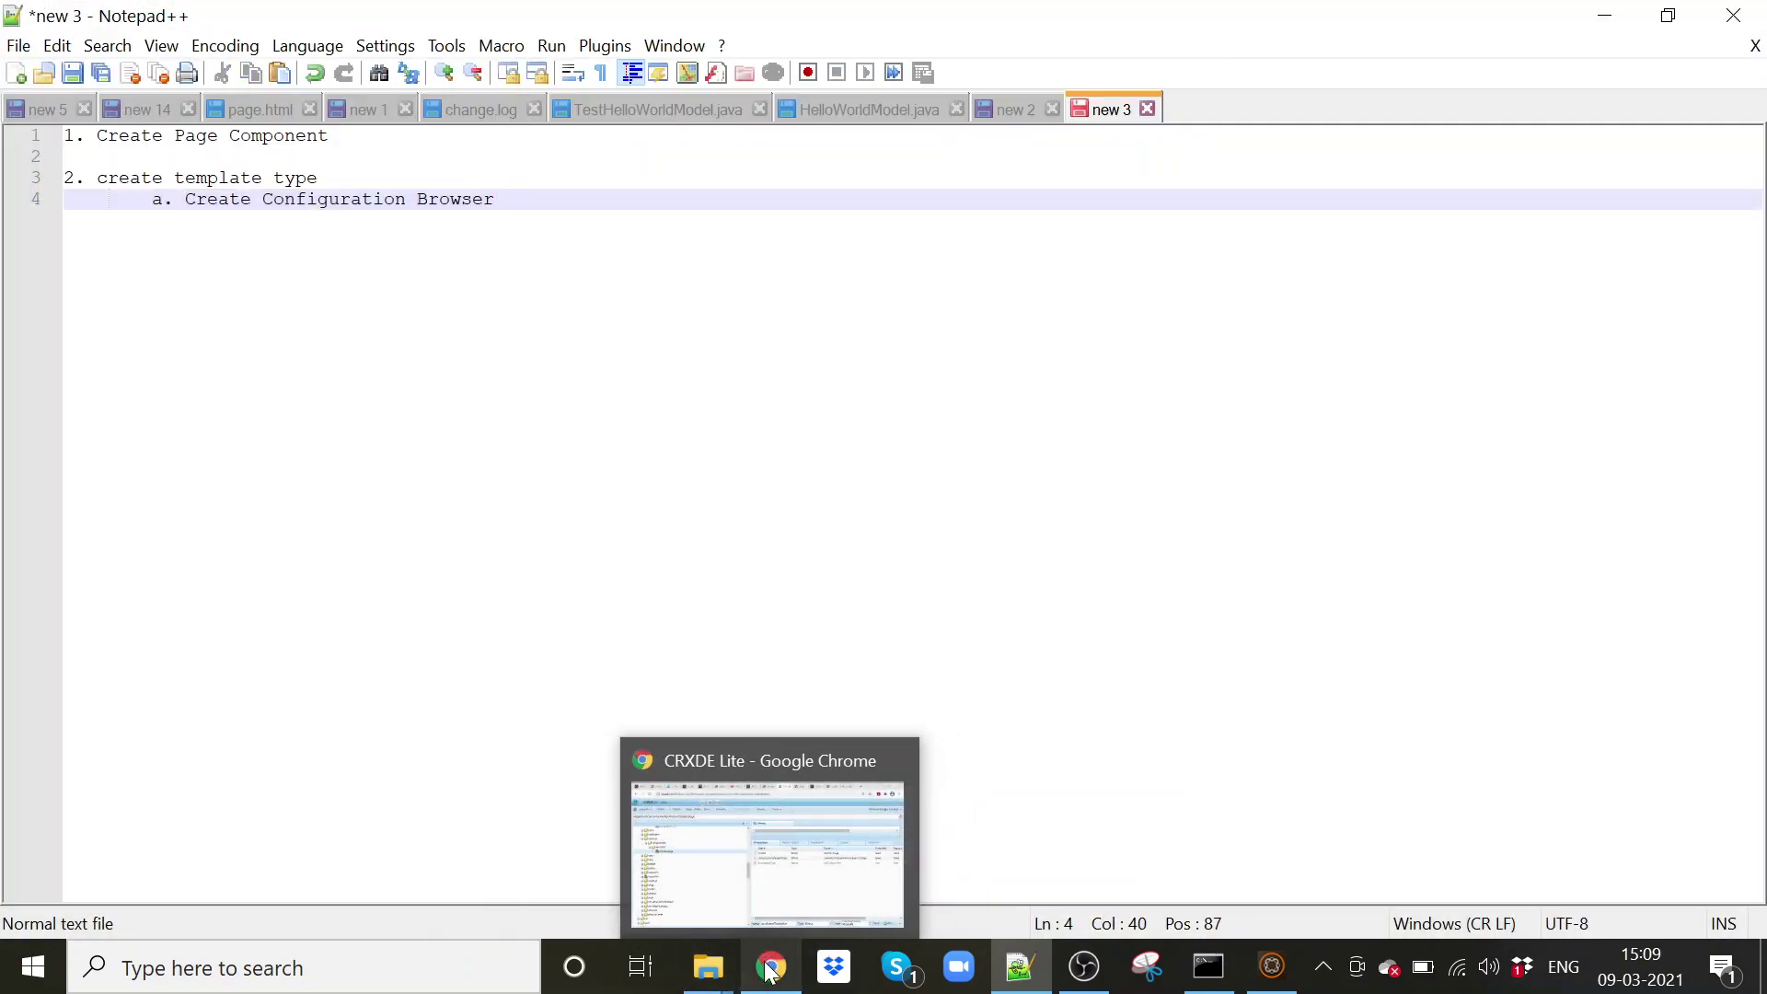
- Switch back to CRXDE Lite in Chrome and collapse the core folder under /apps
left_click(771, 968)
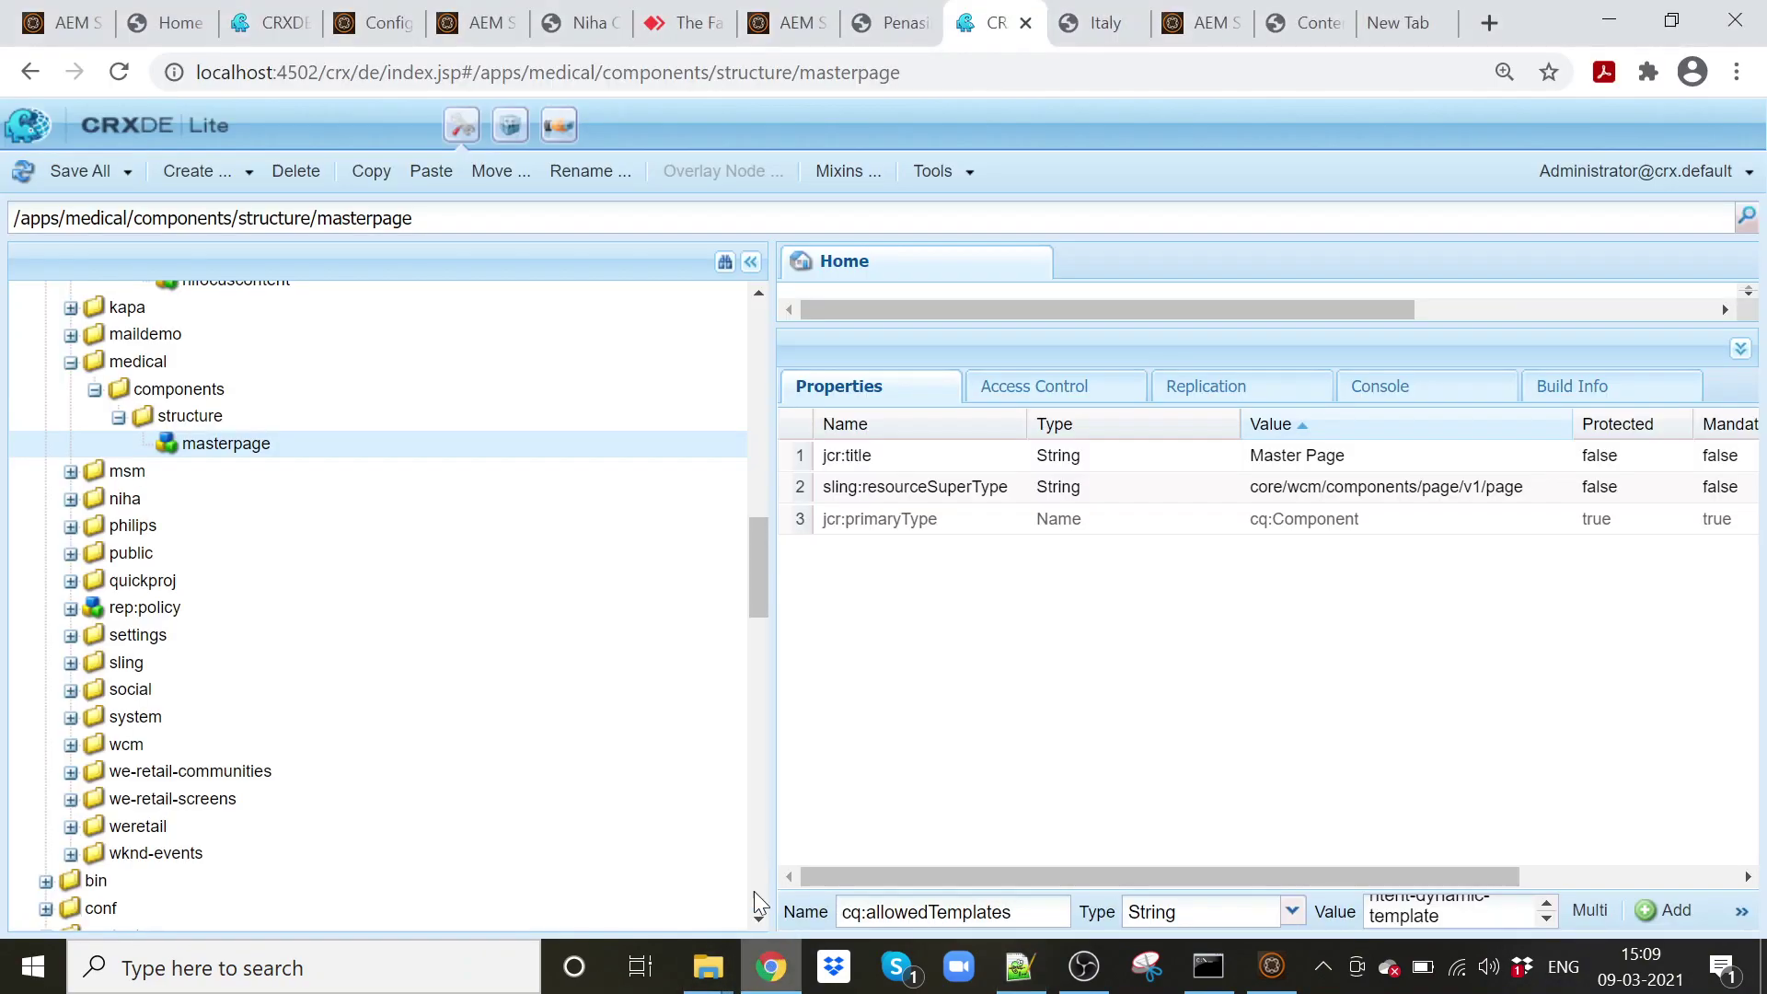
scroll(686, 615, "up", 10)
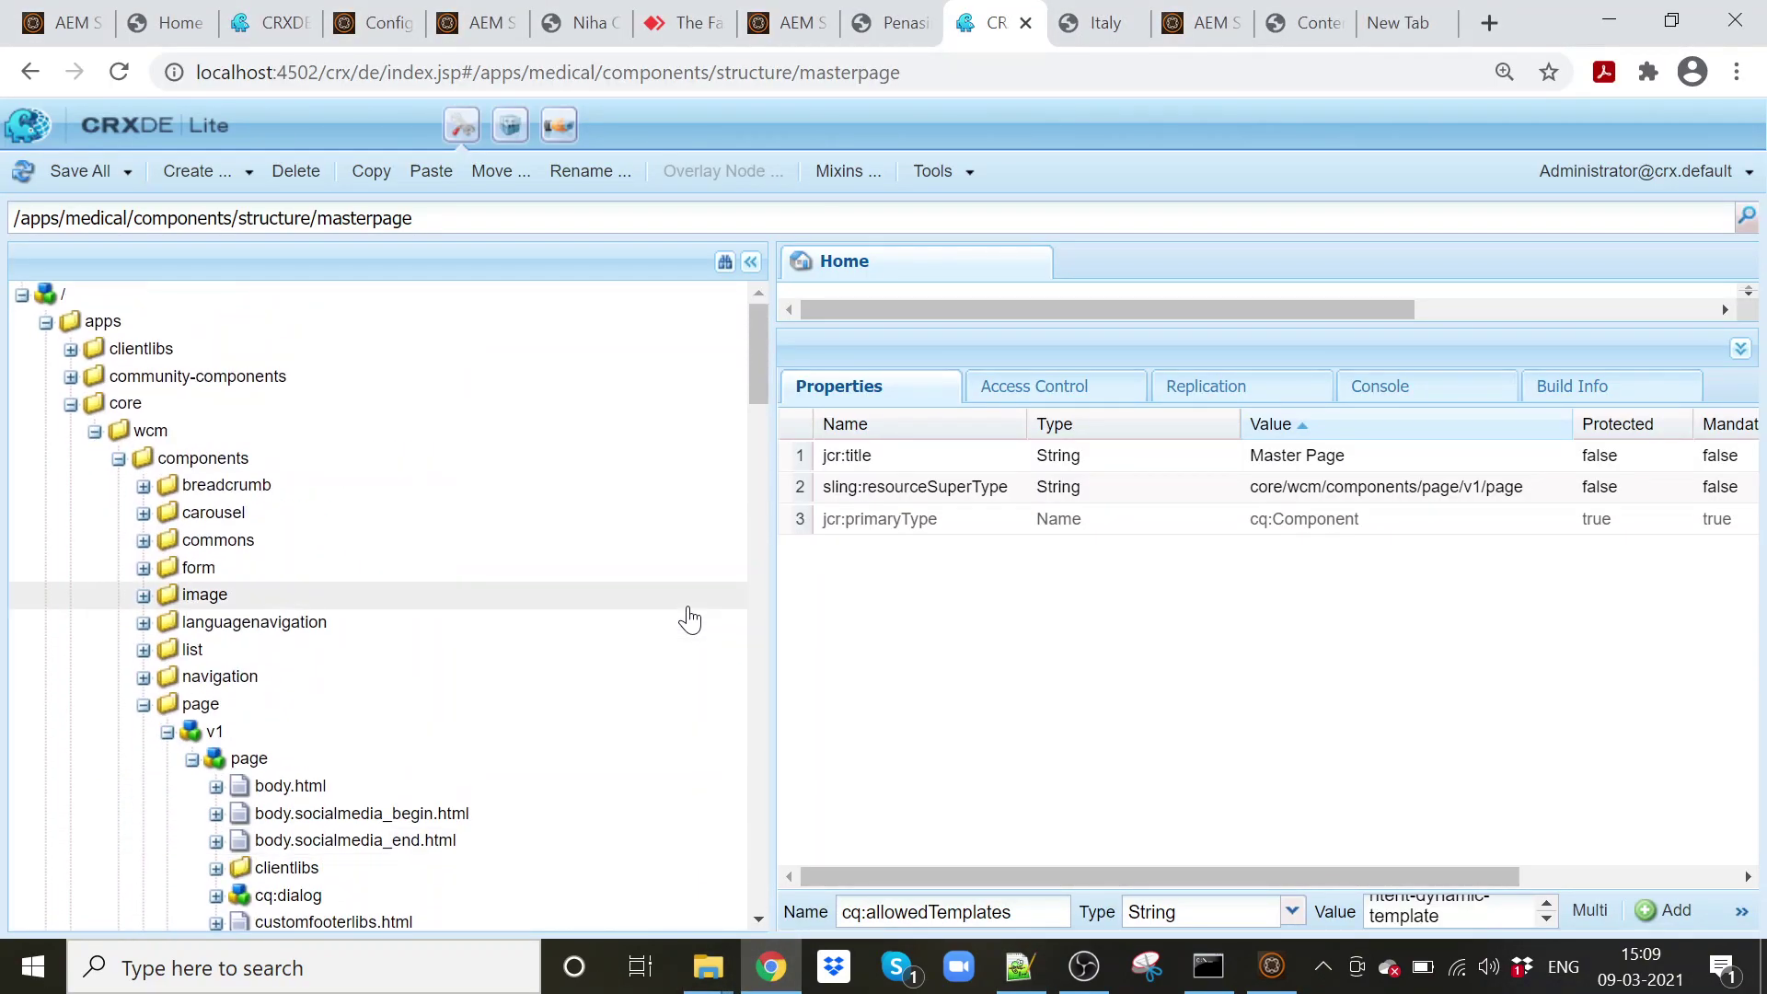
left_click(71, 403)
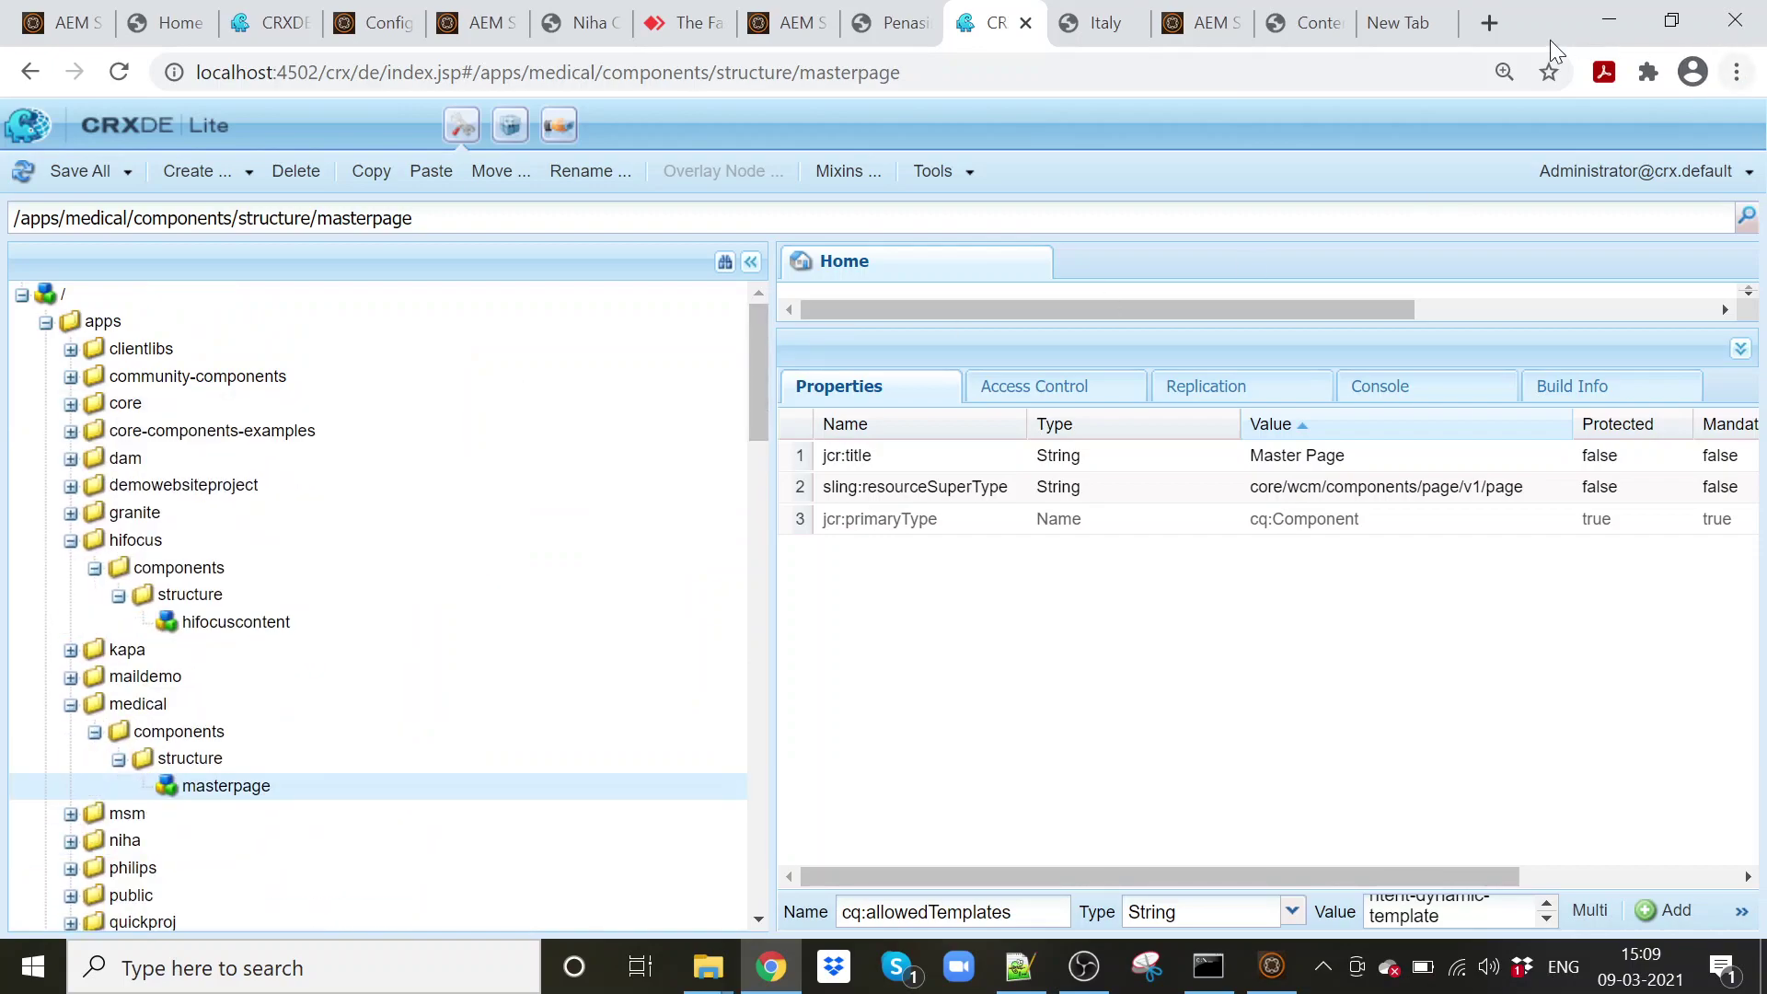
- Load AEM at localhost:4502 in the empty browser tab and open the Configuration Browser from its tools
left_click(1397, 23)
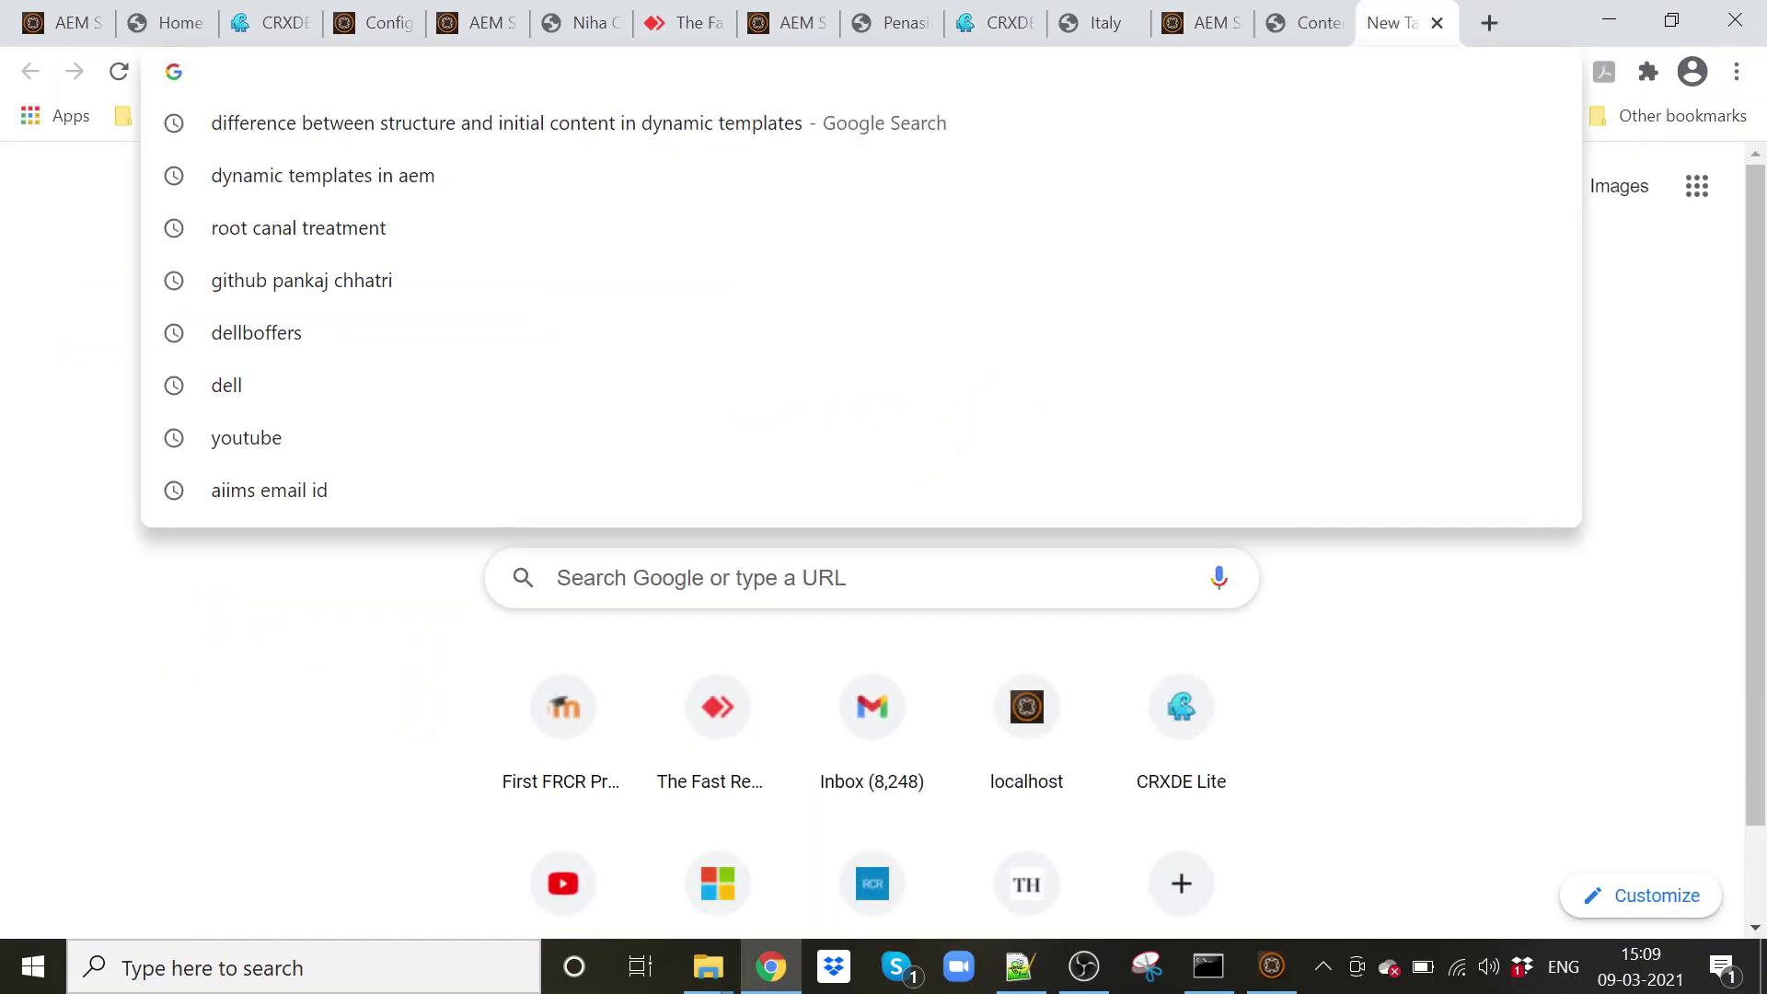
type("localhost:4502")
key("Return")
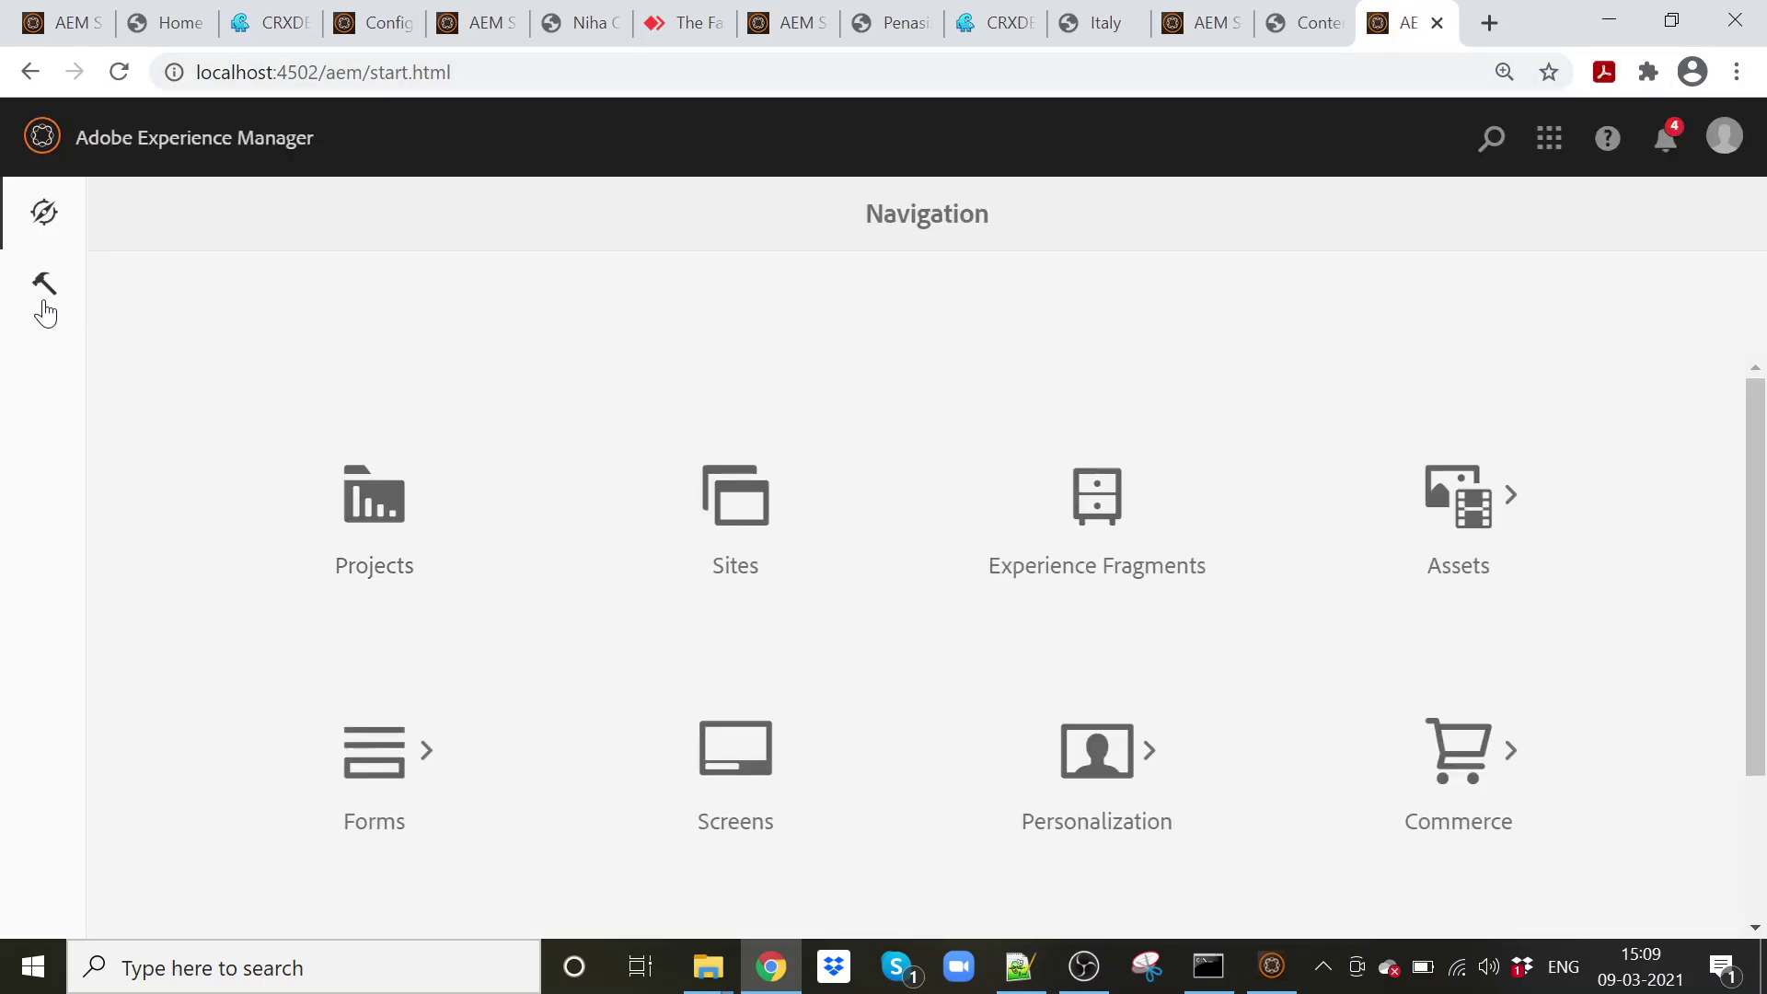
left_click(44, 308)
scroll(623, 623, "down", 4)
left_click(719, 502)
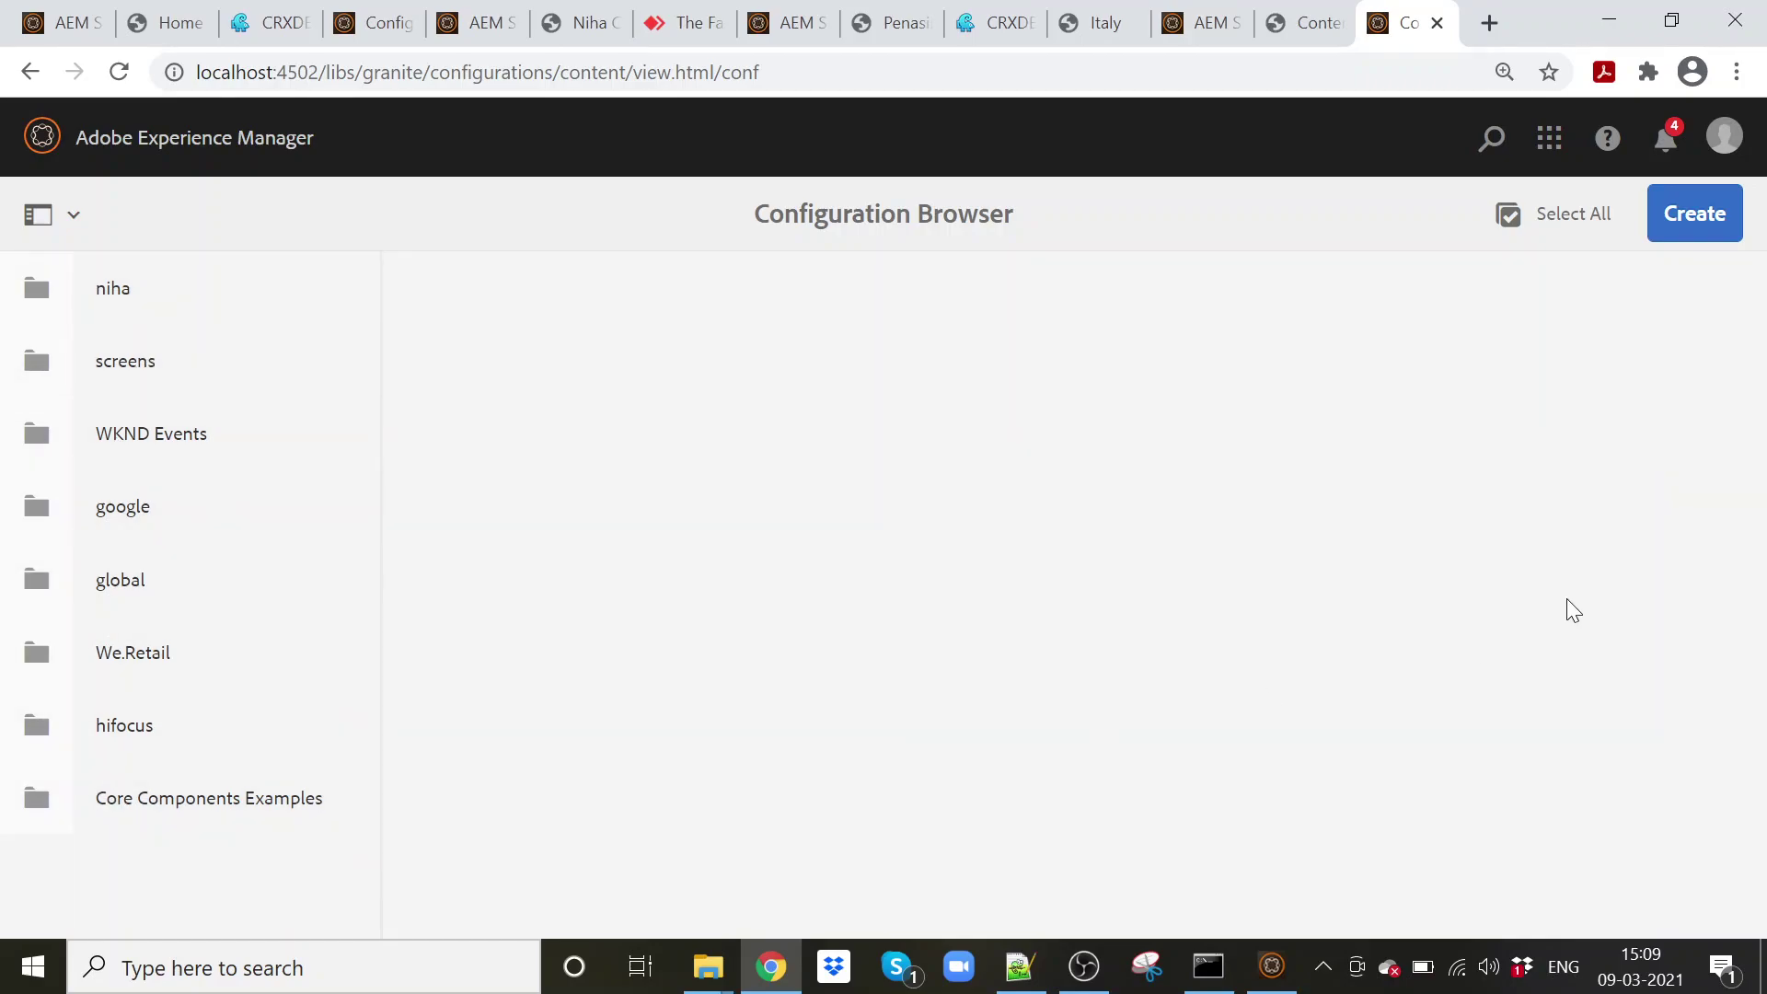
- Create a configuration titled medical with only Editable Templates enabled, and select it in the configuration list
left_click(1705, 229)
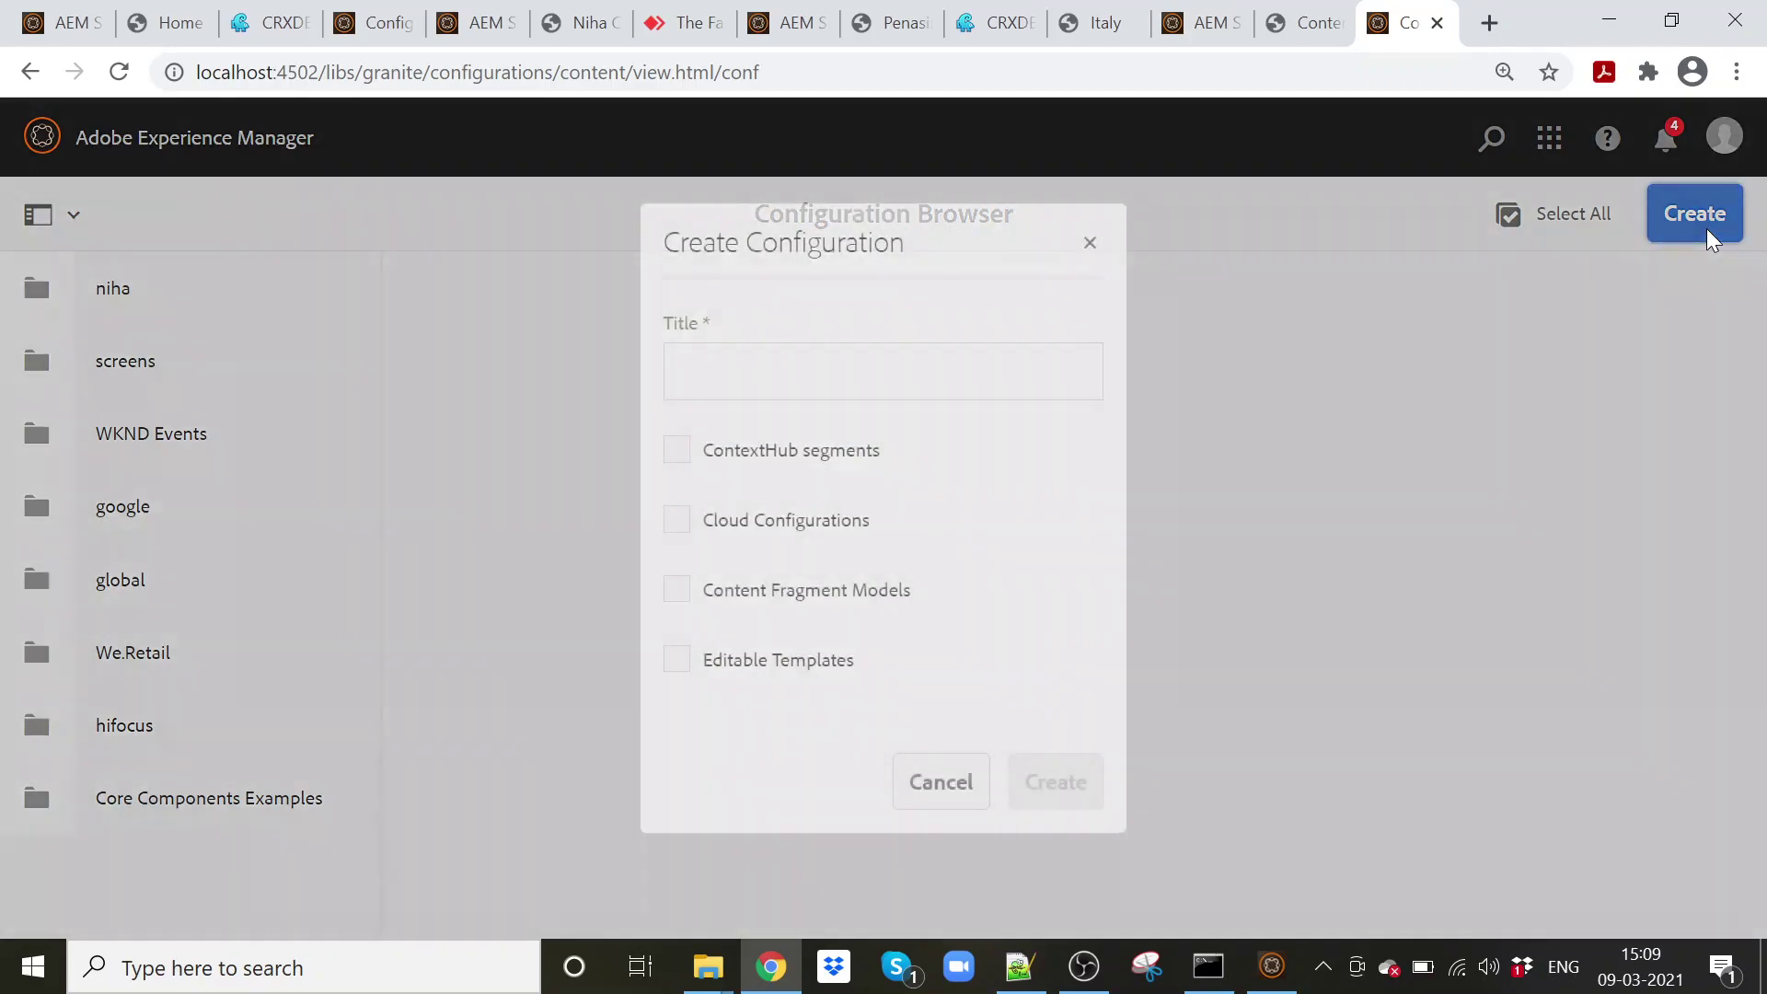
left_click(678, 665)
left_click(897, 394)
type("medical")
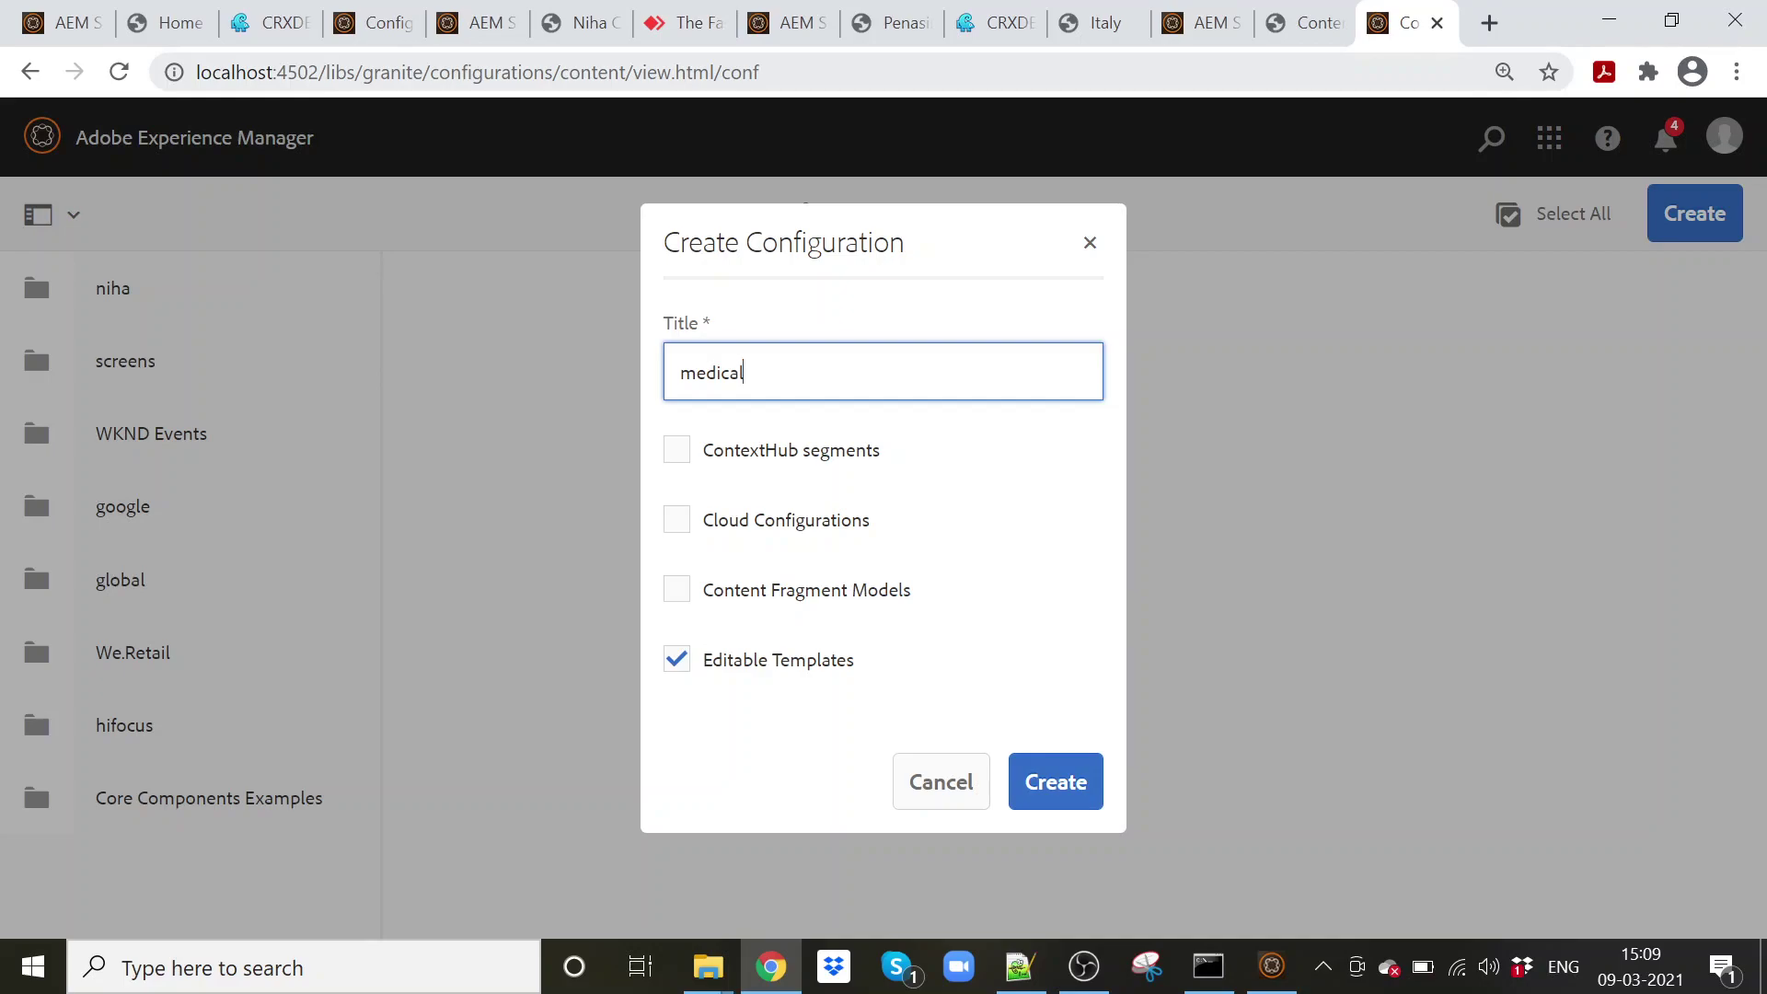
left_click_drag(715, 72, 848, 109)
left_click(1086, 784)
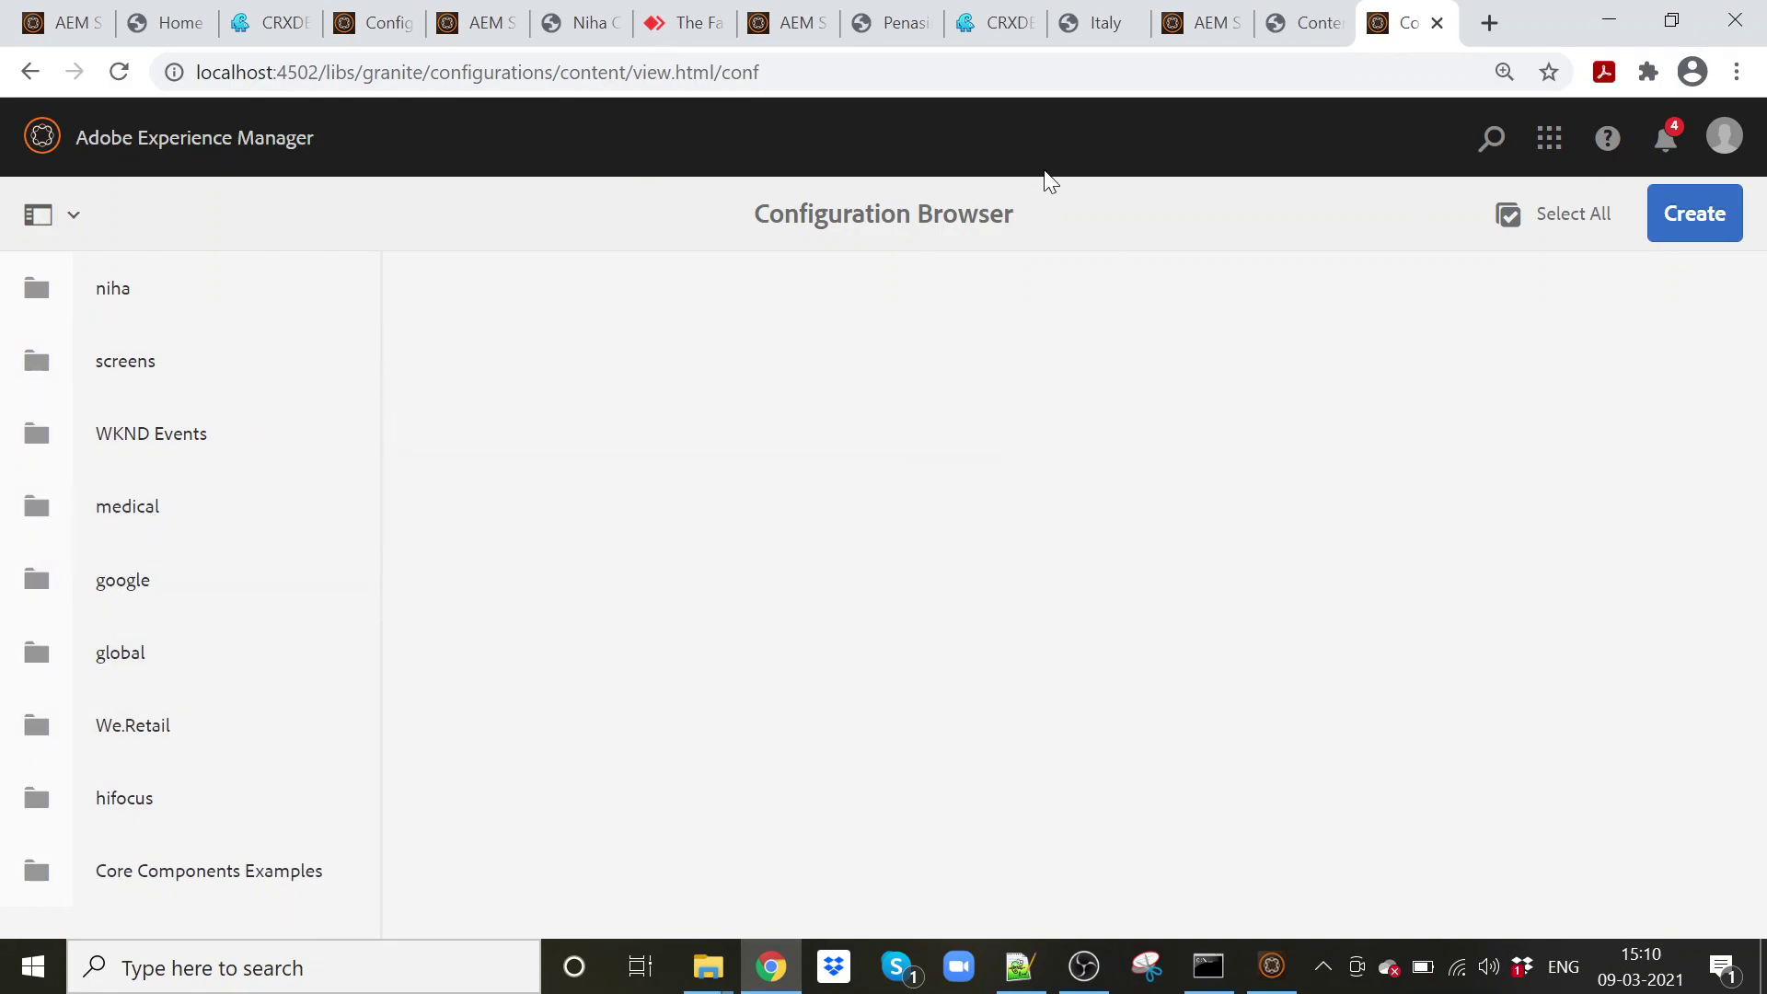
left_click(82, 525)
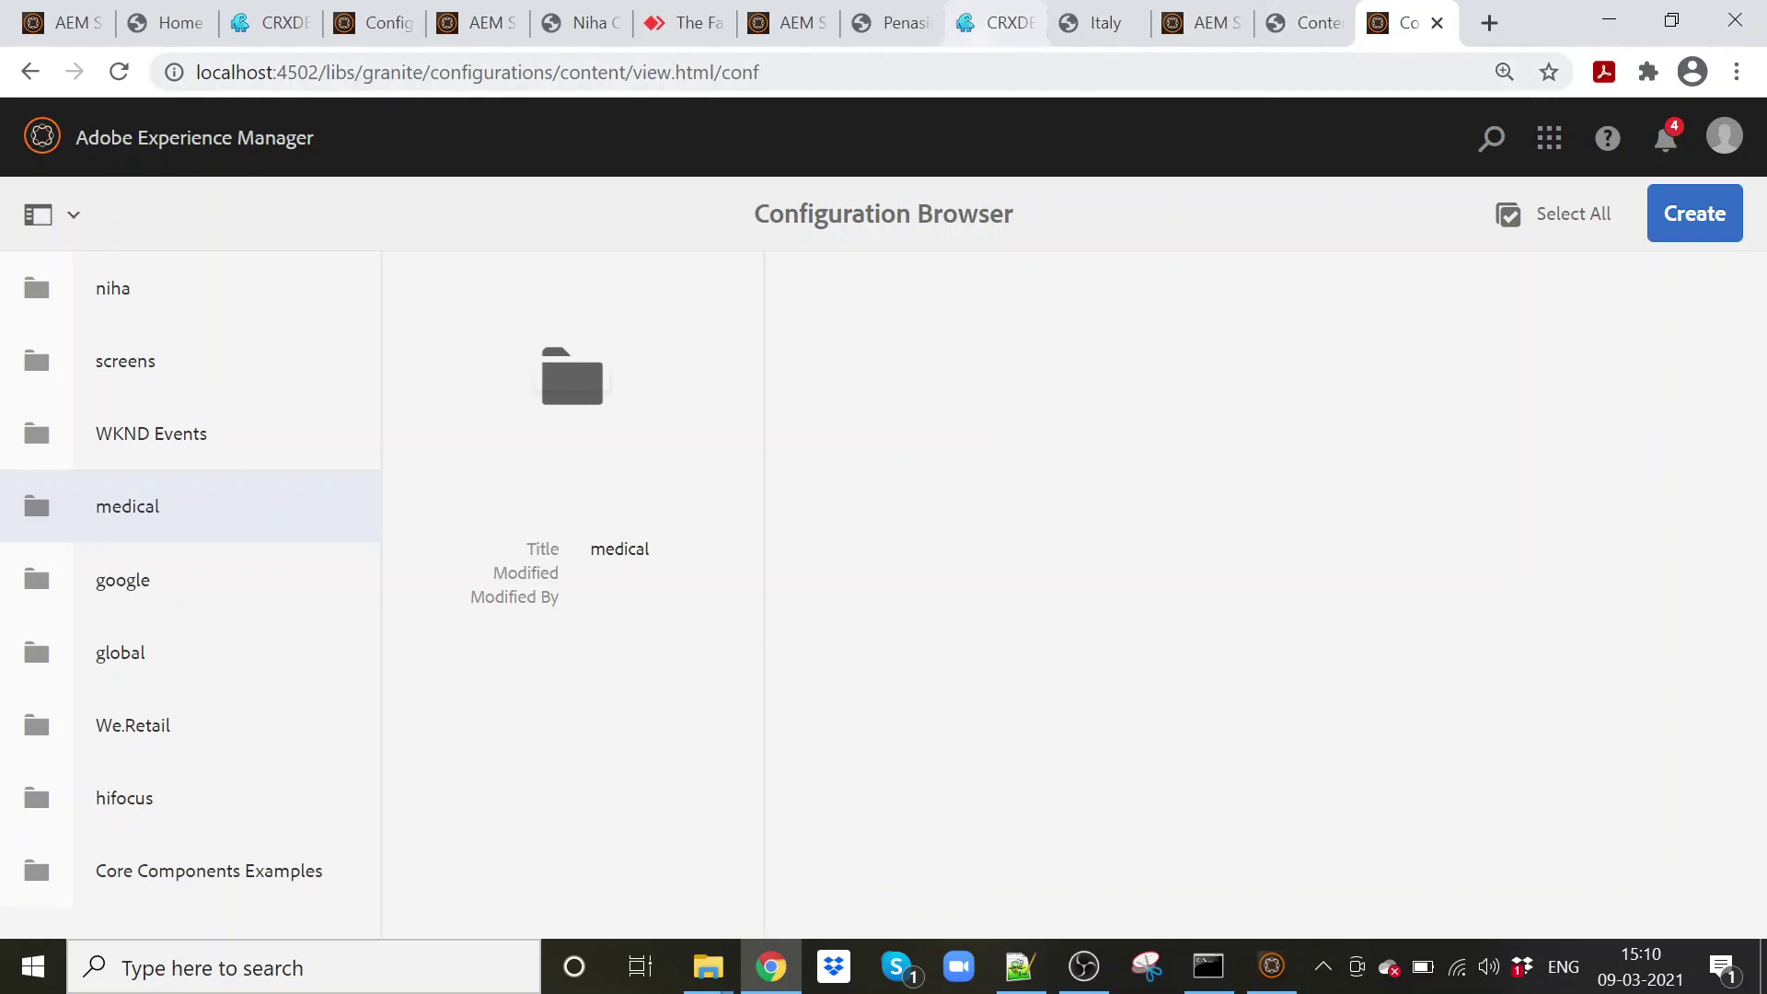
- Return to CRXDE Lite, refresh the repository tree and expand /conf/medical/settings/wcm
left_click(1012, 22)
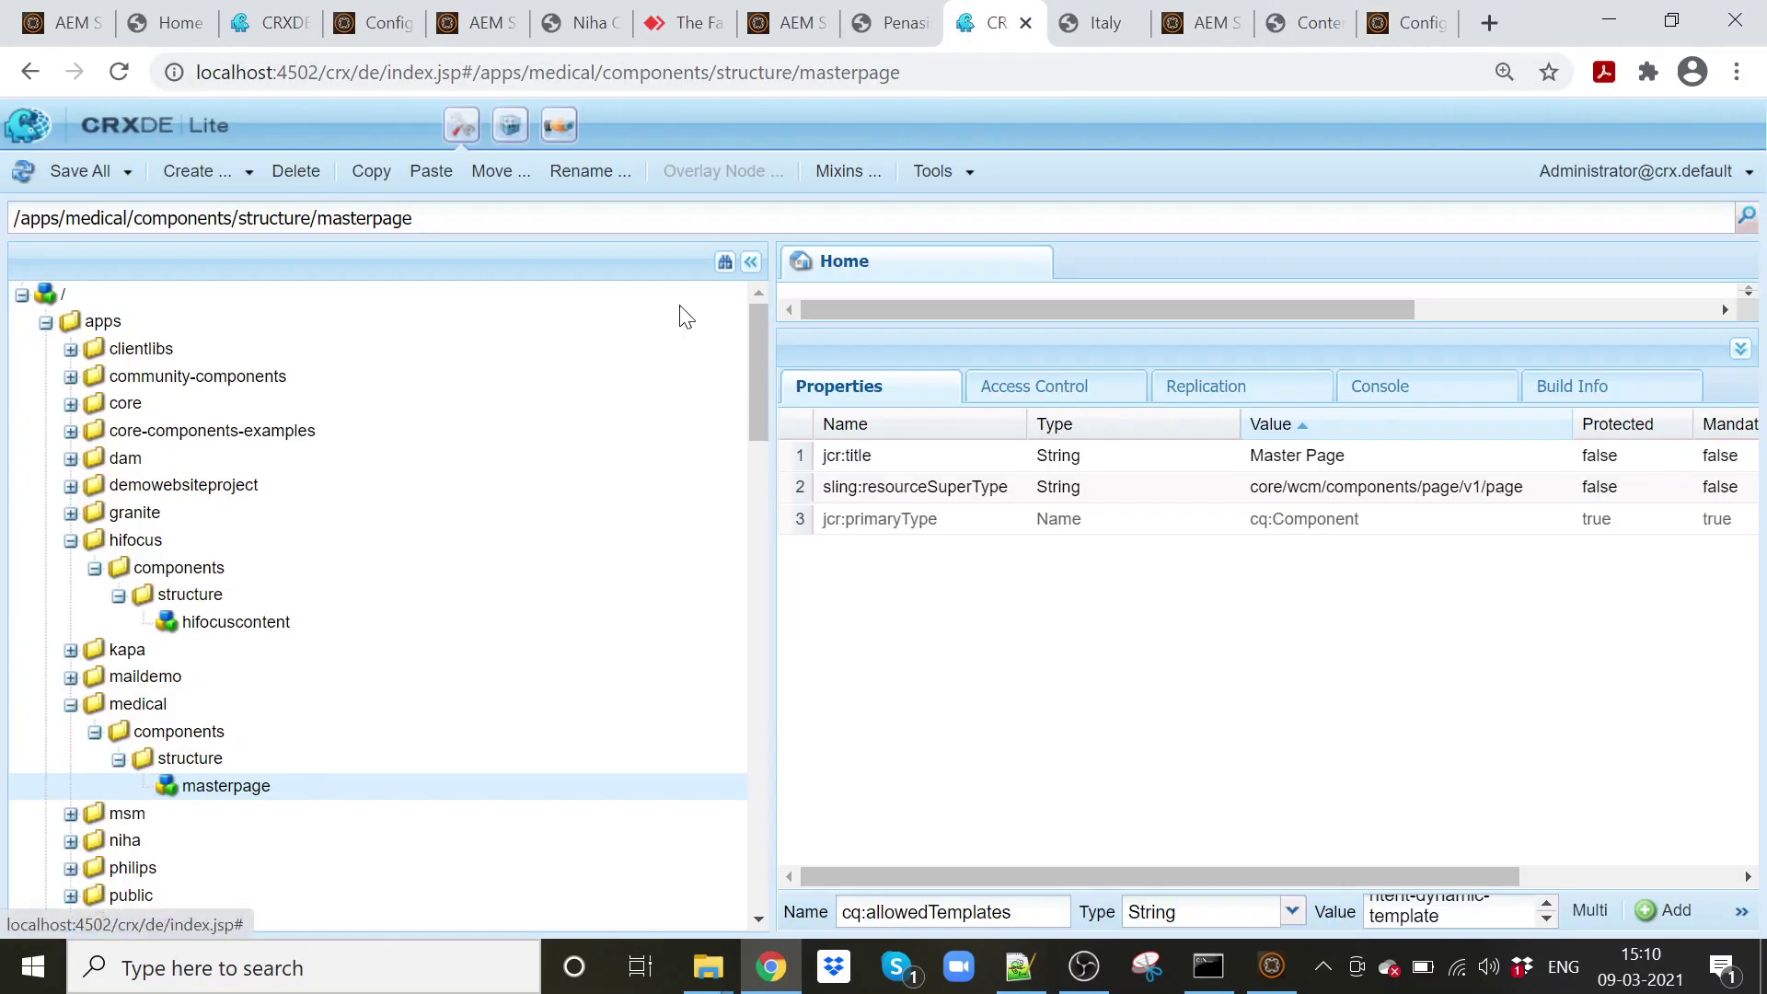
left_click(61, 295)
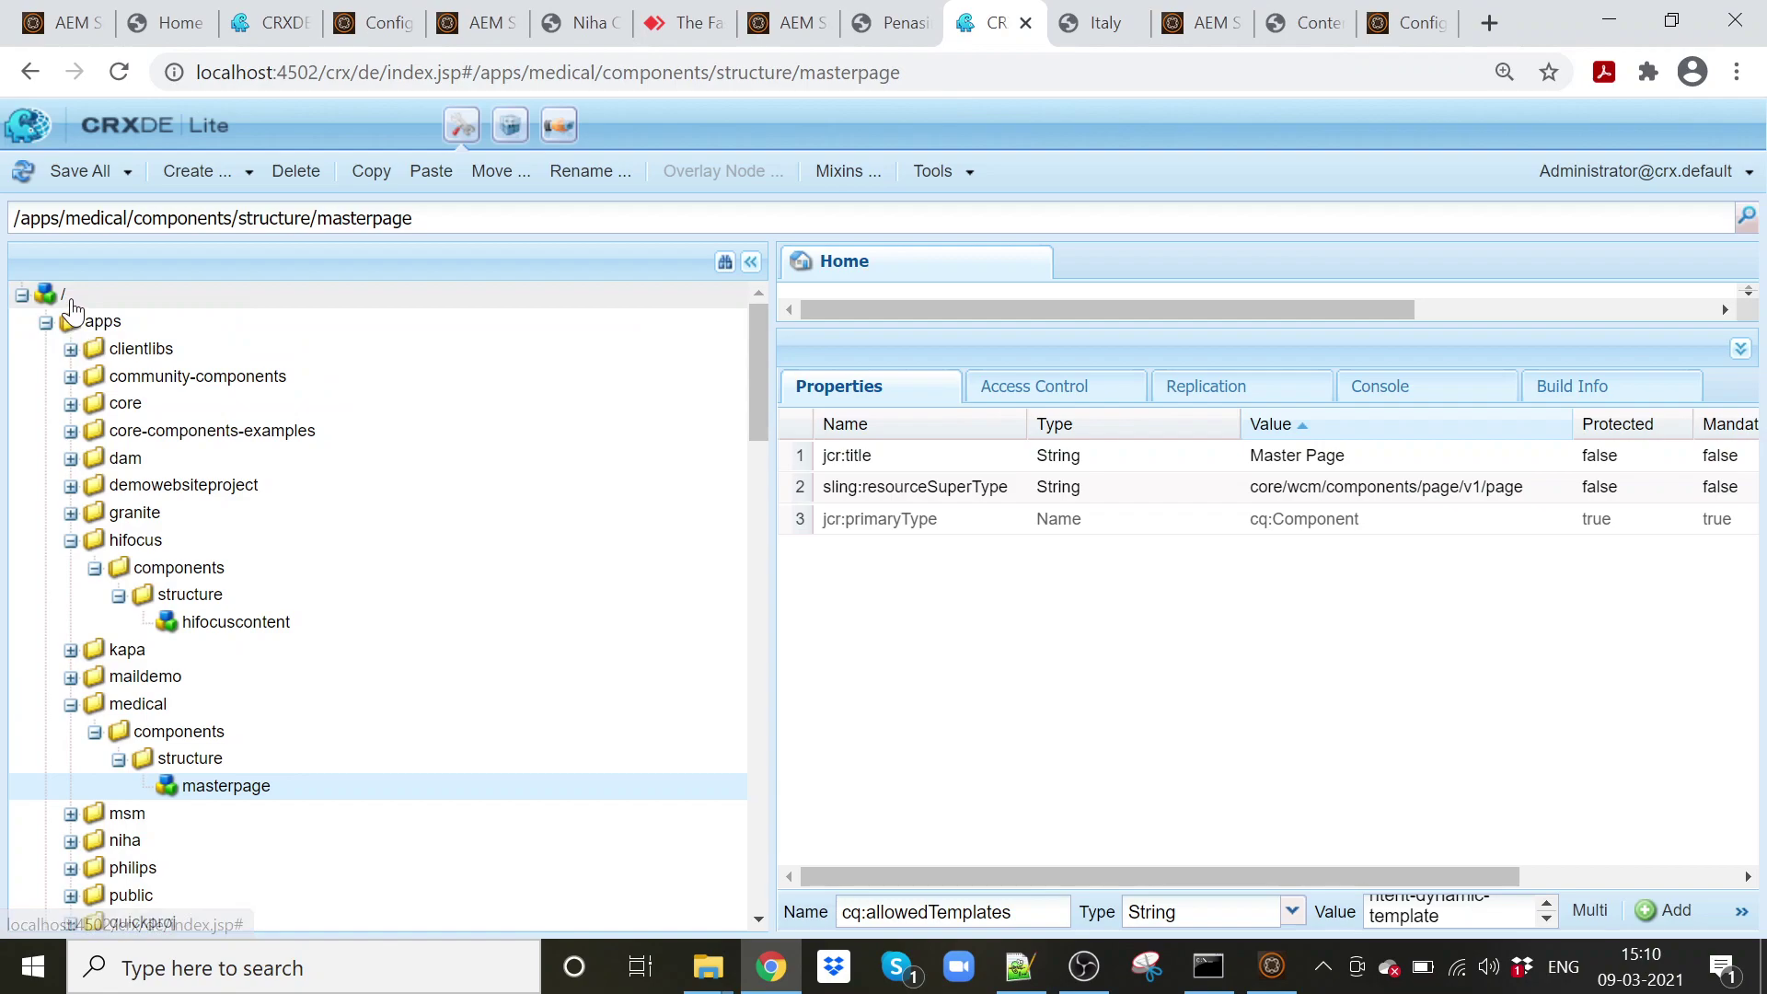
left_click(41, 180)
double_click(160, 380)
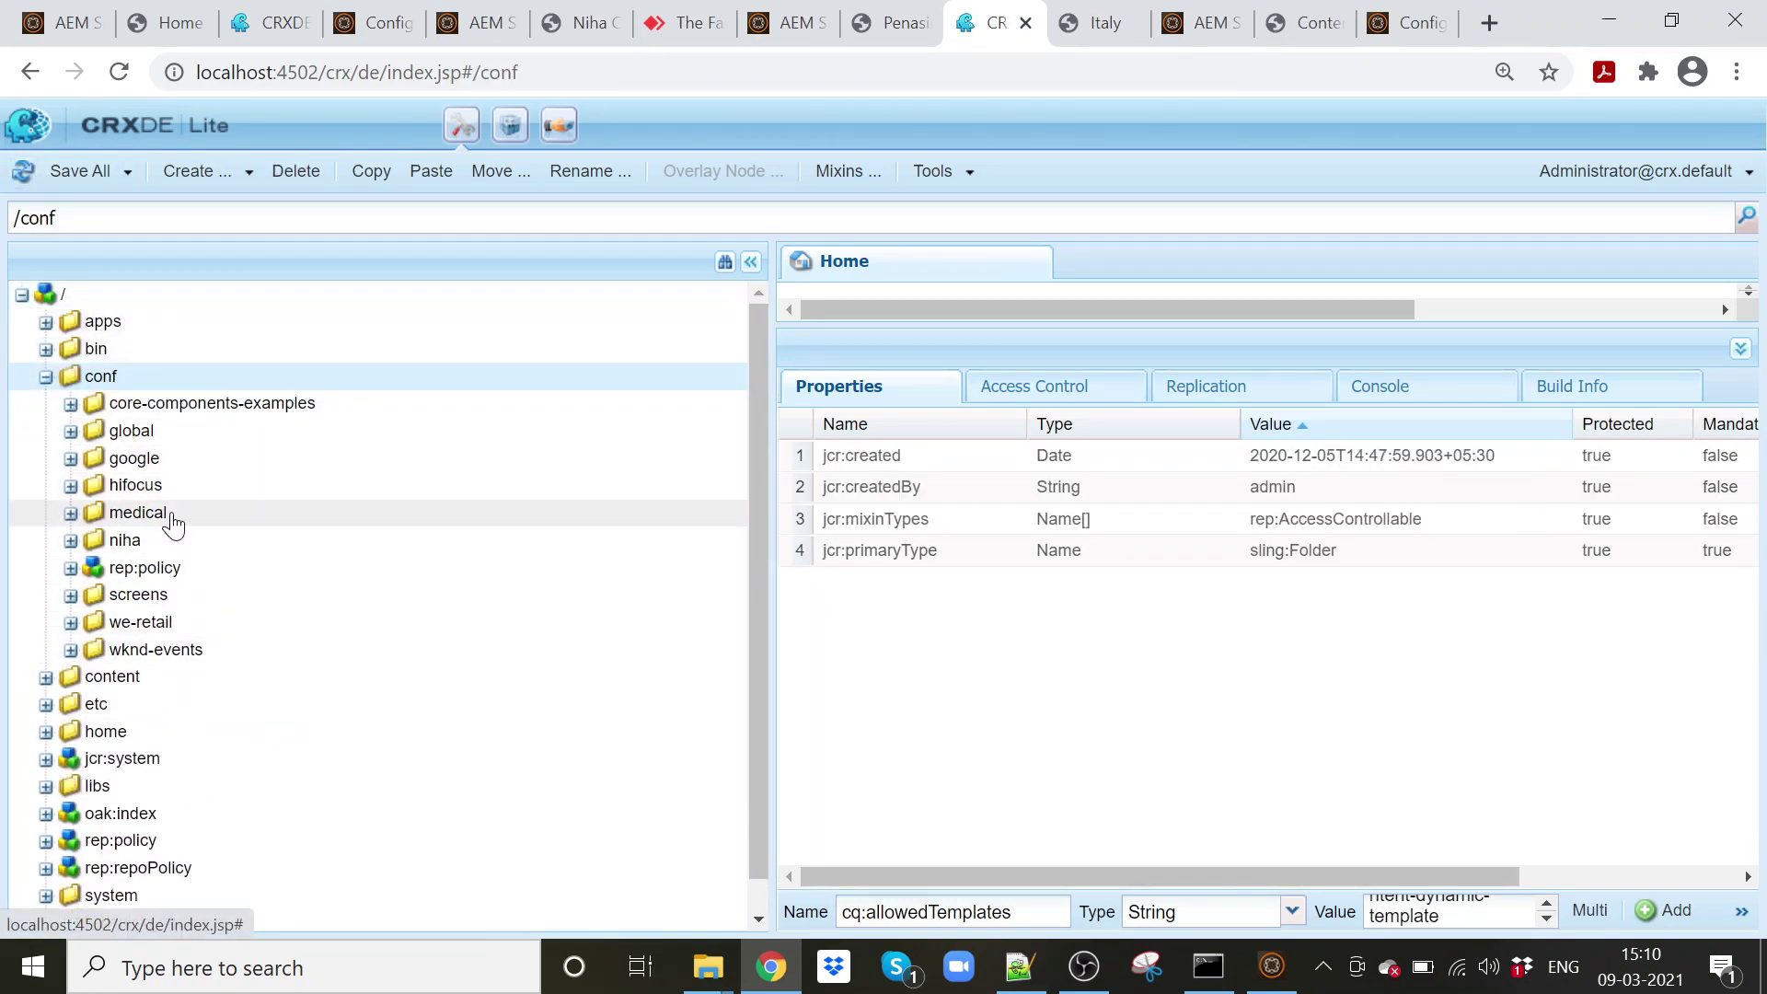
double_click(175, 522)
double_click(189, 545)
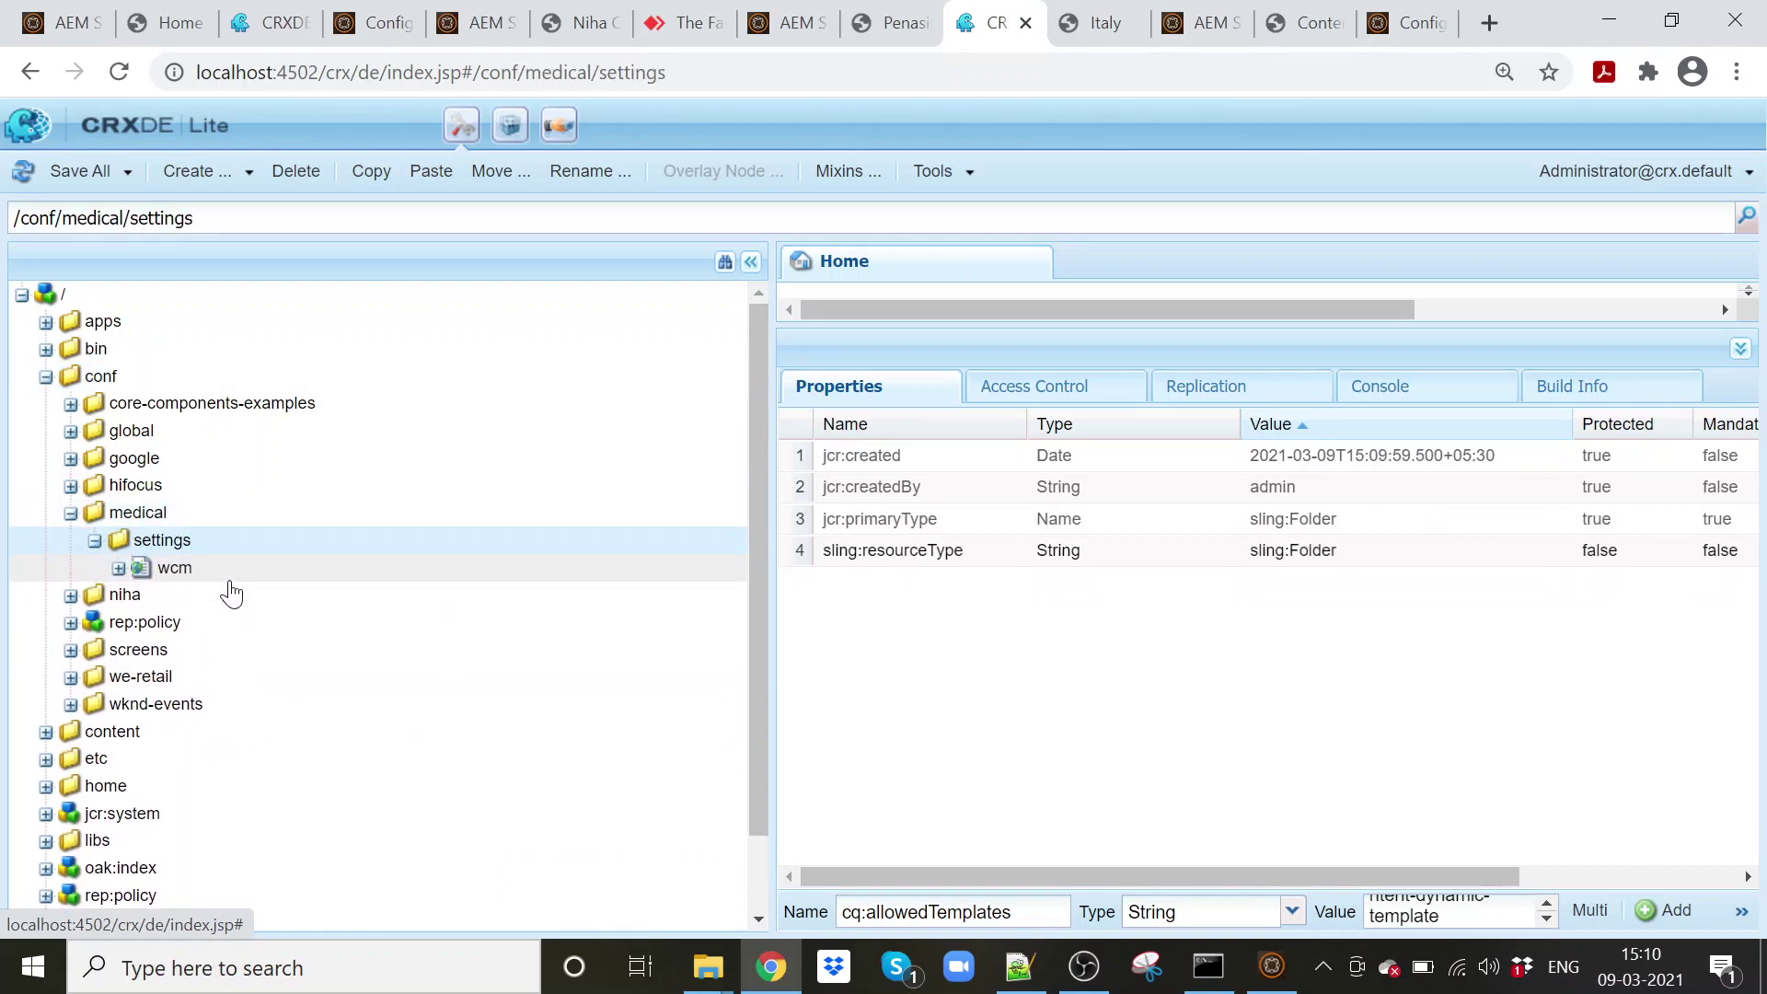
double_click(239, 572)
- Examine the templates, policies and template-types nodes under /conf/medical/settings/wcm
left_click(276, 598)
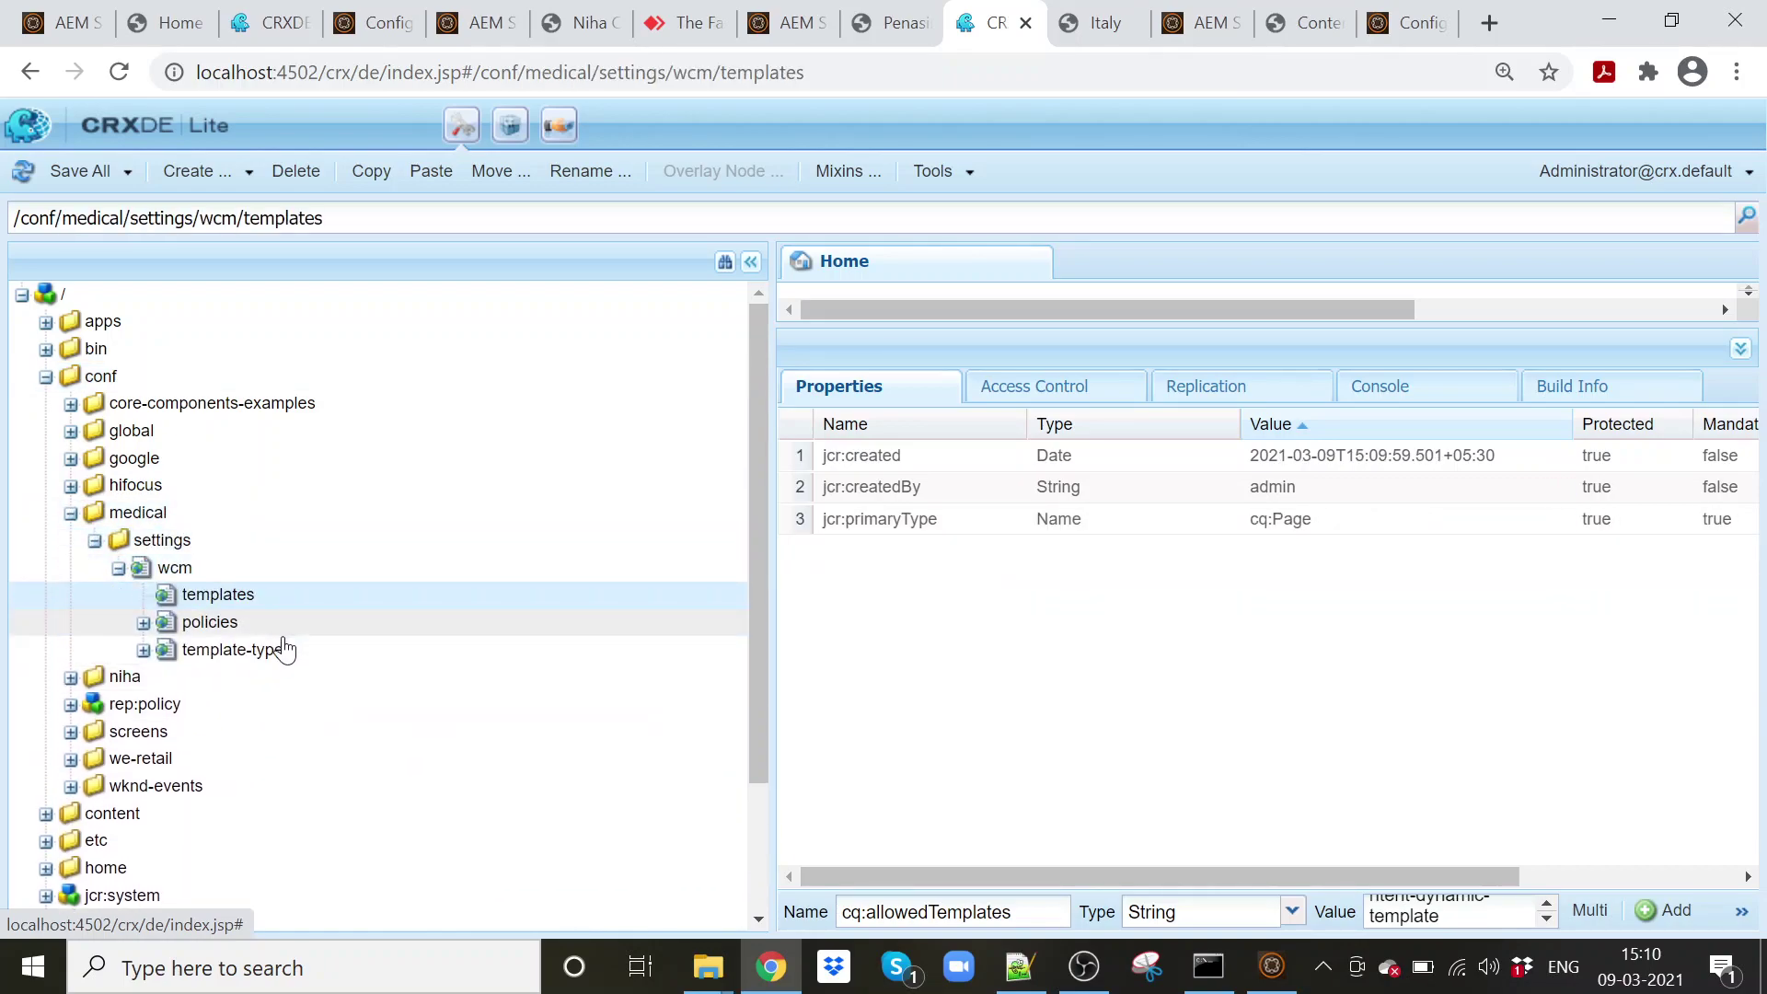
double_click(283, 625)
double_click(309, 653)
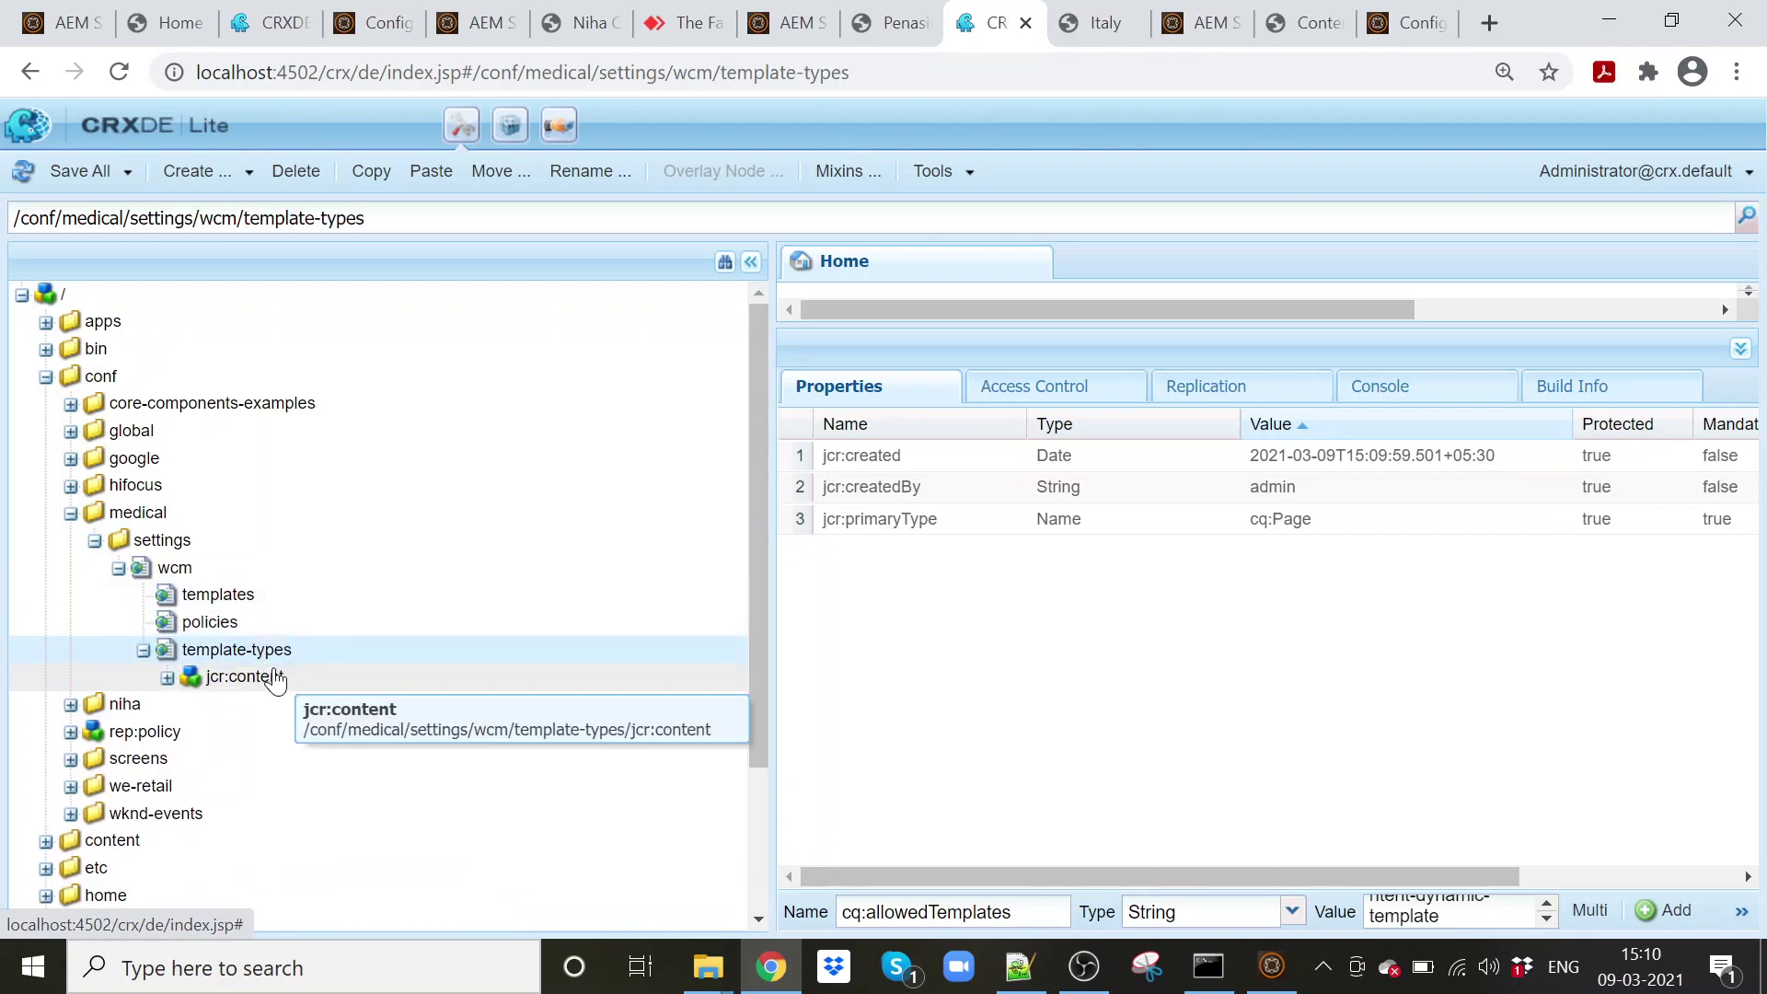
left_click(245, 596)
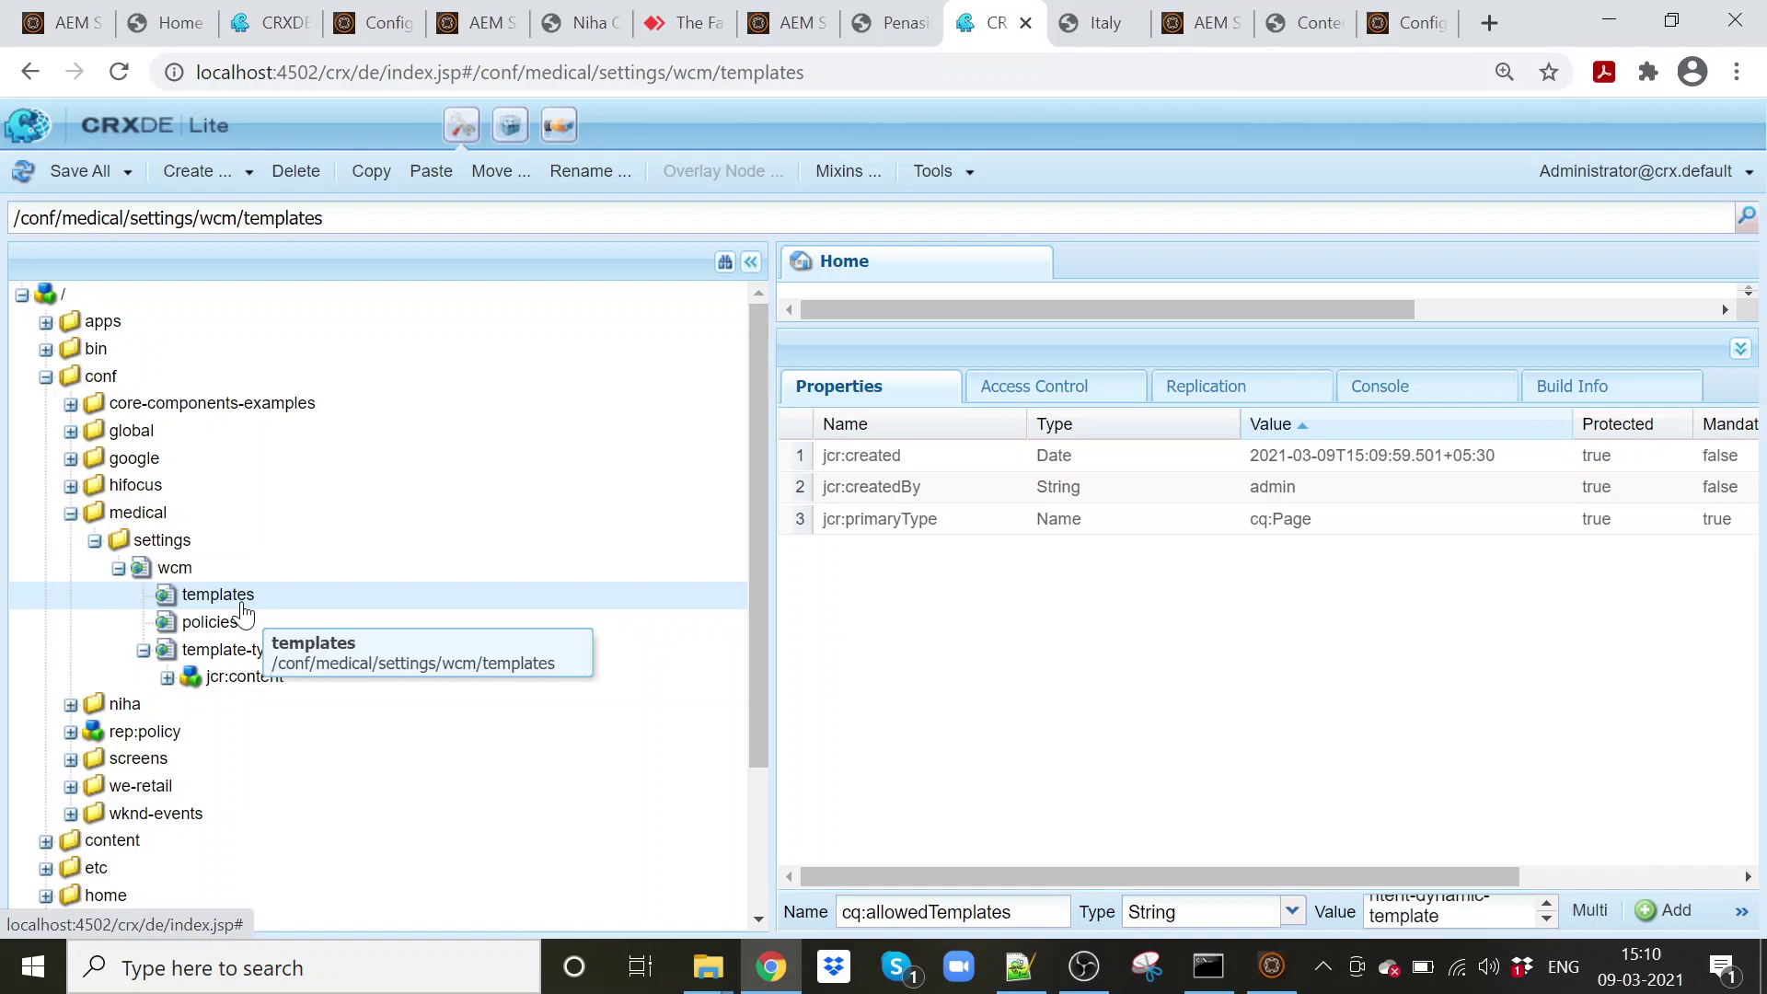
left_click(230, 649)
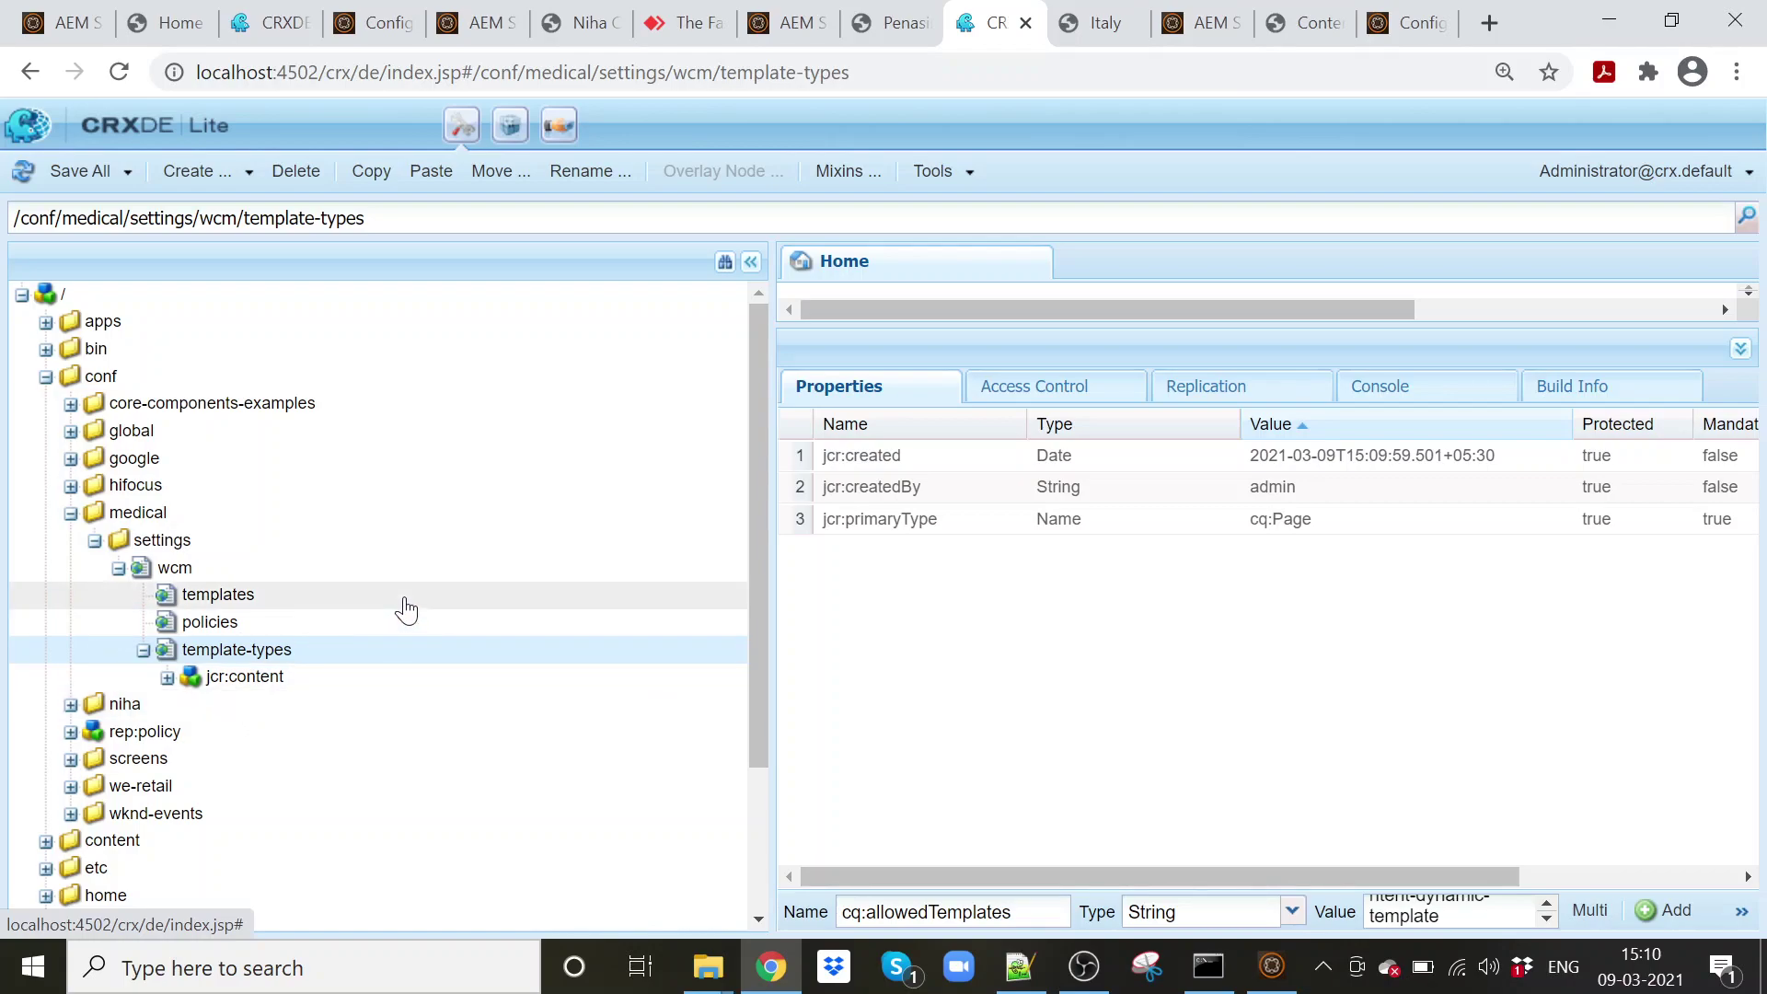
- Locate the html5page template type under /libs/settings/wcm/template-types and copy it
scroll(406, 611, "down", 2)
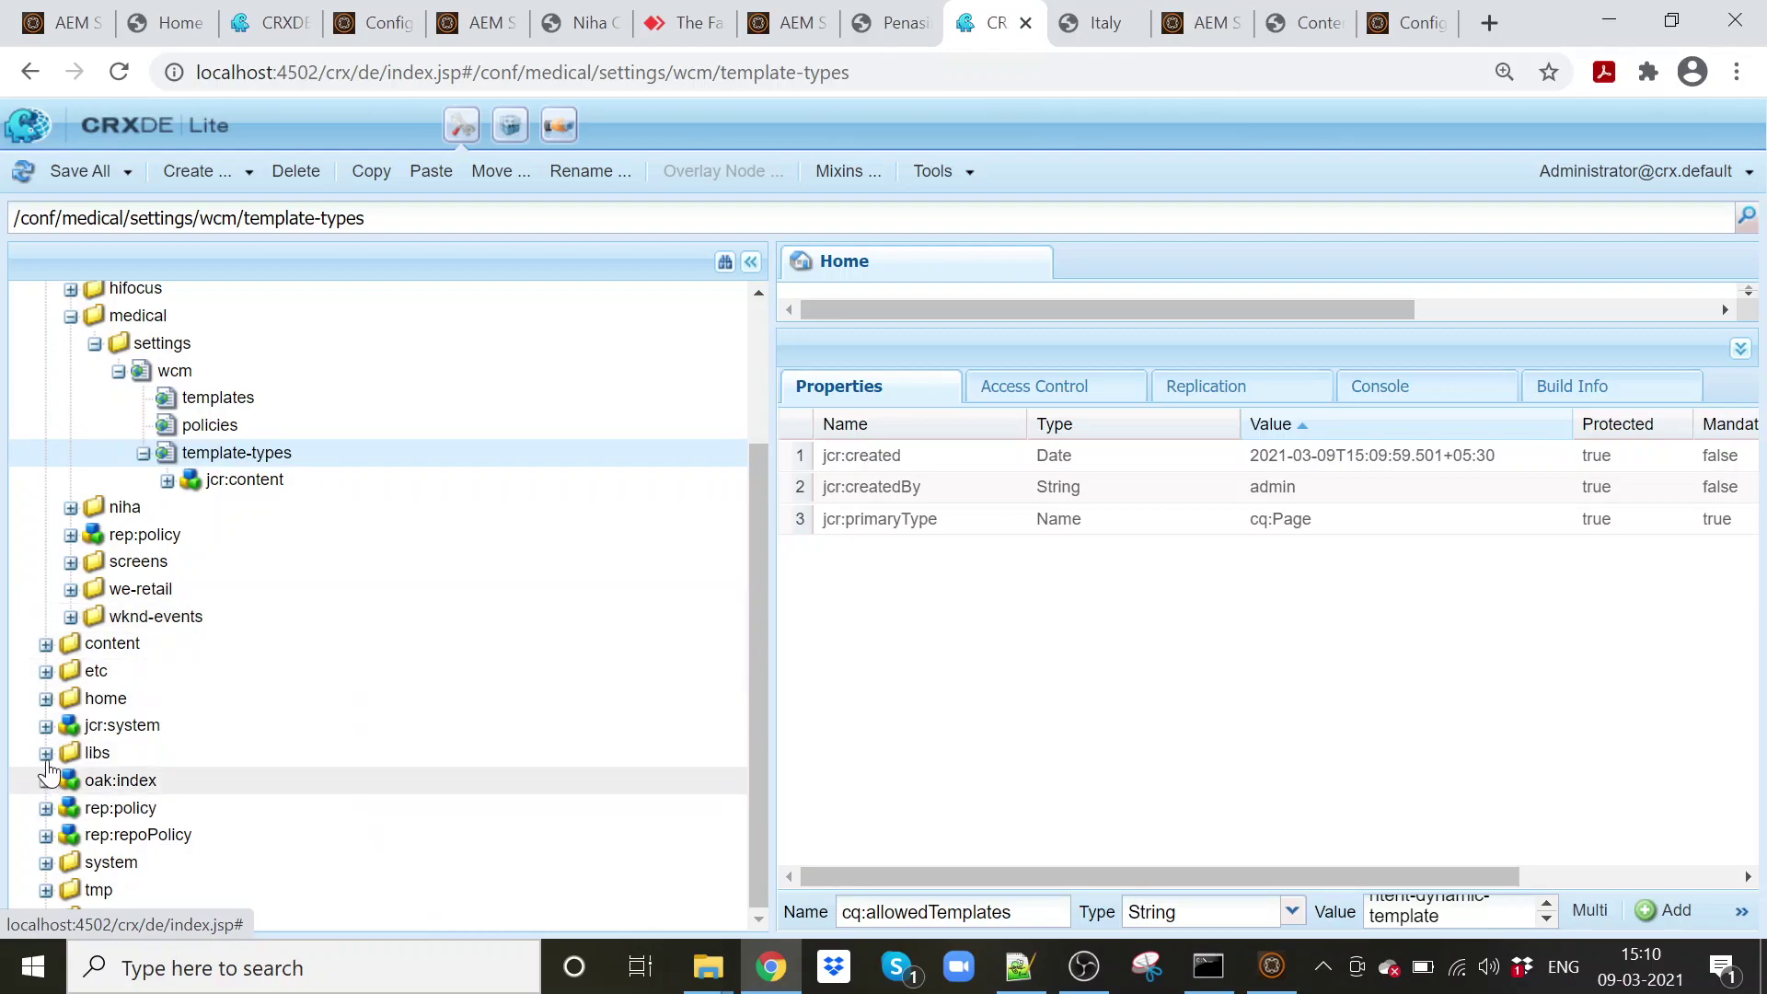
left_click(45, 753)
scroll(107, 823, "down", 7)
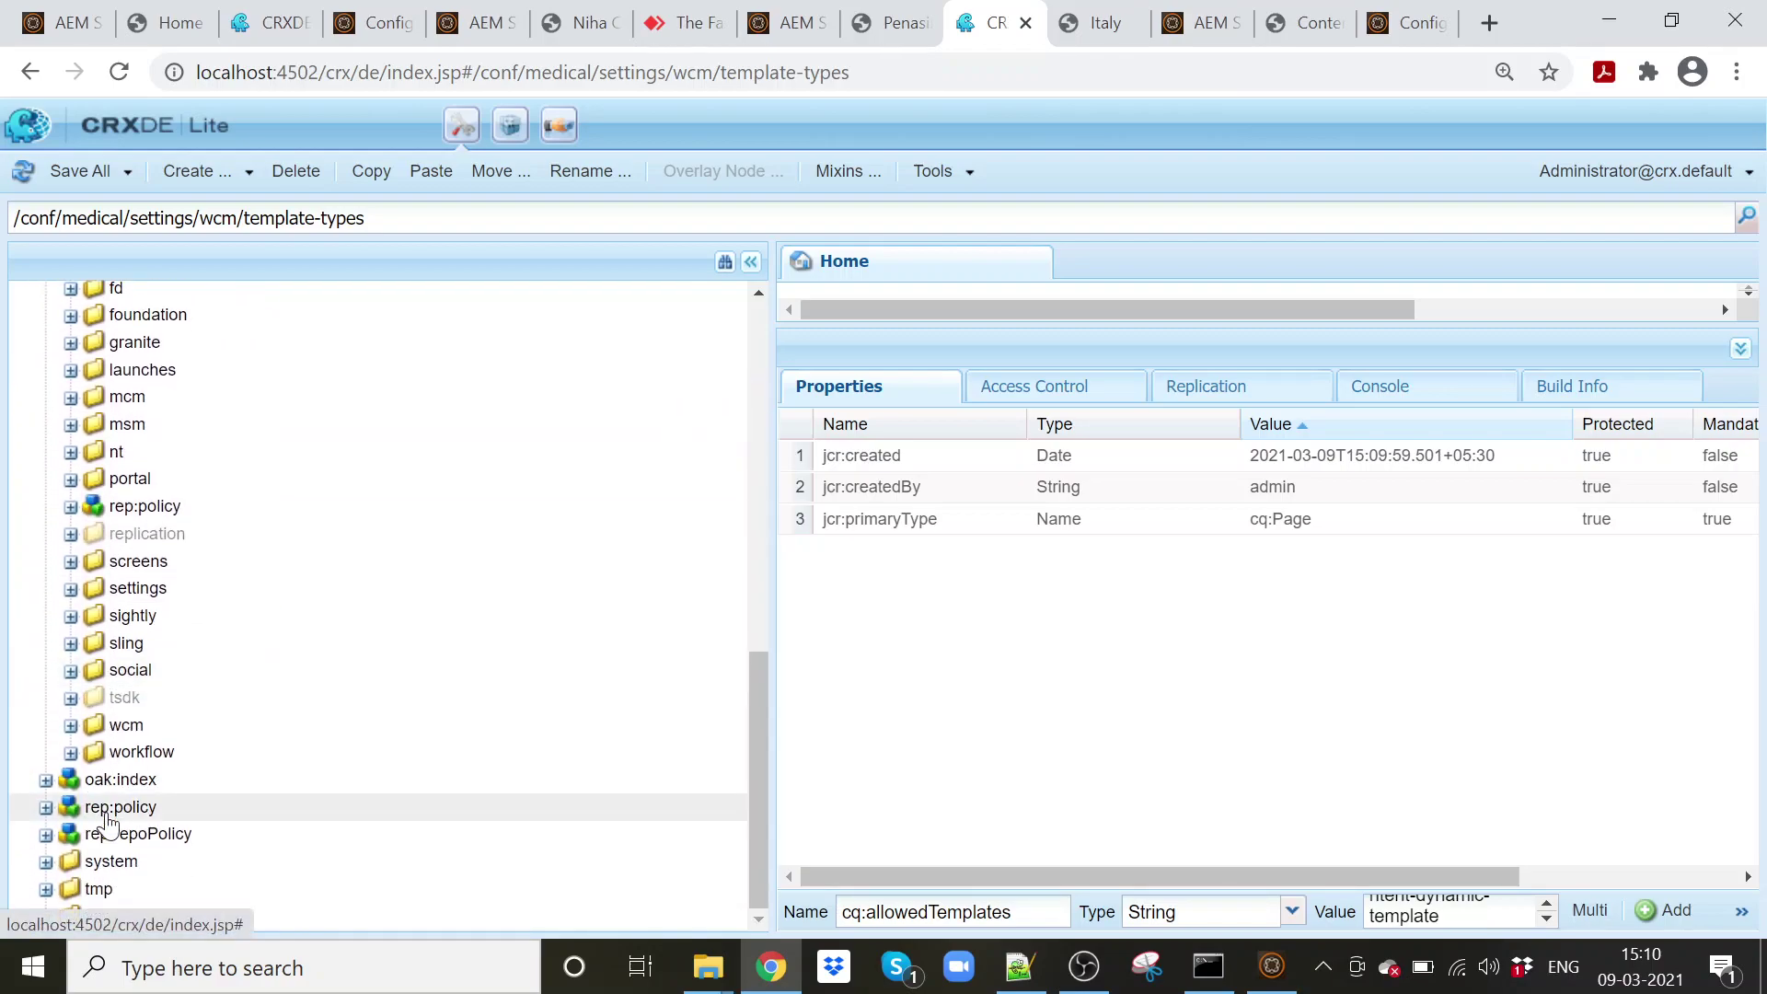
left_click(70, 589)
scroll(87, 644, "down", 3)
left_click(99, 695)
scroll(276, 700, "down", 3)
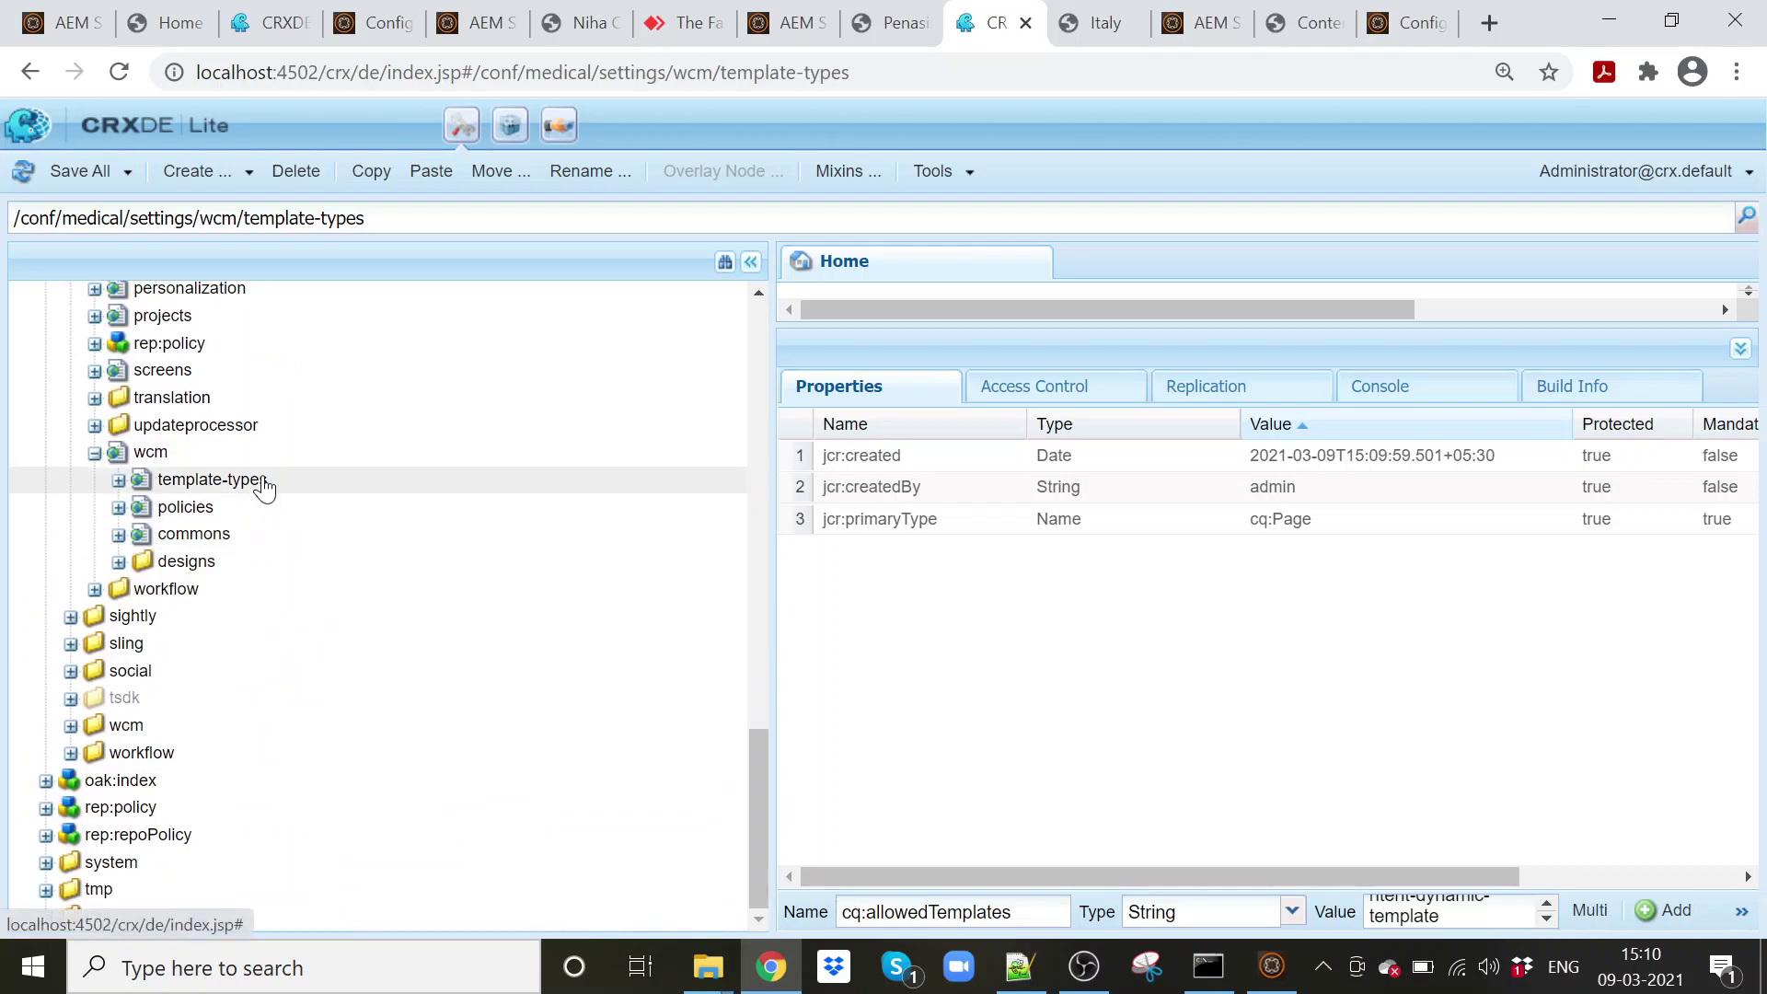
double_click(264, 489)
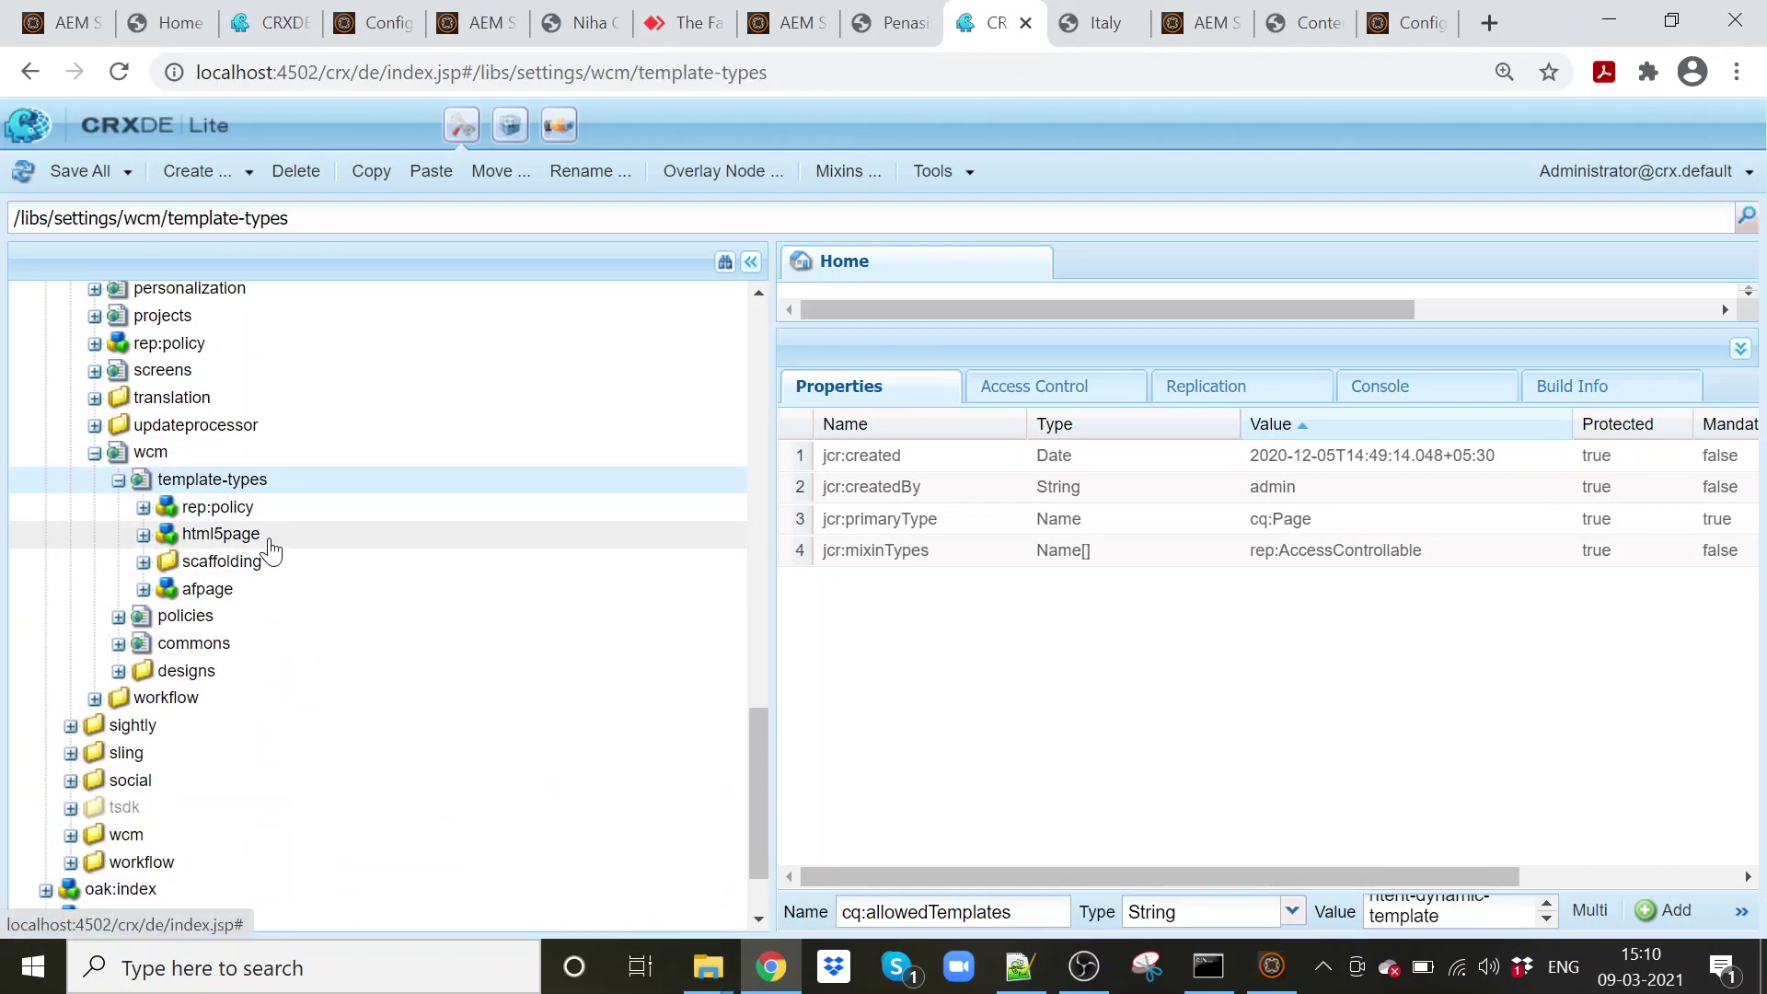
double_click(269, 542)
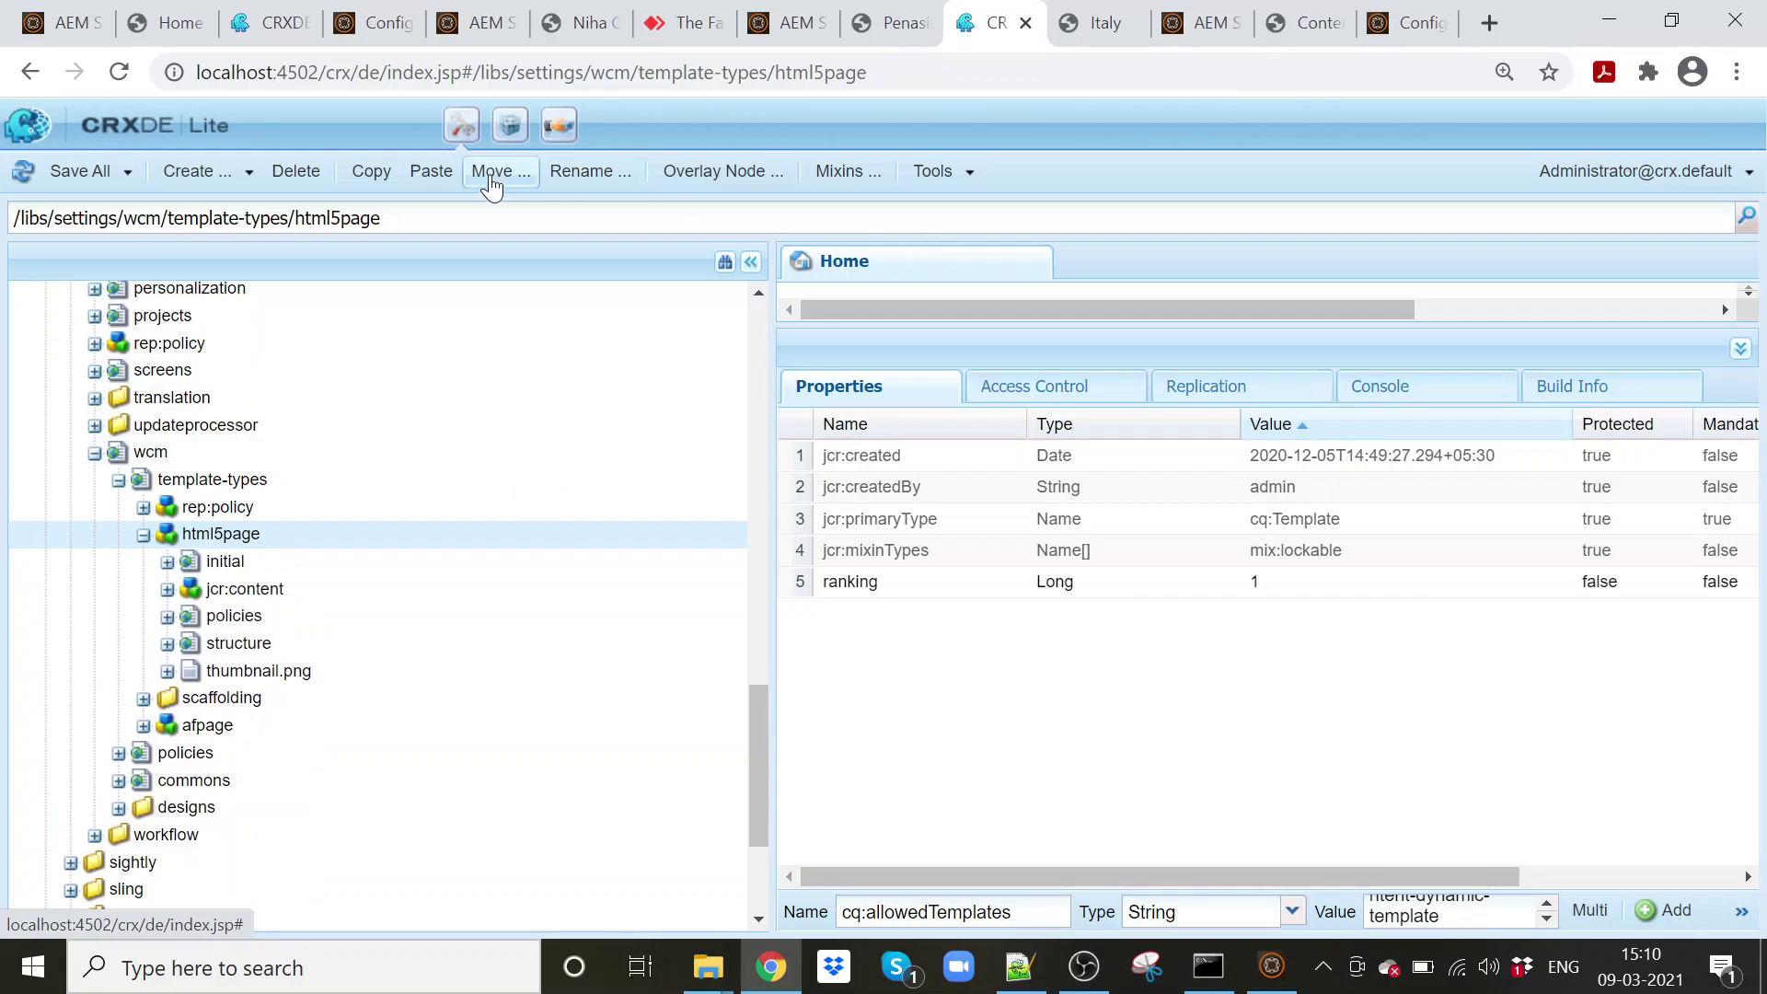
- Paste the copied html5page node into /conf/medical/settings/wcm/template-types
scroll(418, 406, "up", 15)
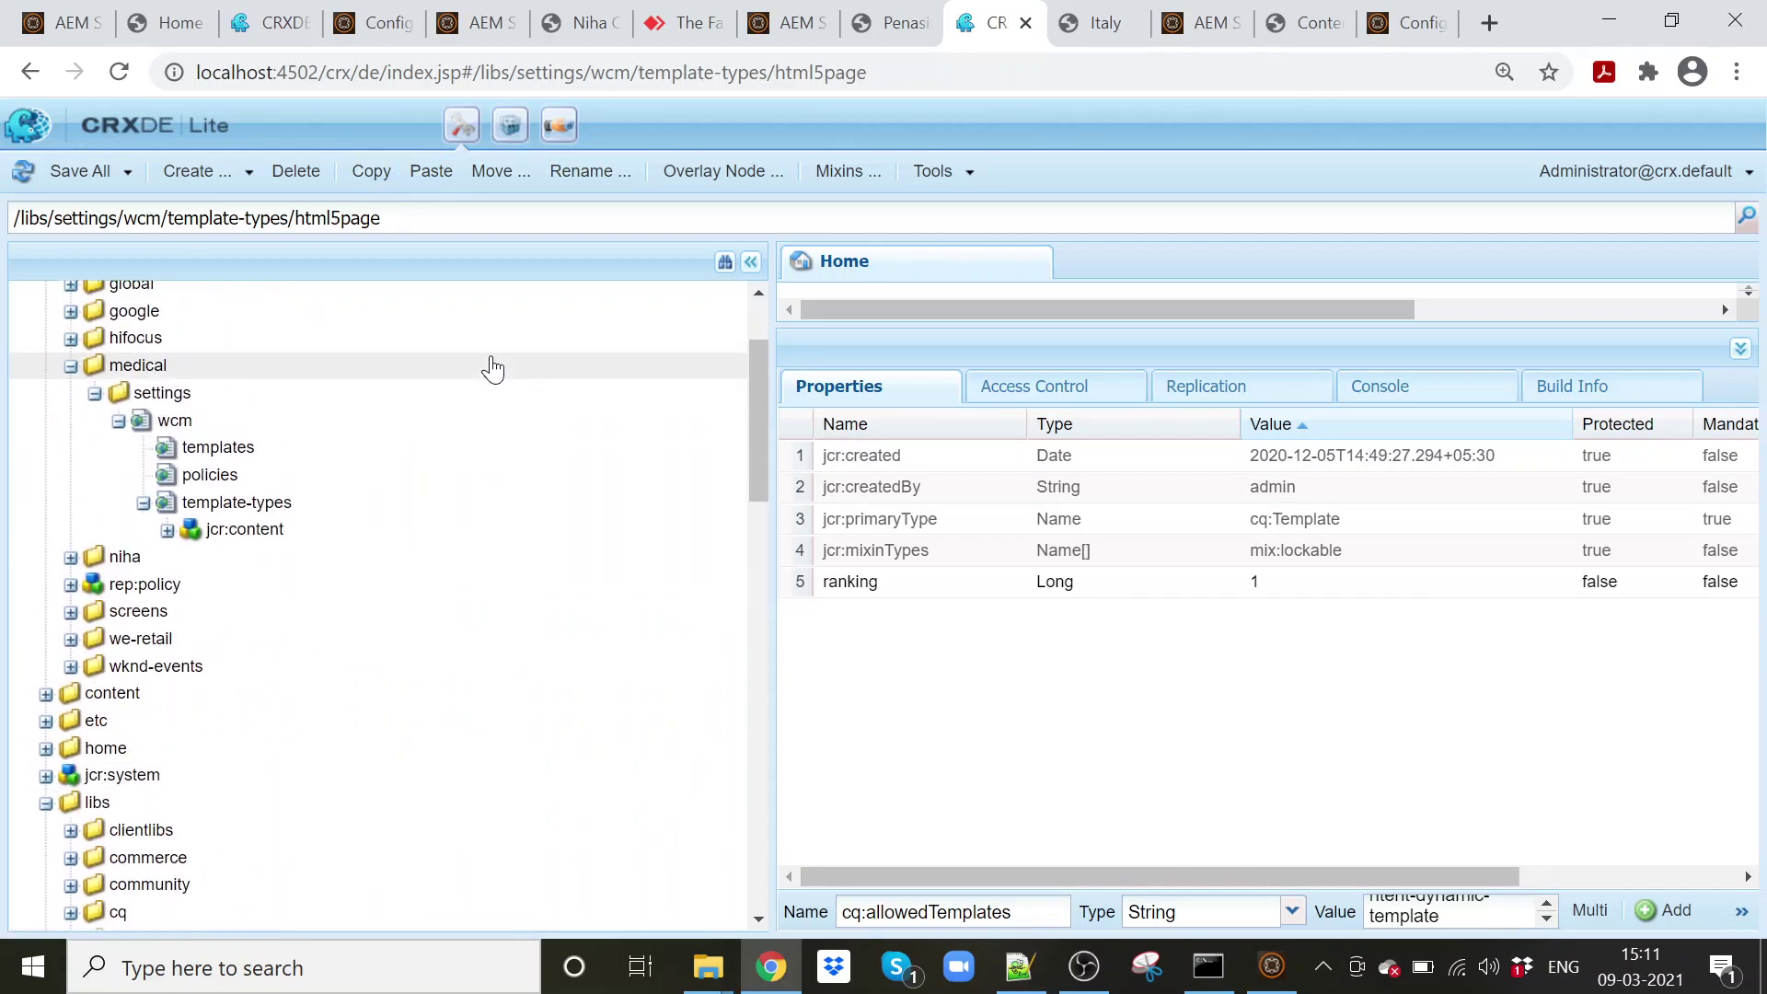
scroll(492, 369, "up", 3)
left_click(290, 662)
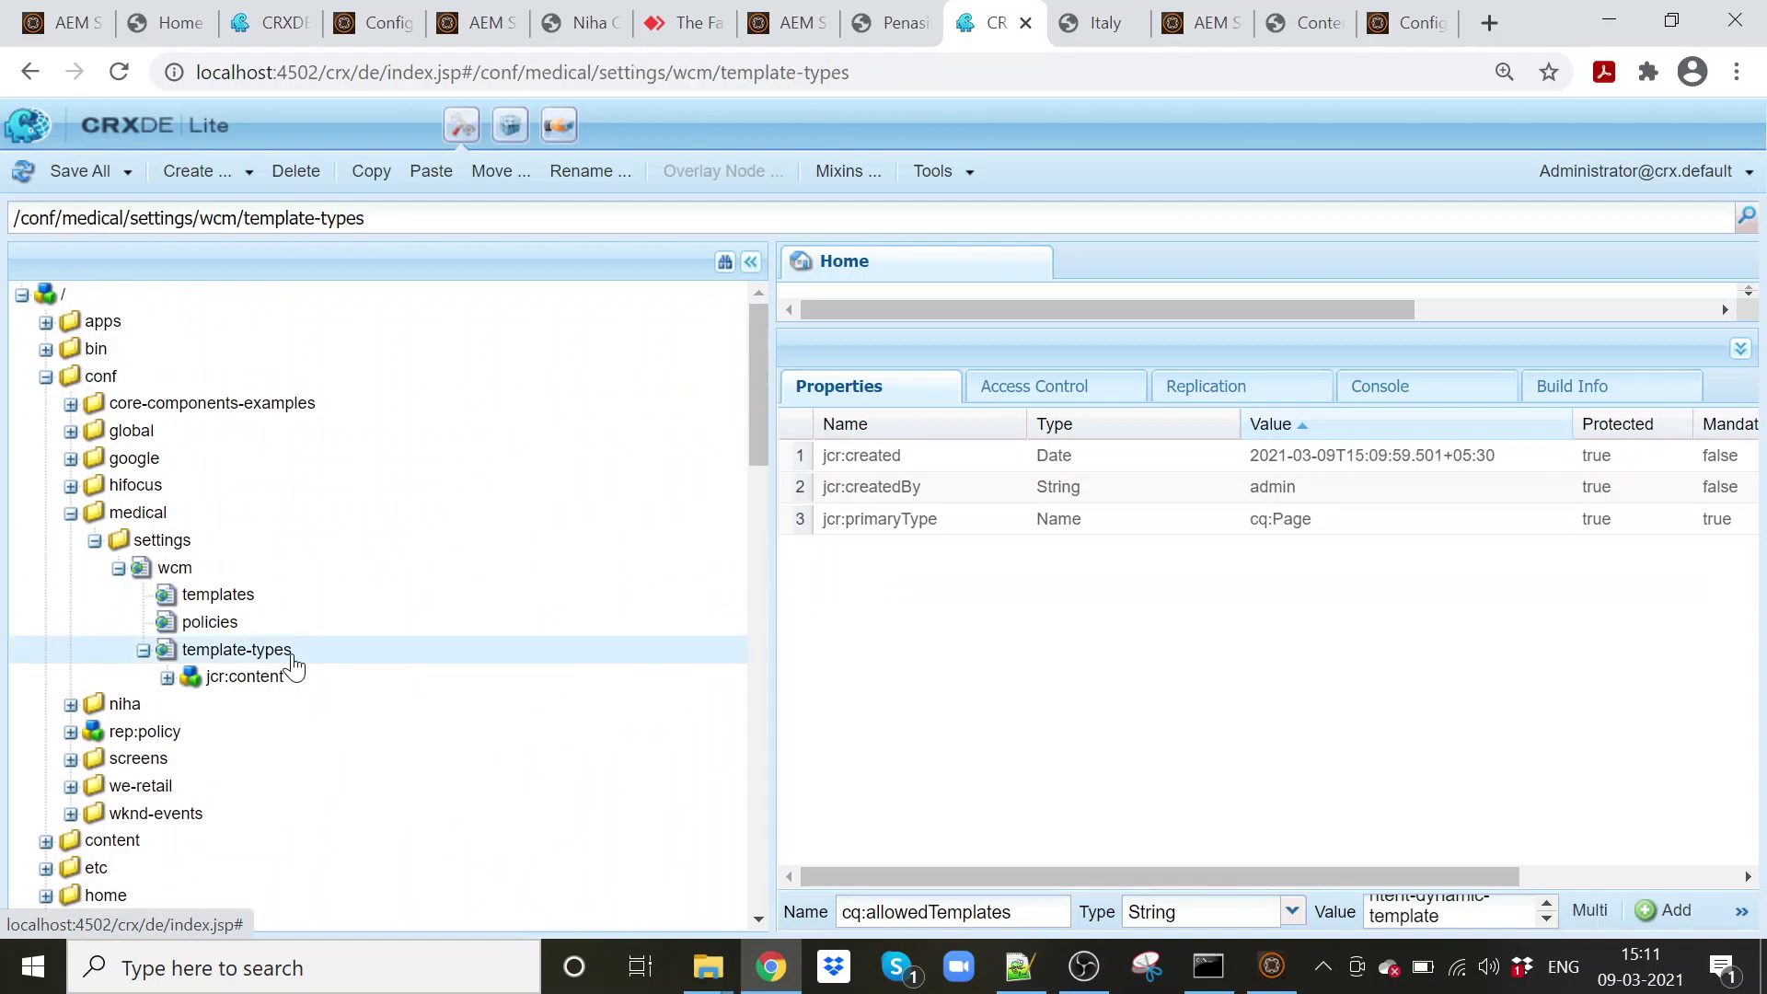
left_click(431, 172)
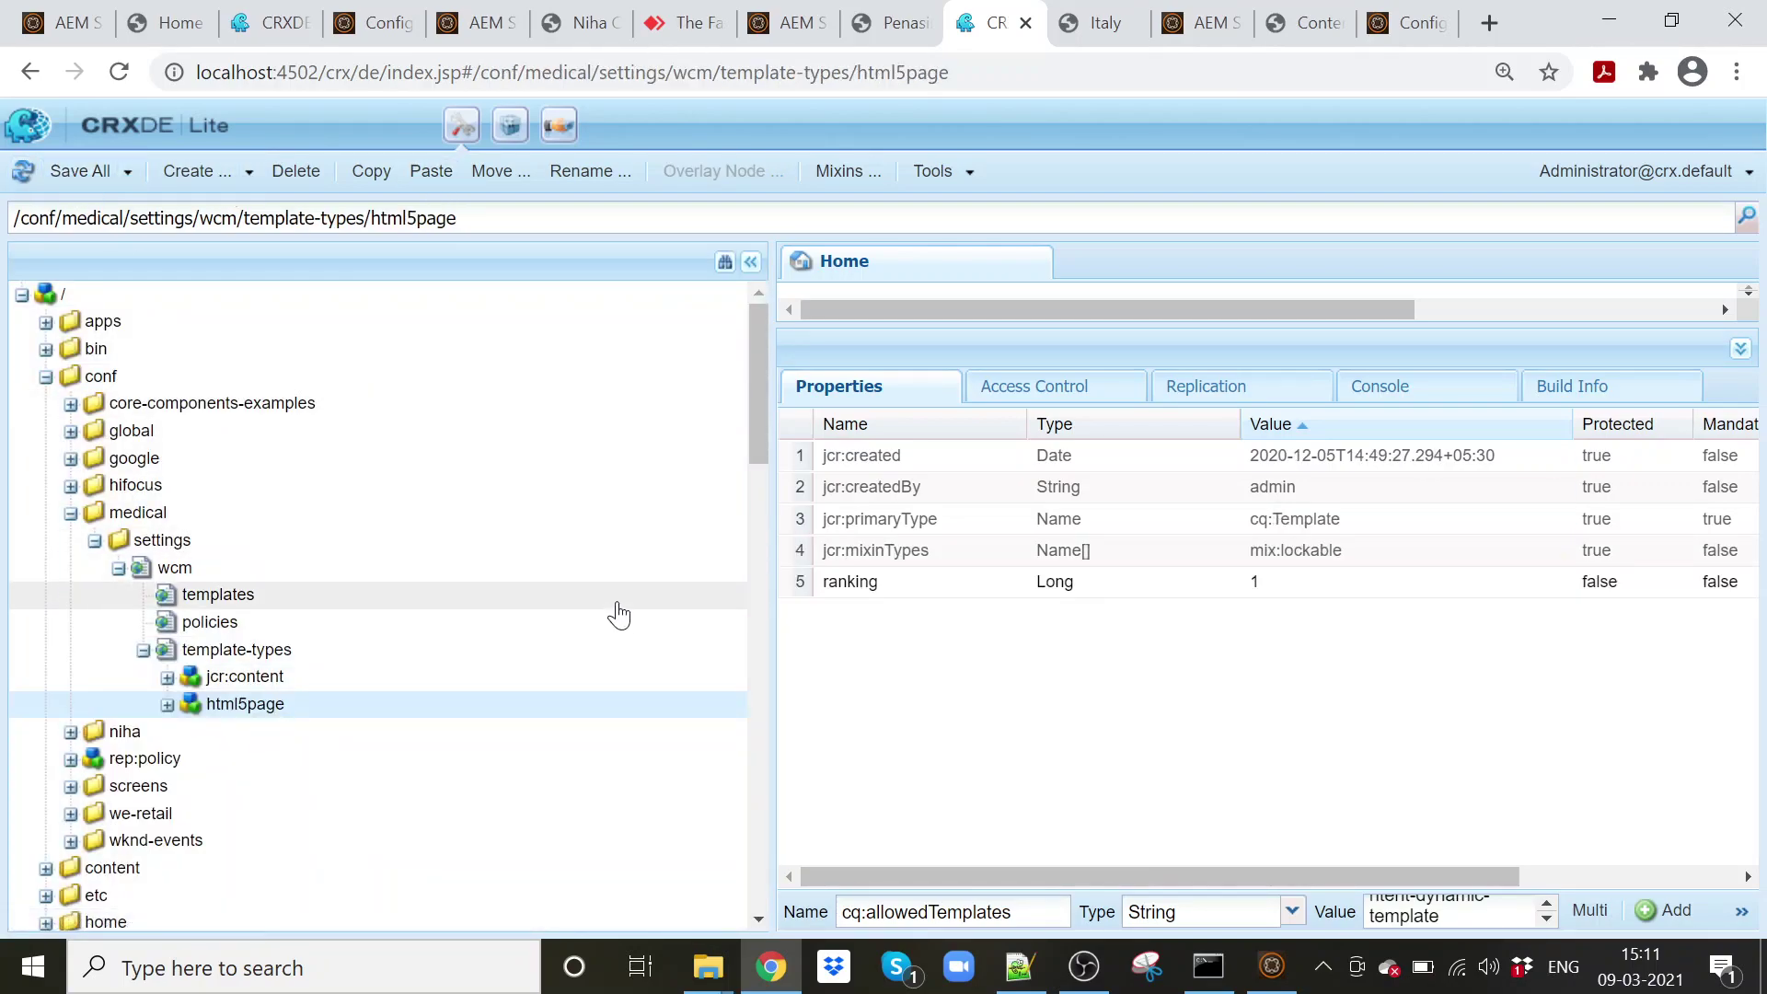
- Rename the pasted html5page node under the medical template-types to mastertemplatetype
right_click(245, 710)
key("Escape")
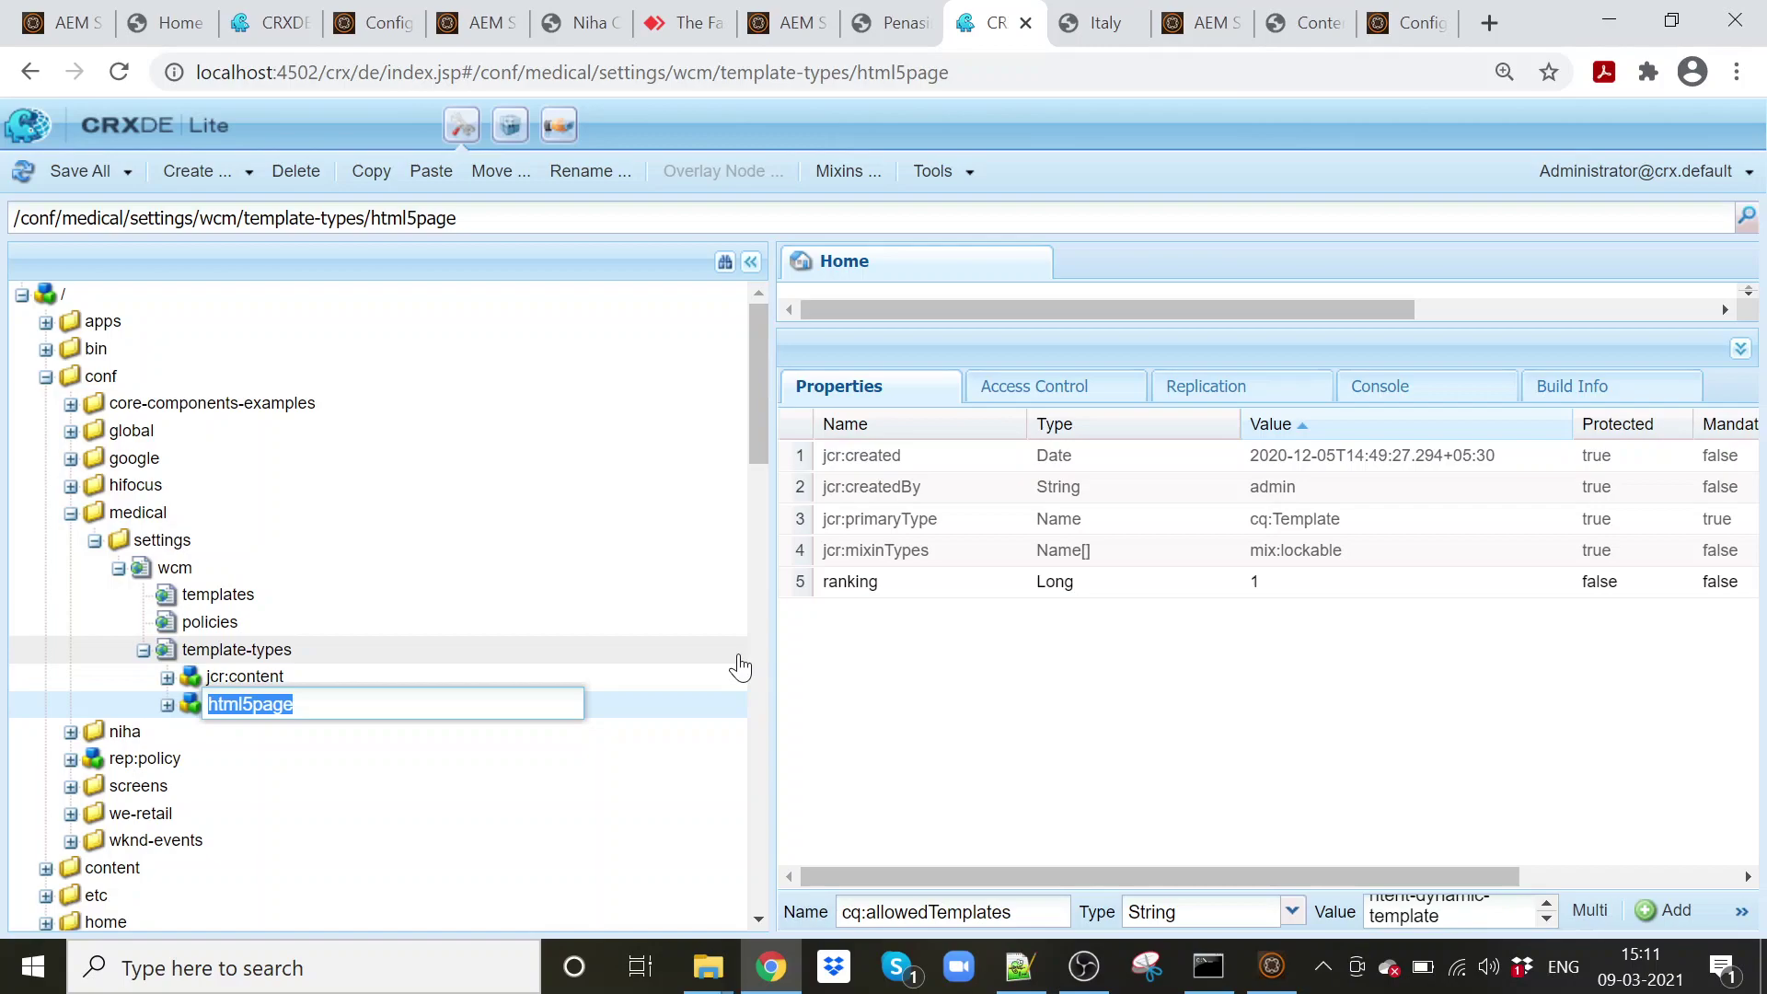
type("mastertemplatety")
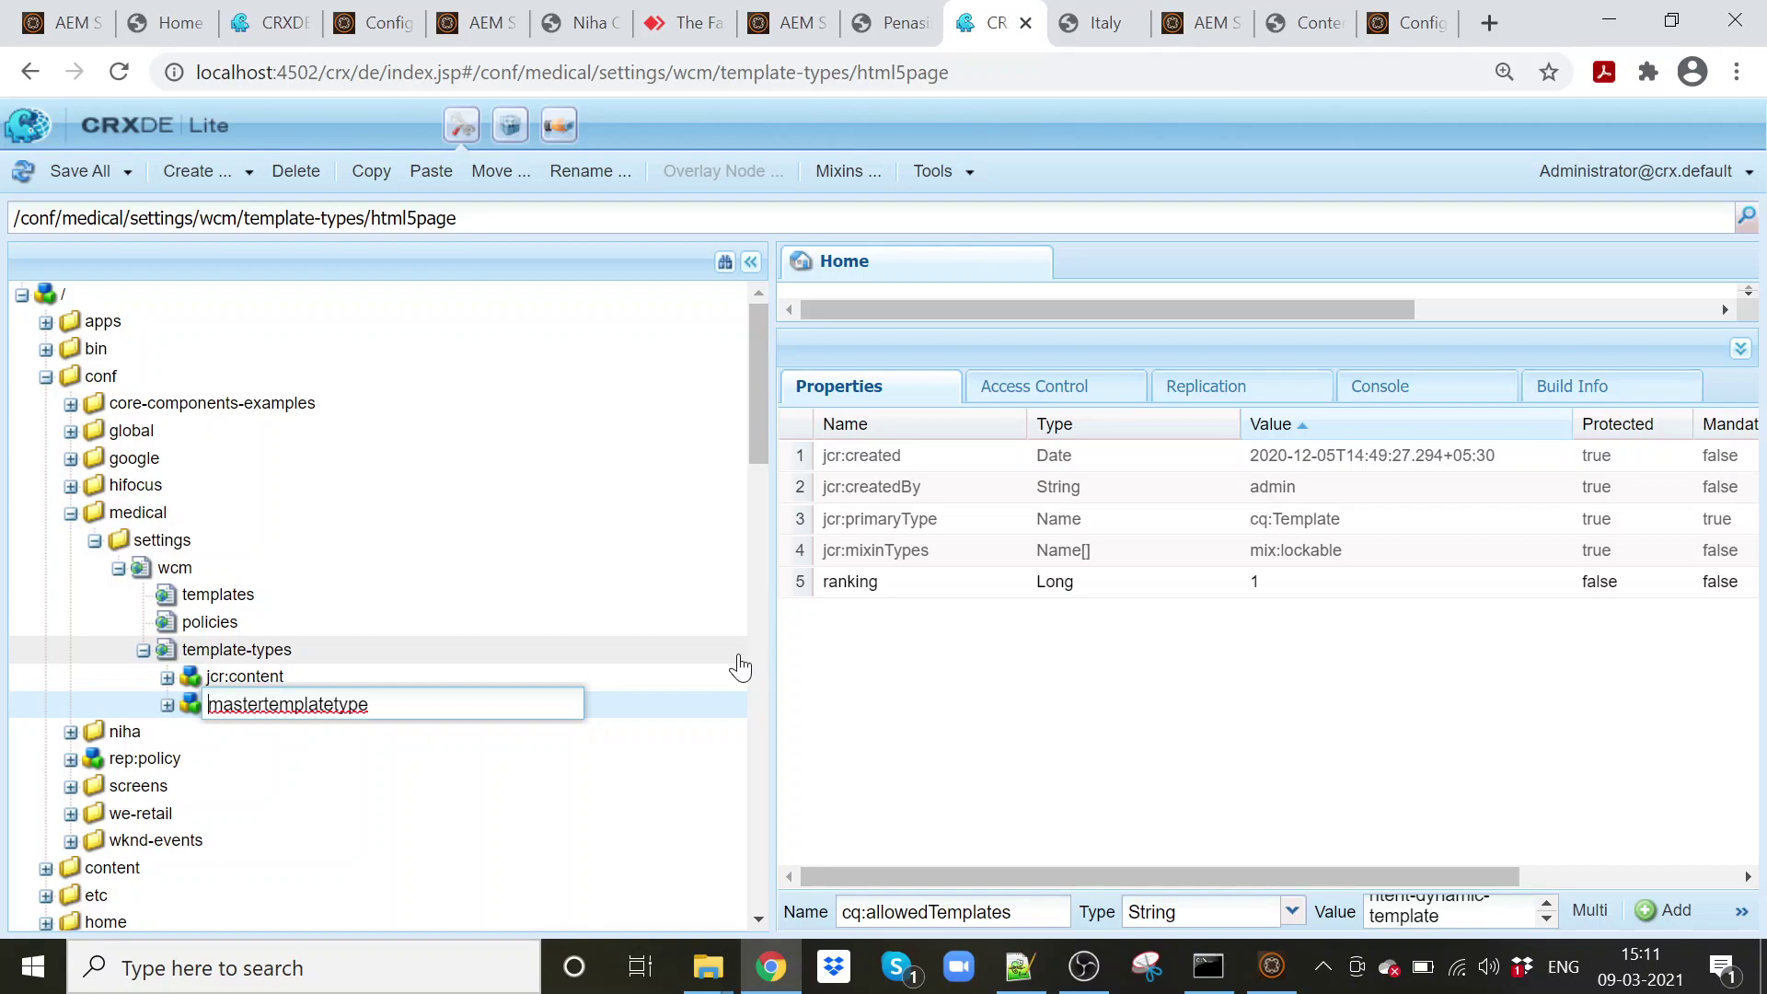
key("Return")
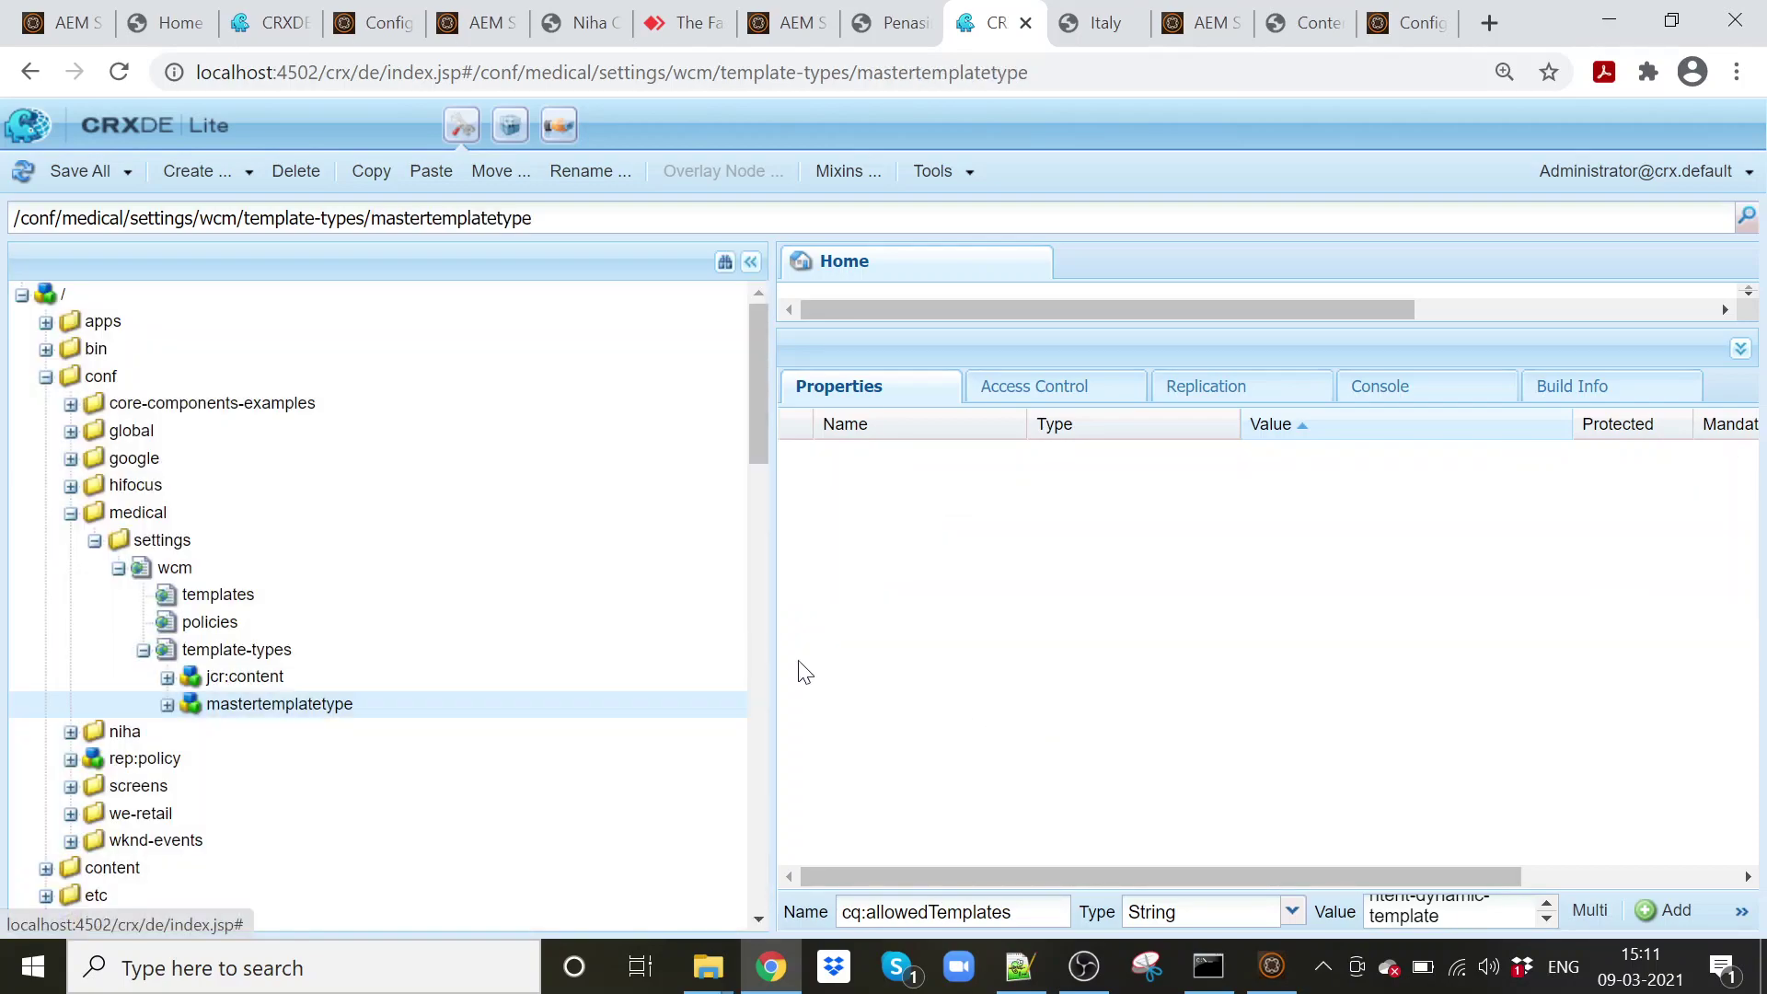
- Set jcr:title on the mastertemplatetype's own jcr:content node to Master Template Type [Medical] and save
left_click(167, 705)
left_click(308, 761)
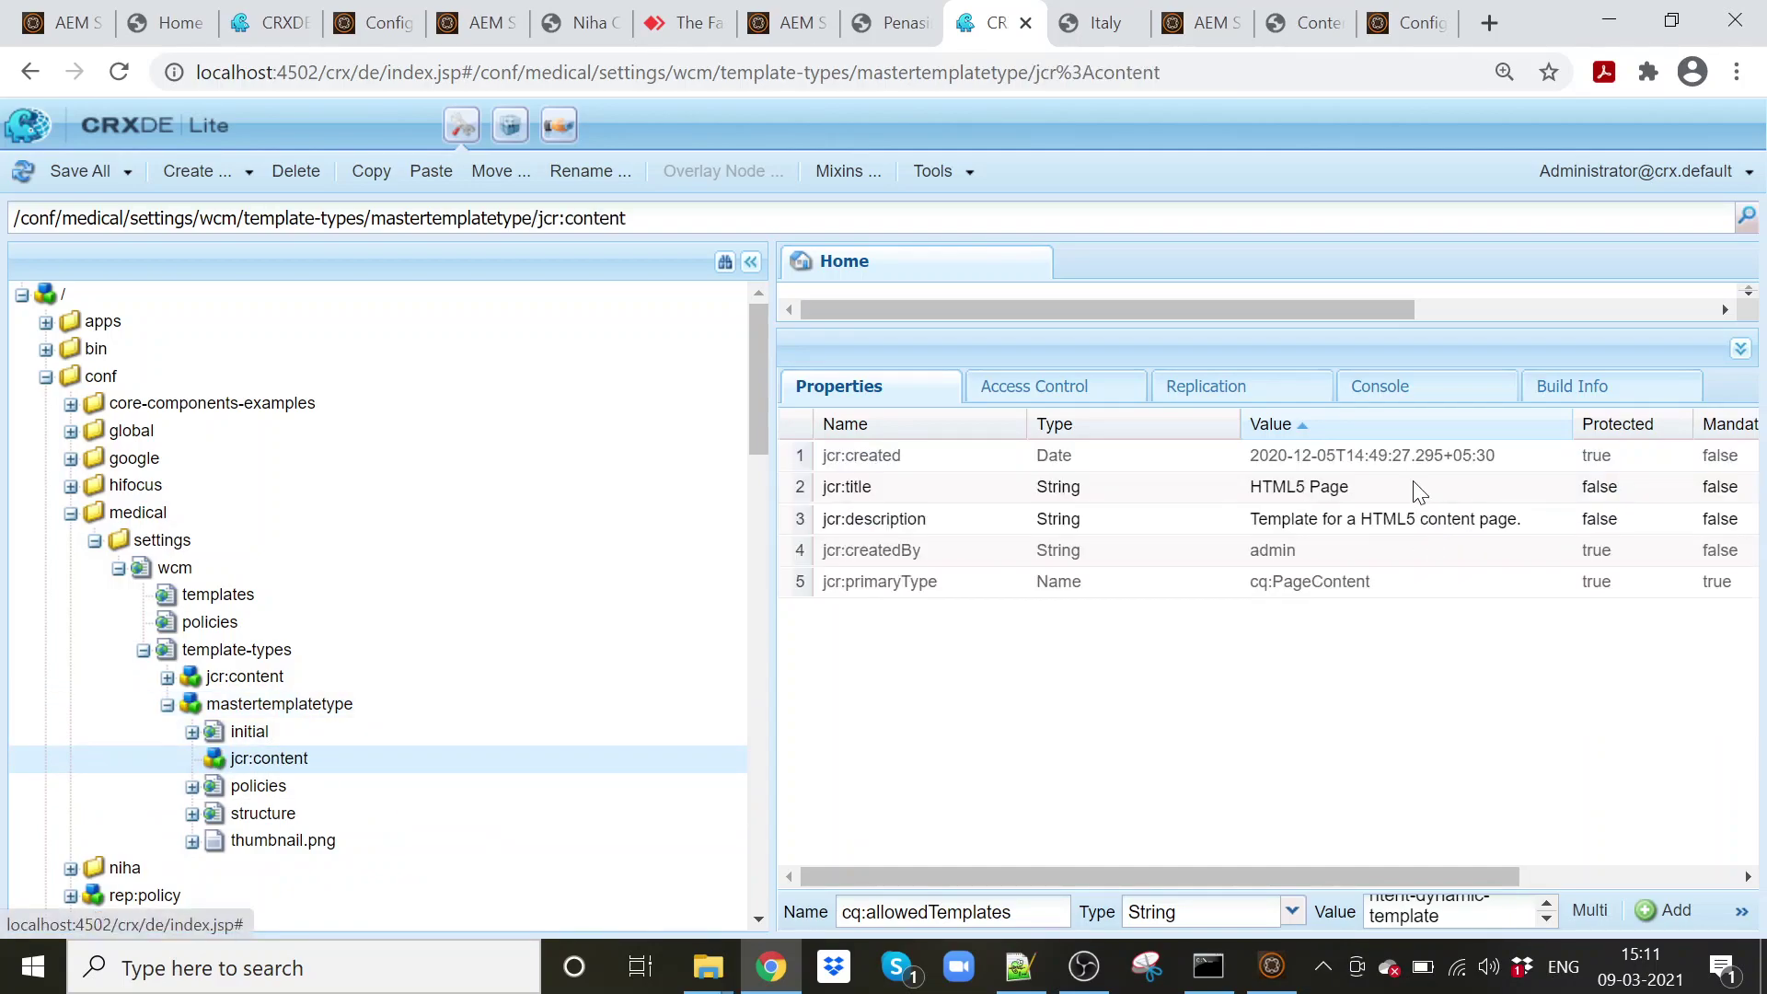
left_click(1416, 488)
left_click(1417, 488)
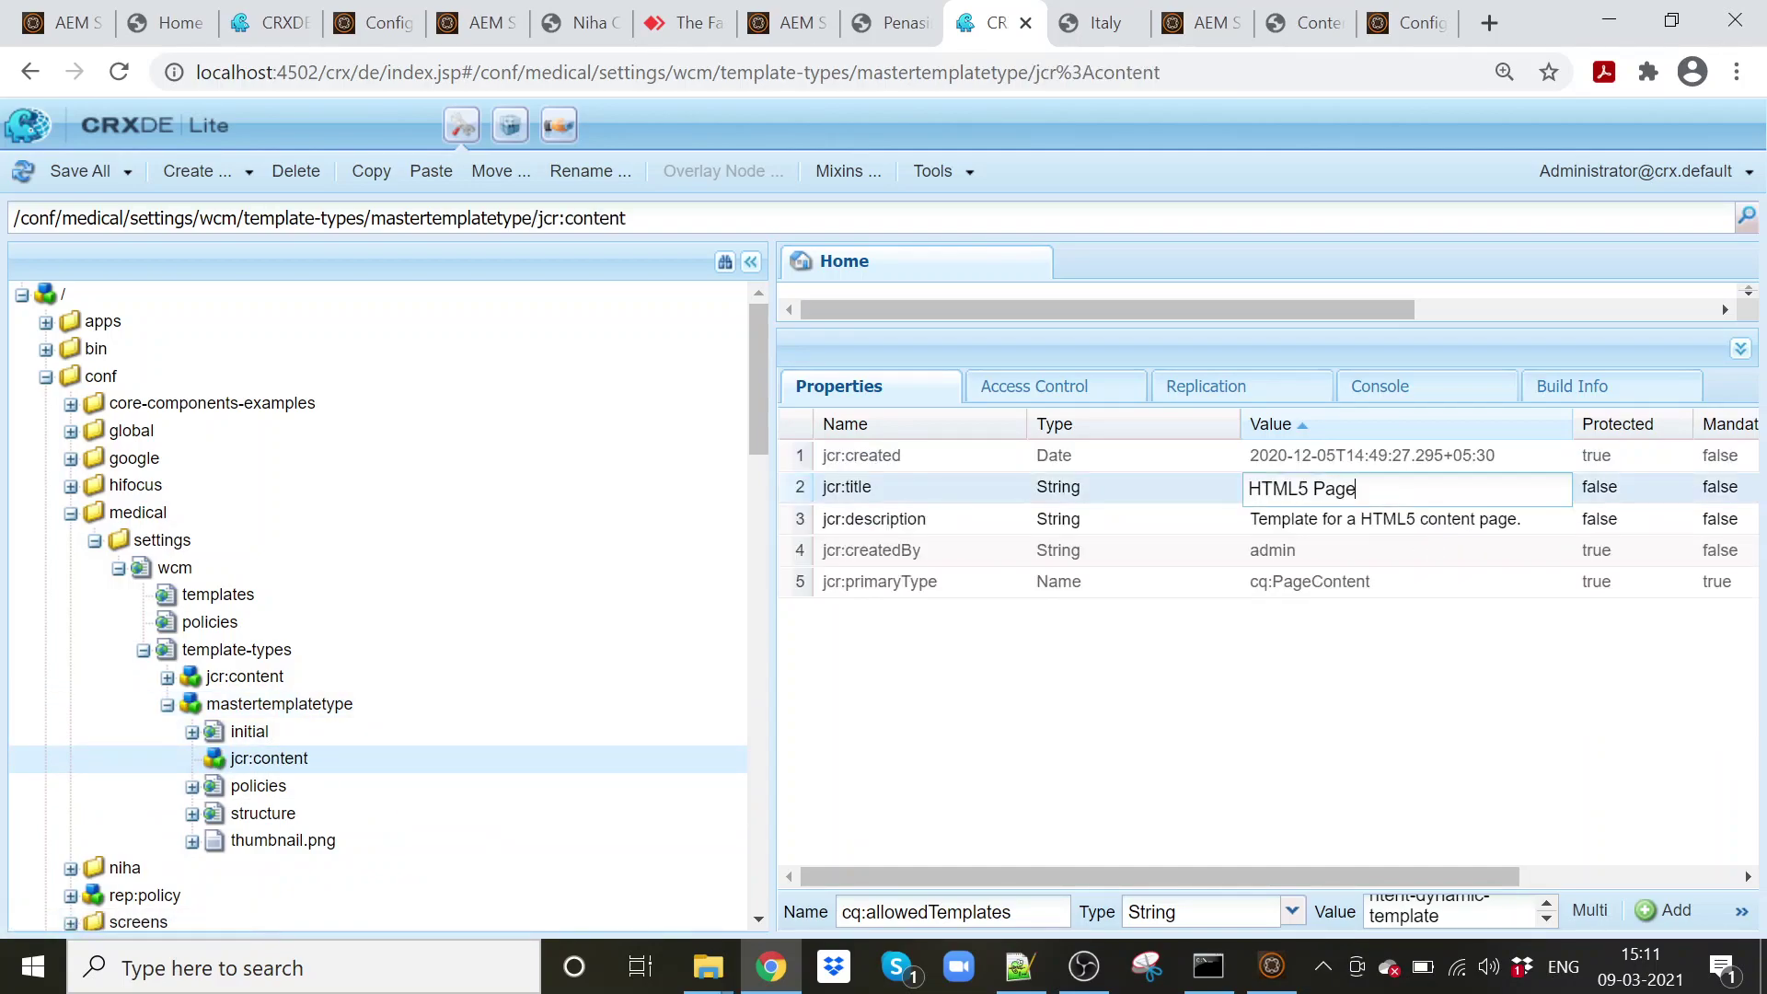
left_click_drag(1417, 487, 1145, 502)
type("Master Template Type [Medical")
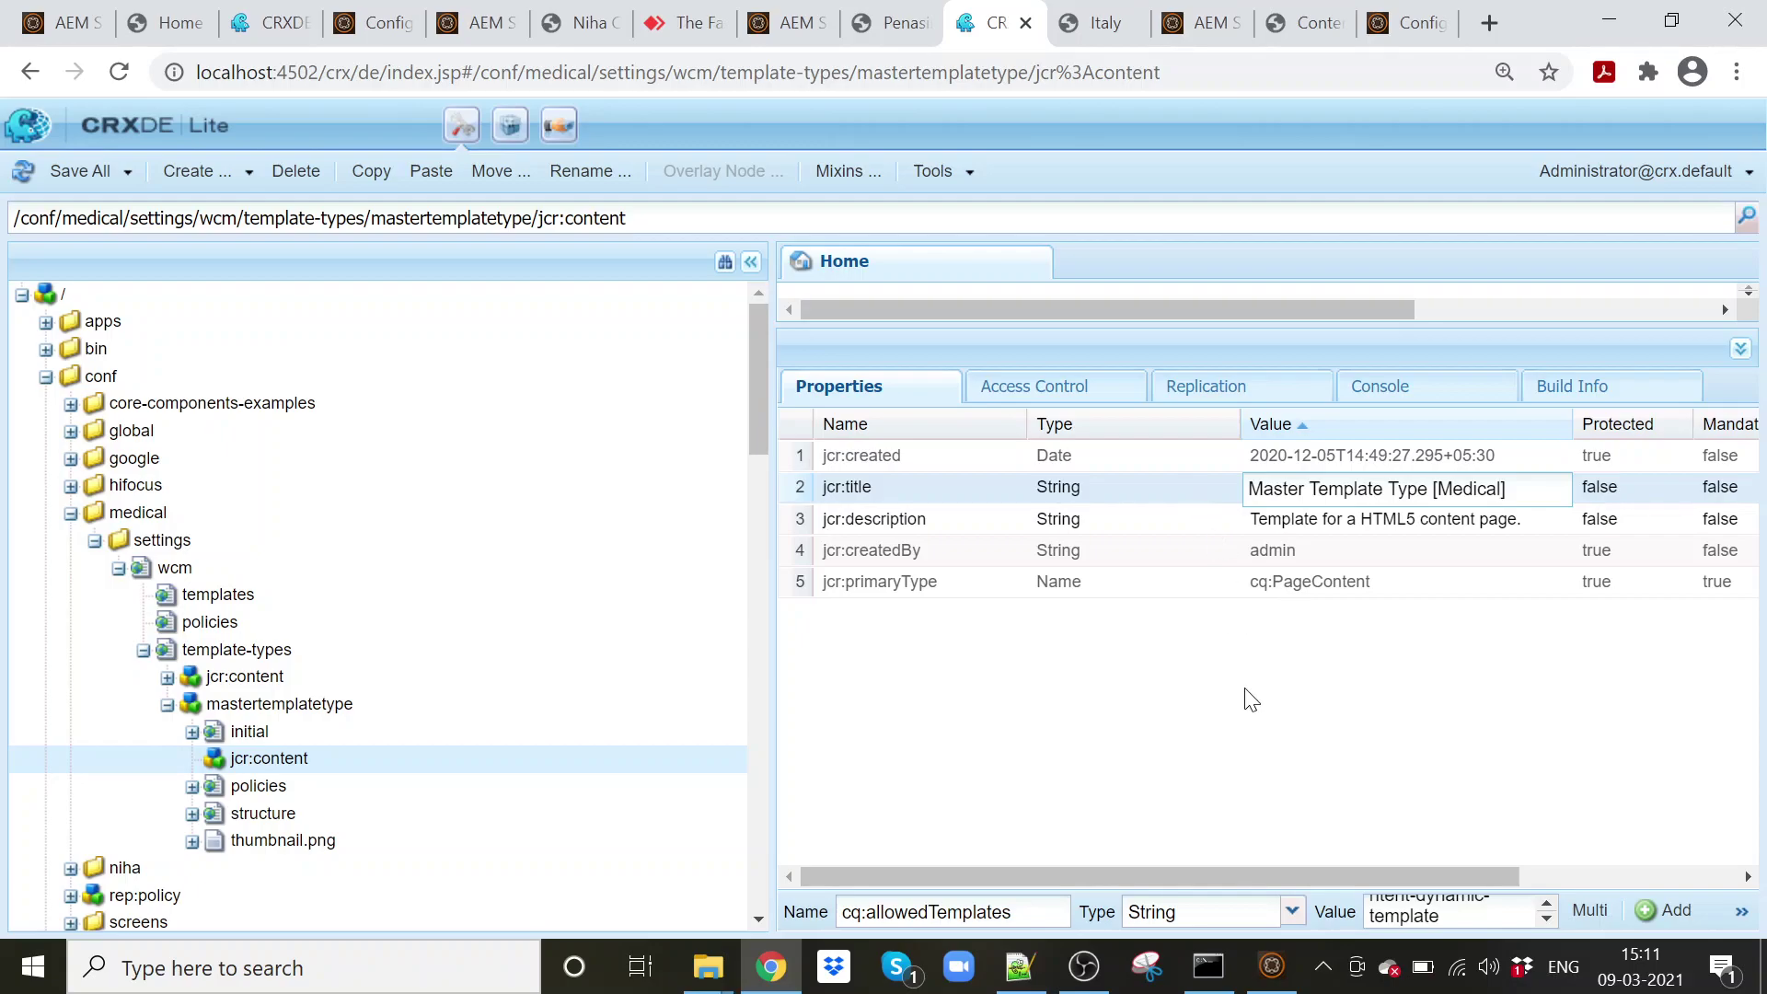
left_click(1254, 797)
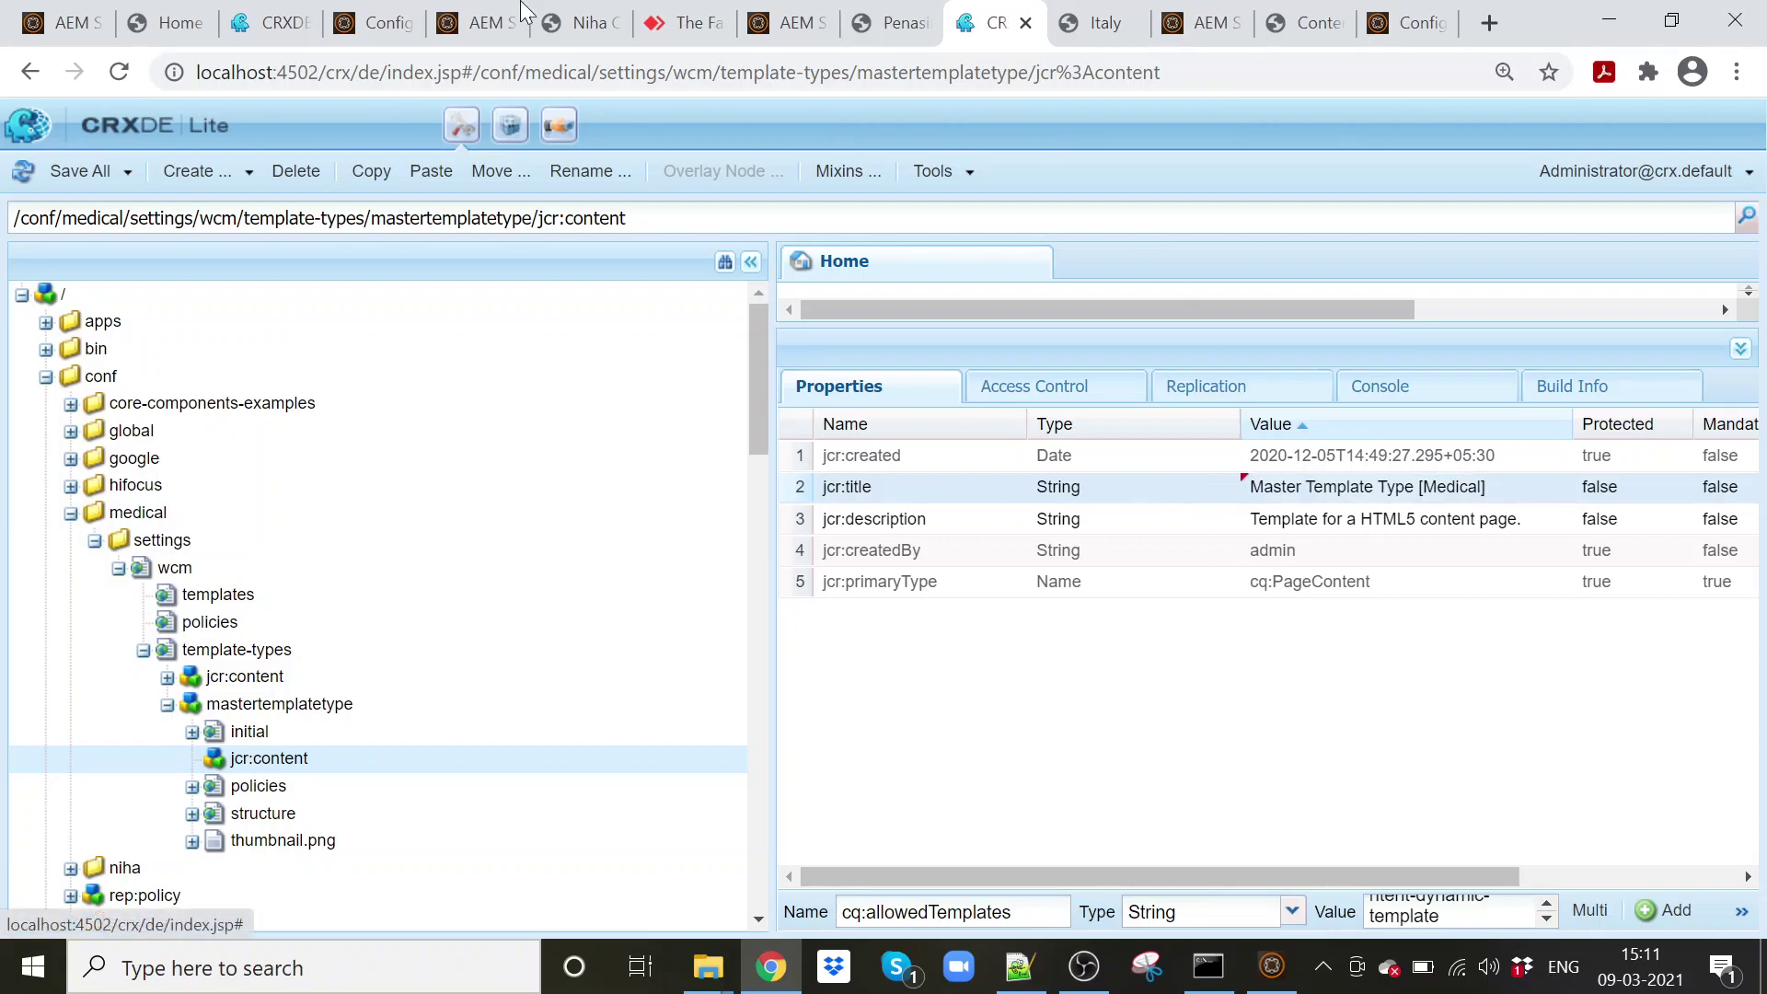
left_click(66, 172)
- Check the resource type of the template type's initial content, then locate masterpage under /apps/medical/components/structure and copy its path
left_click(276, 732)
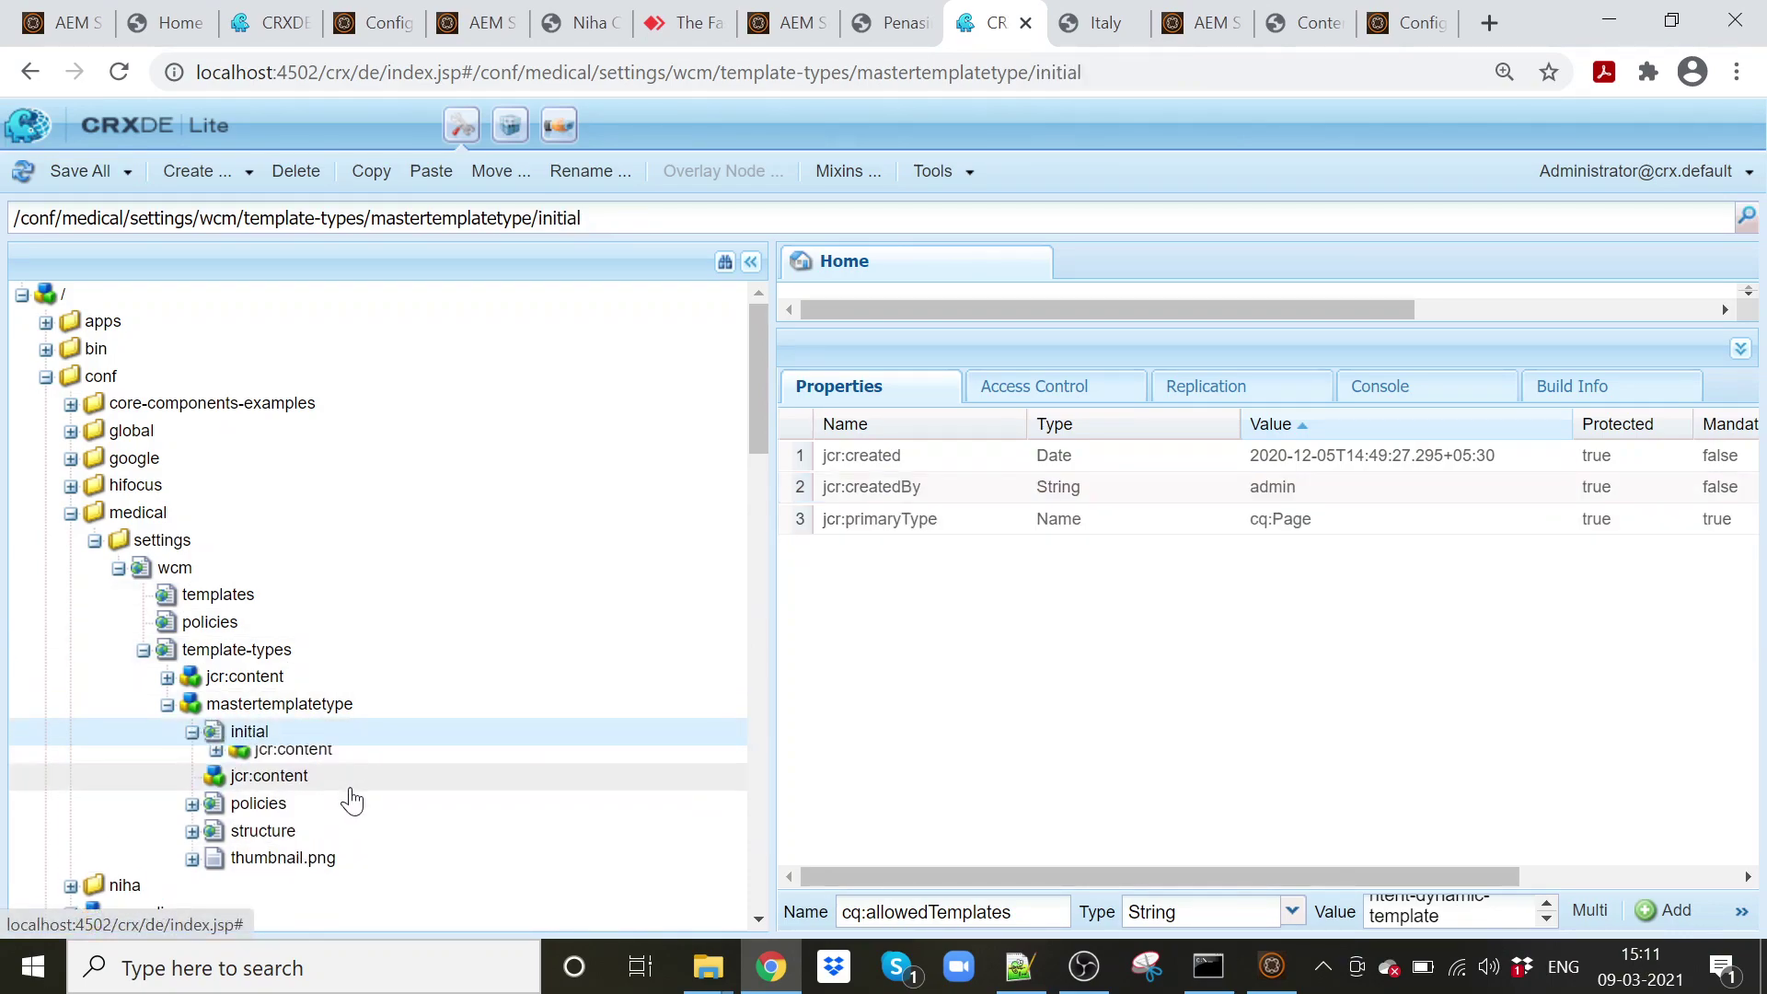
left_click(331, 761)
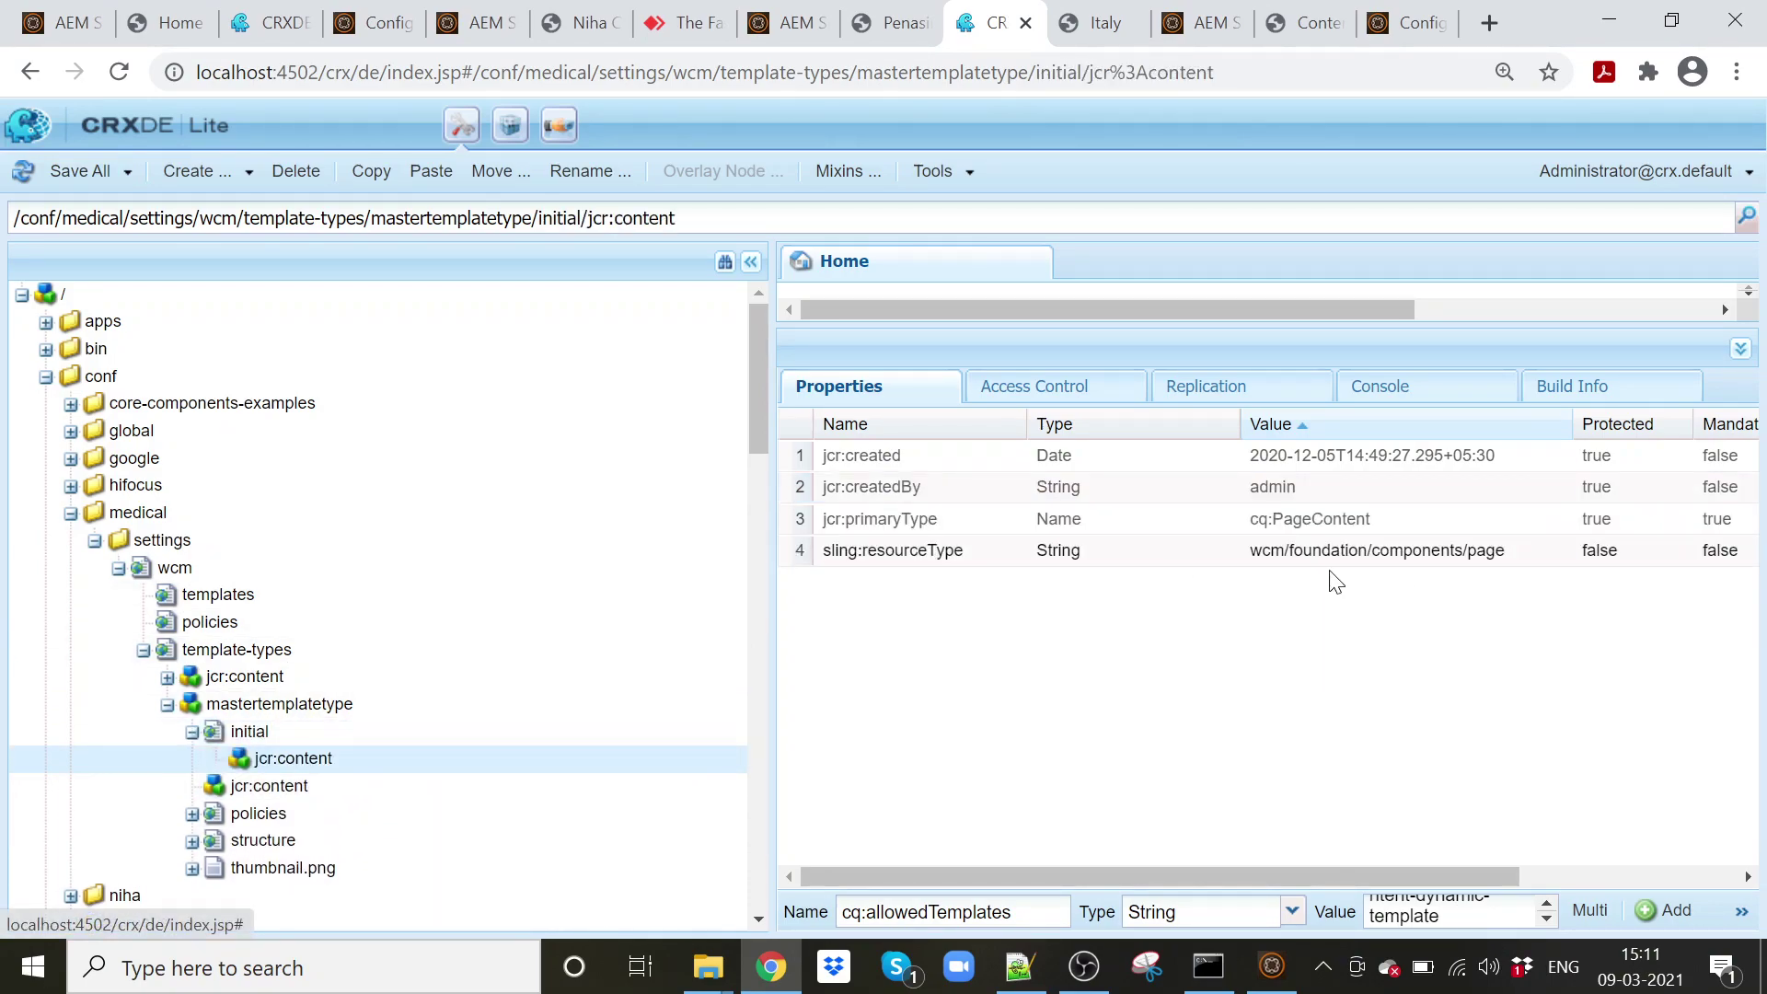
left_click(45, 322)
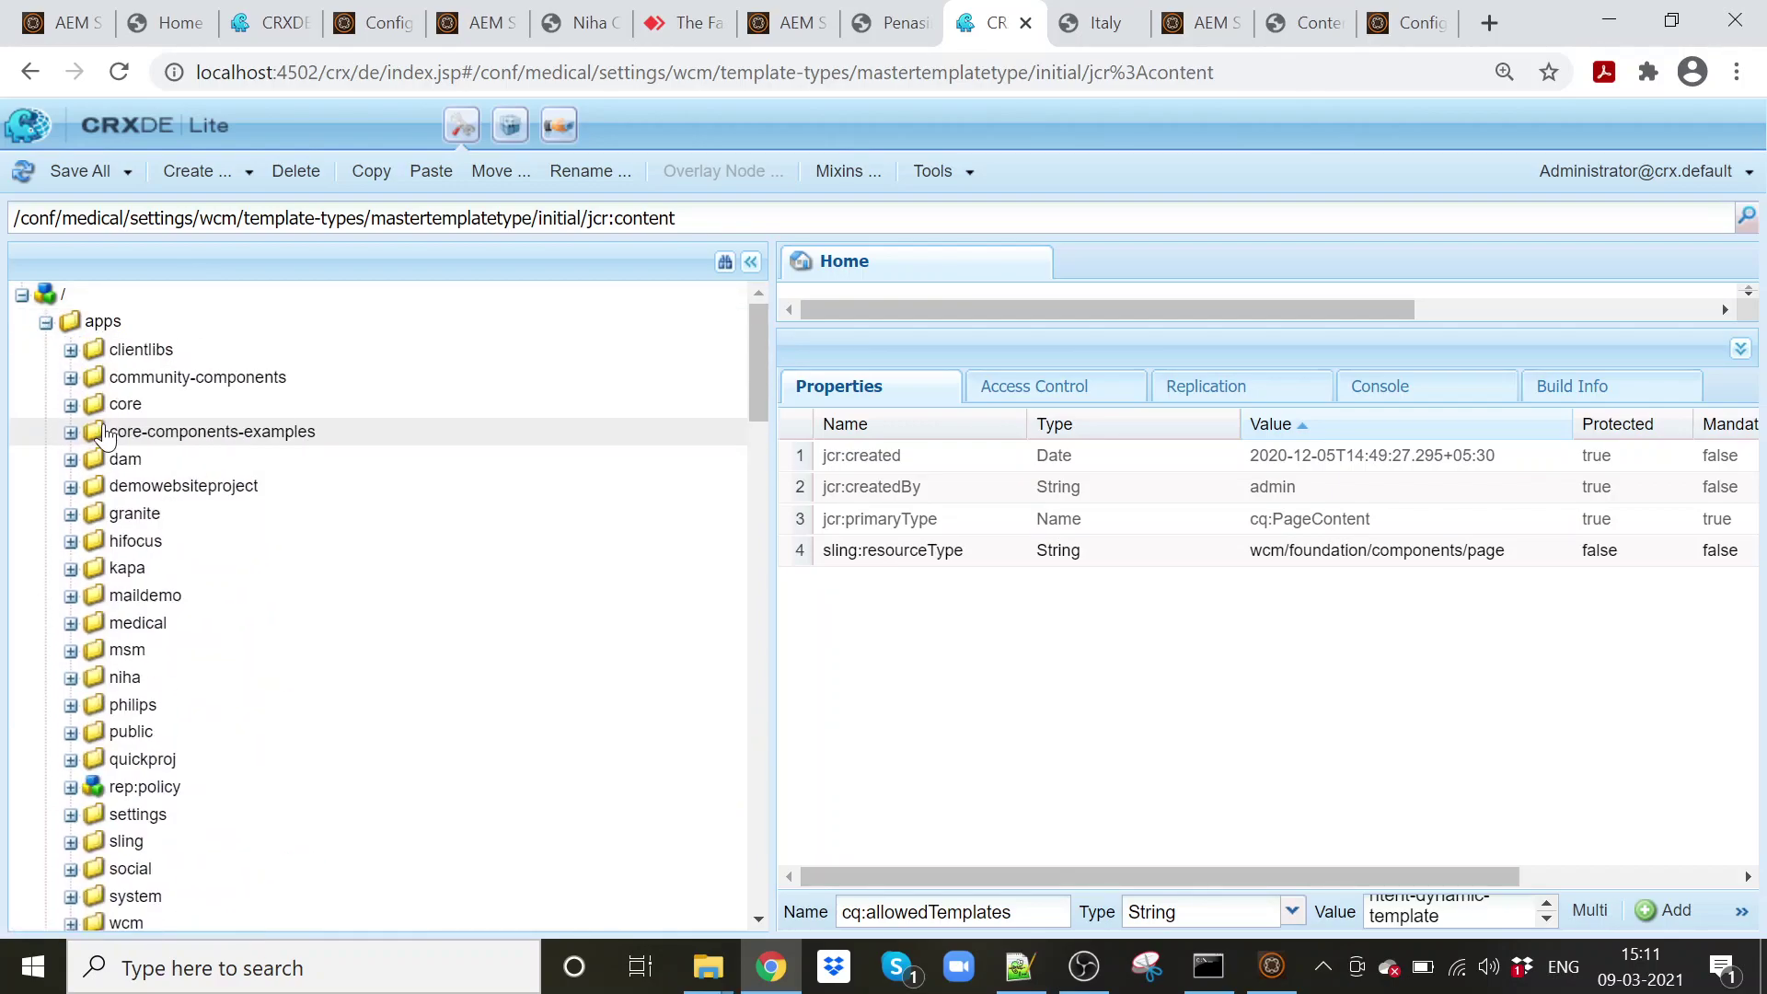
scroll(104, 432, "down", 9)
scroll(151, 543, "up", 4)
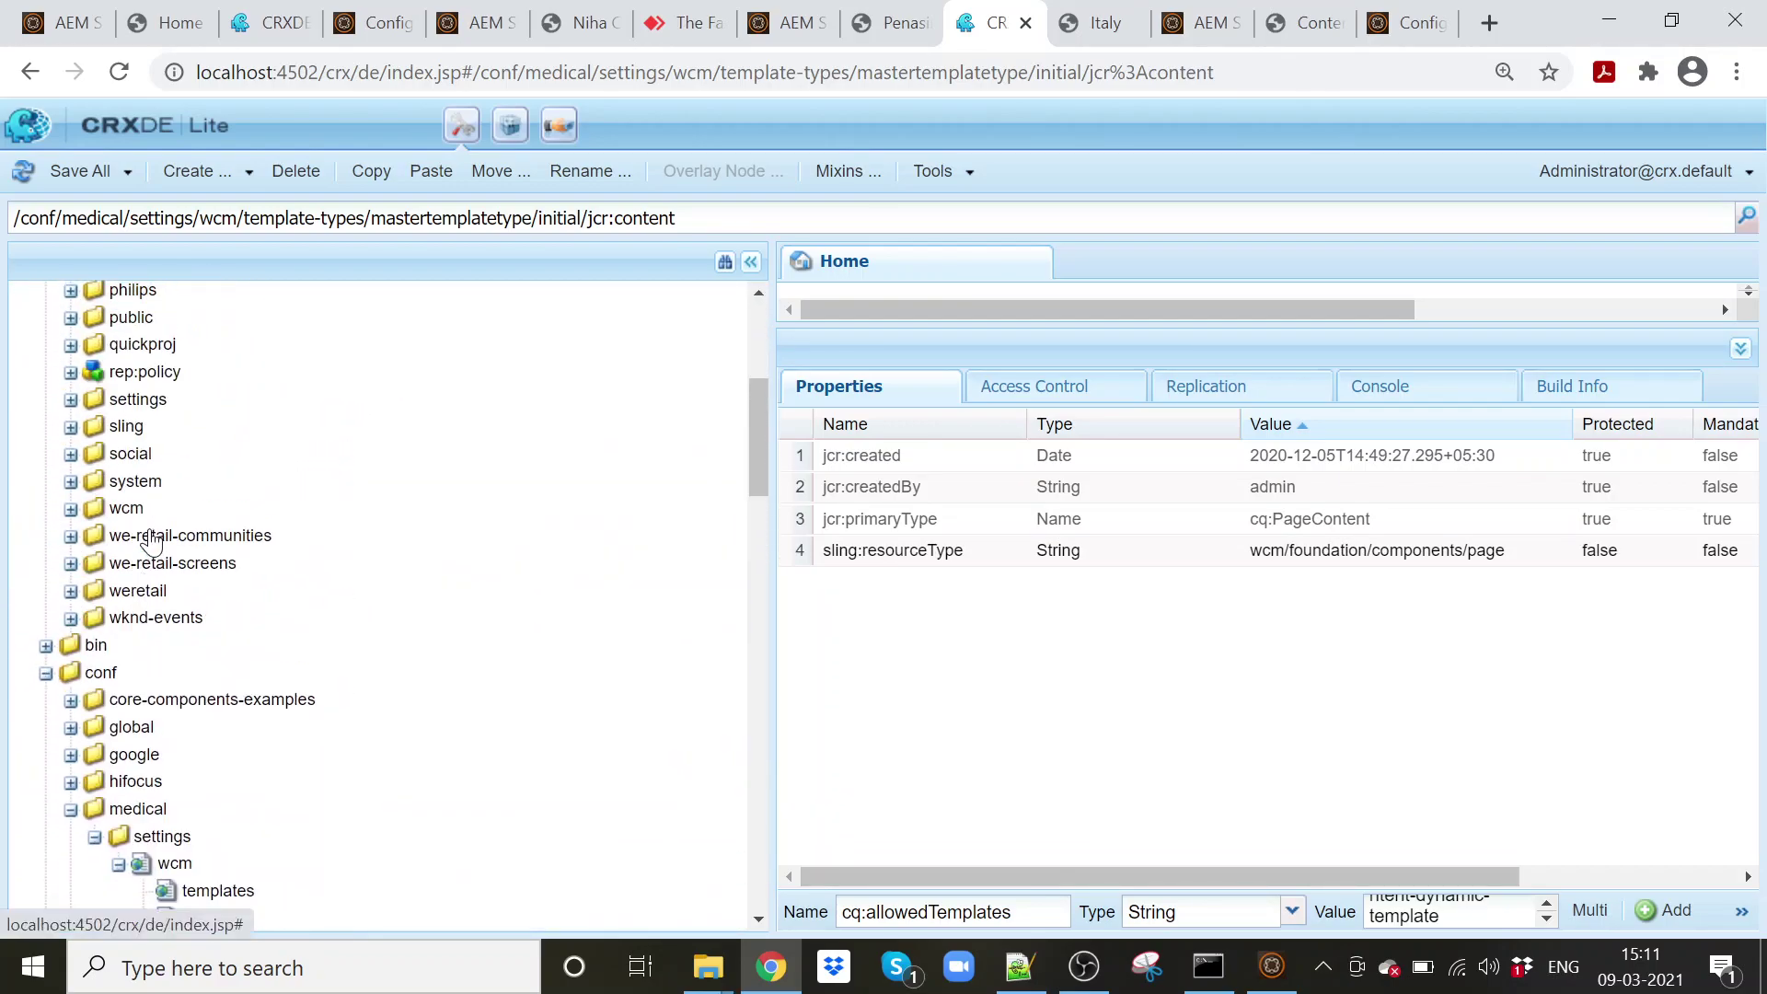
scroll(152, 543, "up", 6)
scroll(144, 653, "down", 6)
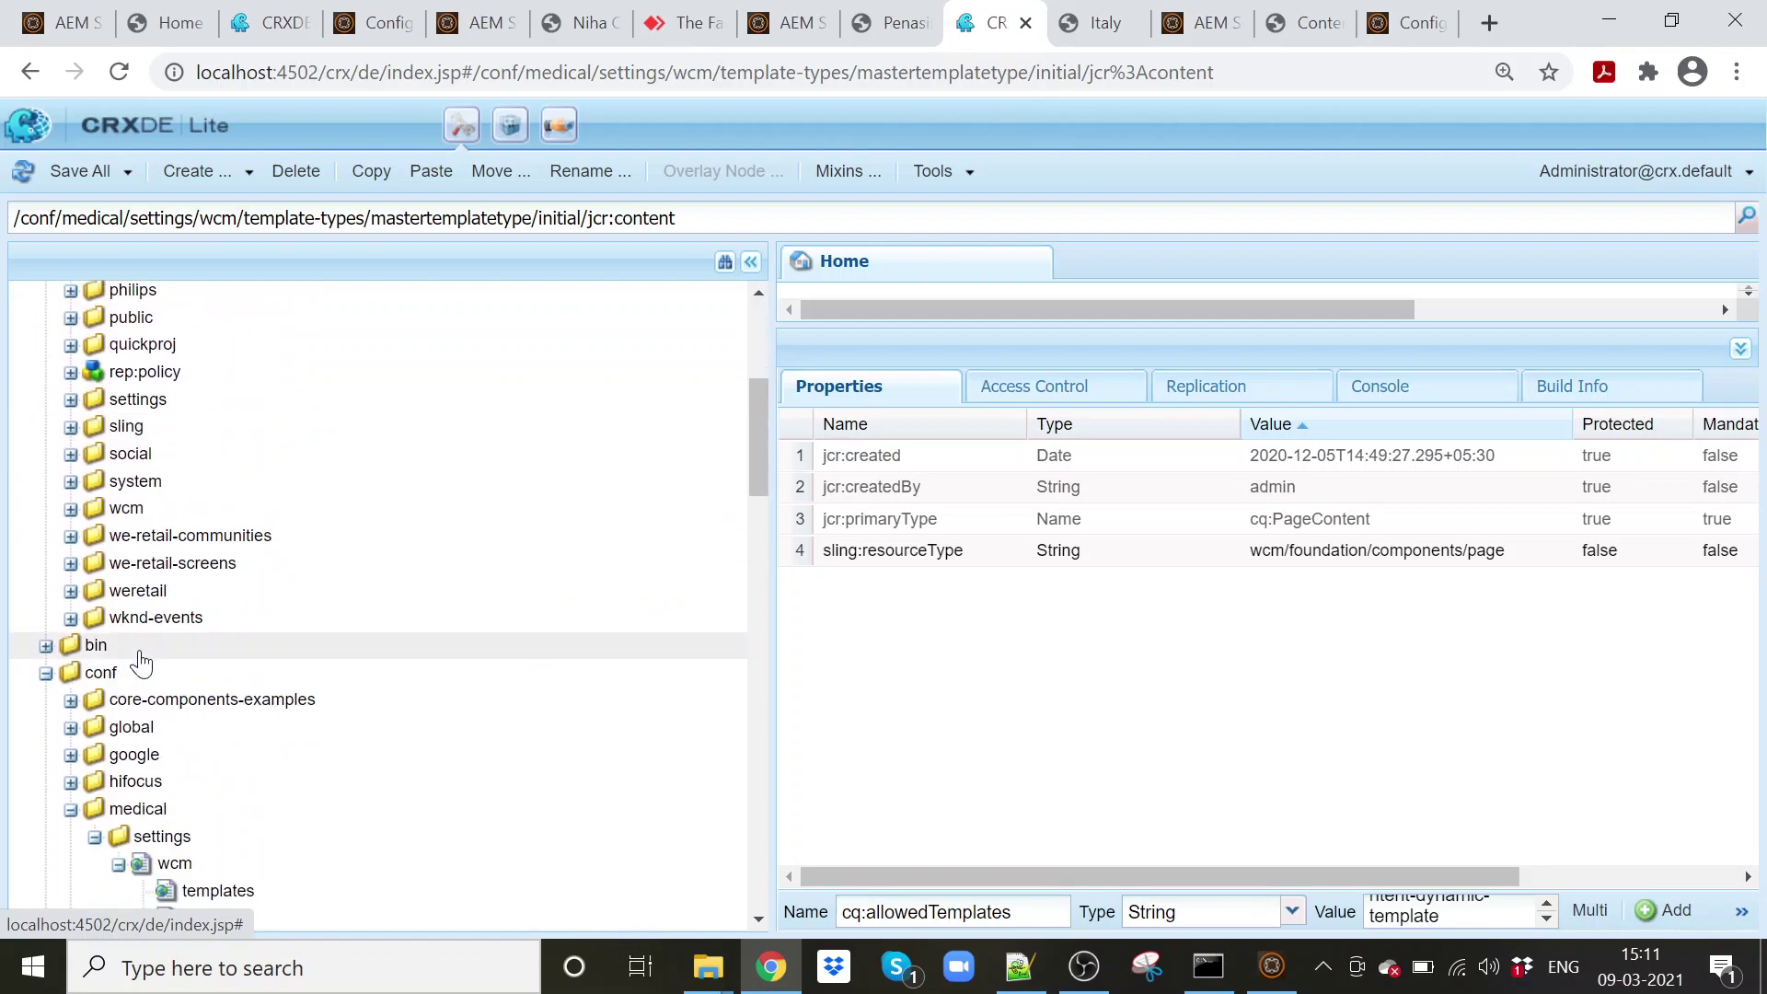
scroll(92, 469, "up", 3)
left_click(71, 347)
left_click(94, 373)
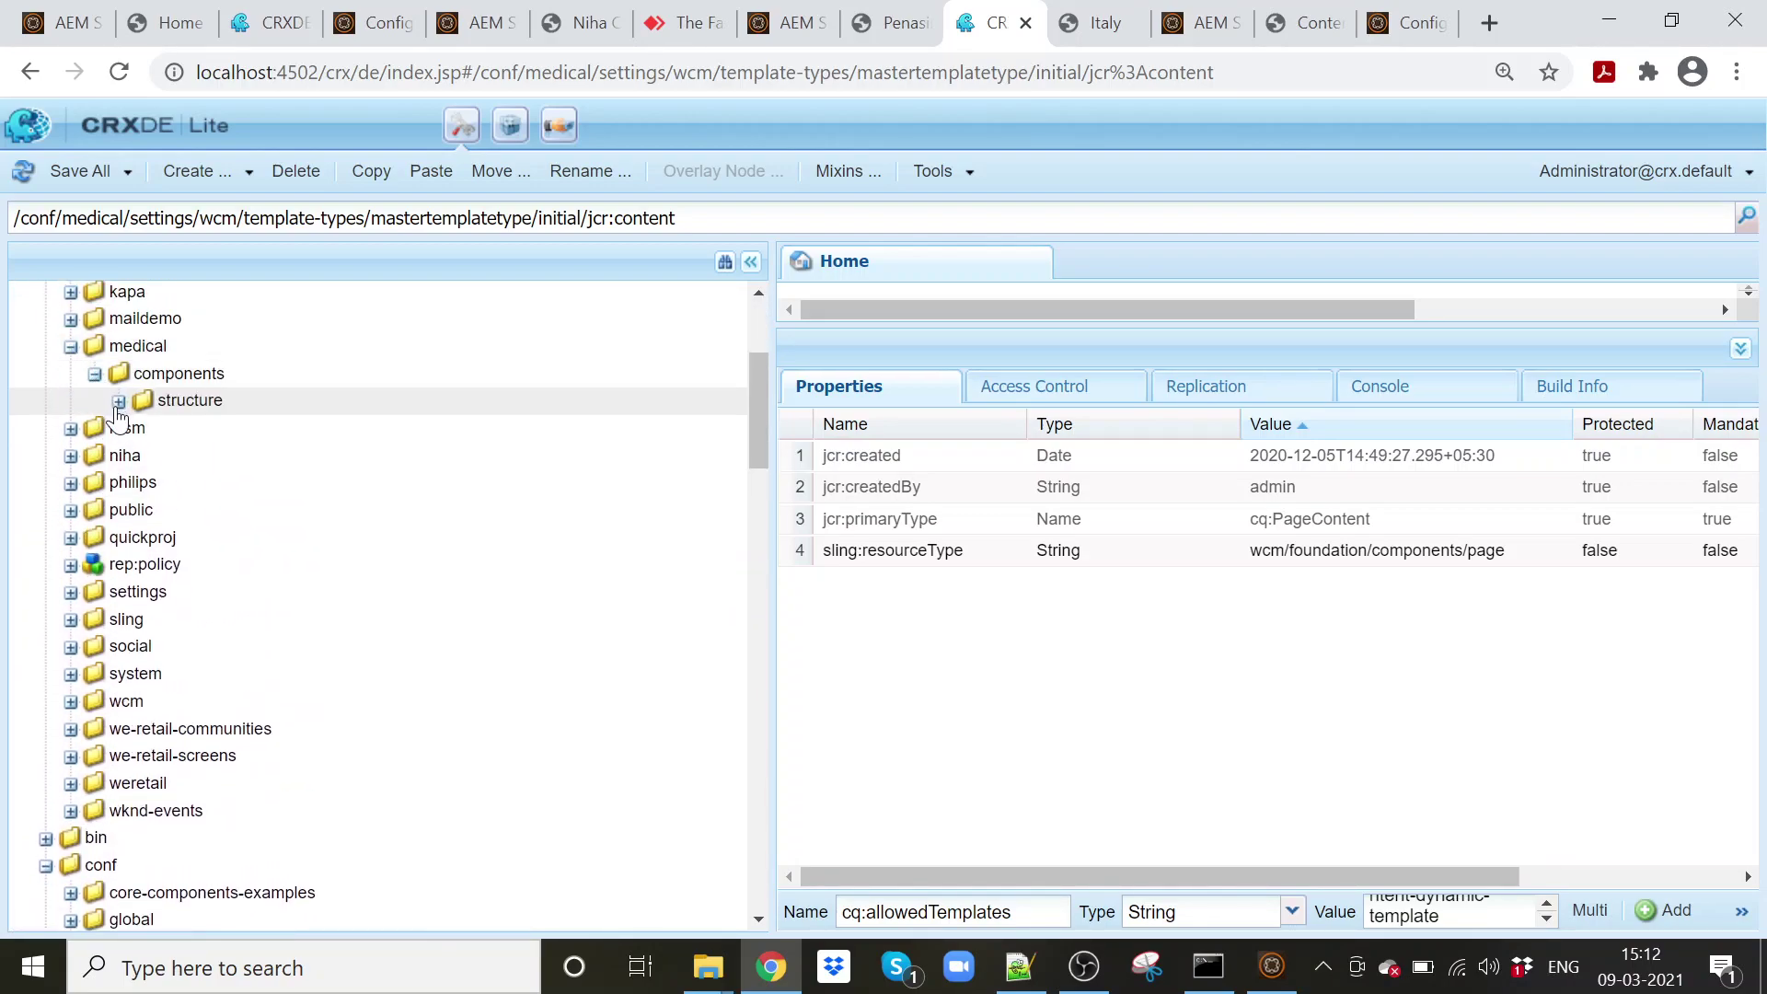
left_click(119, 403)
left_click(219, 428)
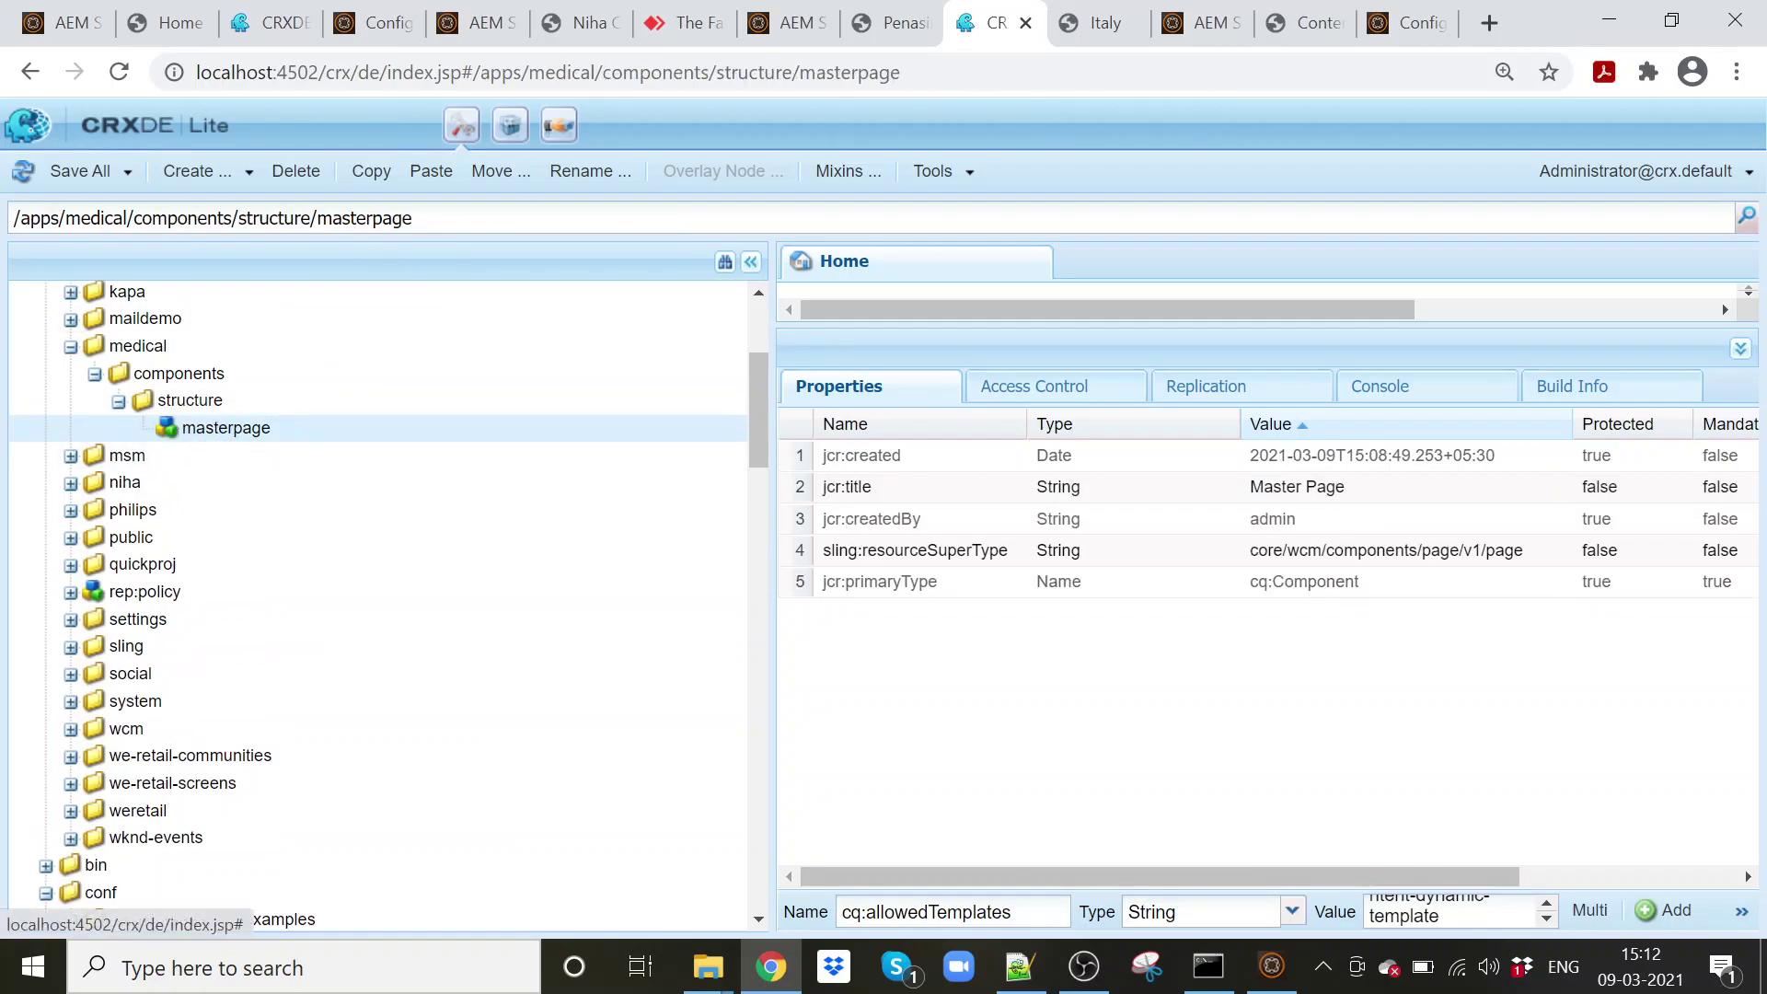
- Set sling:resourceType on the mastertemplatetype's initial/jcr:content to medical/components/structure/masterpage and copy that value
scroll(292, 600, "down", 5)
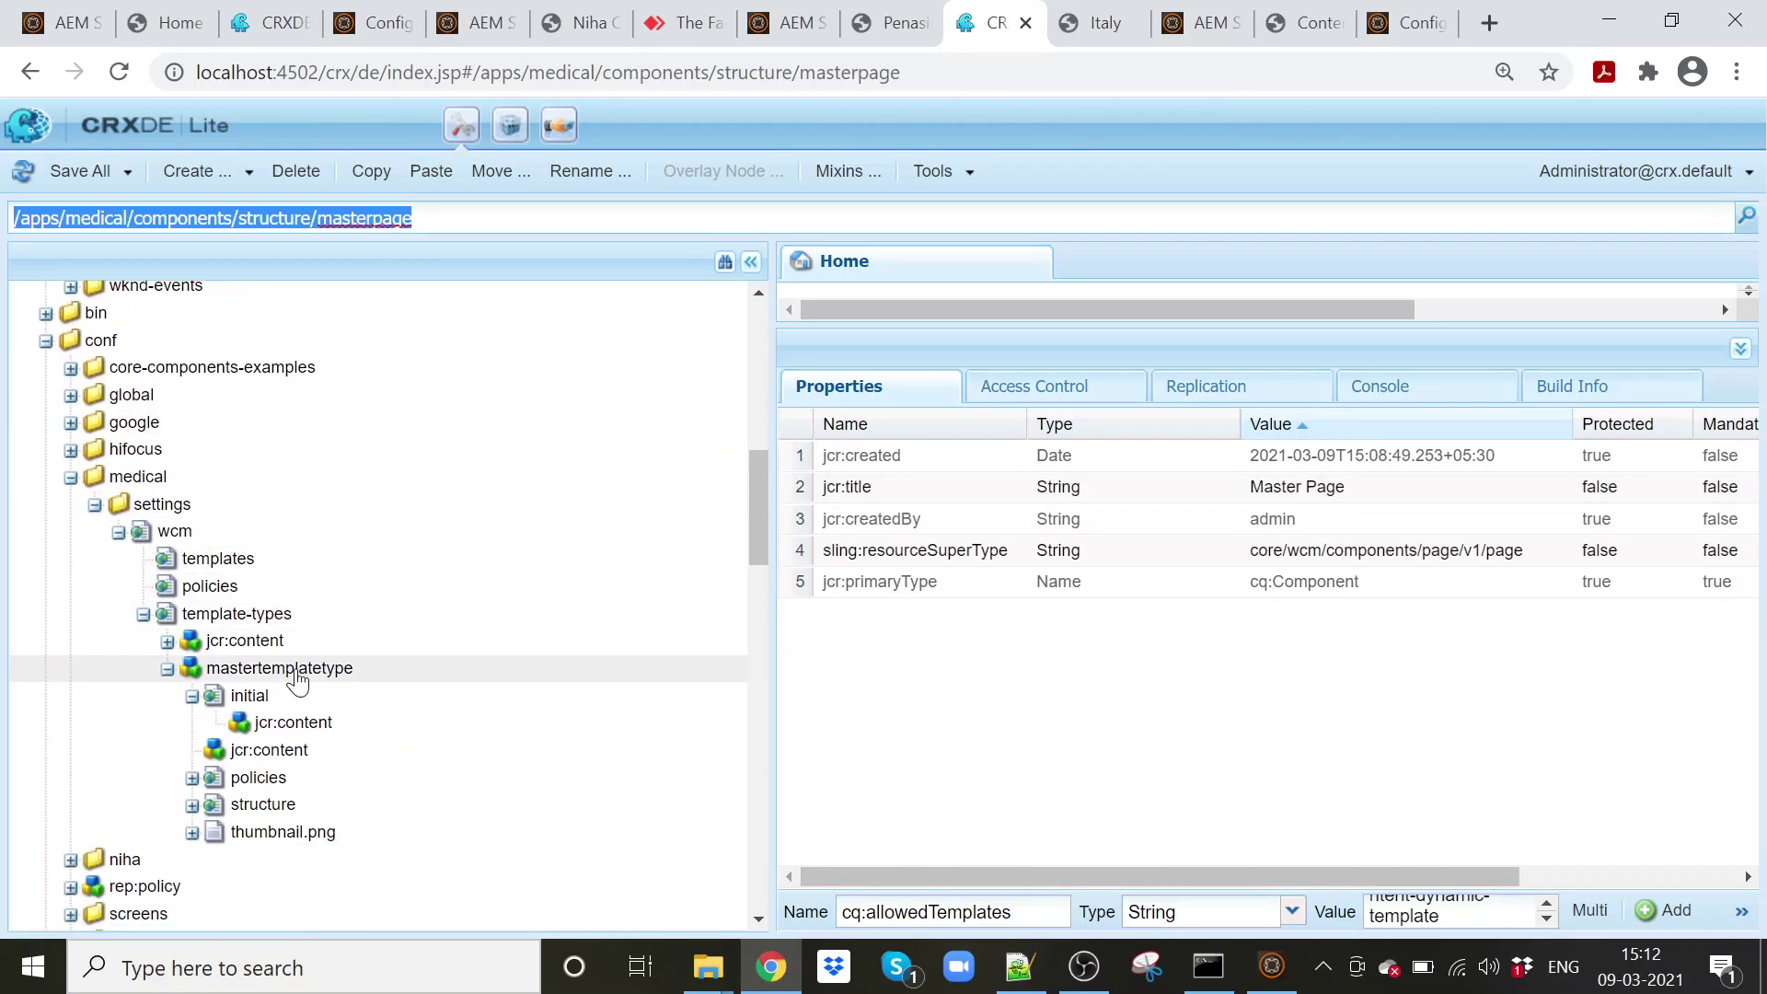
left_click(304, 725)
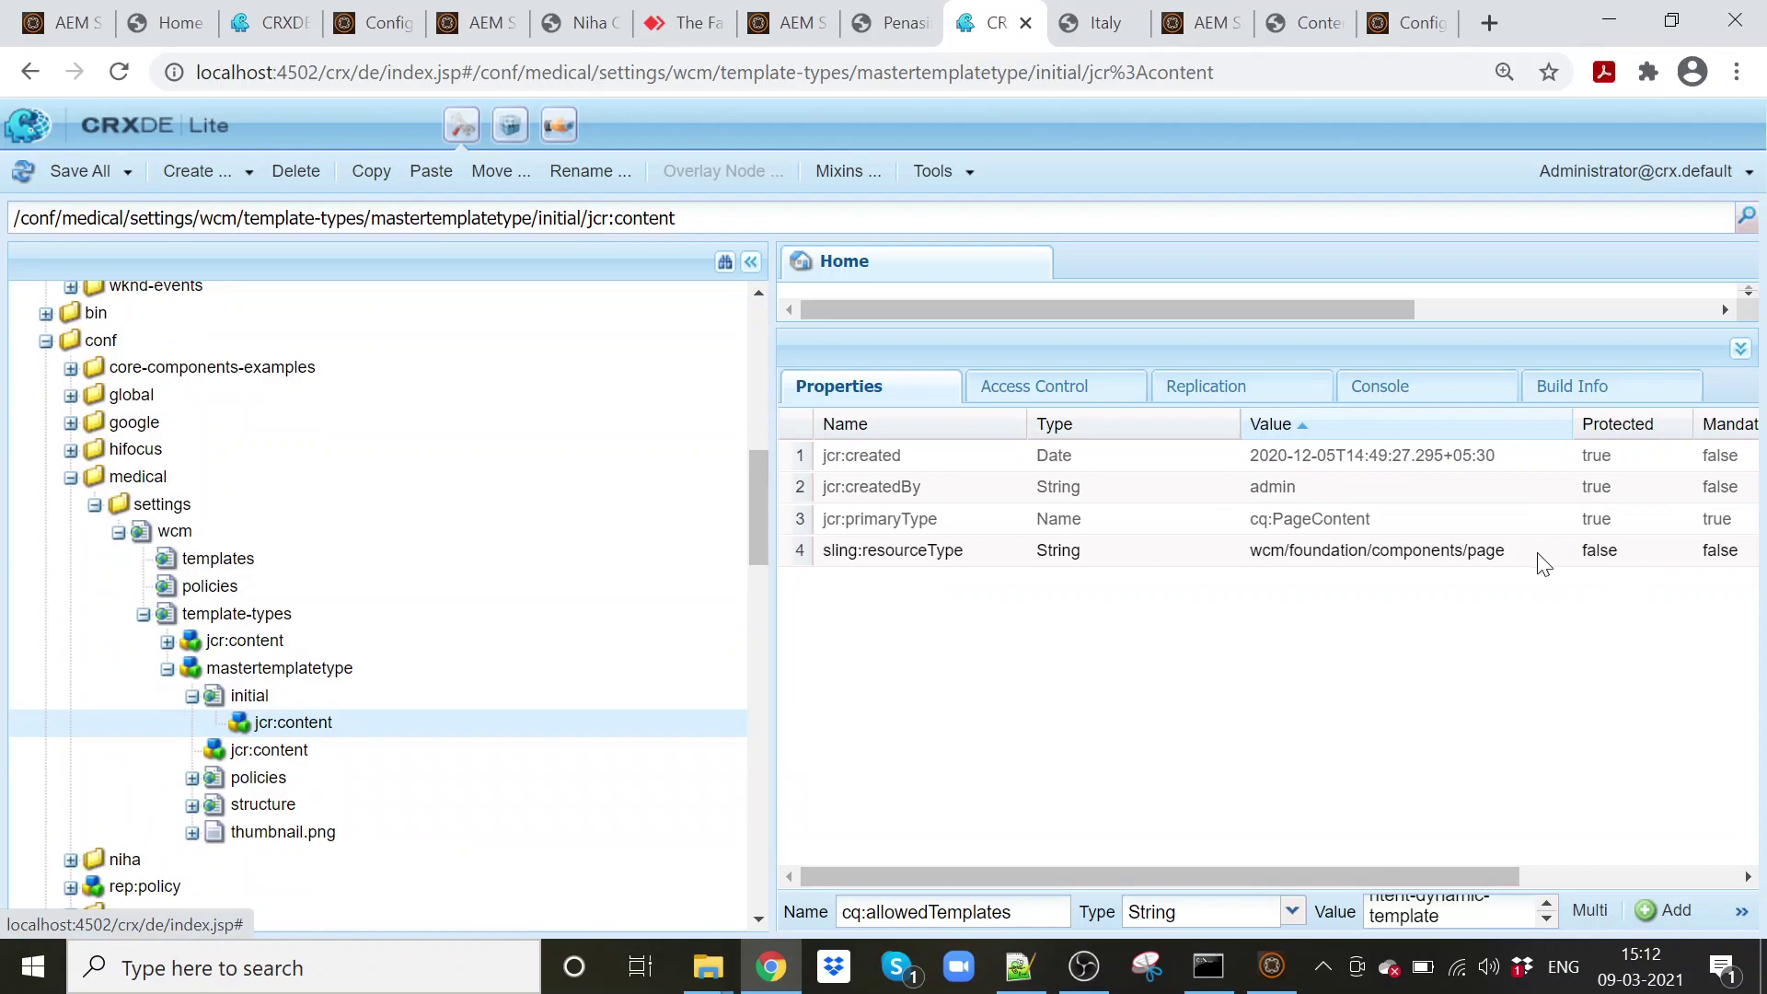
double_click(1544, 557)
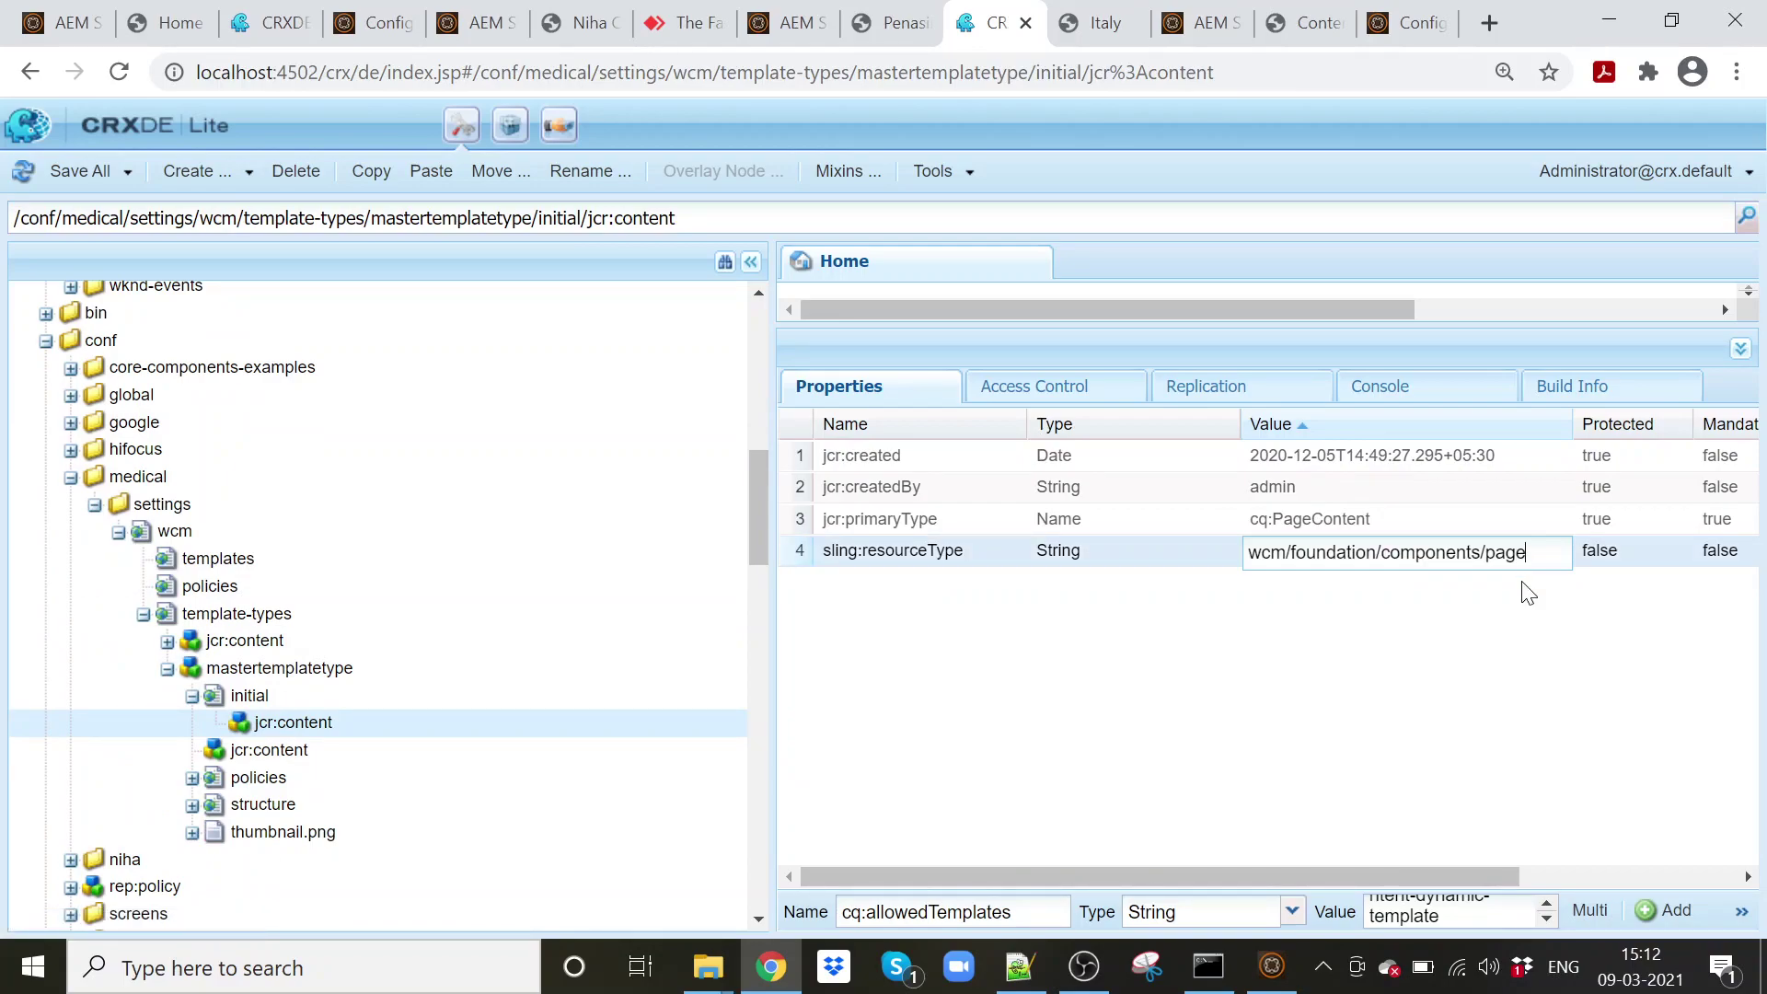
key("ctrl+a")
type("/apps/medical/components/structure/masterpage")
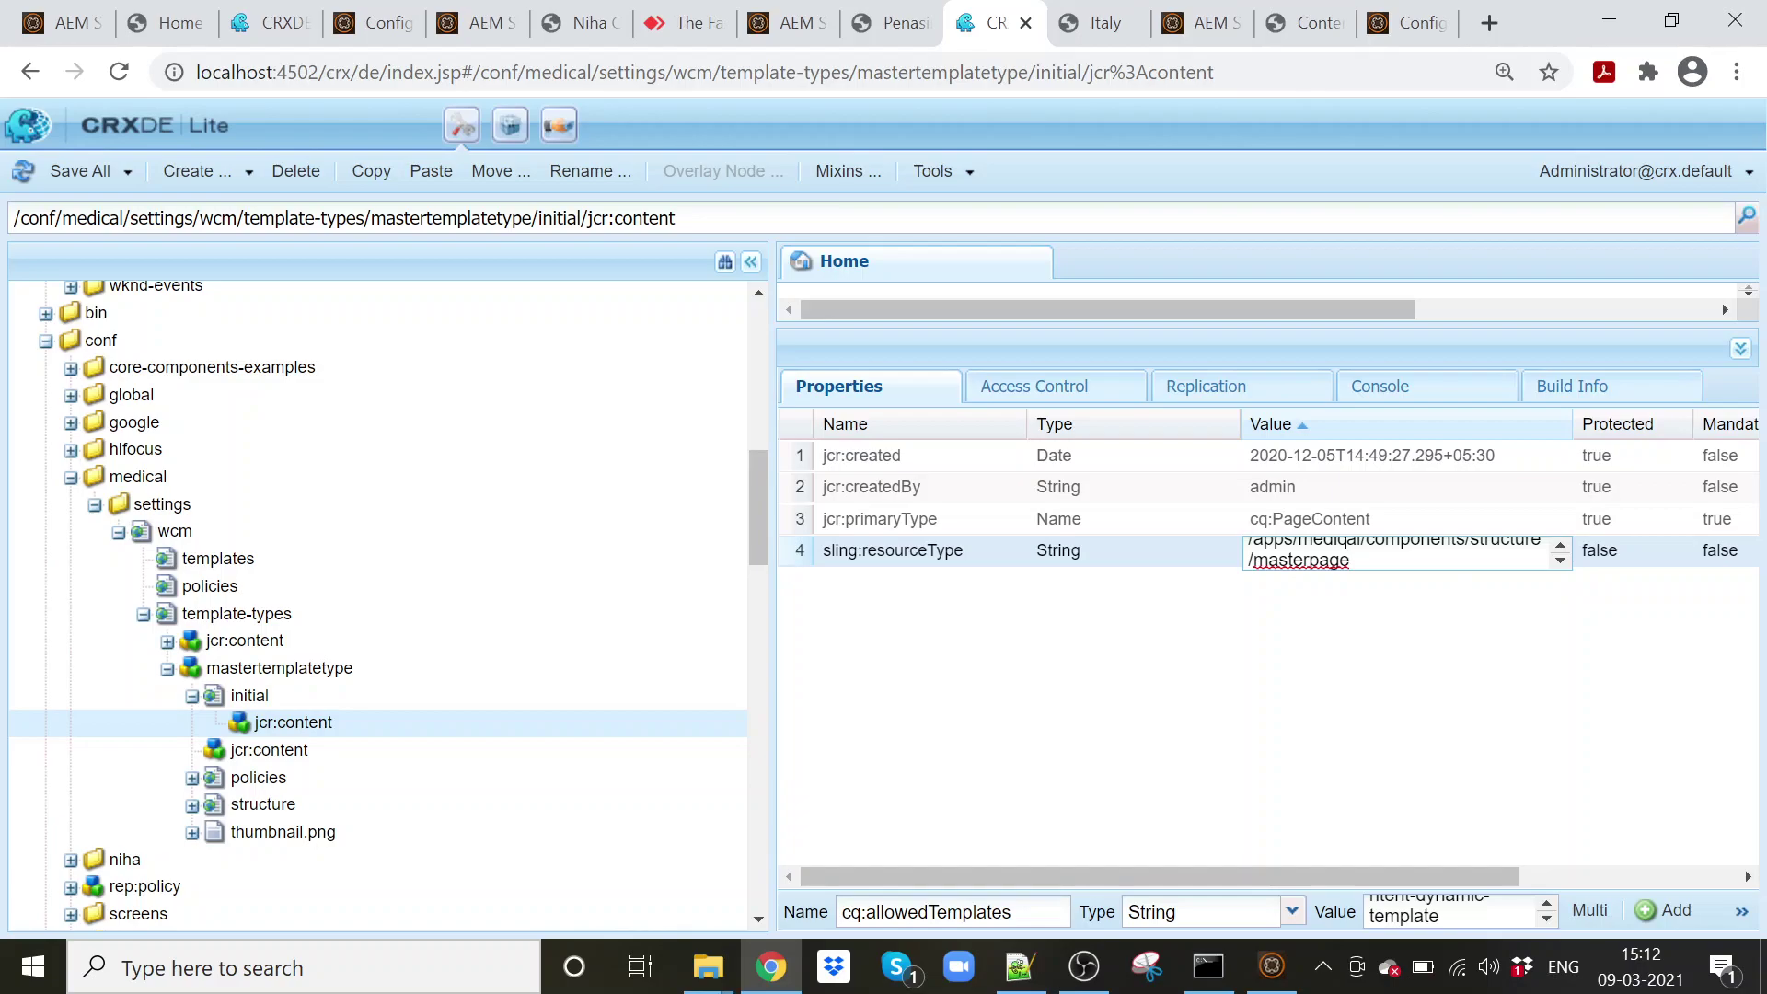
left_click_drag(1298, 550, 1224, 552)
key("BackSpace")
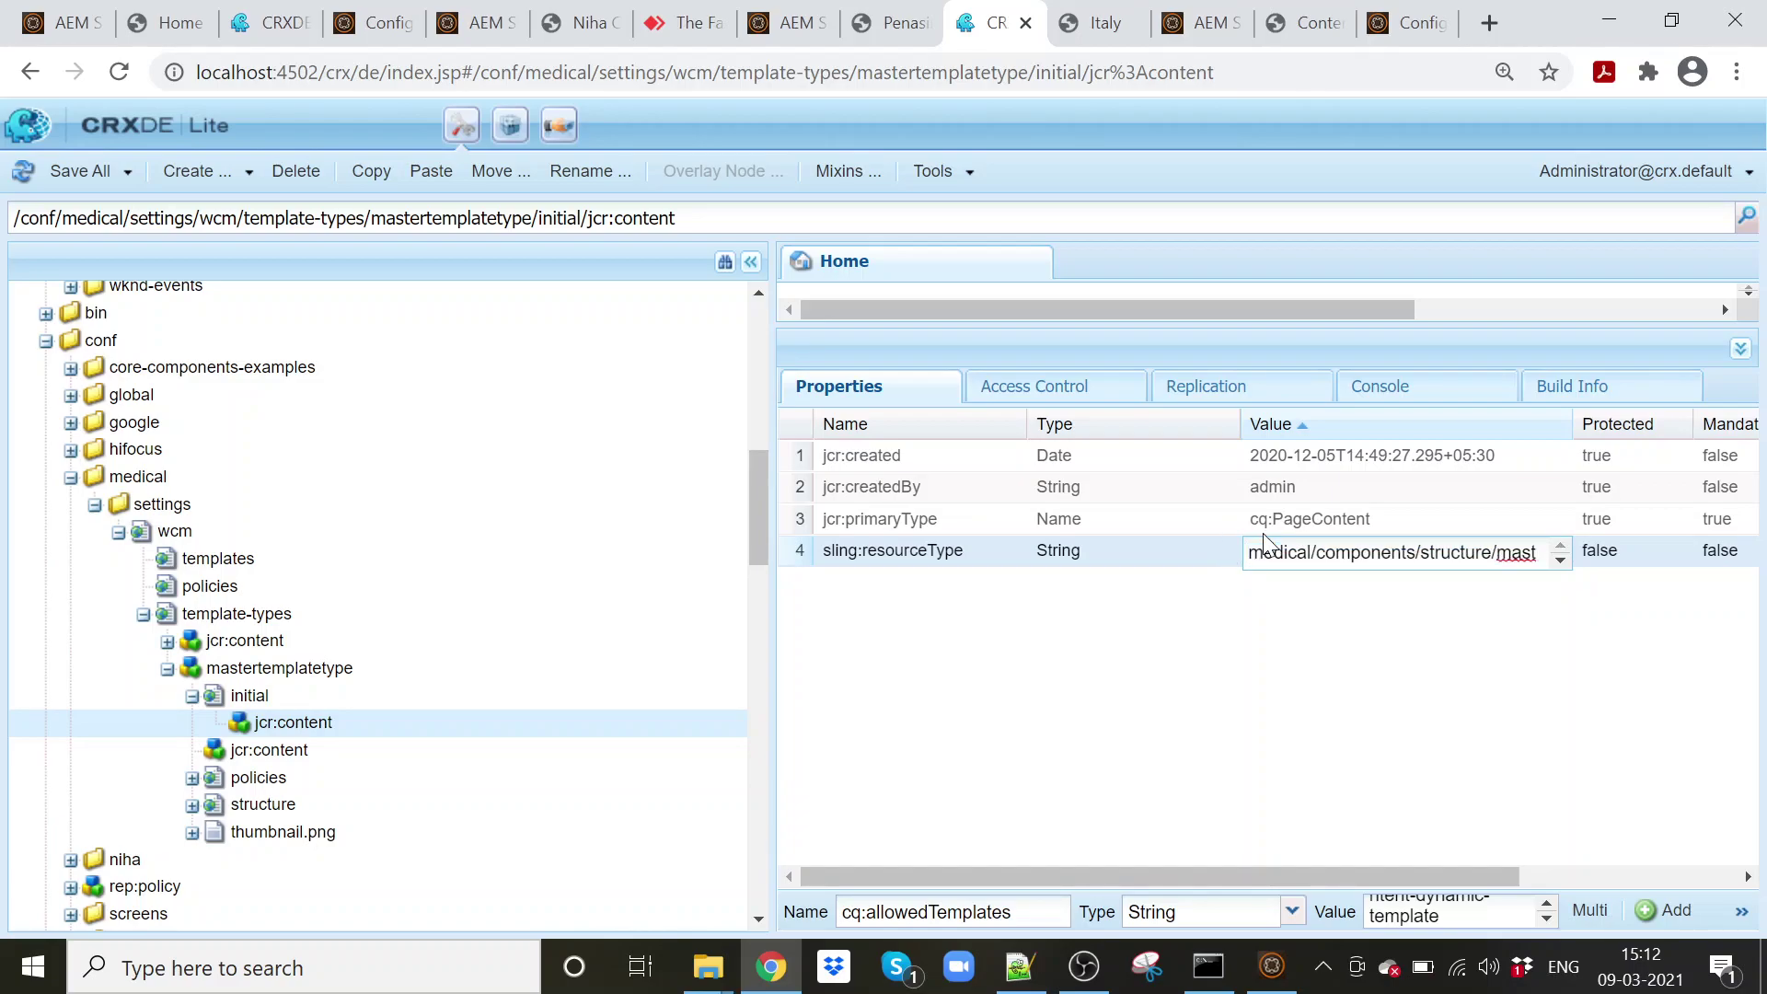
triple_click(1279, 543)
key("ctrl+c")
left_click(1316, 677)
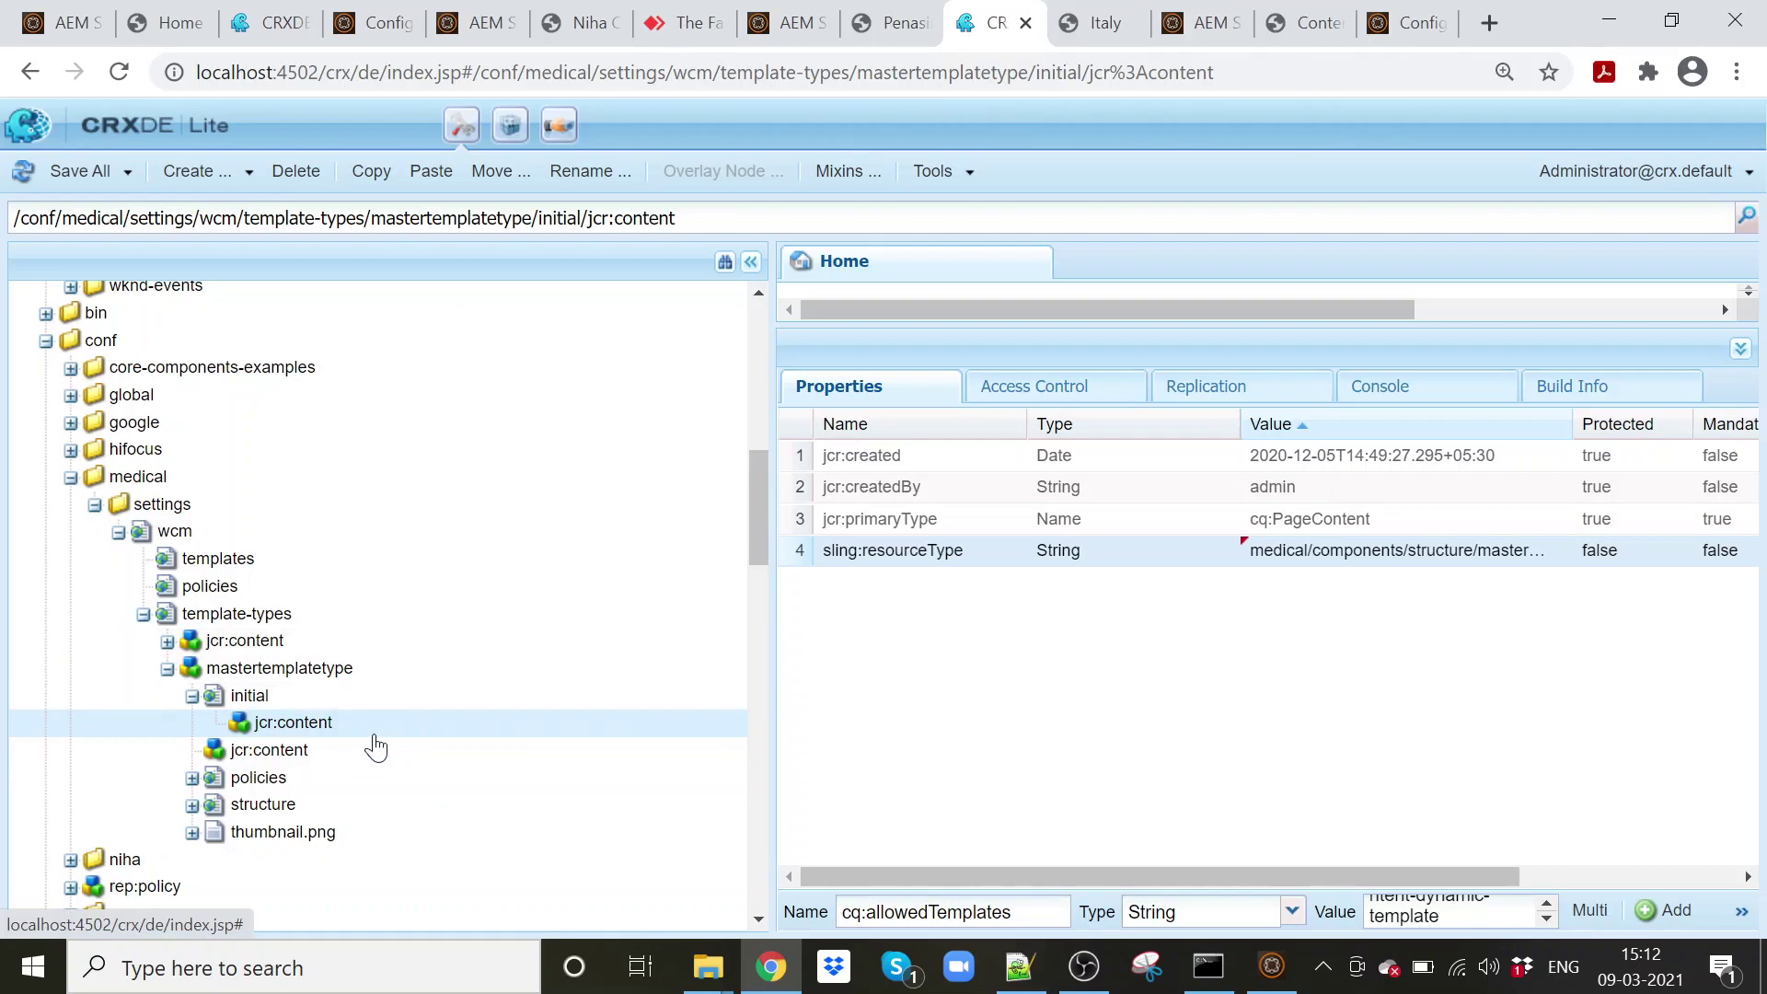
- Set sling:resourceType on the mastertemplatetype's structure/jcr:content to the copied medical/components/structure/masterpage path and save all changes
double_click(306, 807)
scroll(386, 773, "down", 2)
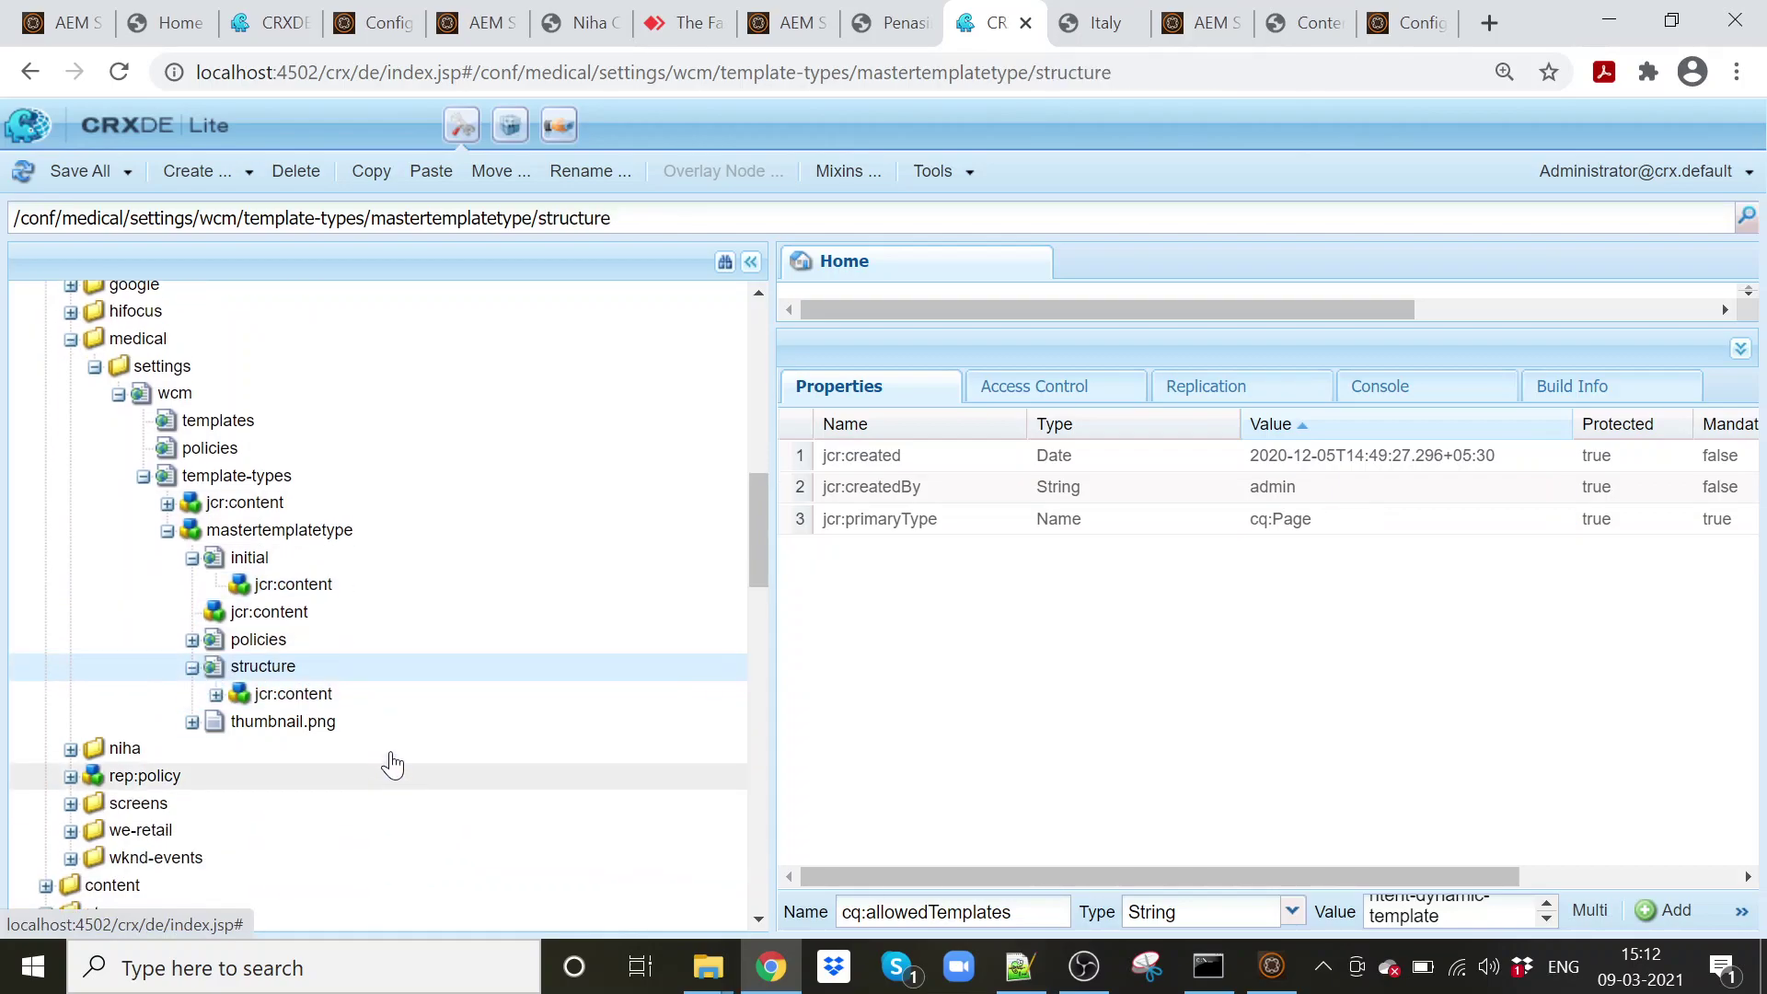
left_click(368, 695)
double_click(1433, 583)
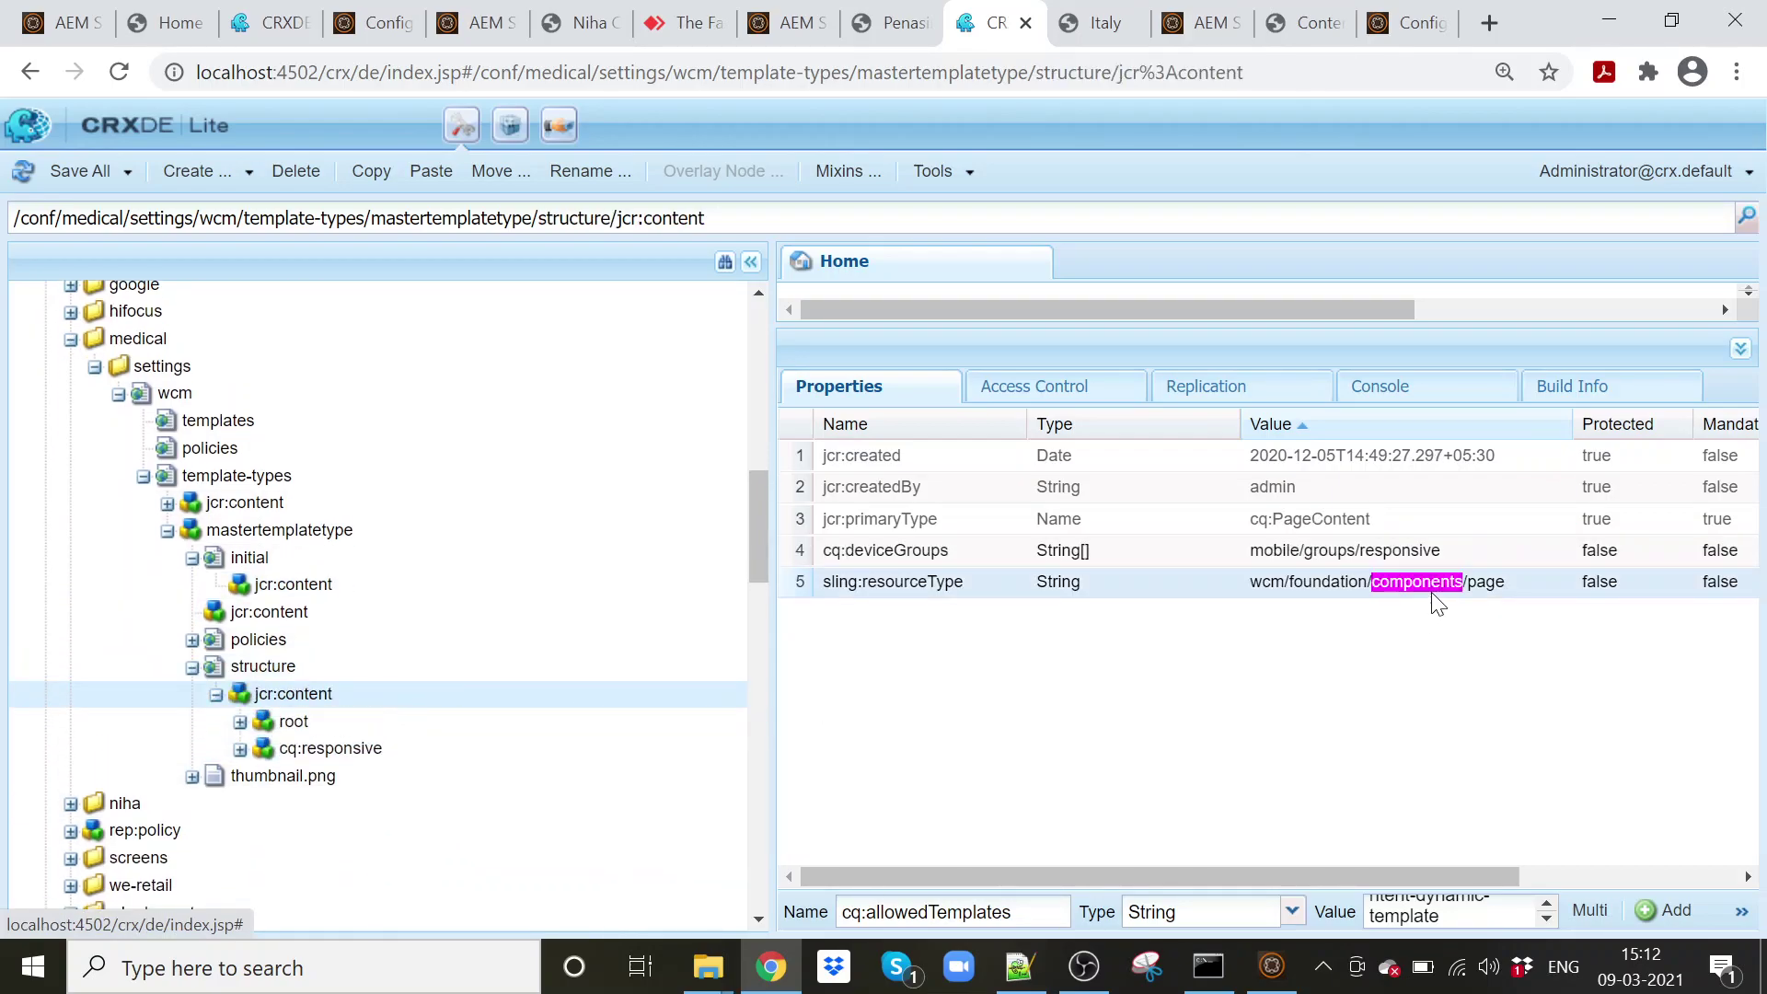
key("ctrl+a")
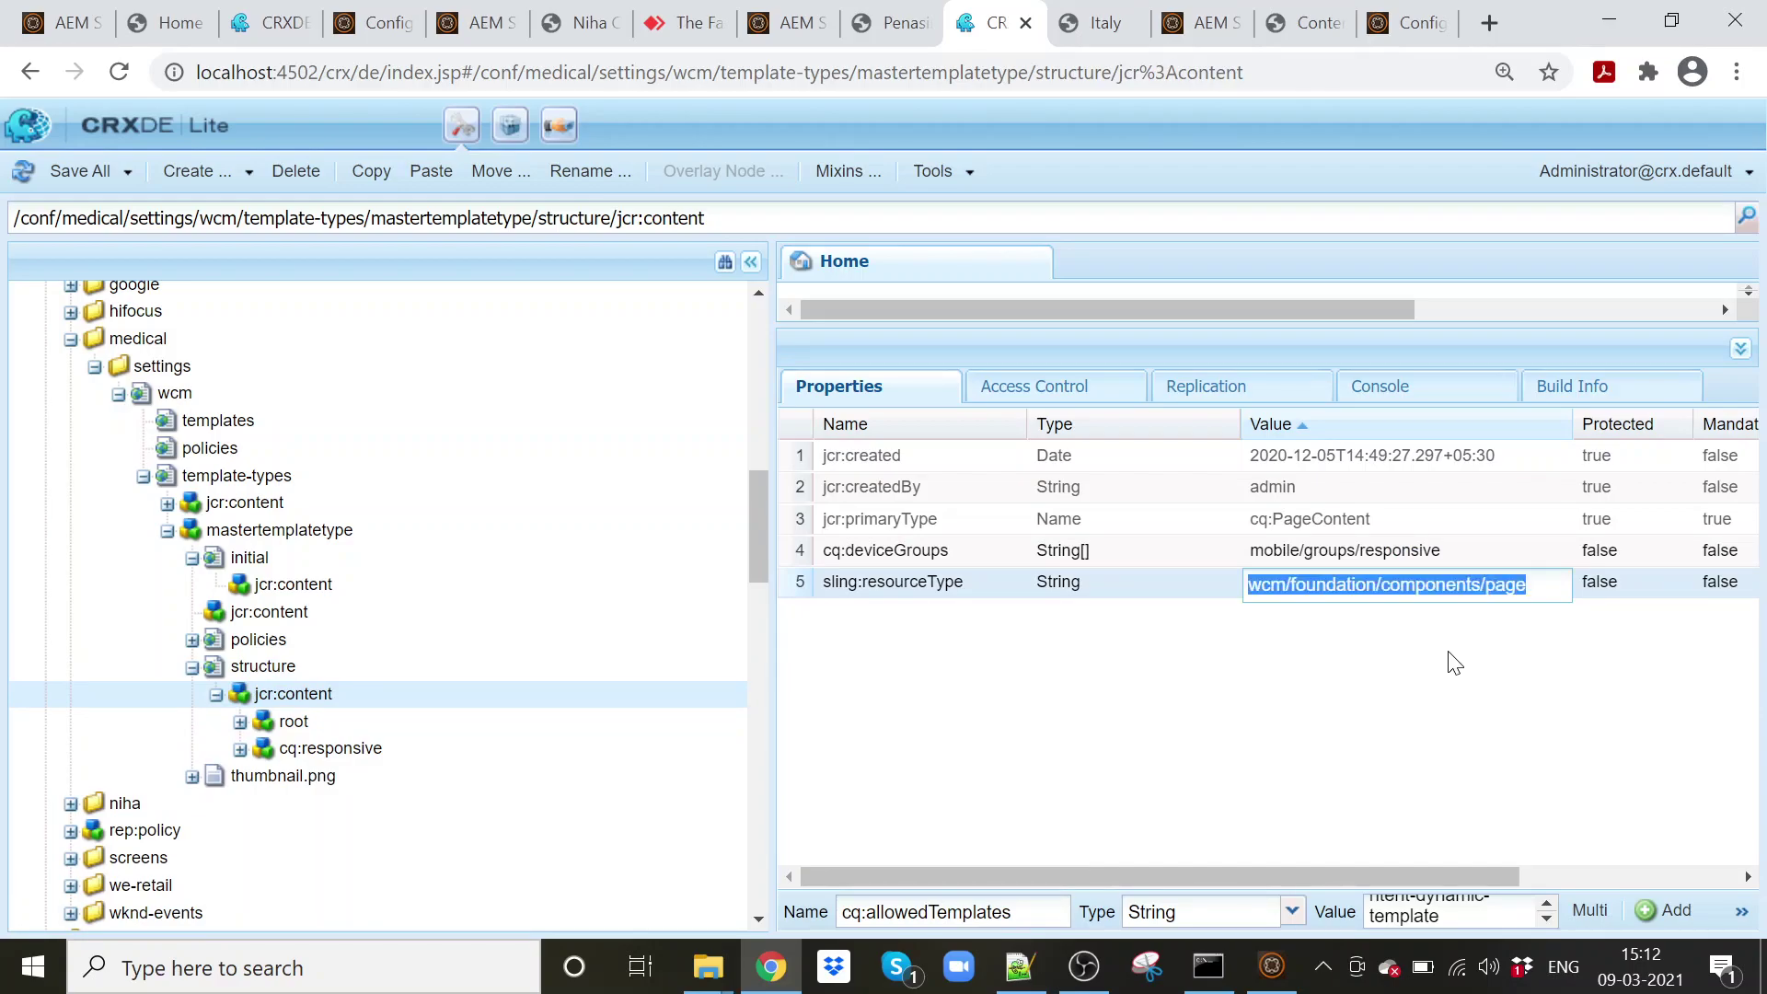
key("ctrl+v")
key("Return")
left_click(72, 175)
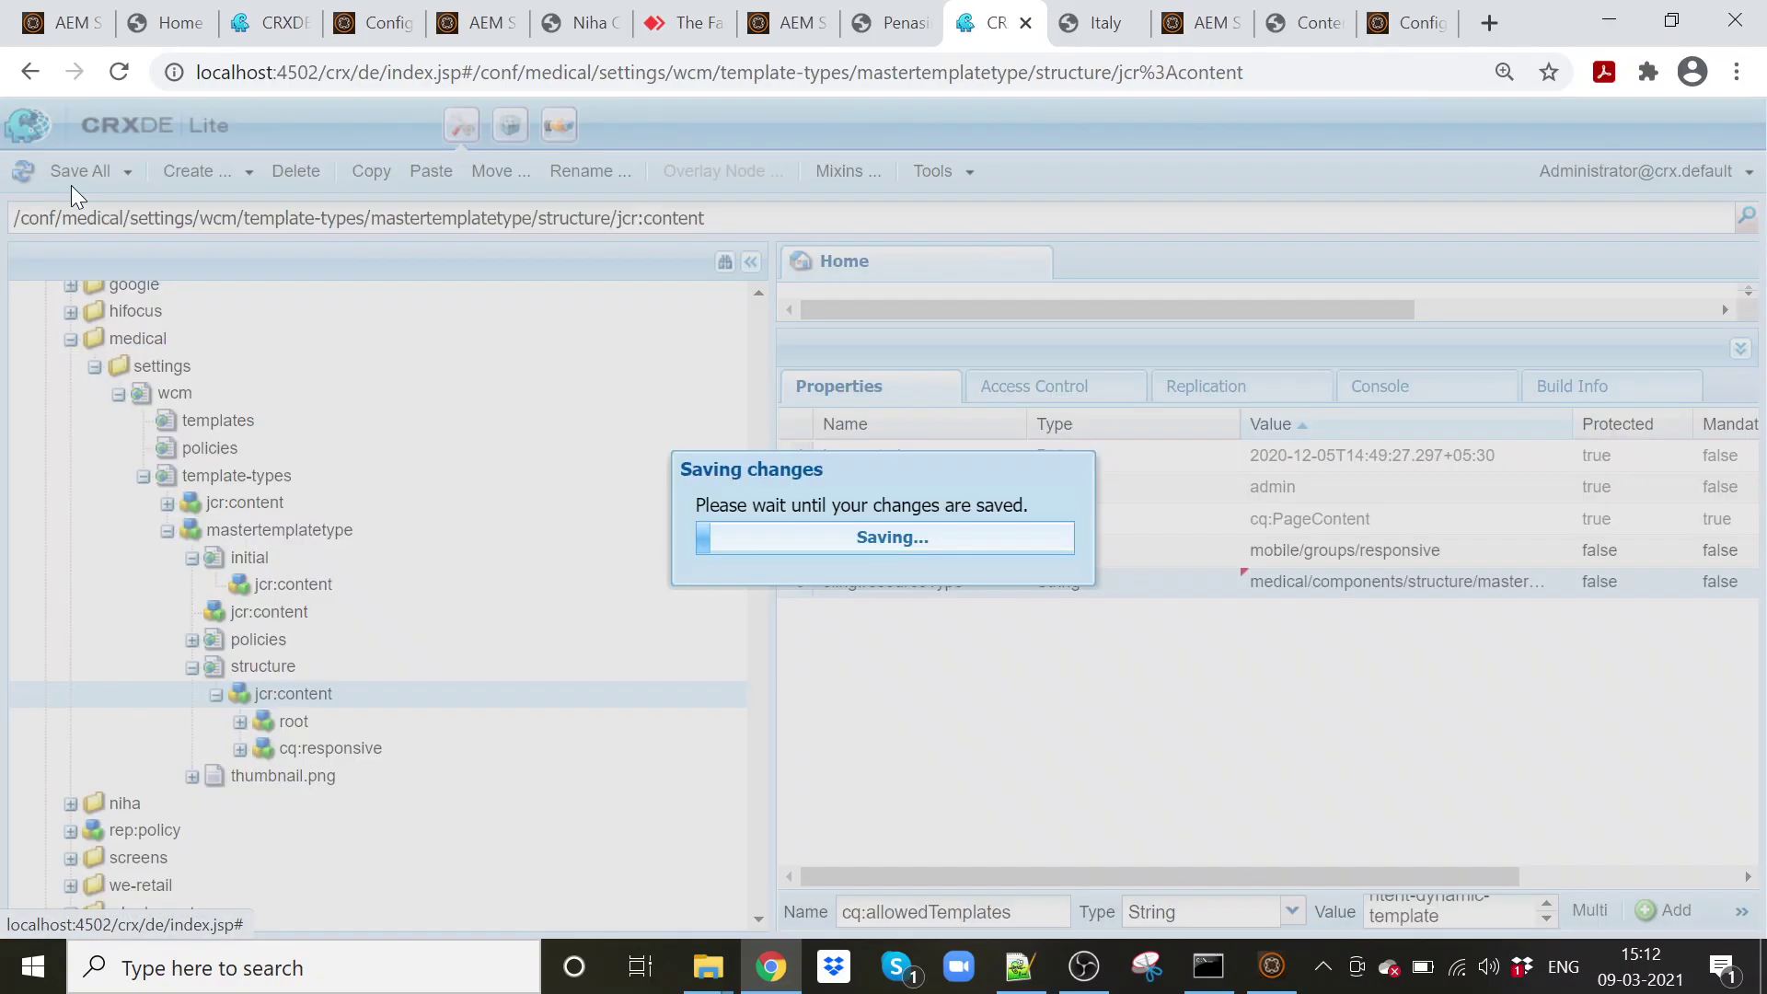
- Delete the cq:policy property from the mastertemplatetype's policies/jcr:content node and from its root child, and save
double_click(384, 648)
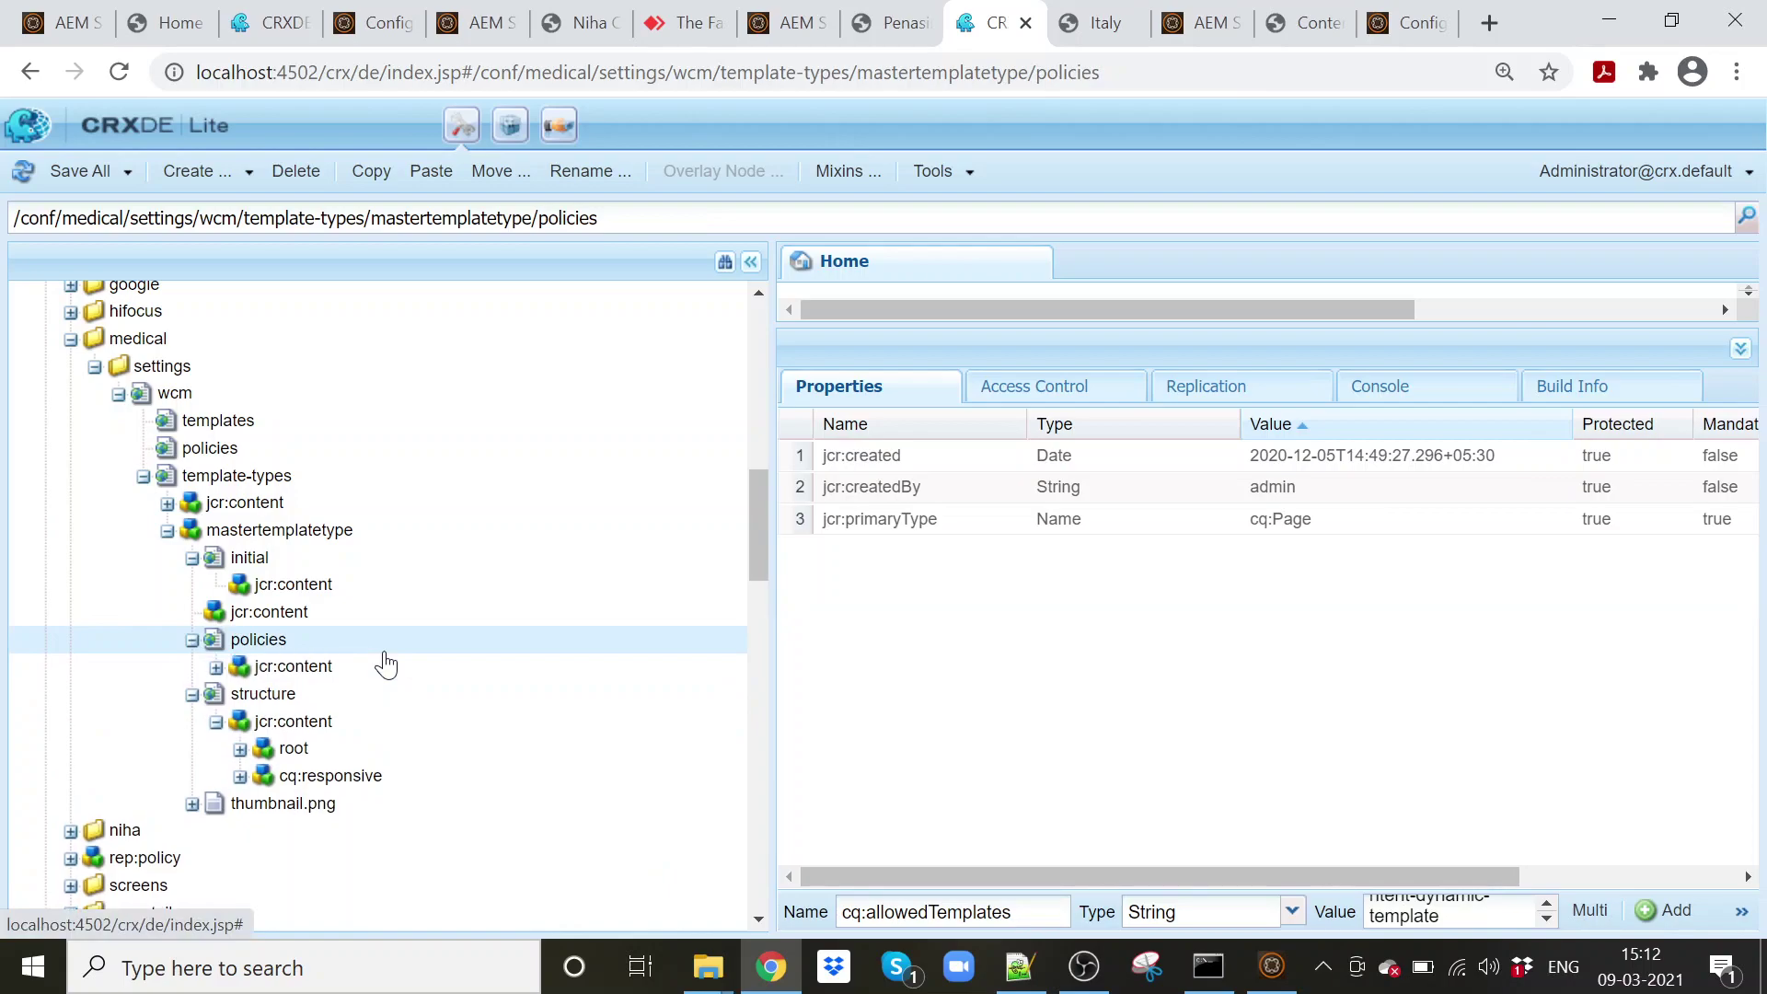
left_click(383, 665)
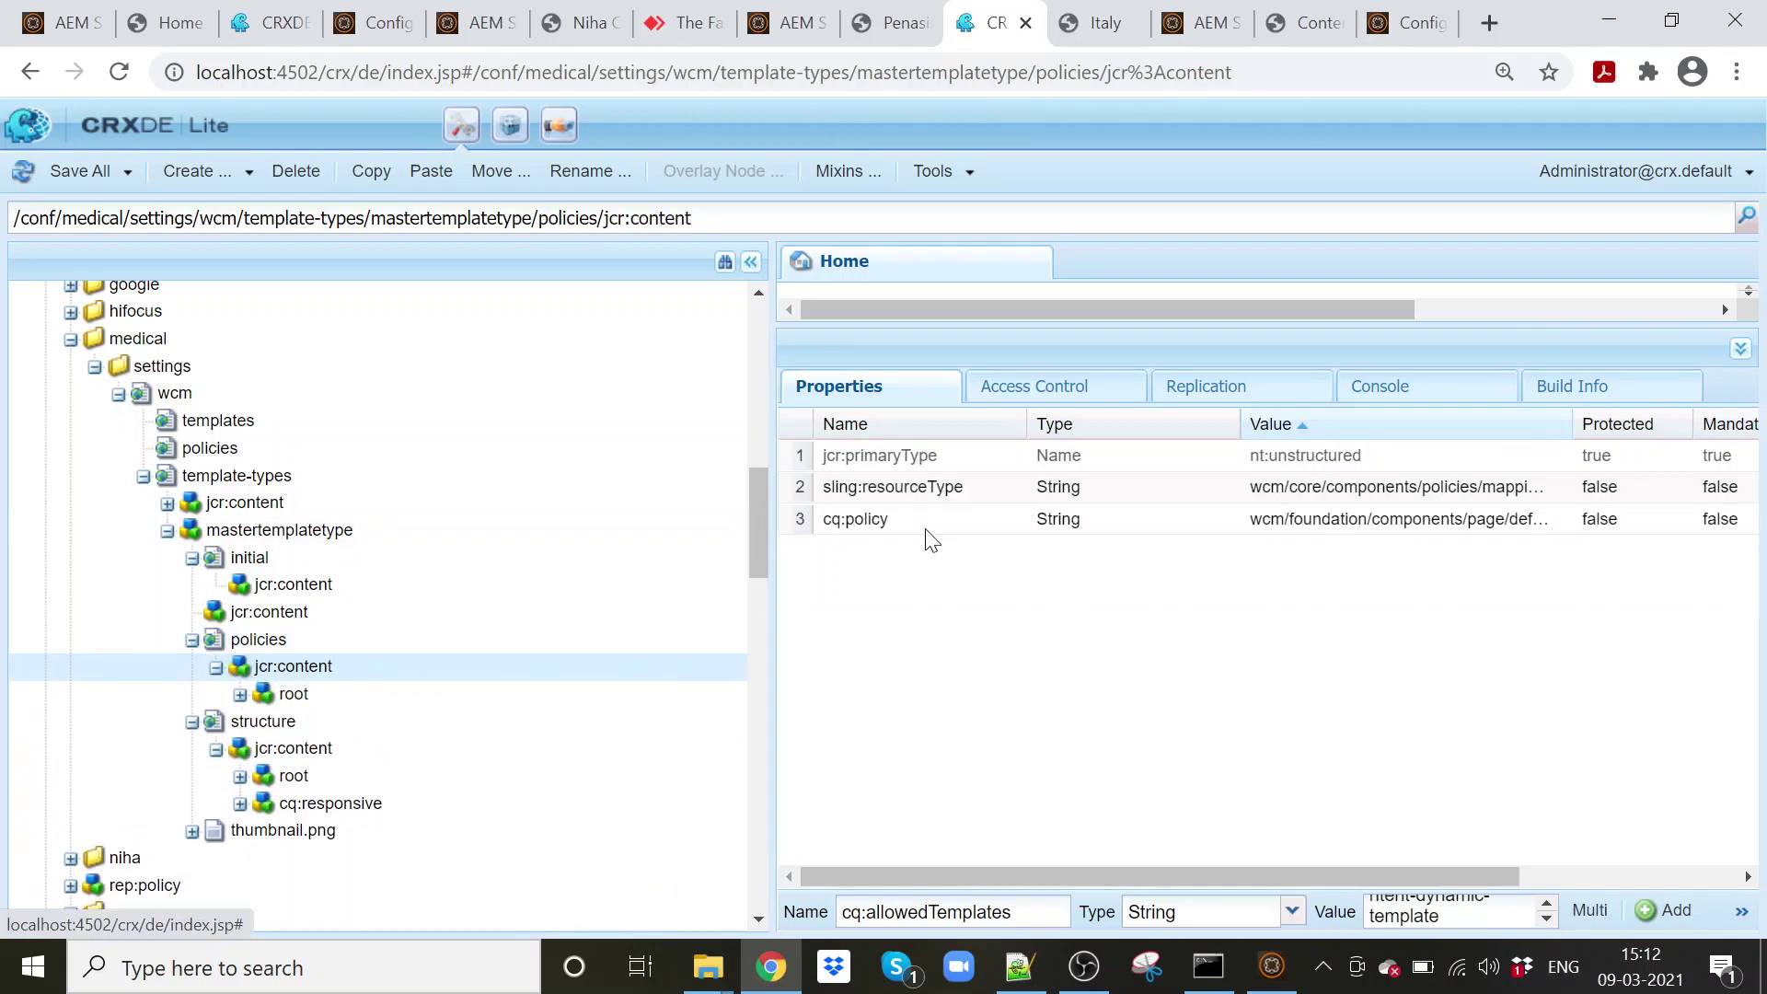
left_click(1327, 521)
right_click(1327, 521)
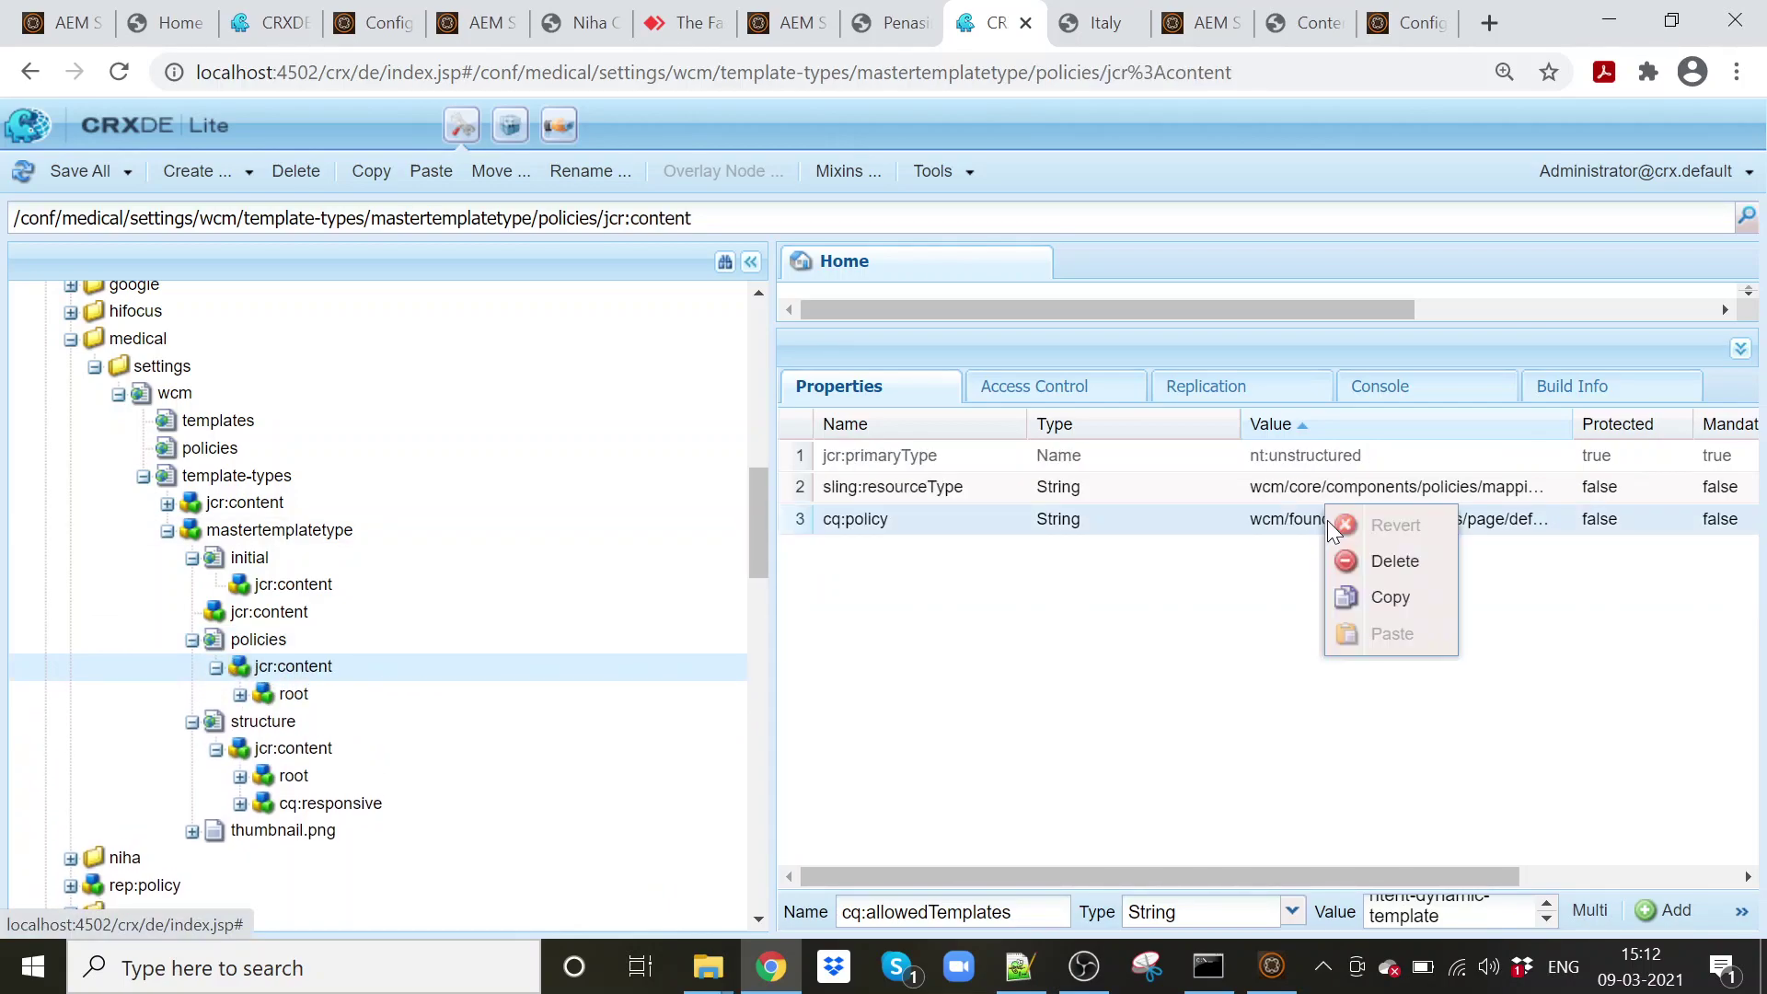
left_click(1389, 569)
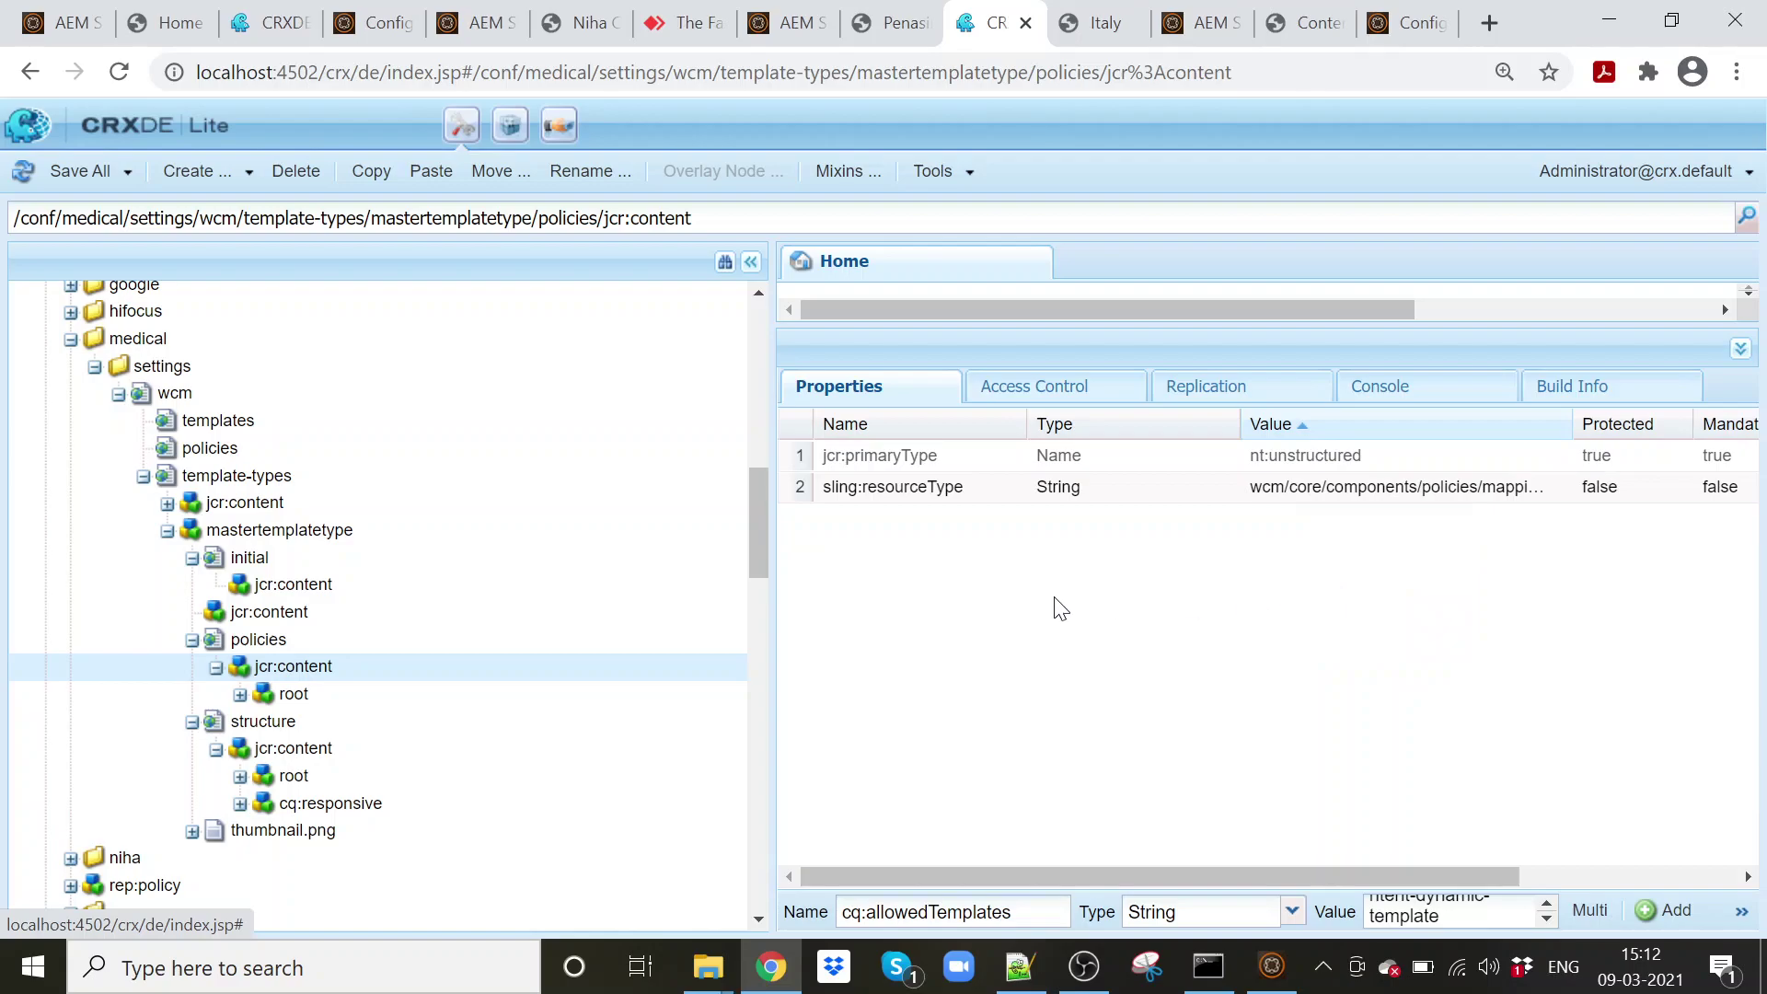
left_click(395, 694)
right_click(1075, 518)
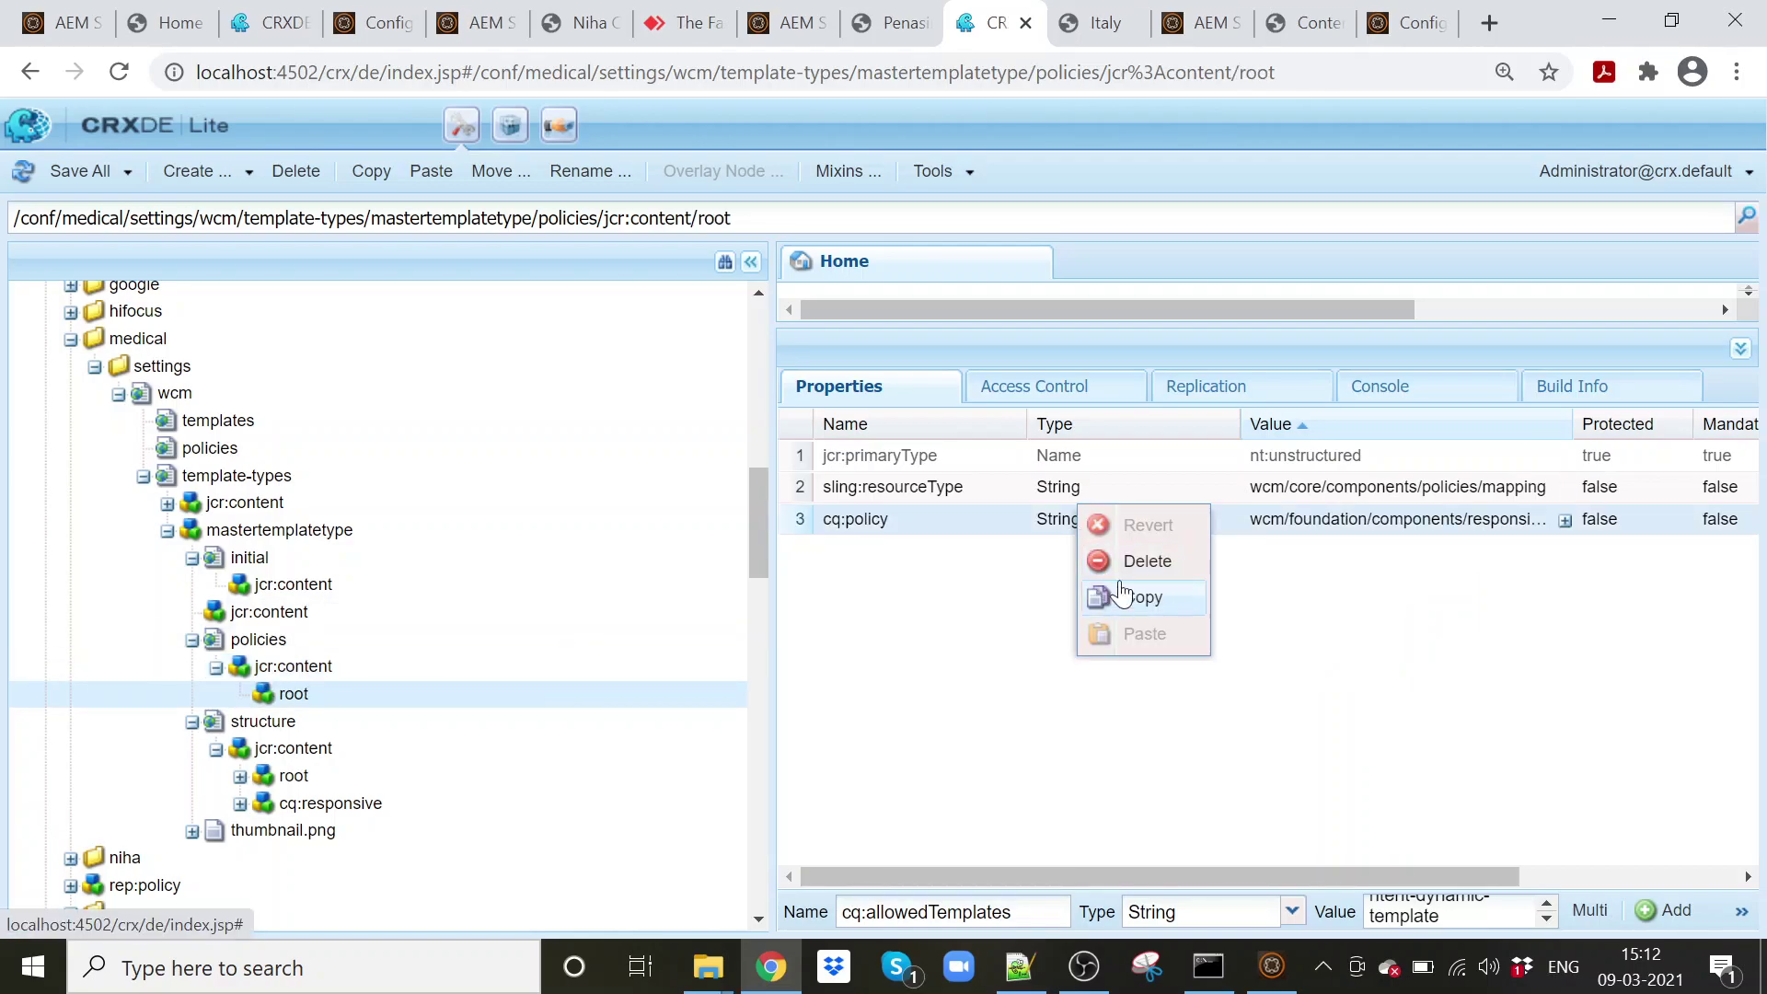
left_click(1128, 570)
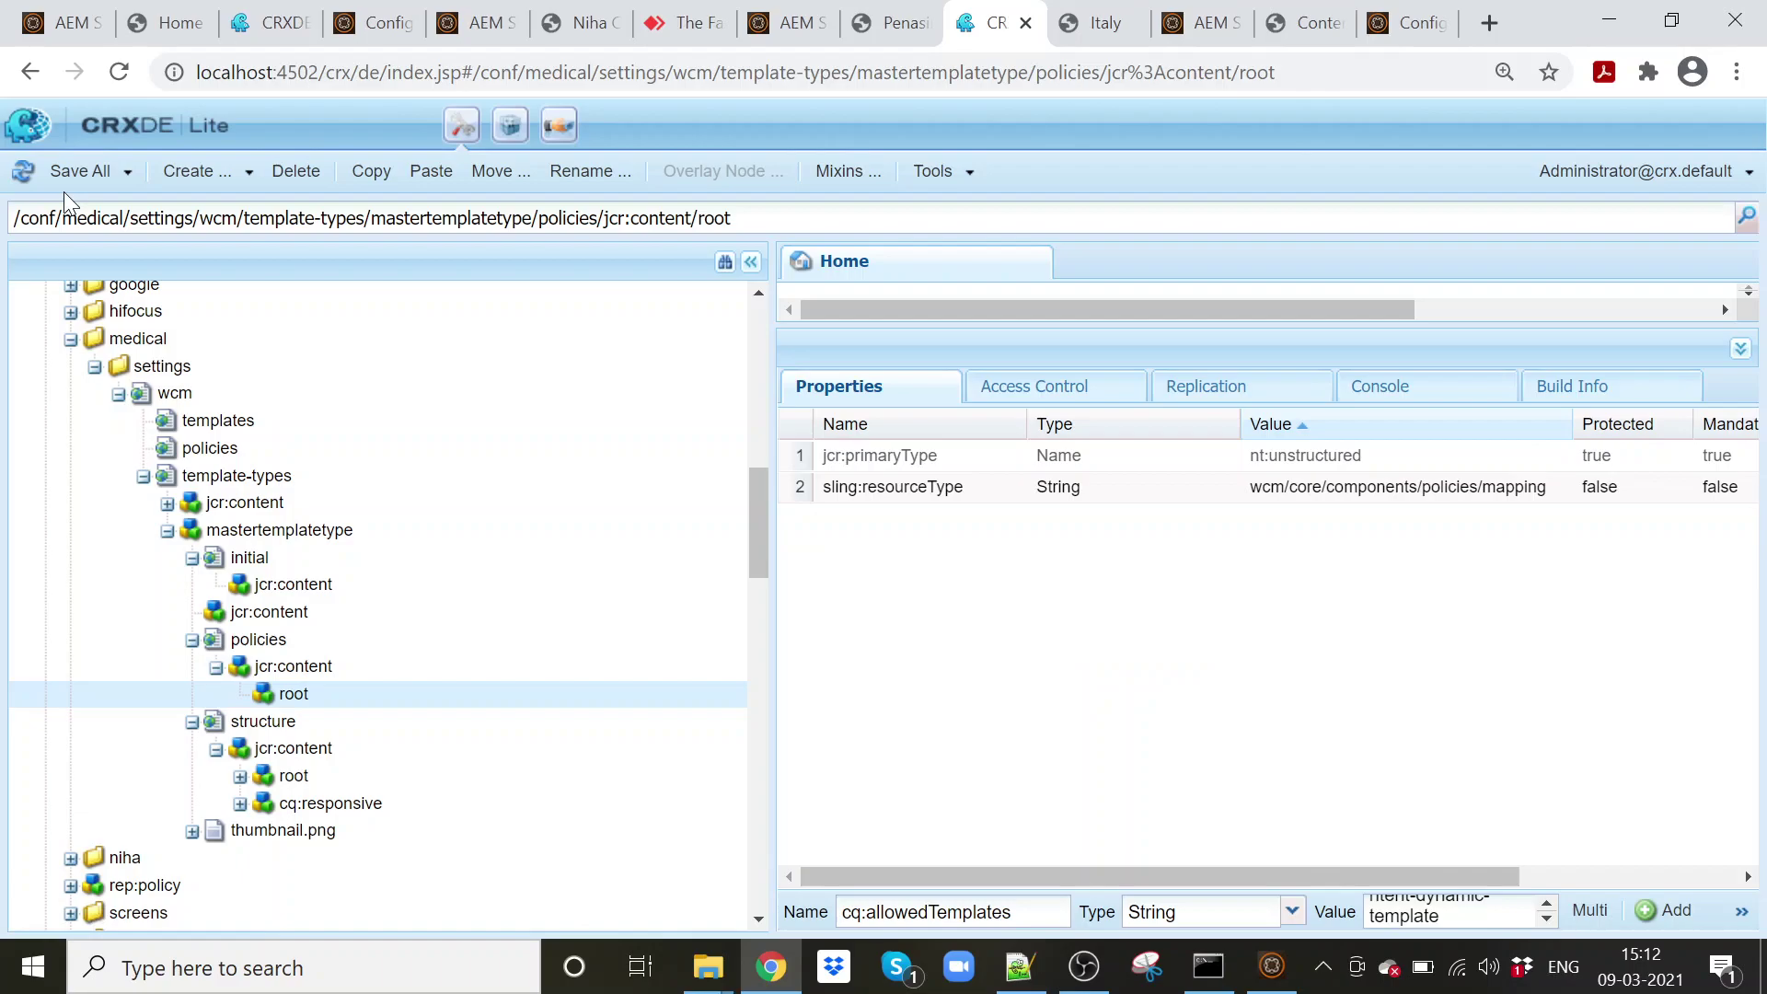
left_click(80, 171)
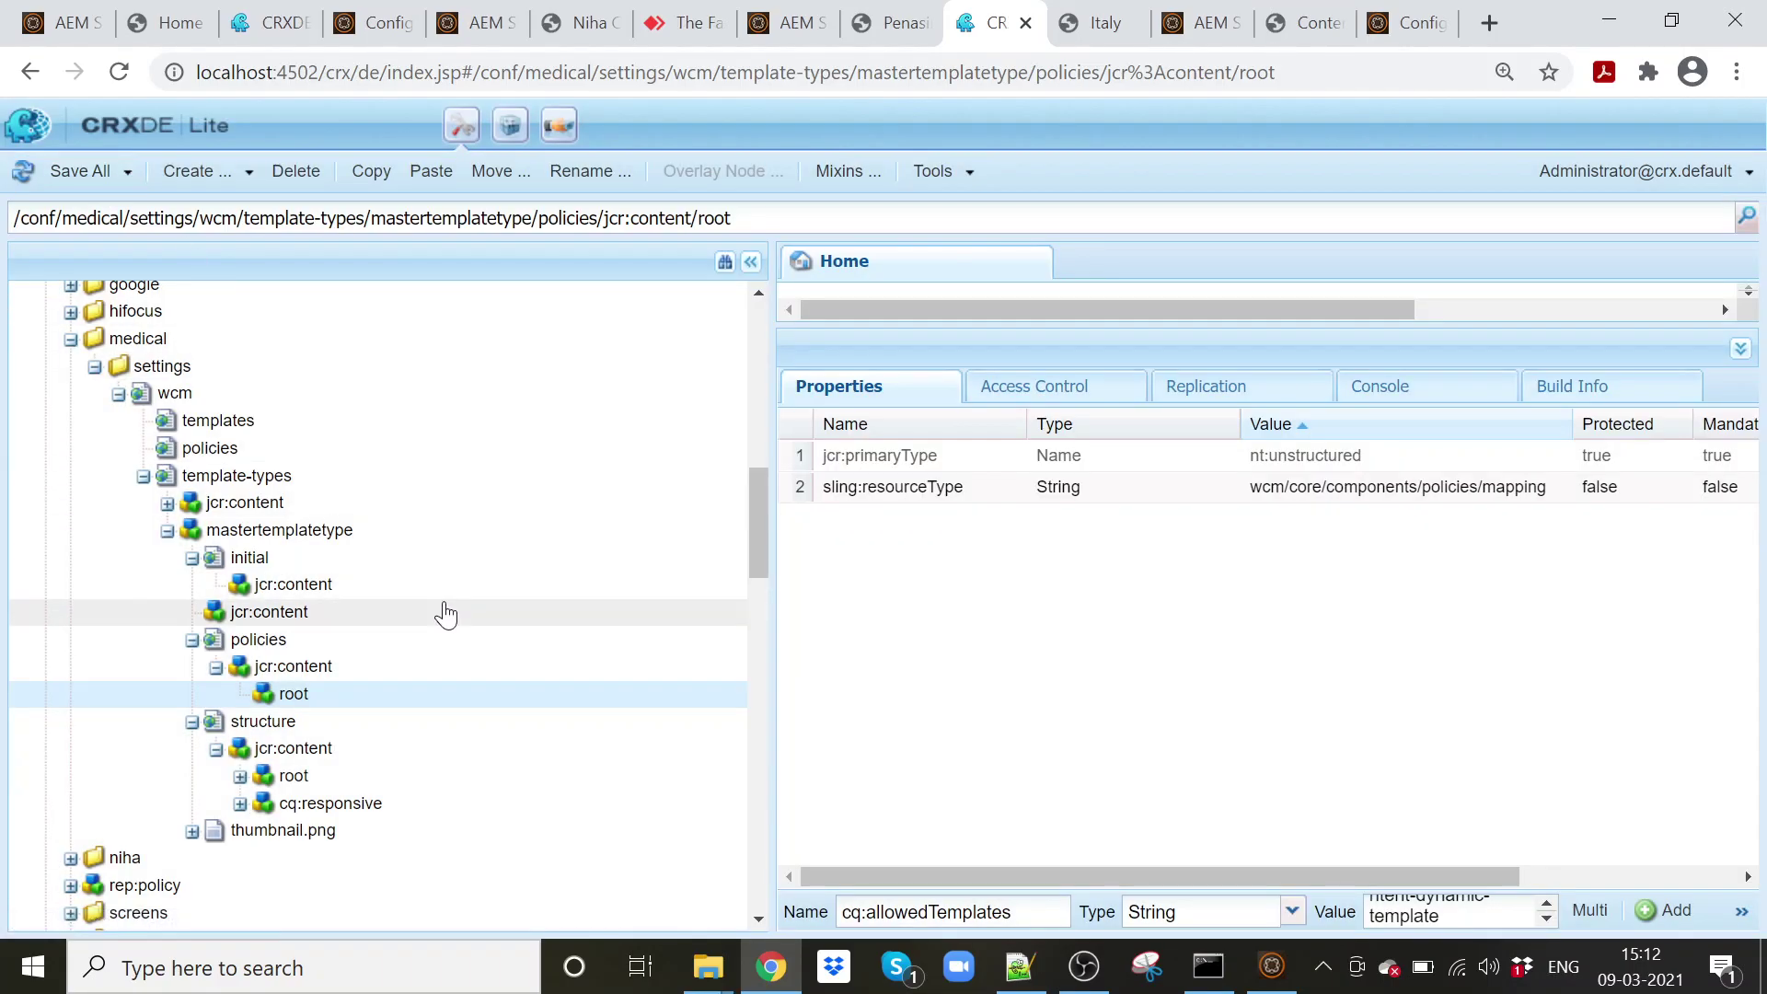
- Switch to the Adobe Experience Manager tab showing the Configuration Browser and load the AEM start page at localhost:4502
left_click(422, 537)
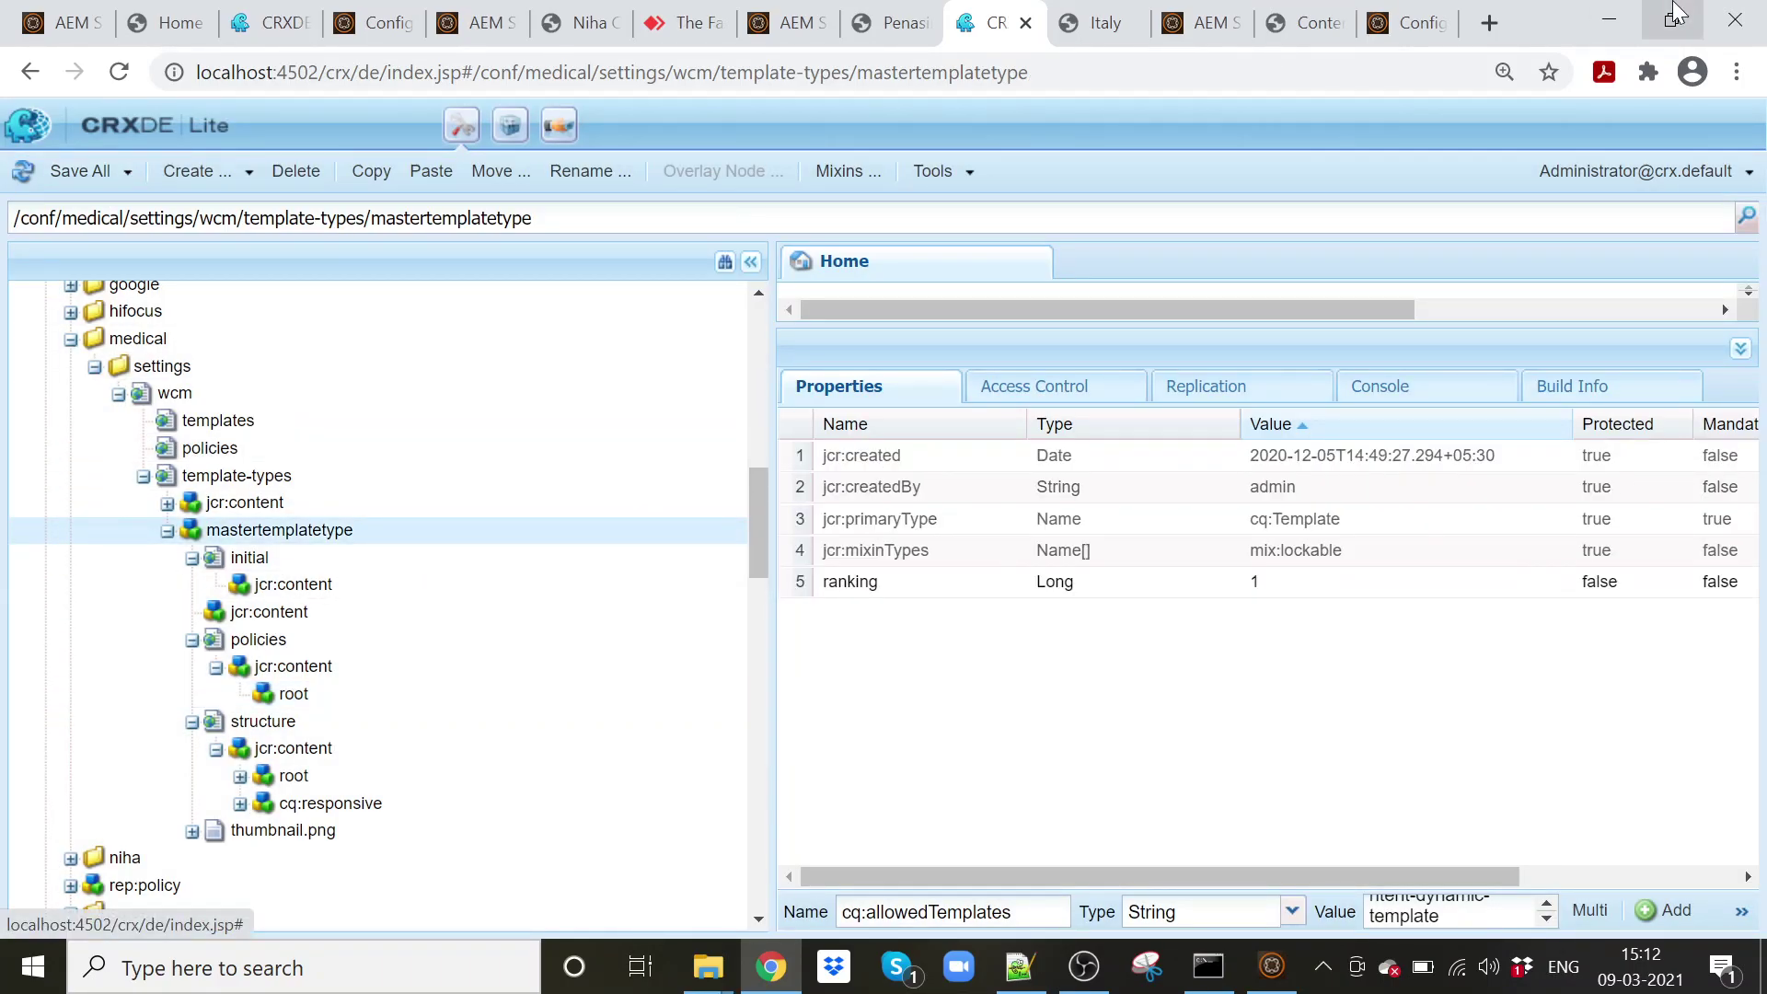
left_click(1385, 13)
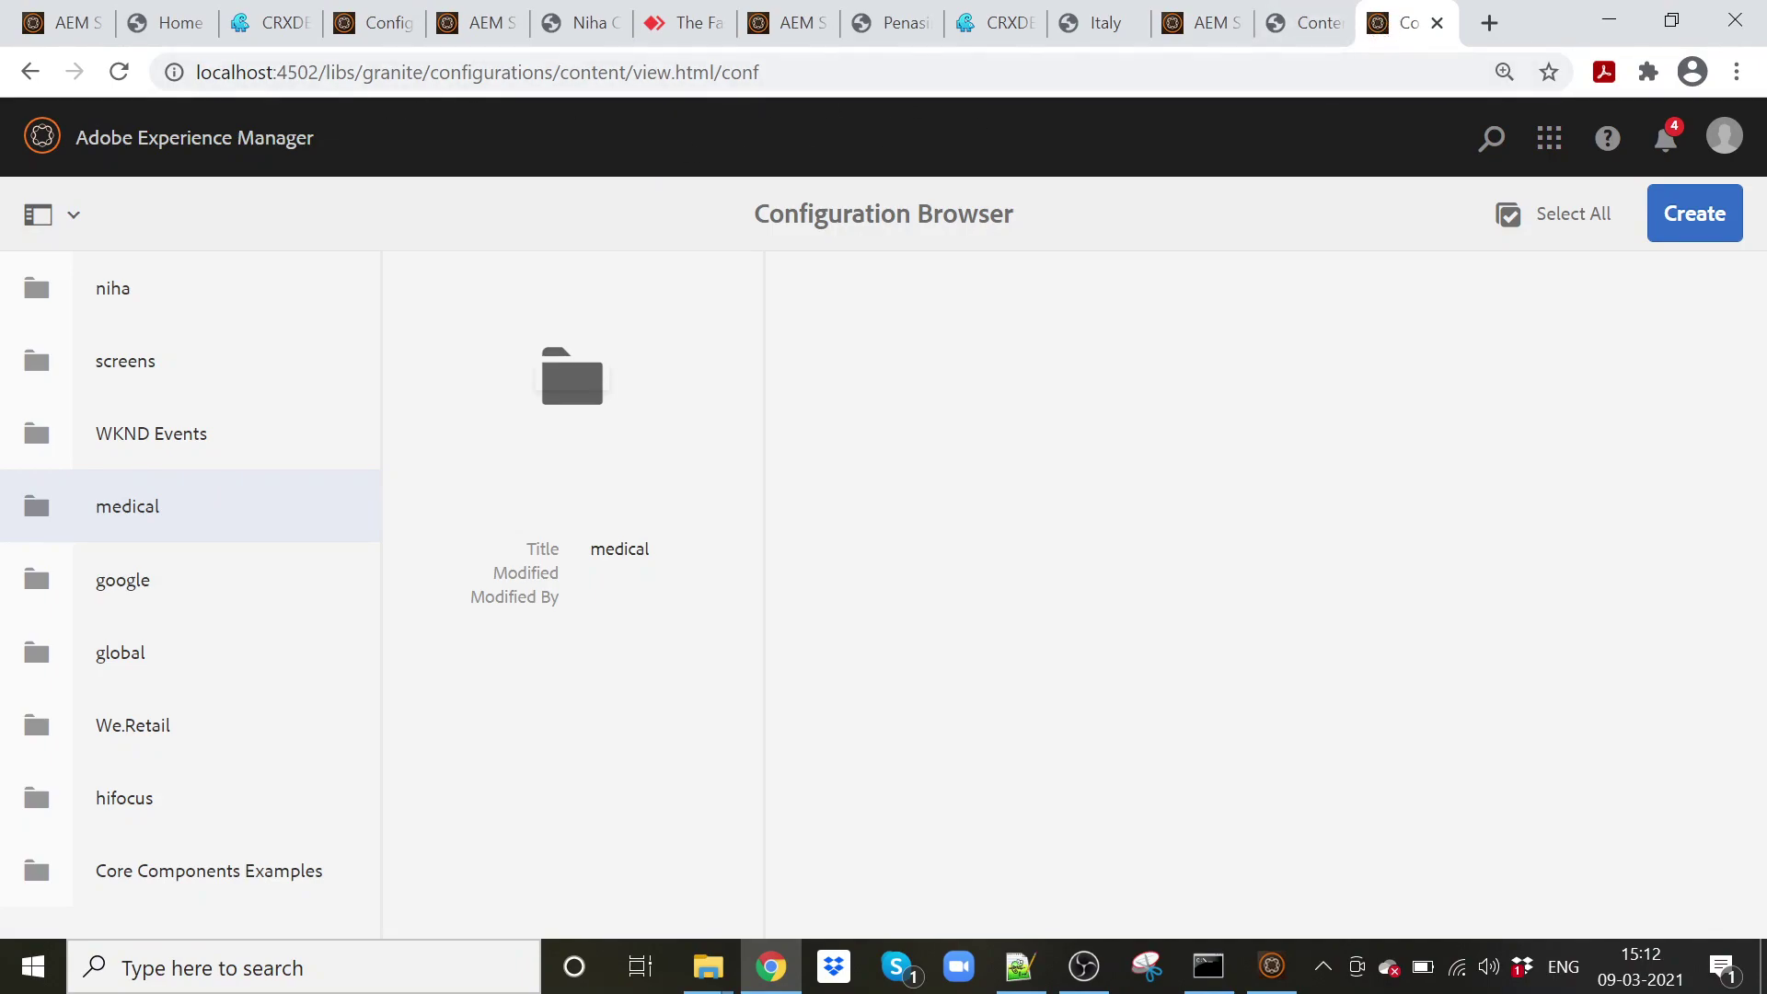
left_click_drag(333, 72, 1135, 129)
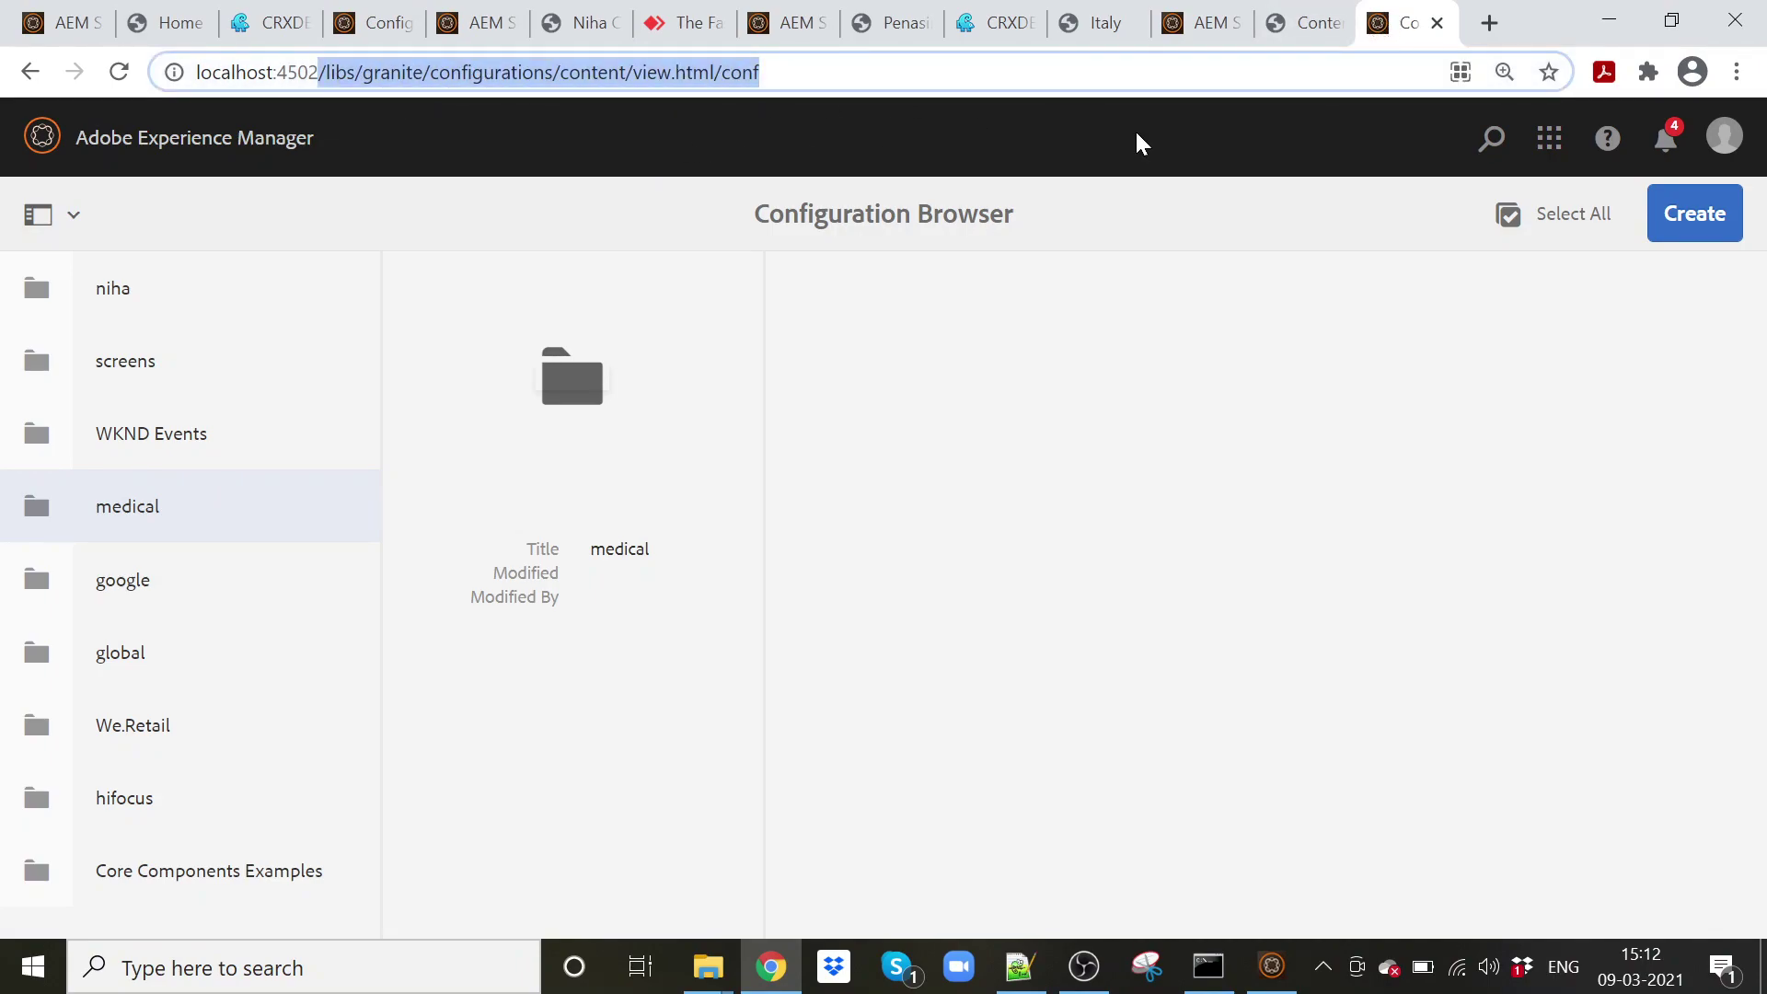
key("BackSpace")
key("Return")
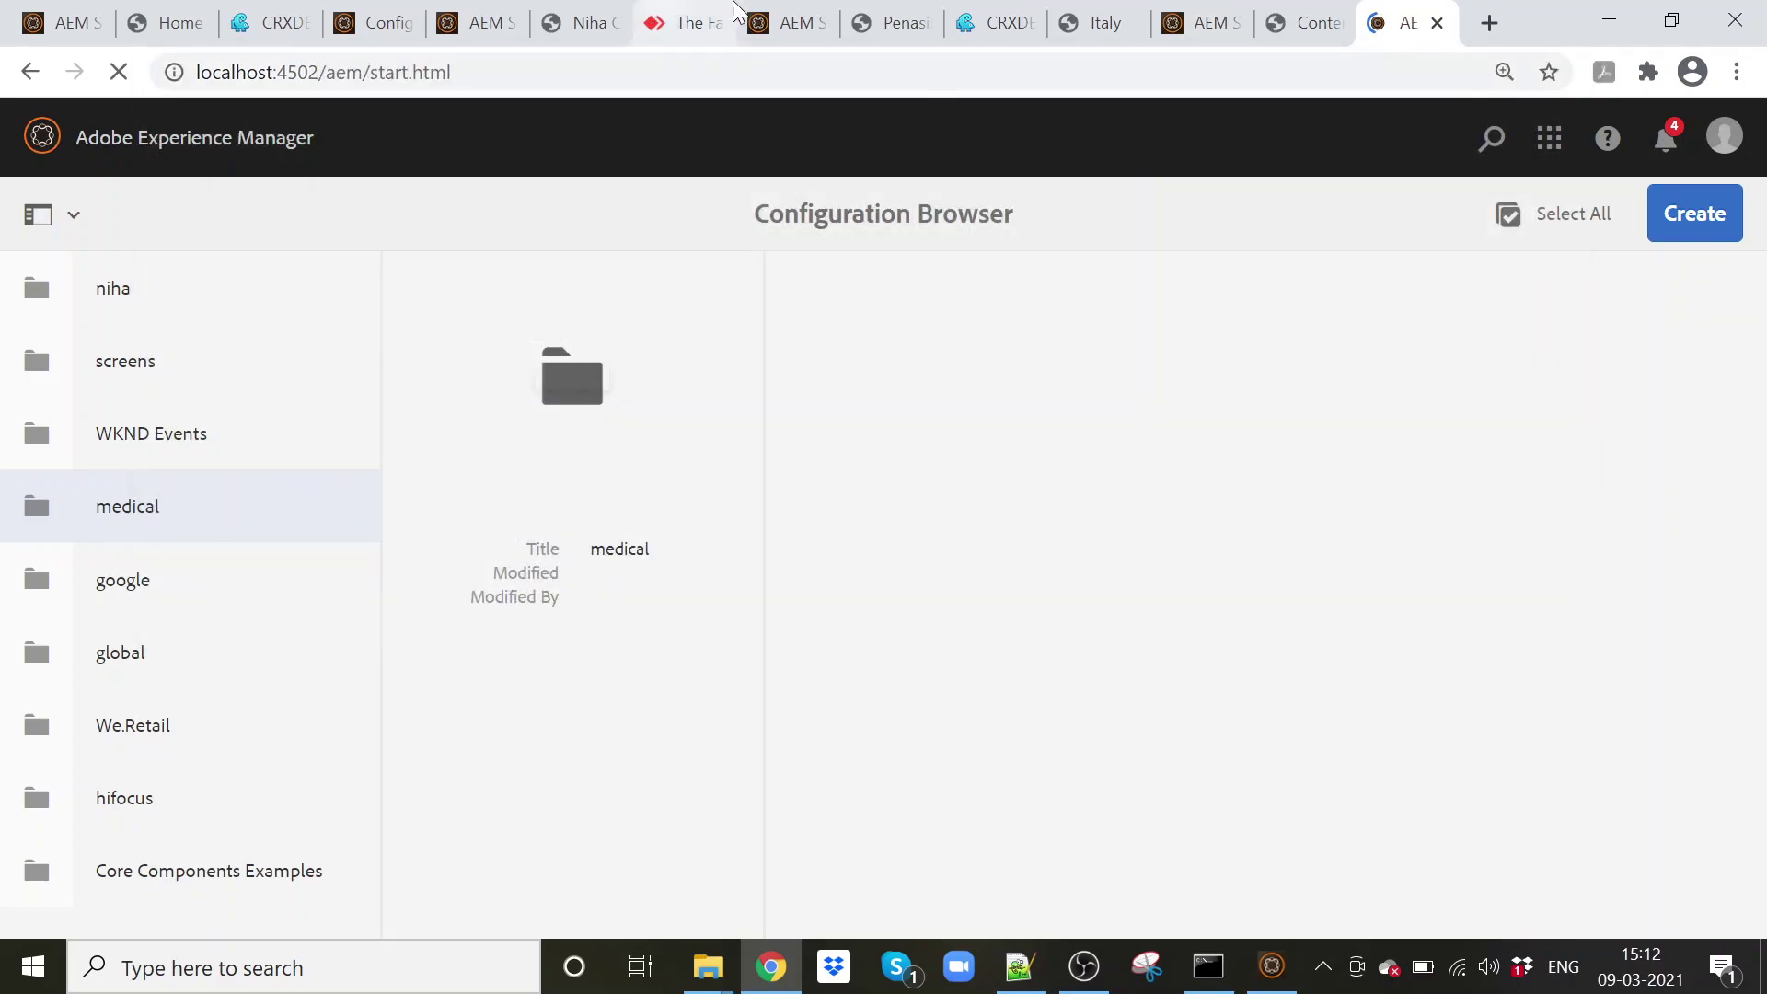
- Return to CRXDE Lite and refresh the template-types node under /conf/medical/settings/wcm
left_click(1006, 20)
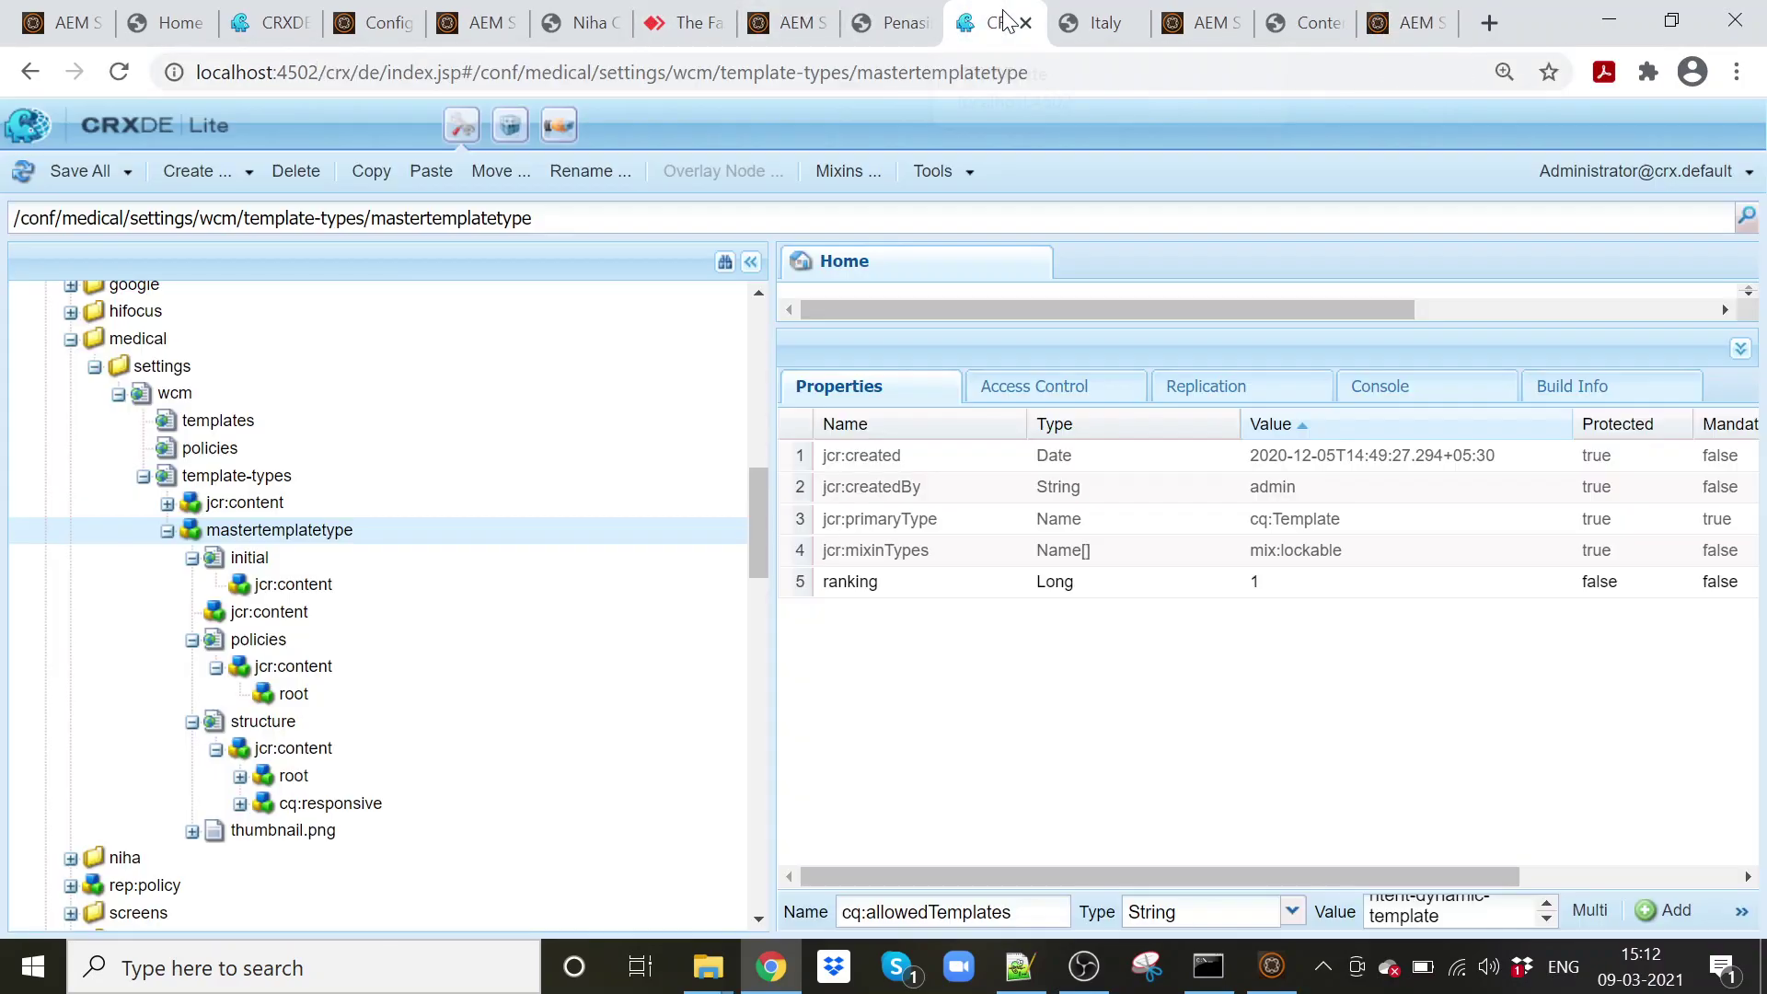
left_click(237, 475)
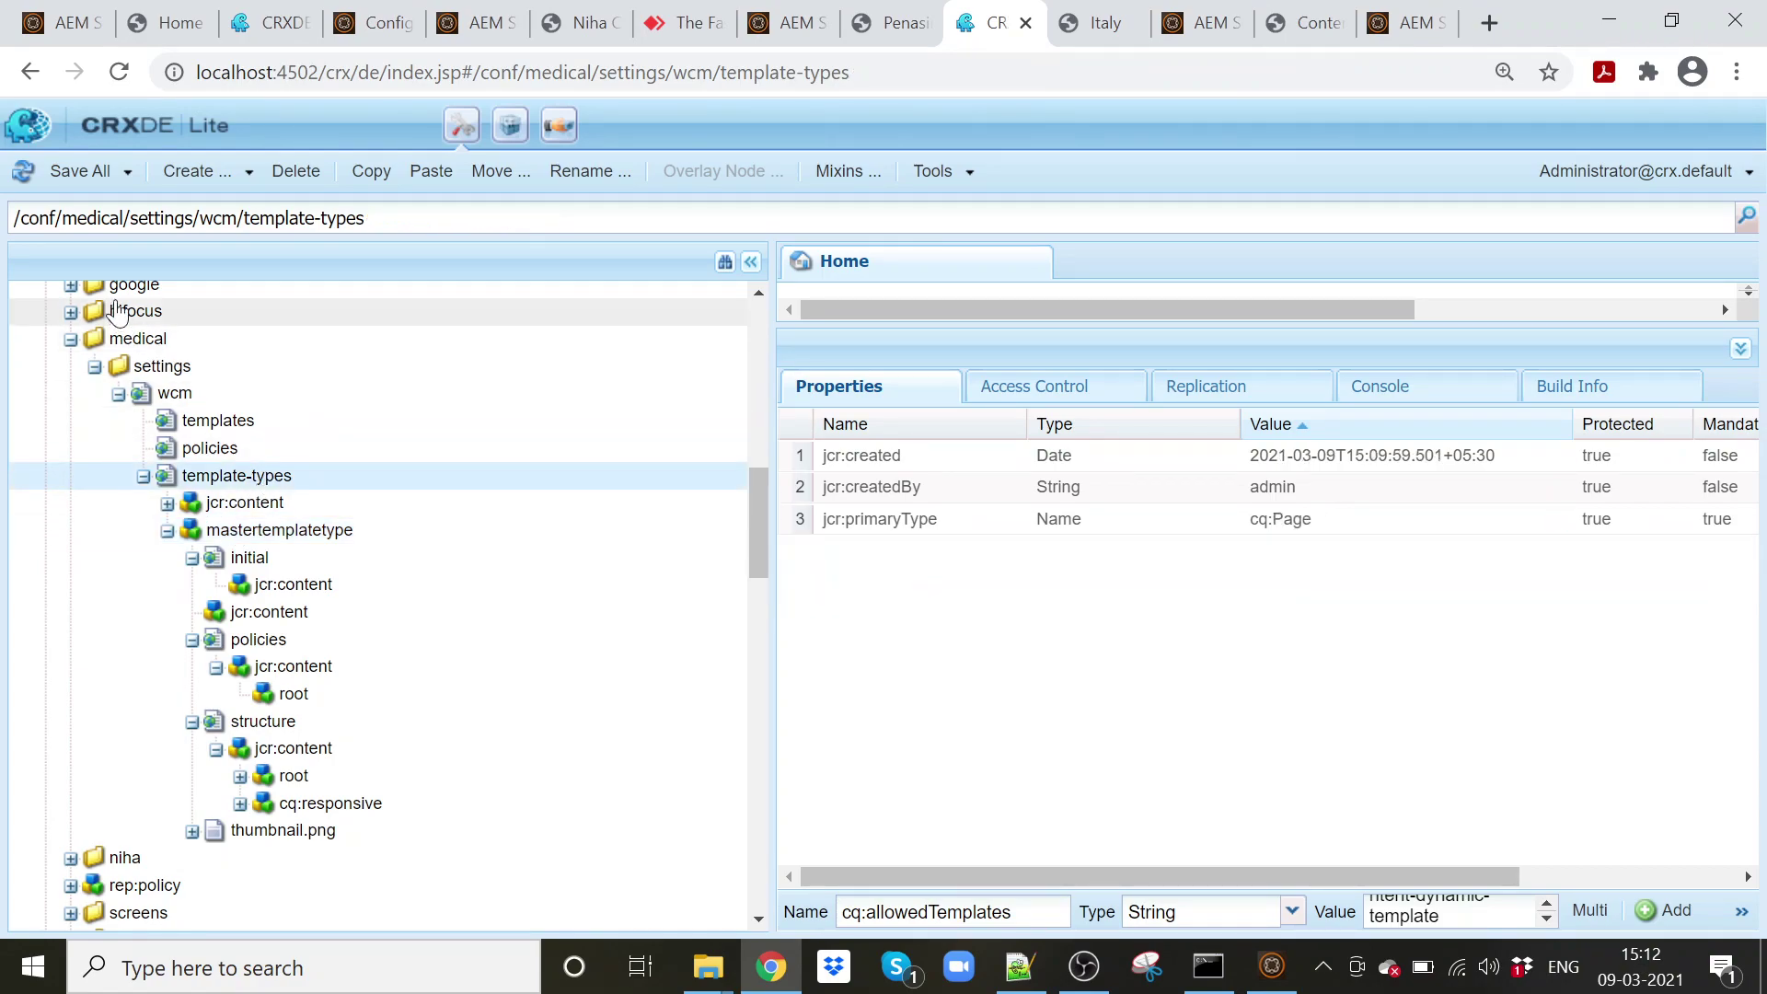
left_click(25, 175)
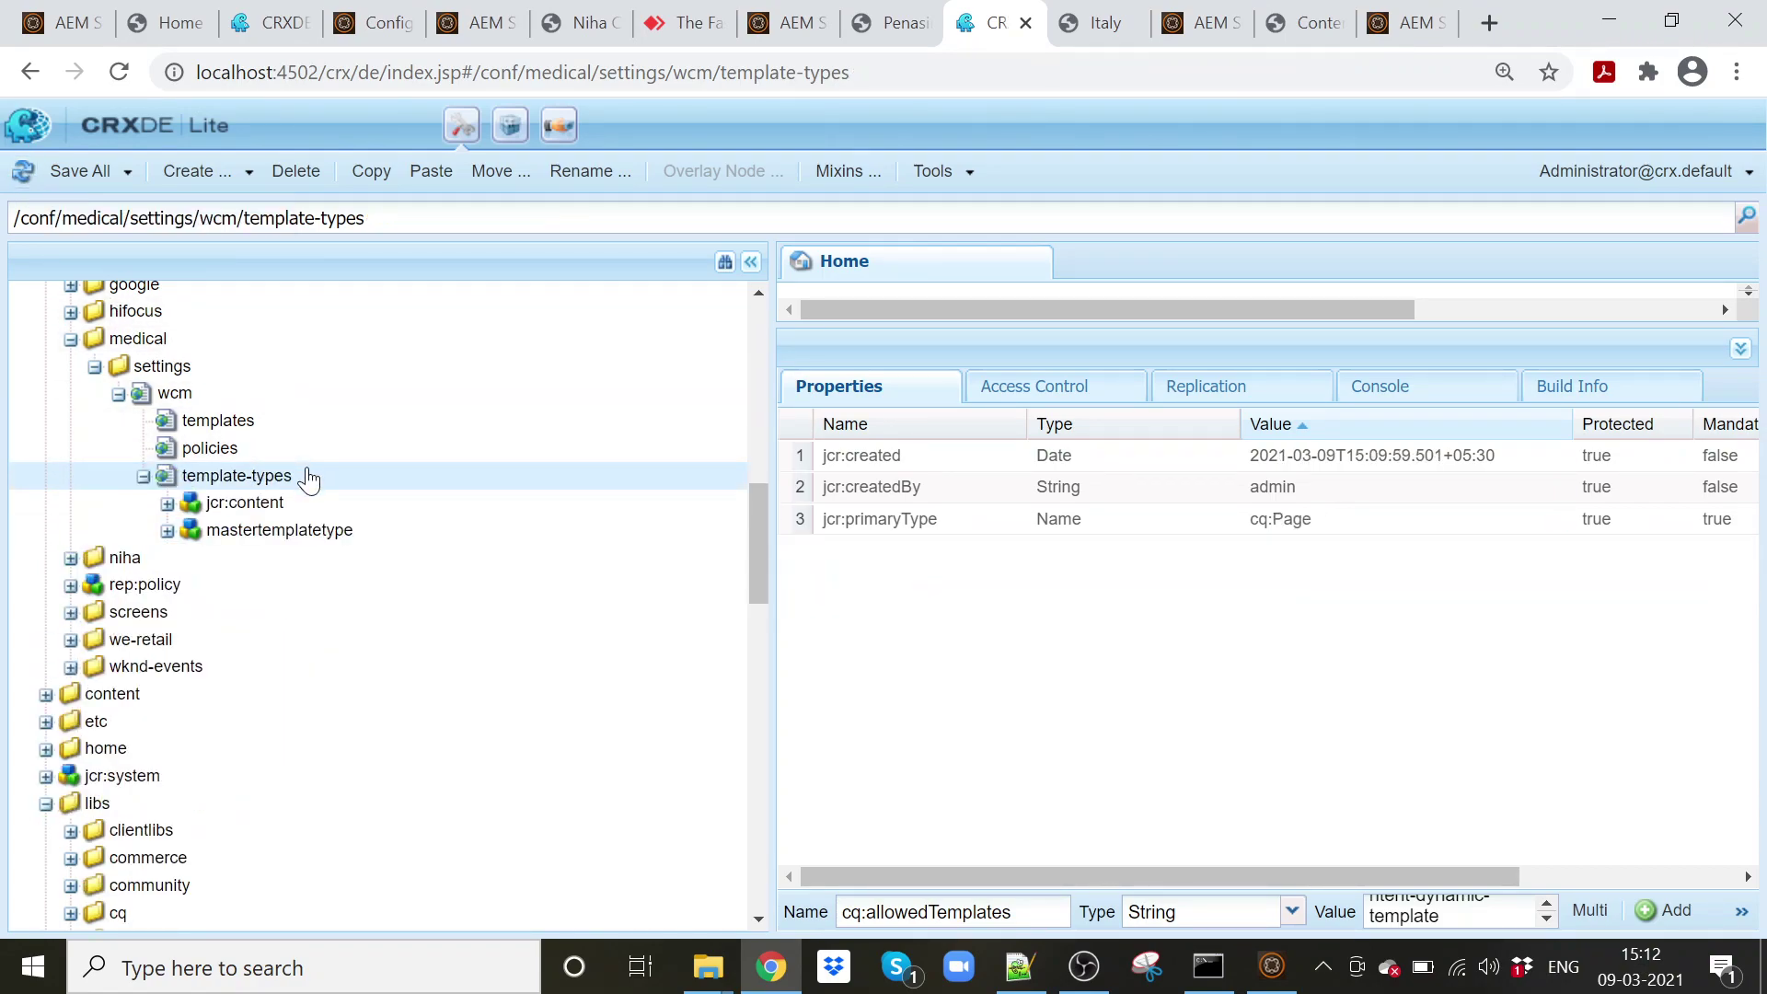
- Switch to the Adobe Experience Manager start page tab and open the medical folder in the Templates console
double_click(322, 541)
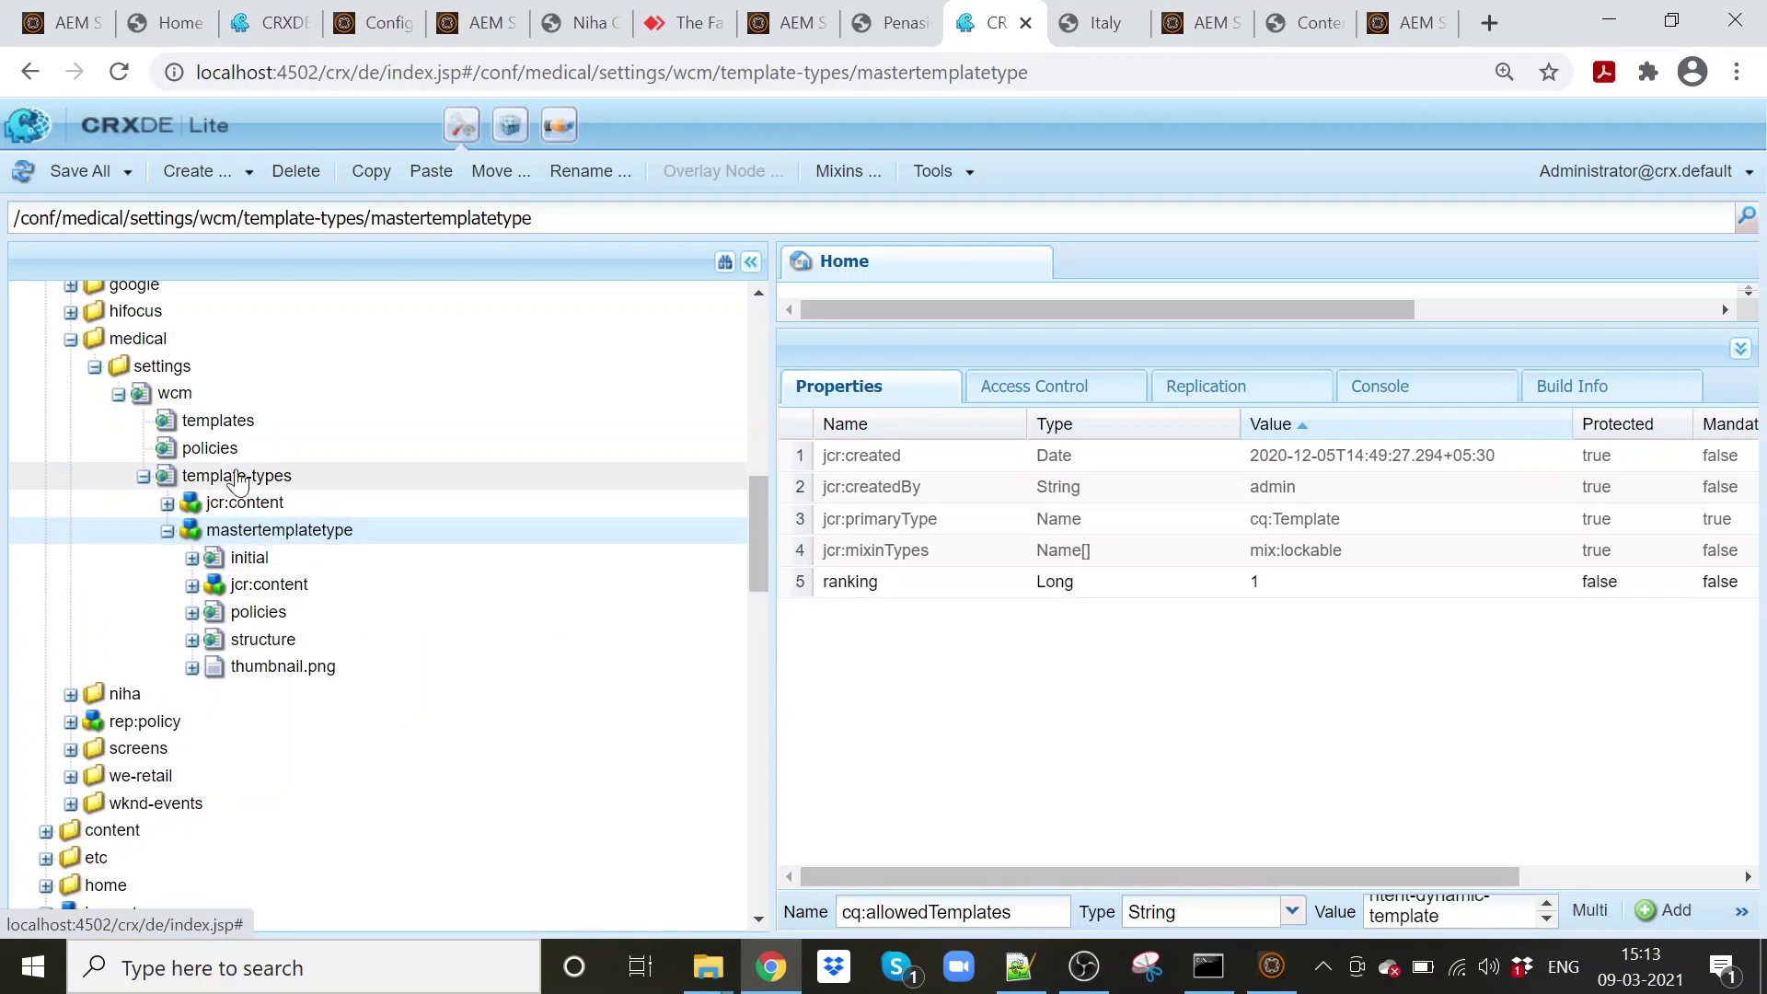
left_click(237, 423)
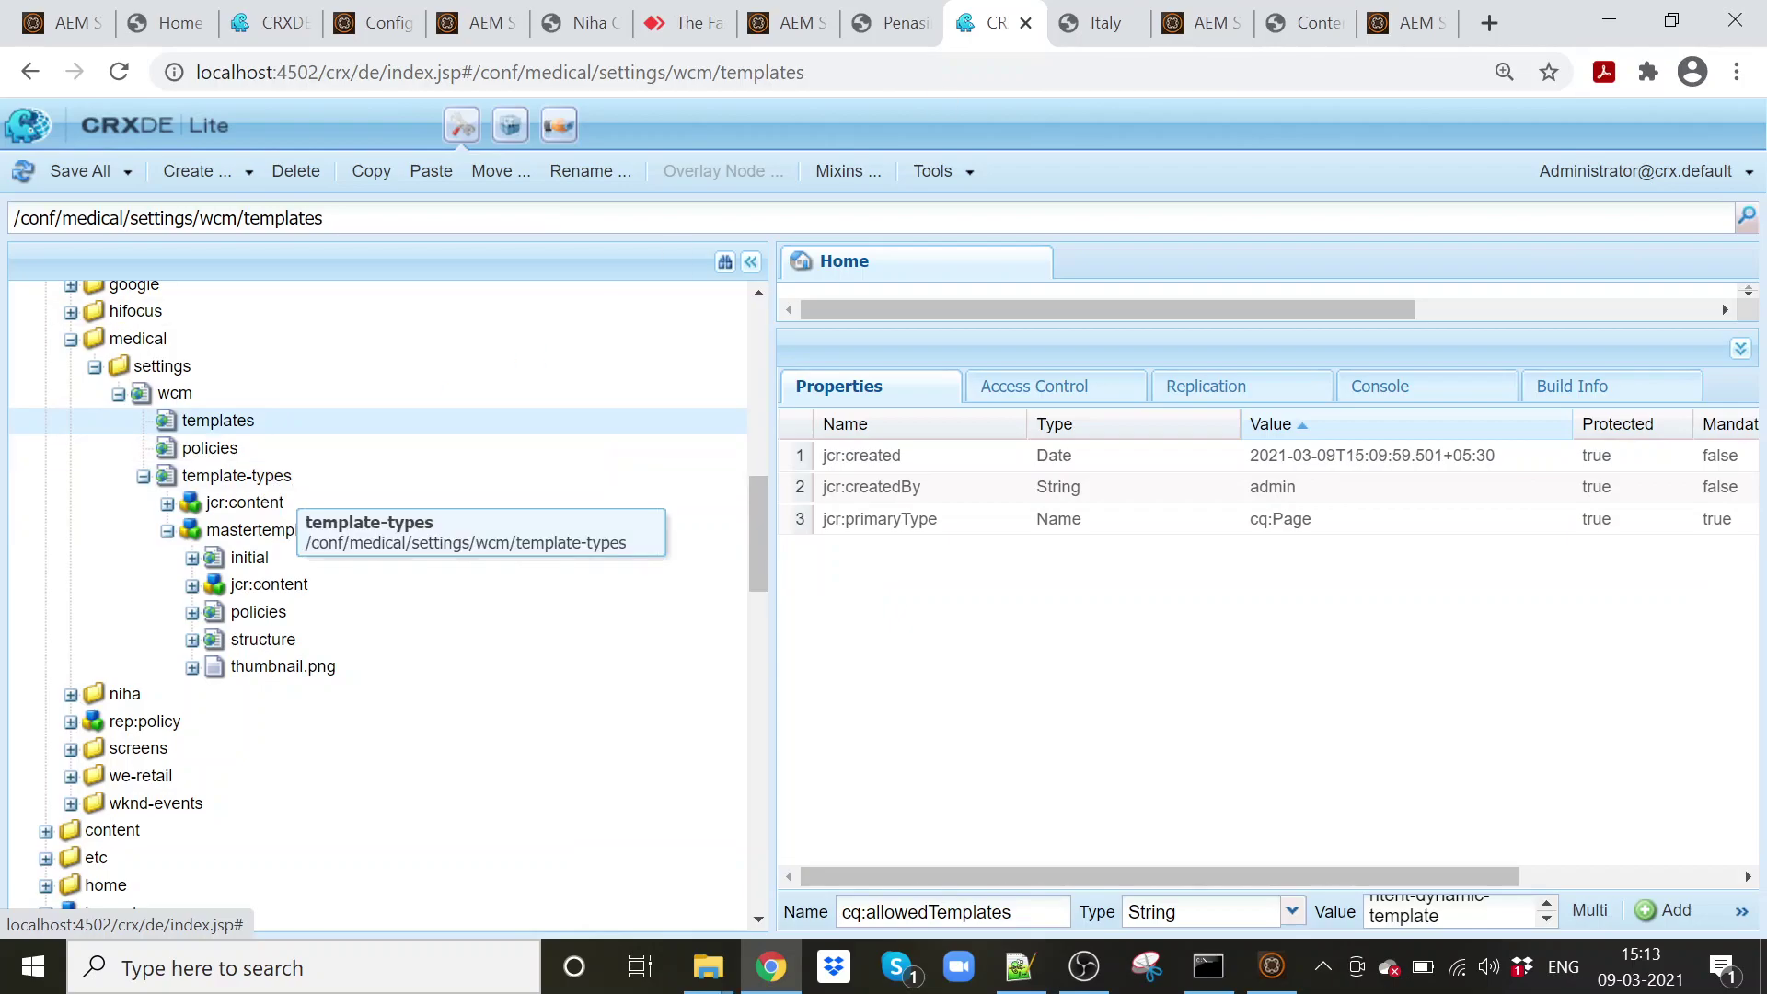
left_click(1381, 13)
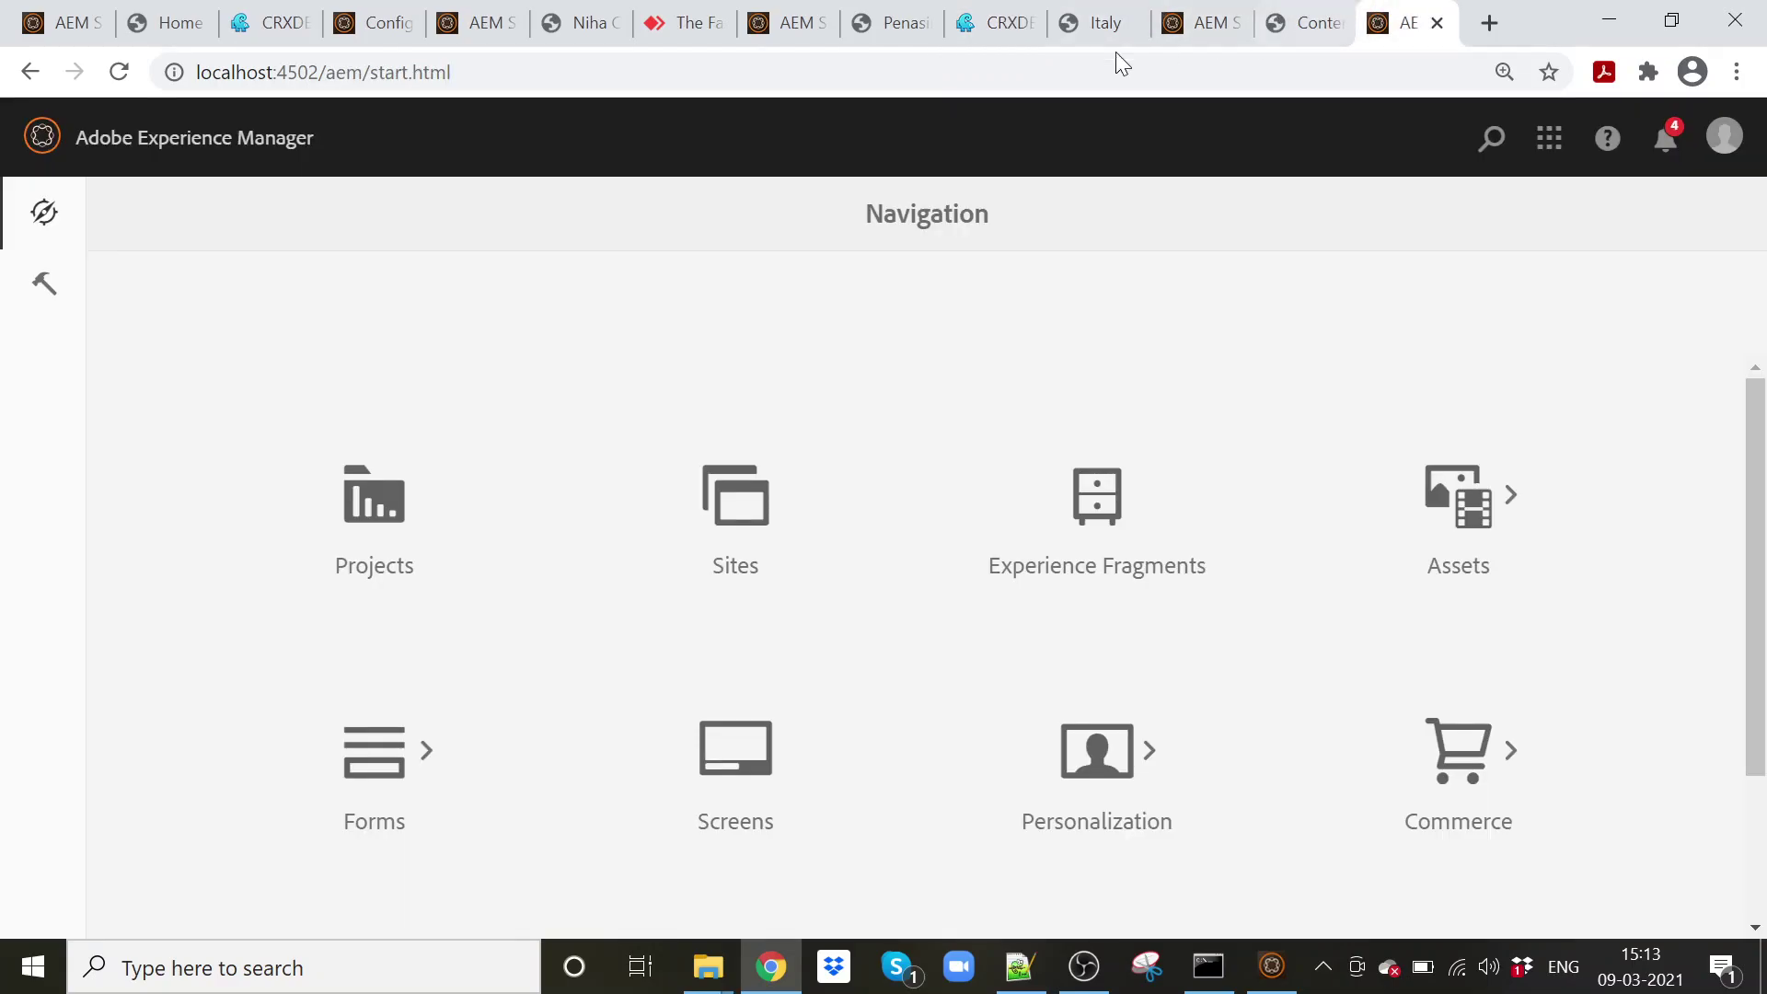
left_click(43, 289)
scroll(1088, 557, "down", 5)
left_click(1045, 394)
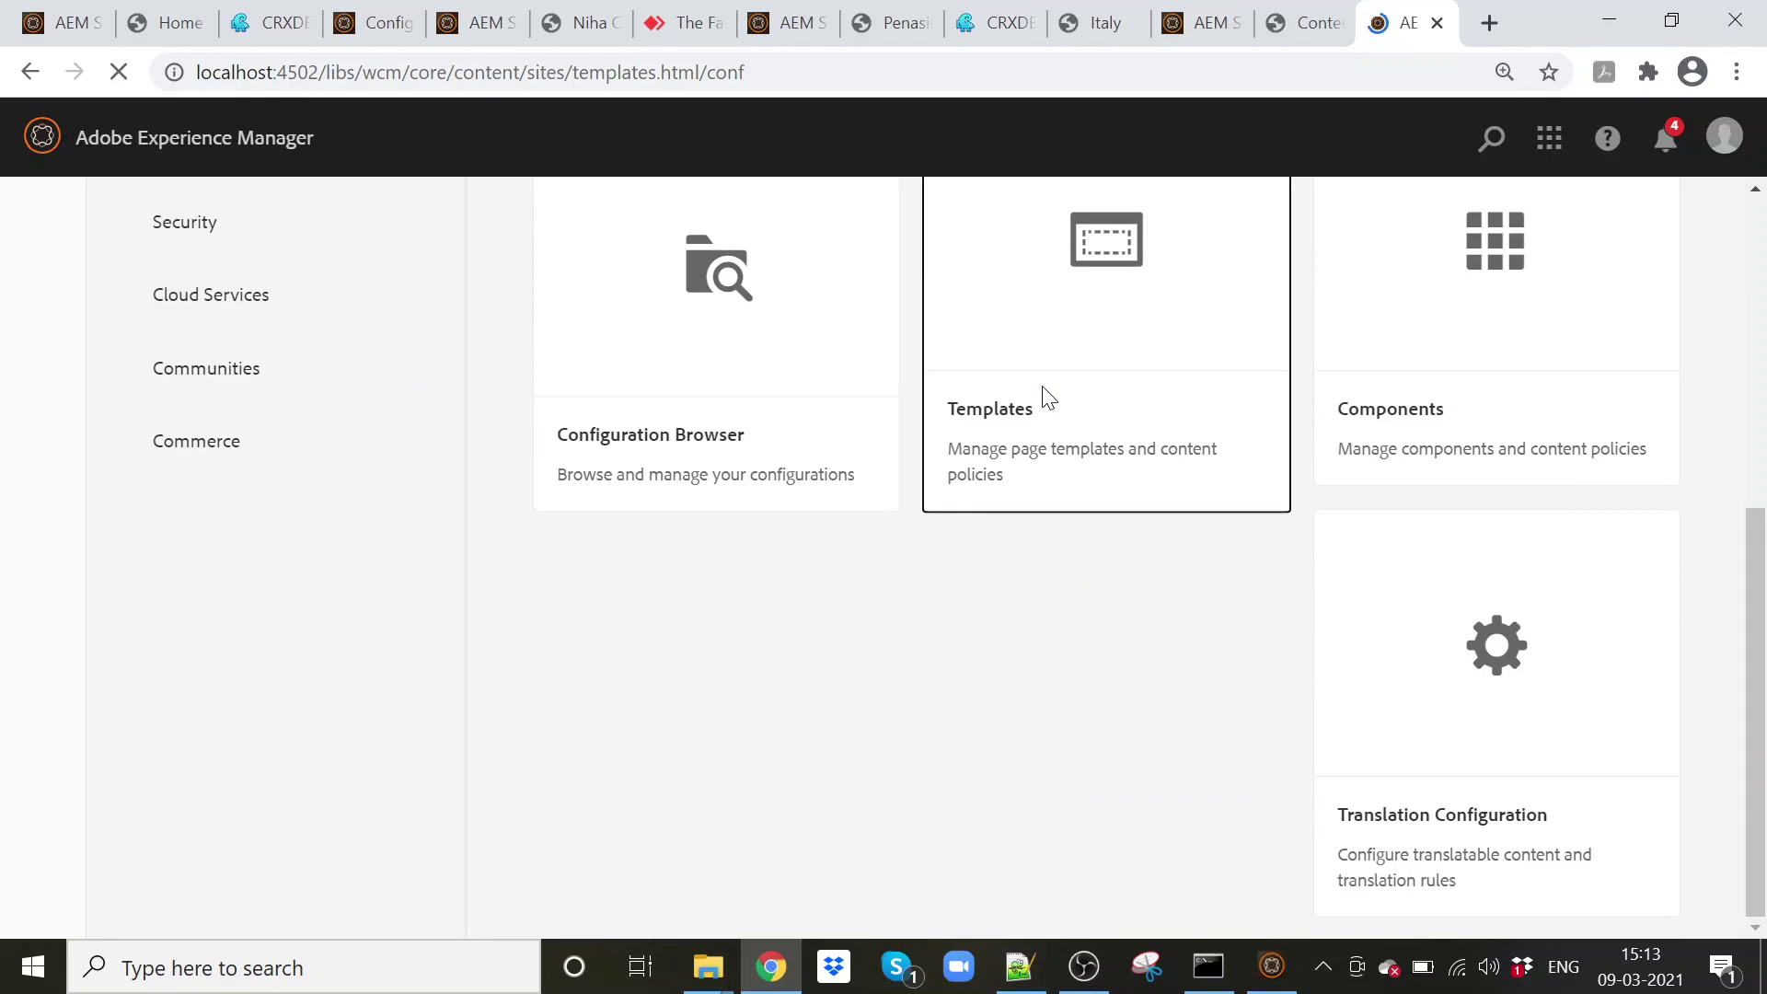
scroll(1274, 509, "down", 1)
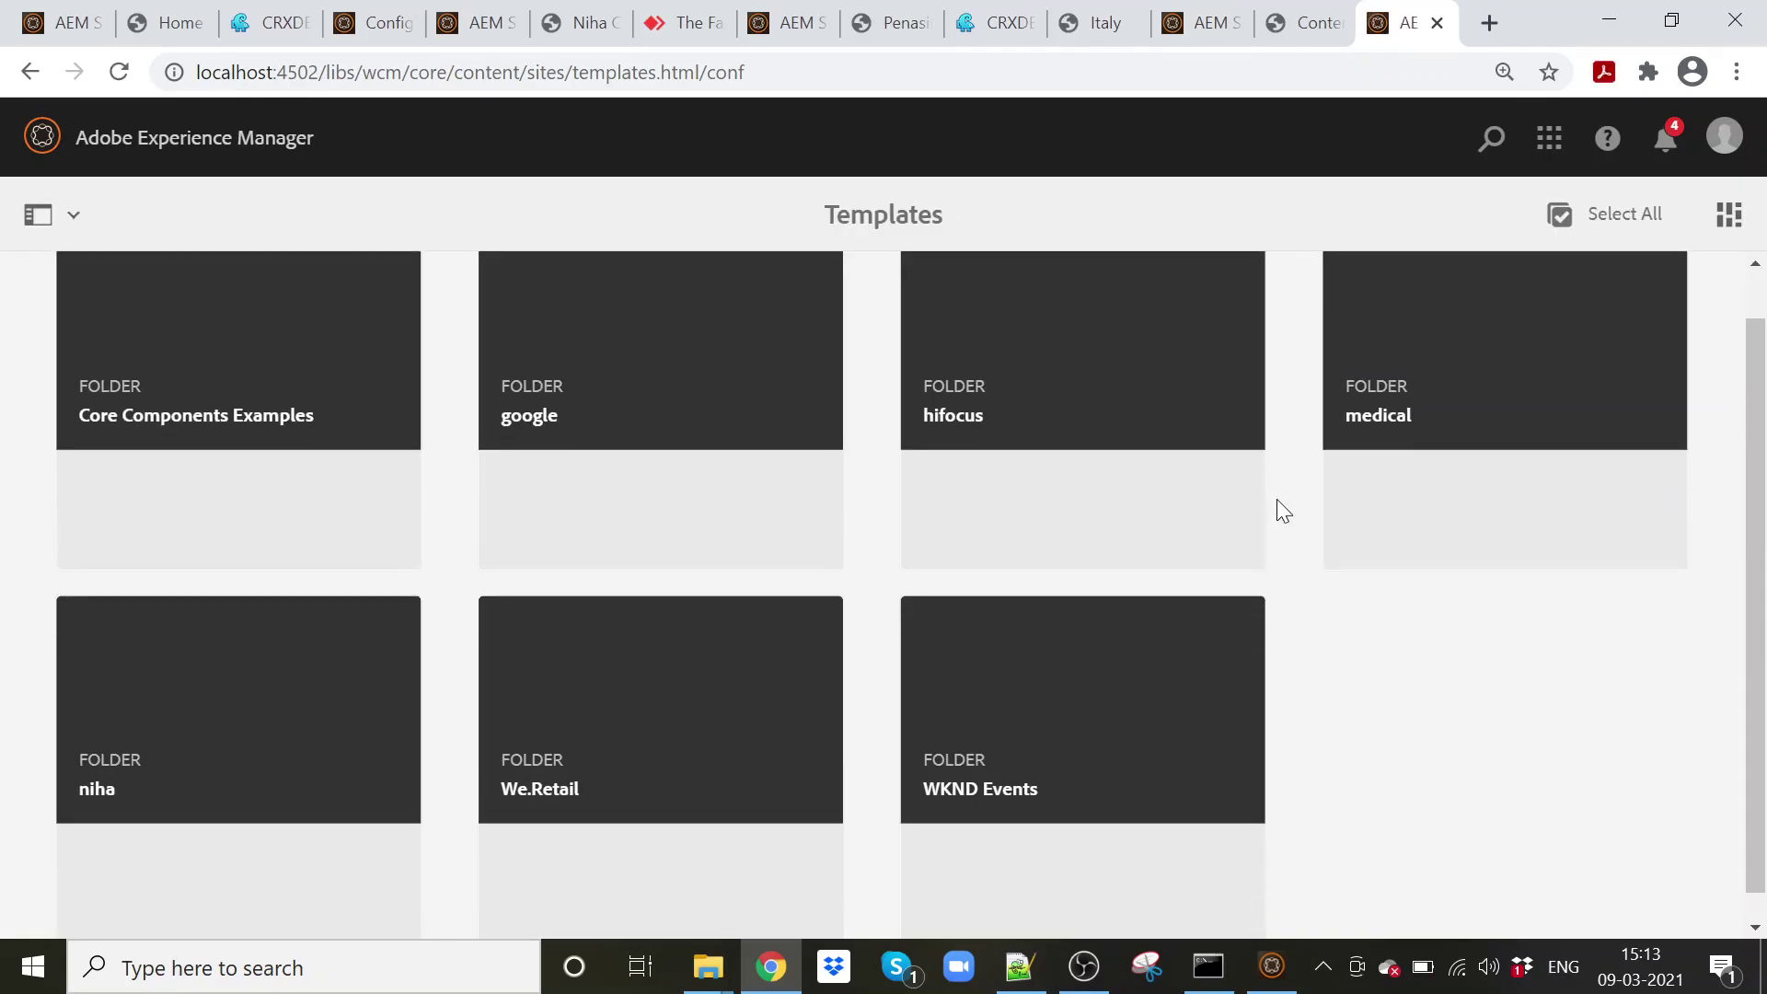
left_click(1483, 373)
- Create a template titled Master Page Dynamic Template from Master Template Type [Medical] and open it for editing
left_click(1634, 225)
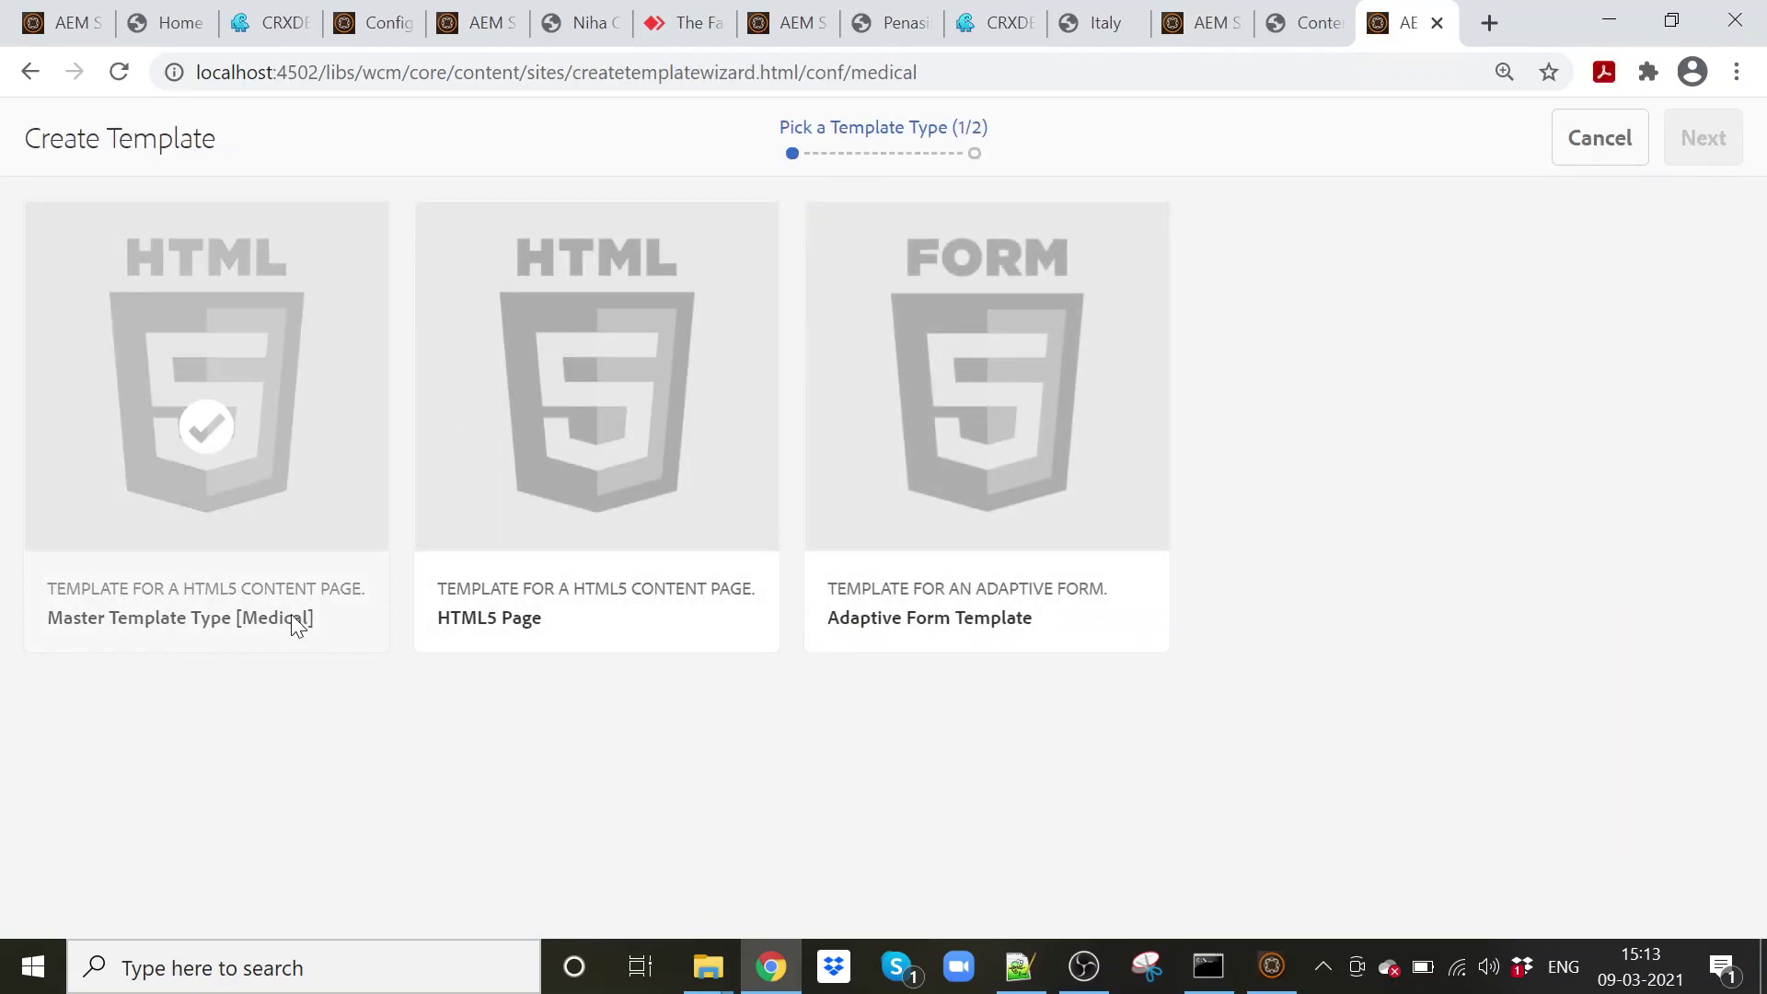
left_click(217, 421)
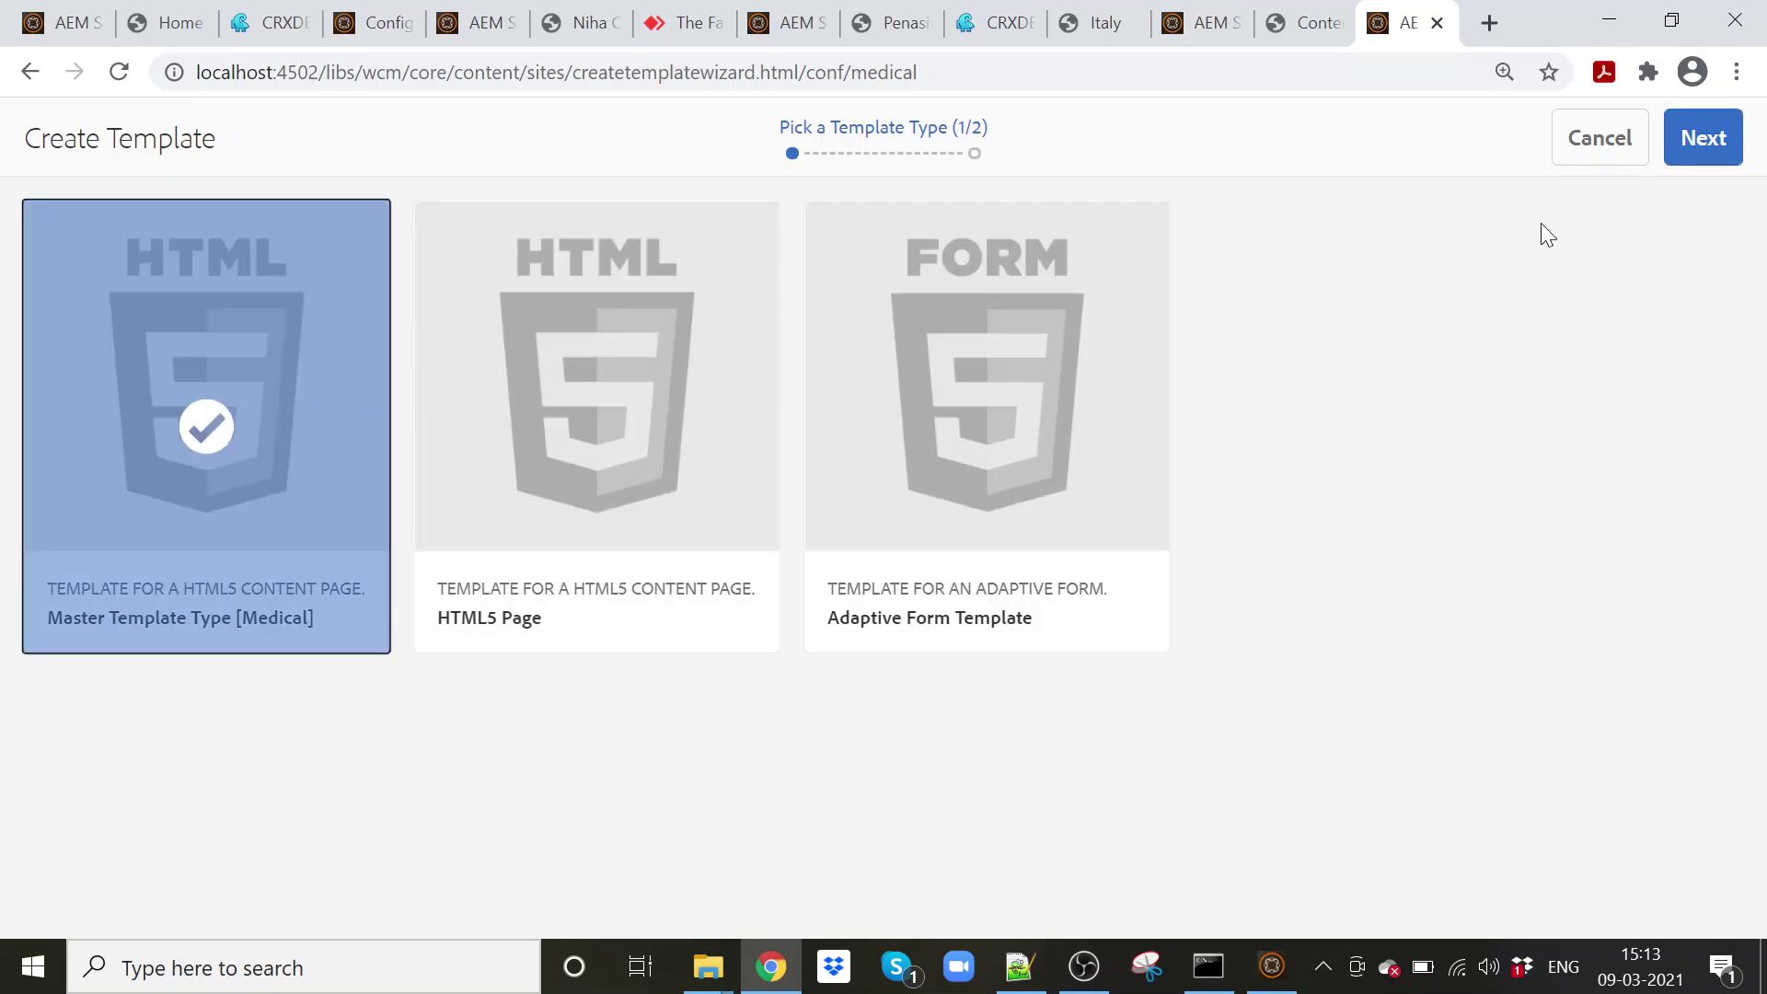
left_click(1714, 143)
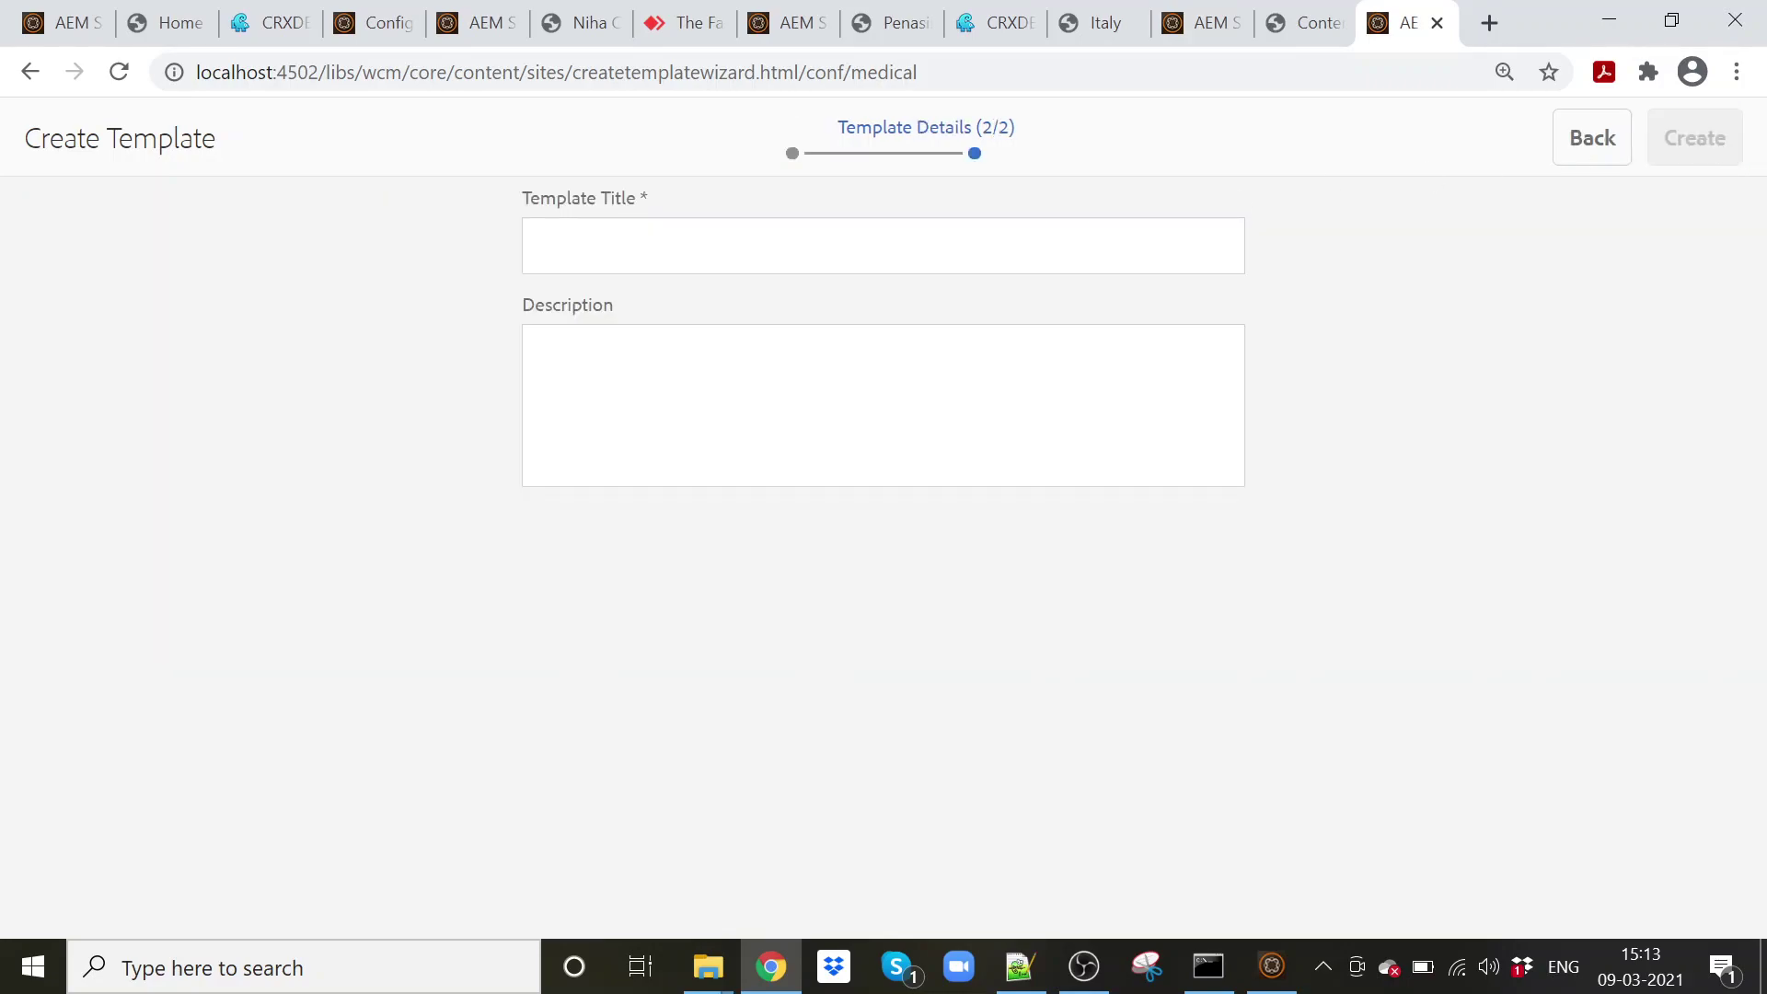
left_click(540, 246)
type("Master Page Dynam")
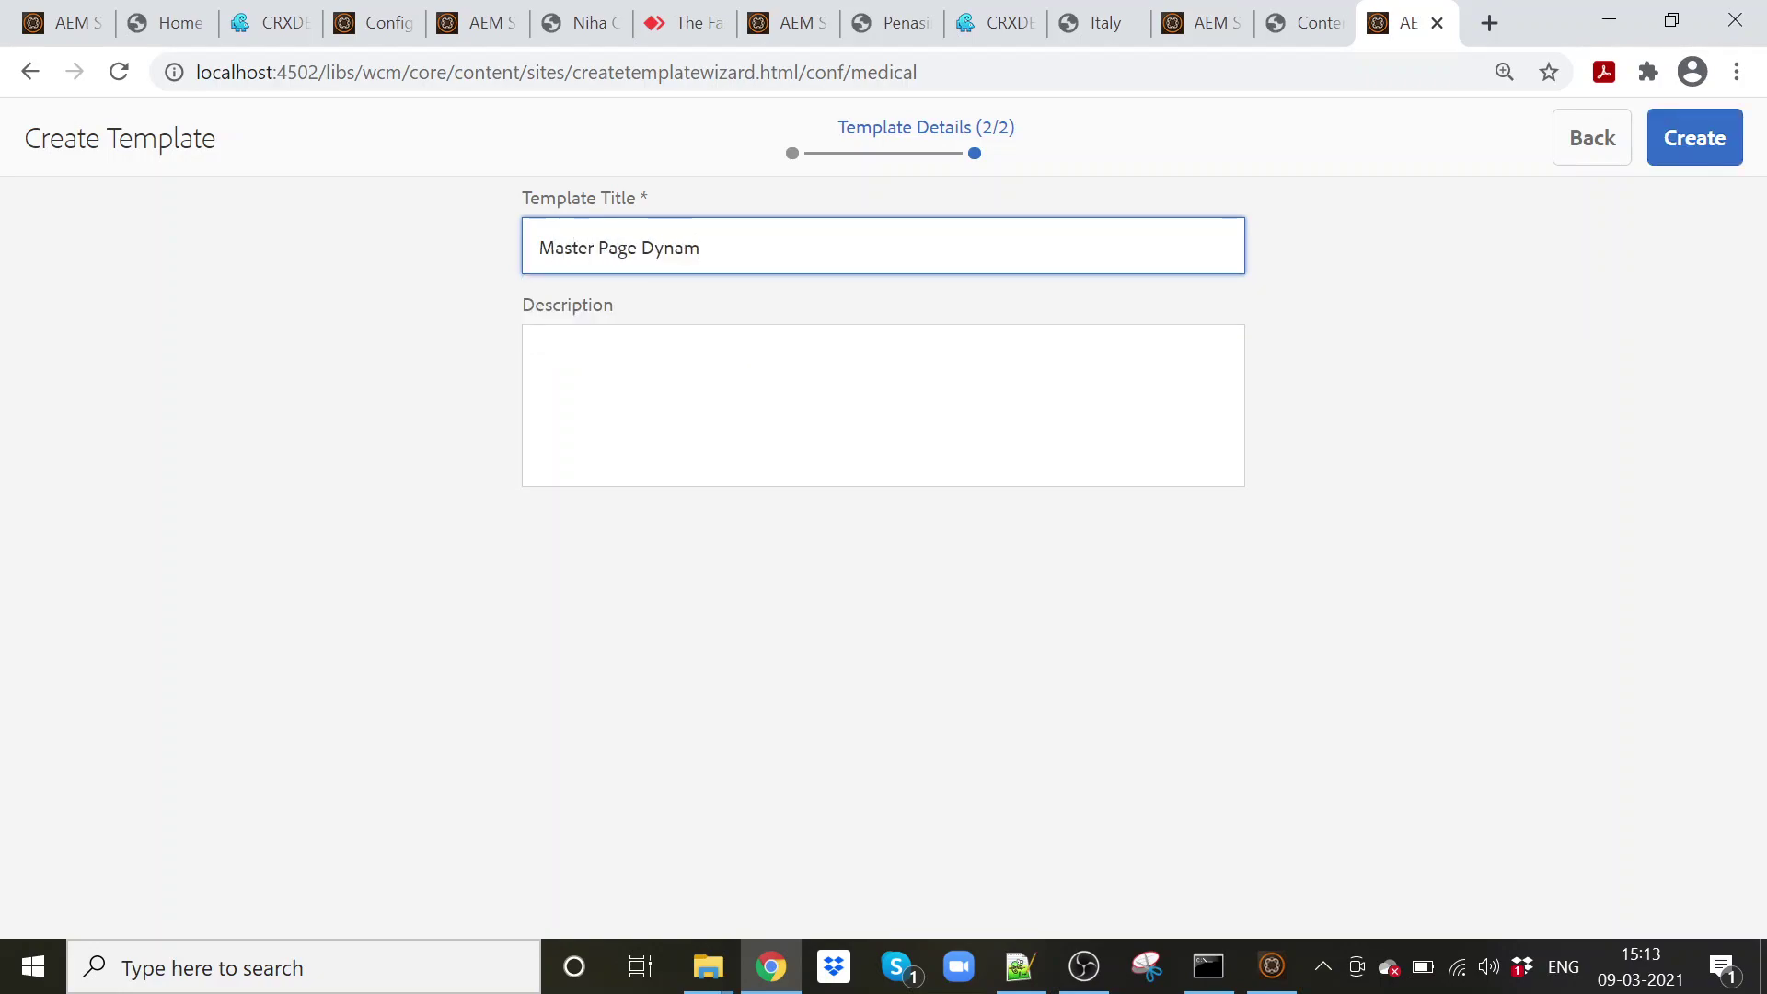
type("ic Template")
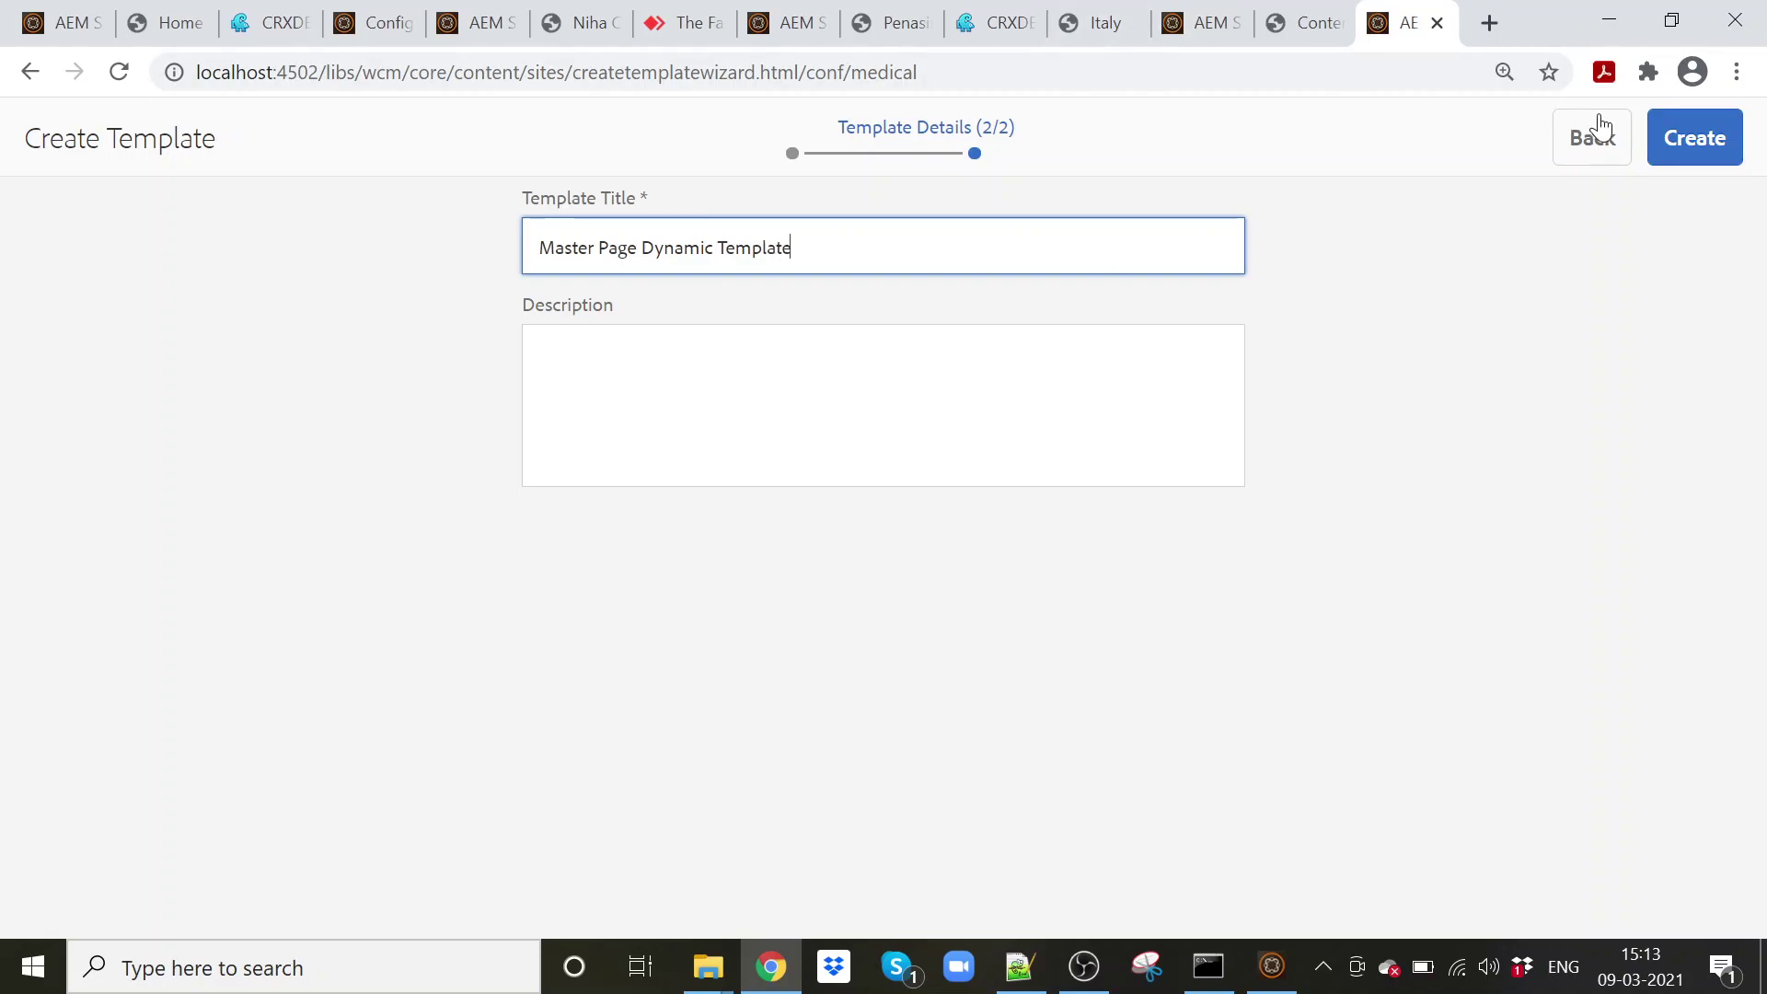
left_click(1704, 154)
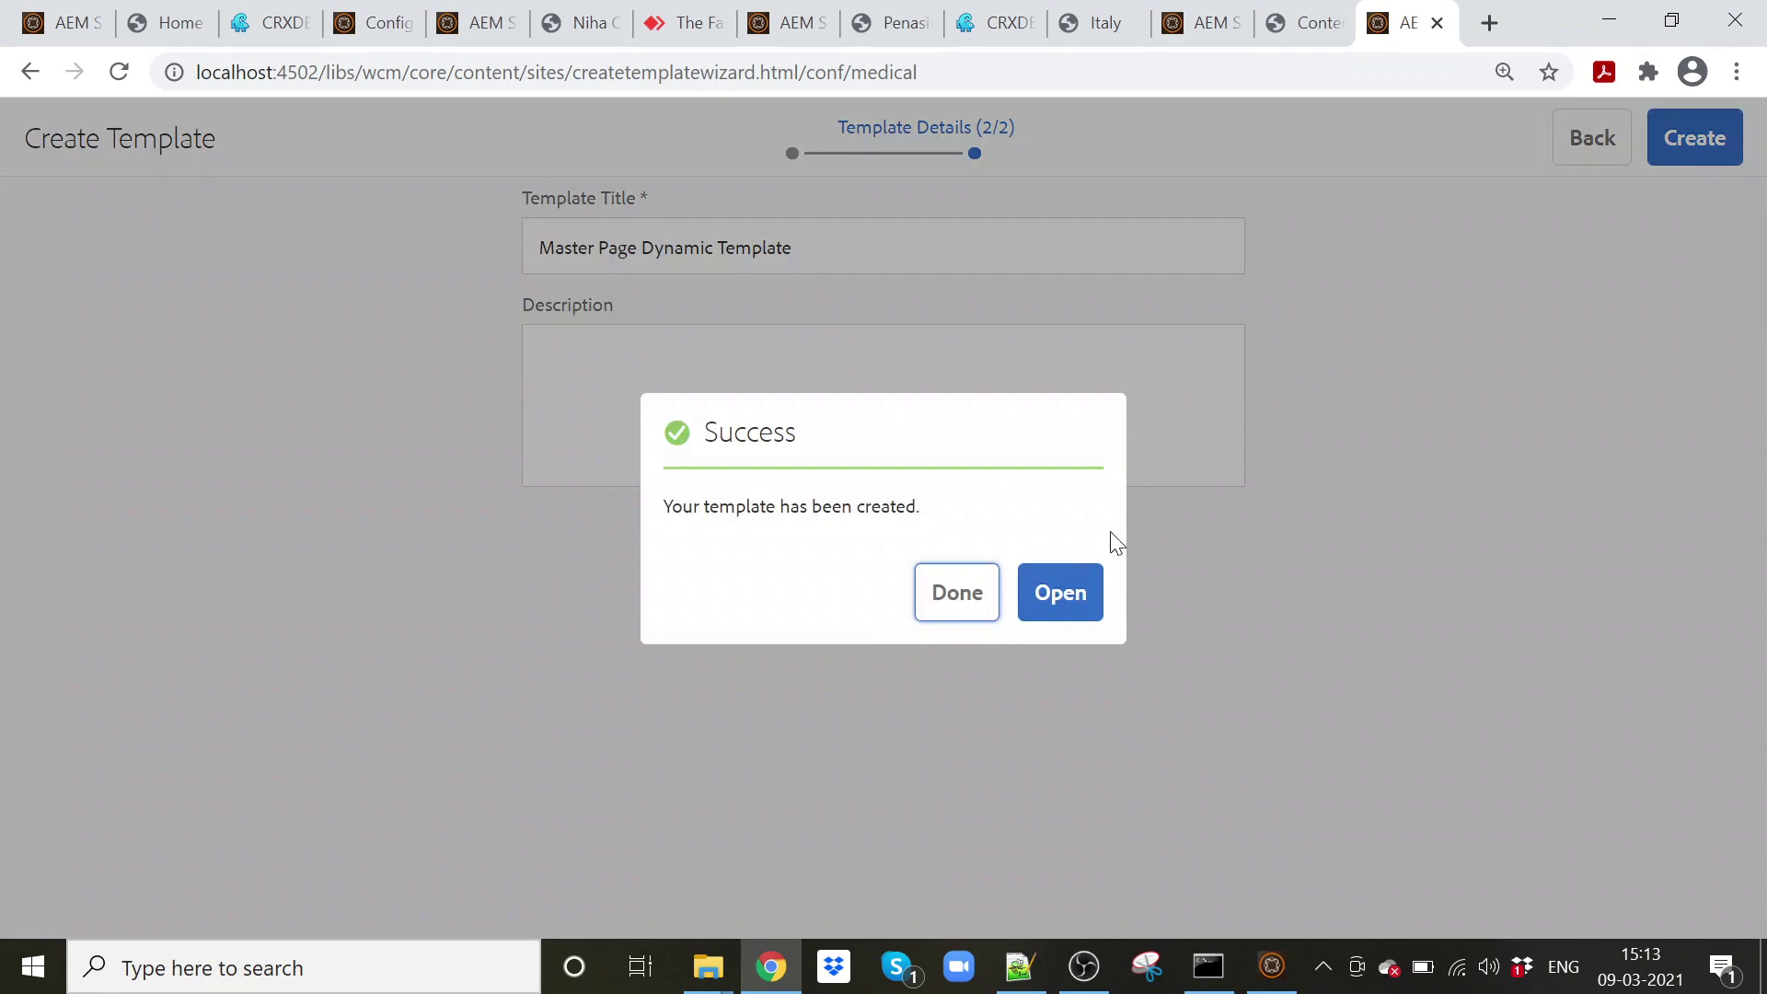
left_click(1049, 589)
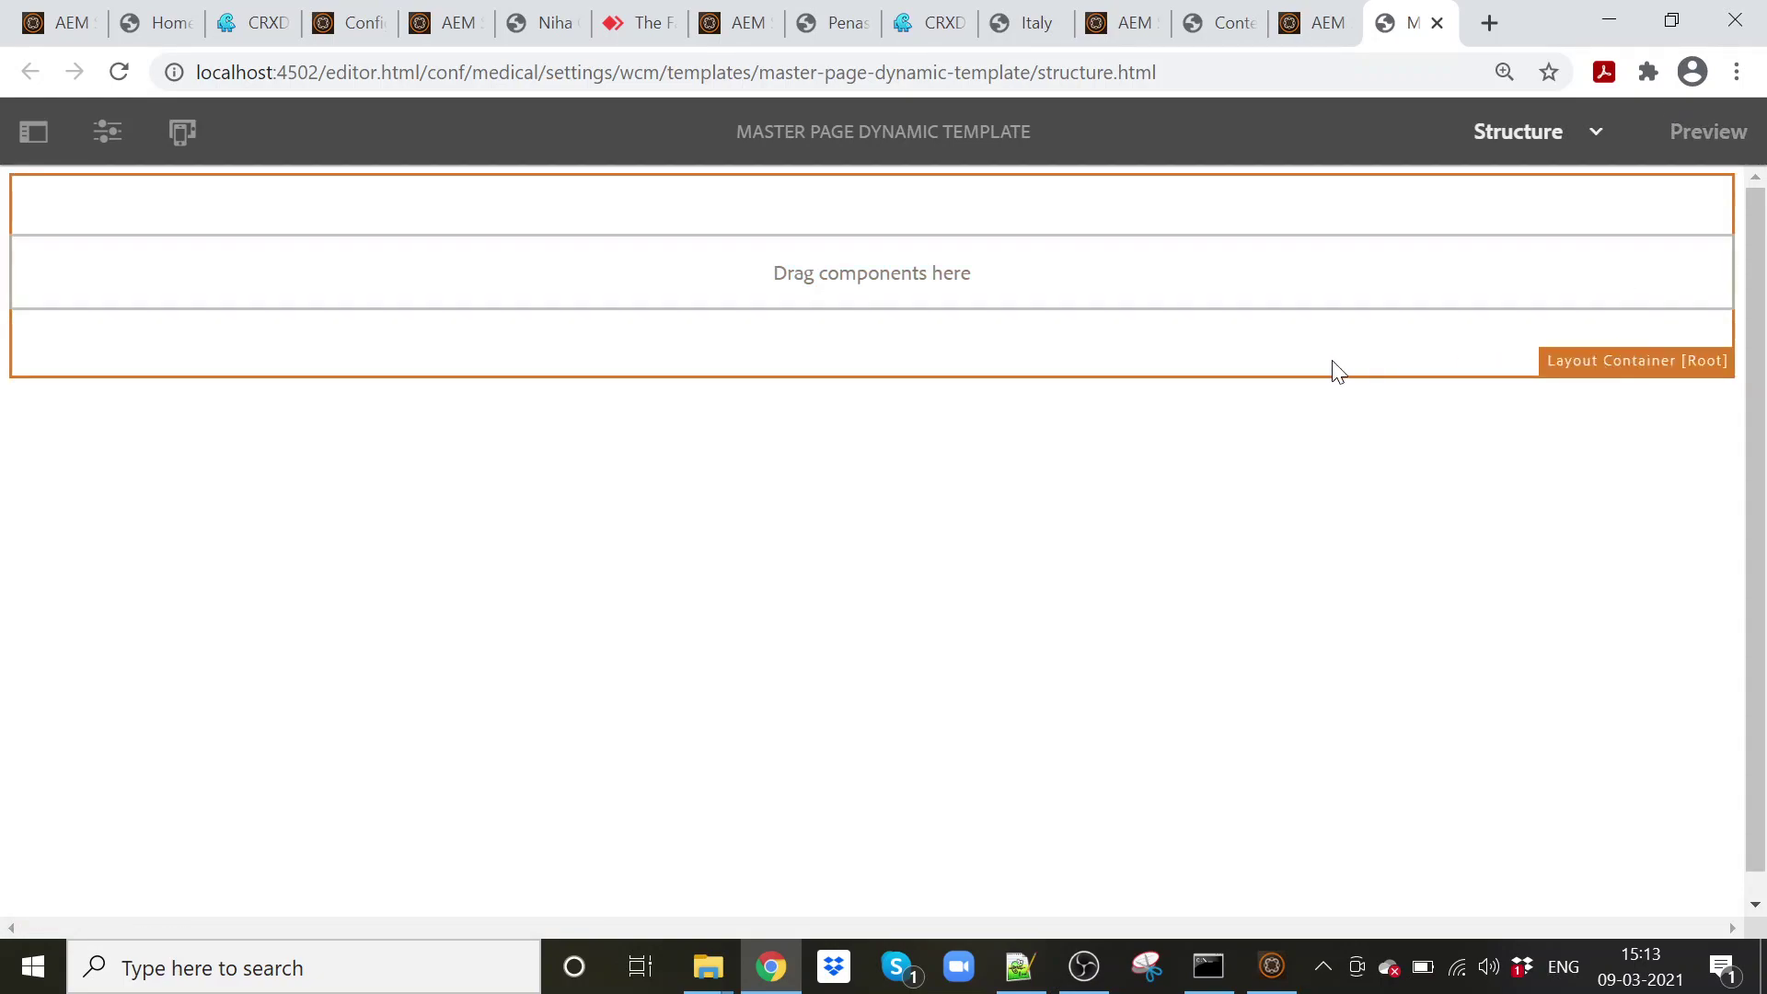
left_click(1338, 368)
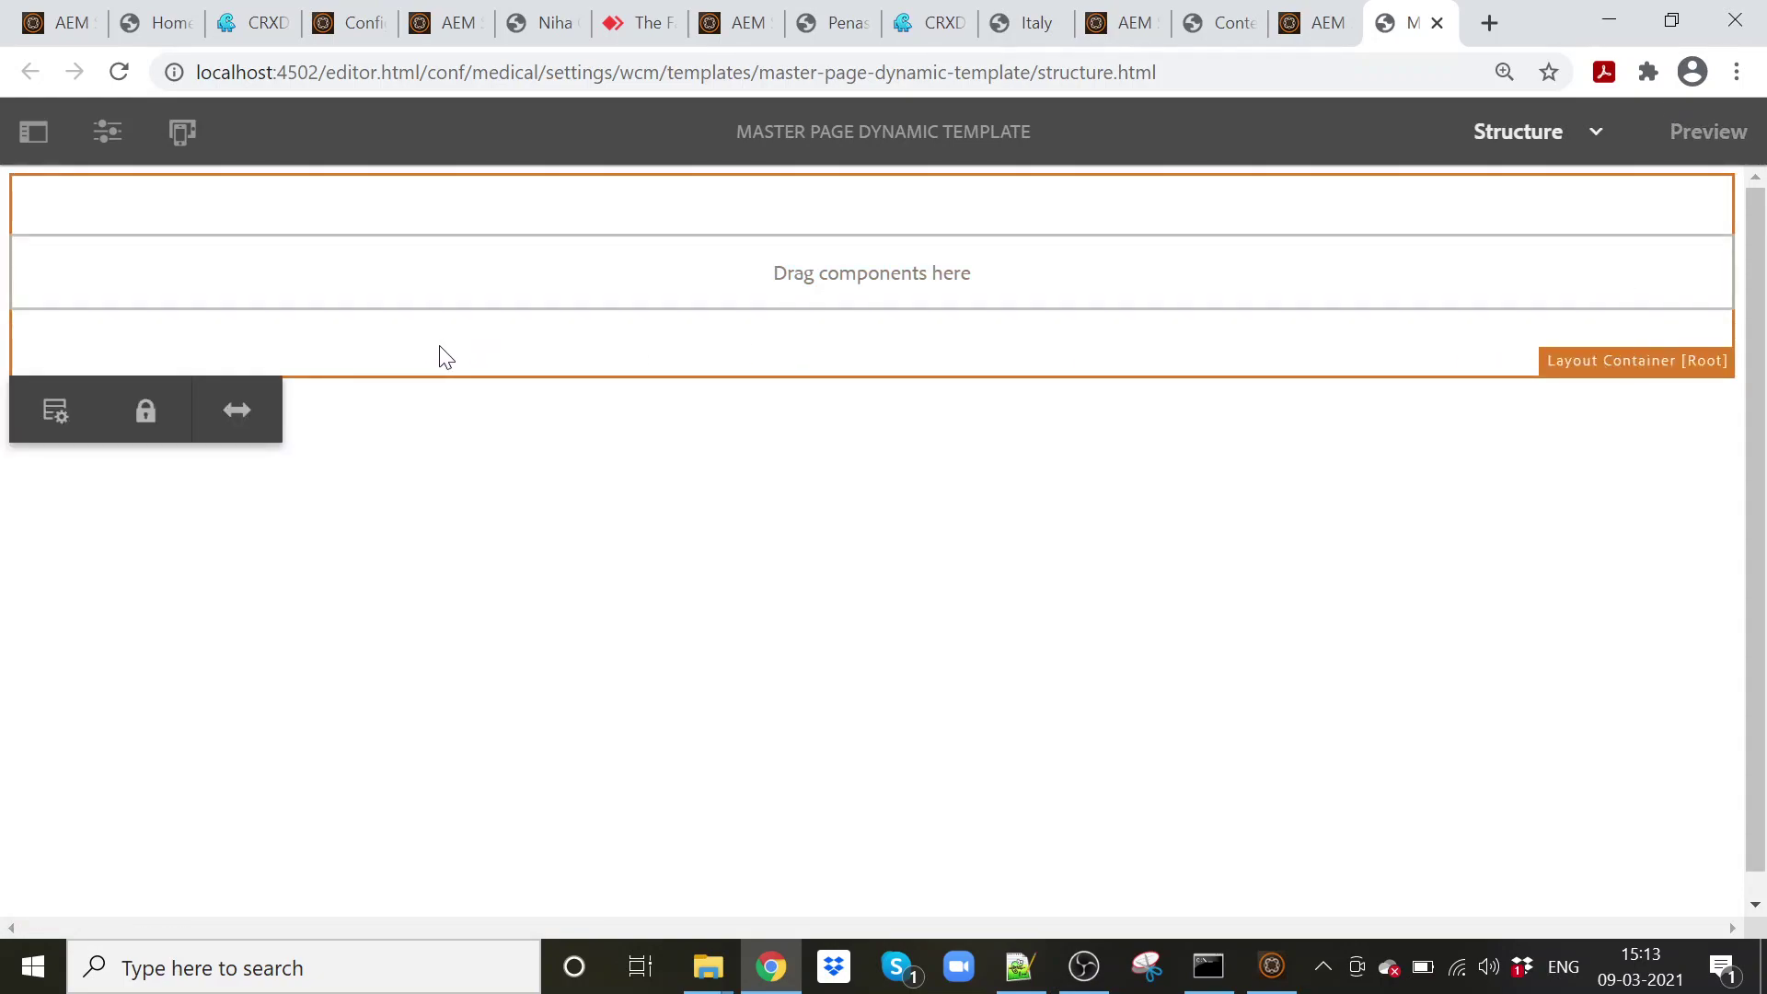
left_click(55, 414)
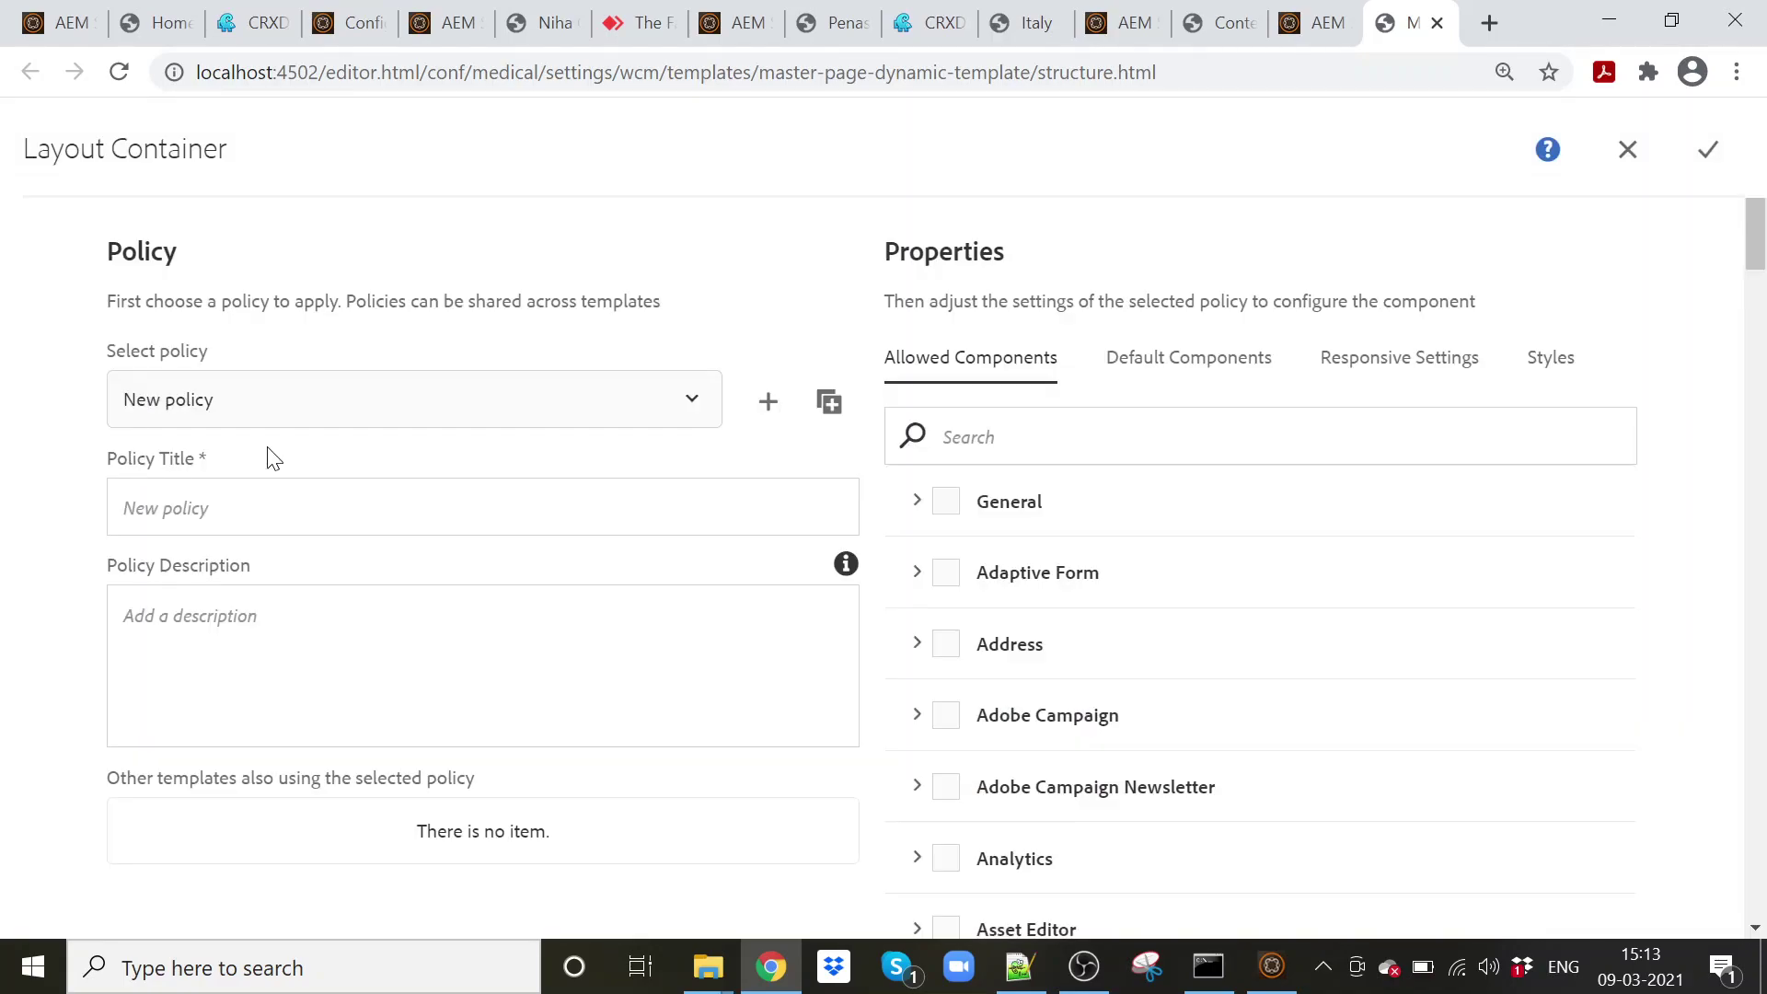
left_click(1628, 150)
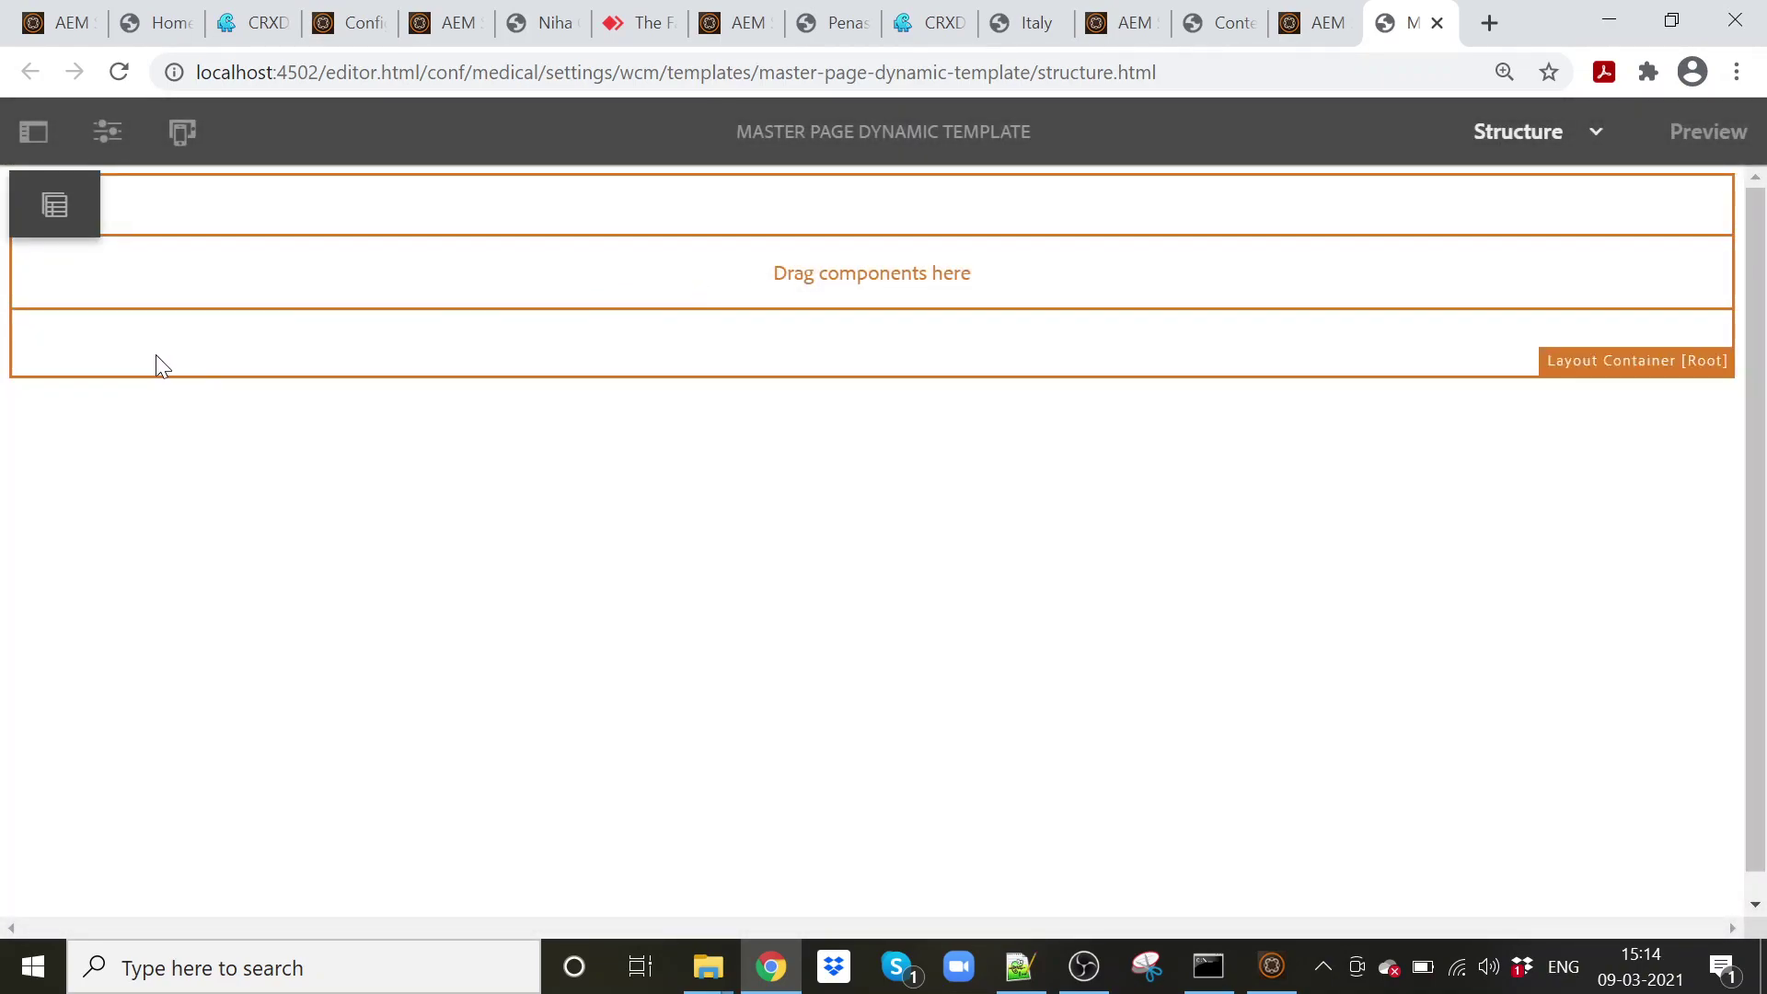
- Give the root Layout Container a new policy titled Medical General Policy that allows the General component group, and save it
left_click(156, 364)
left_click(52, 421)
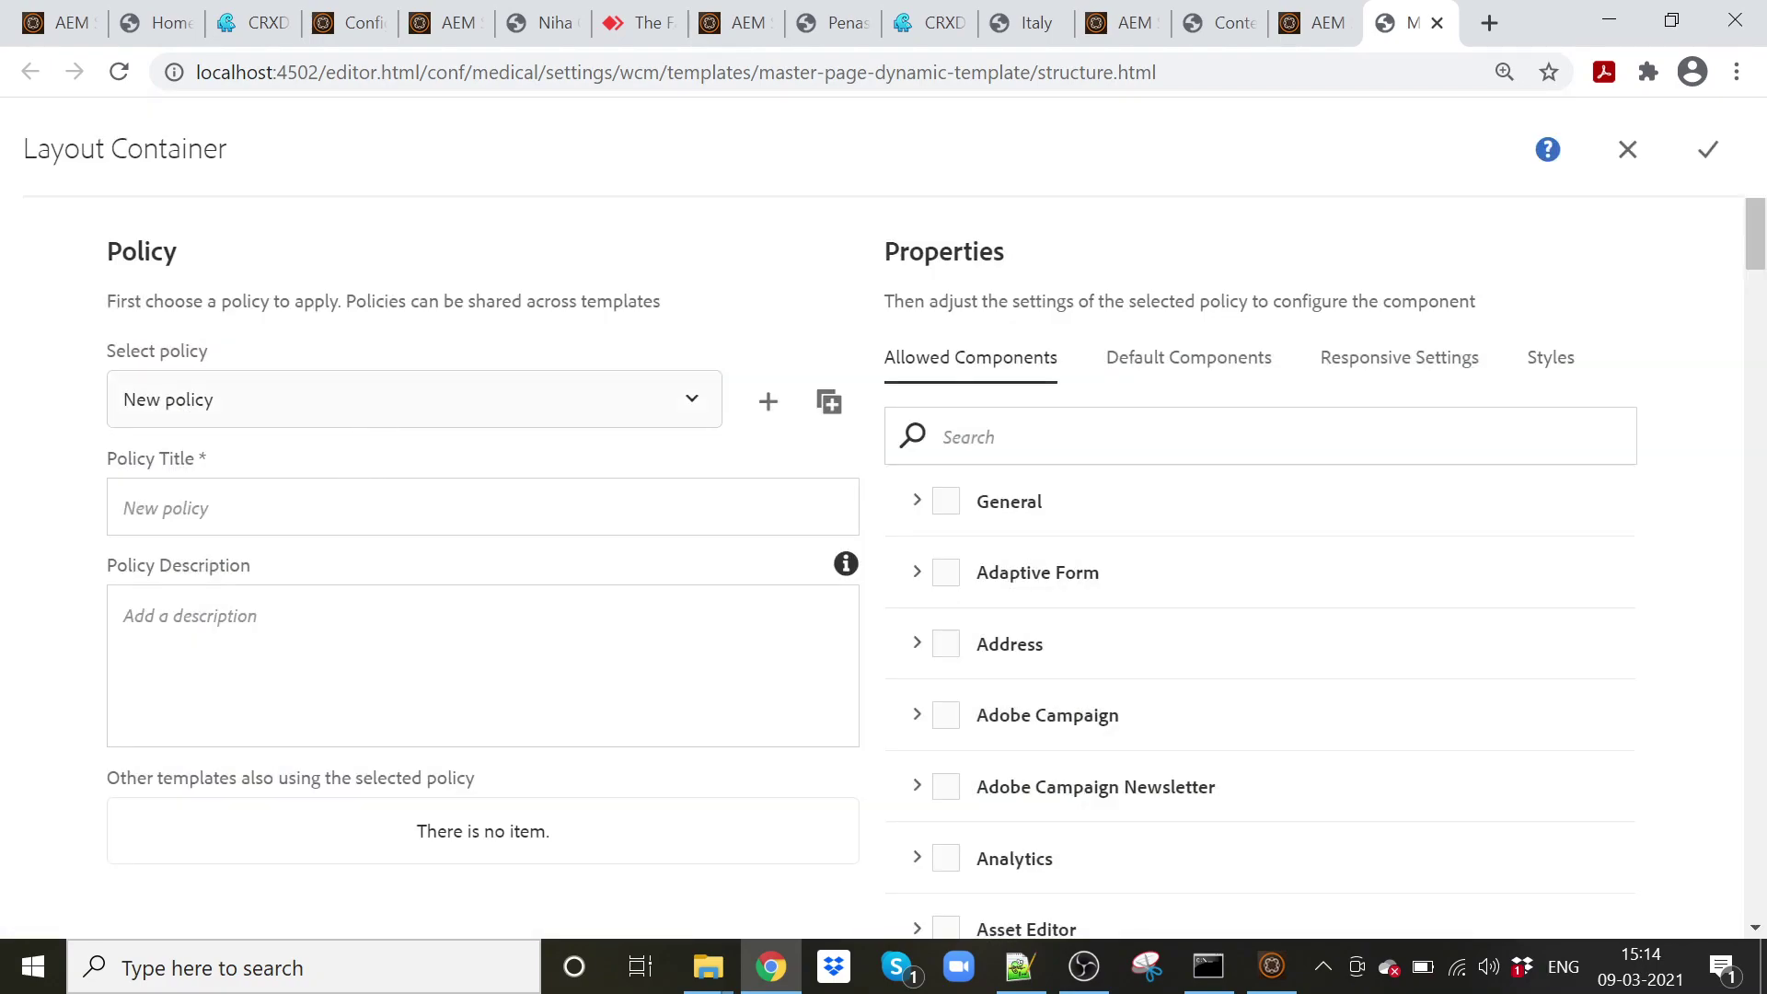
left_click(346, 511)
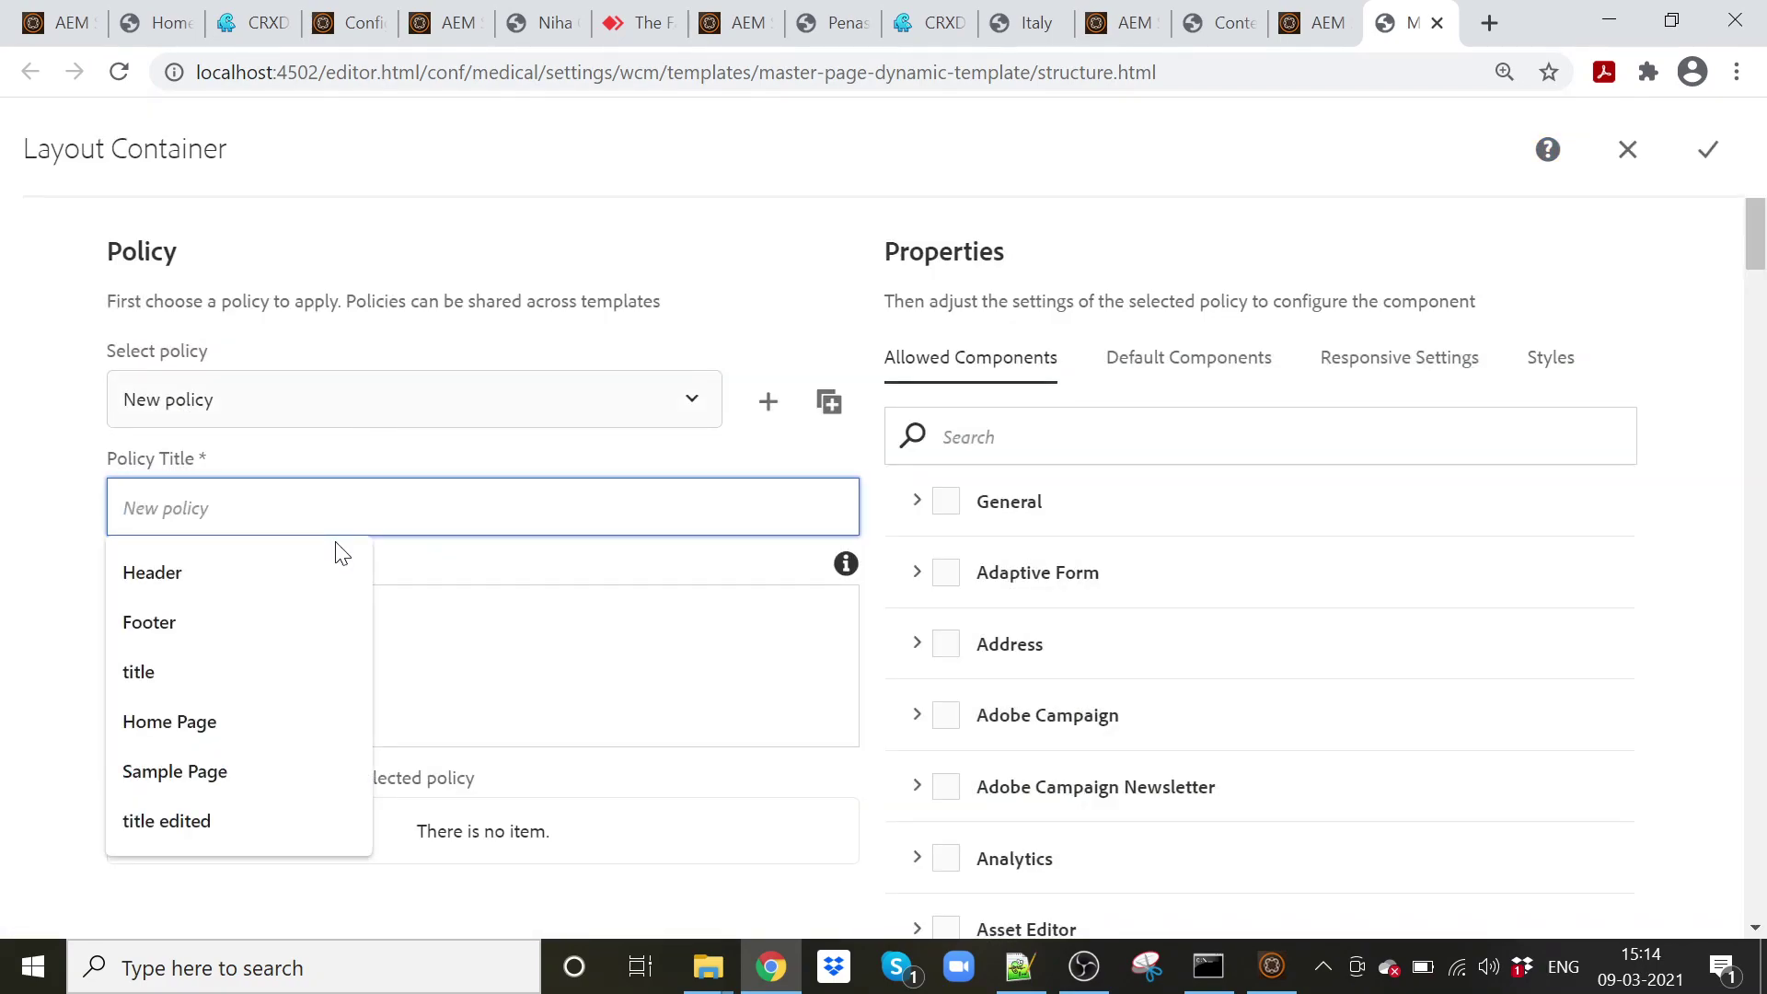
type("Medical General Policy")
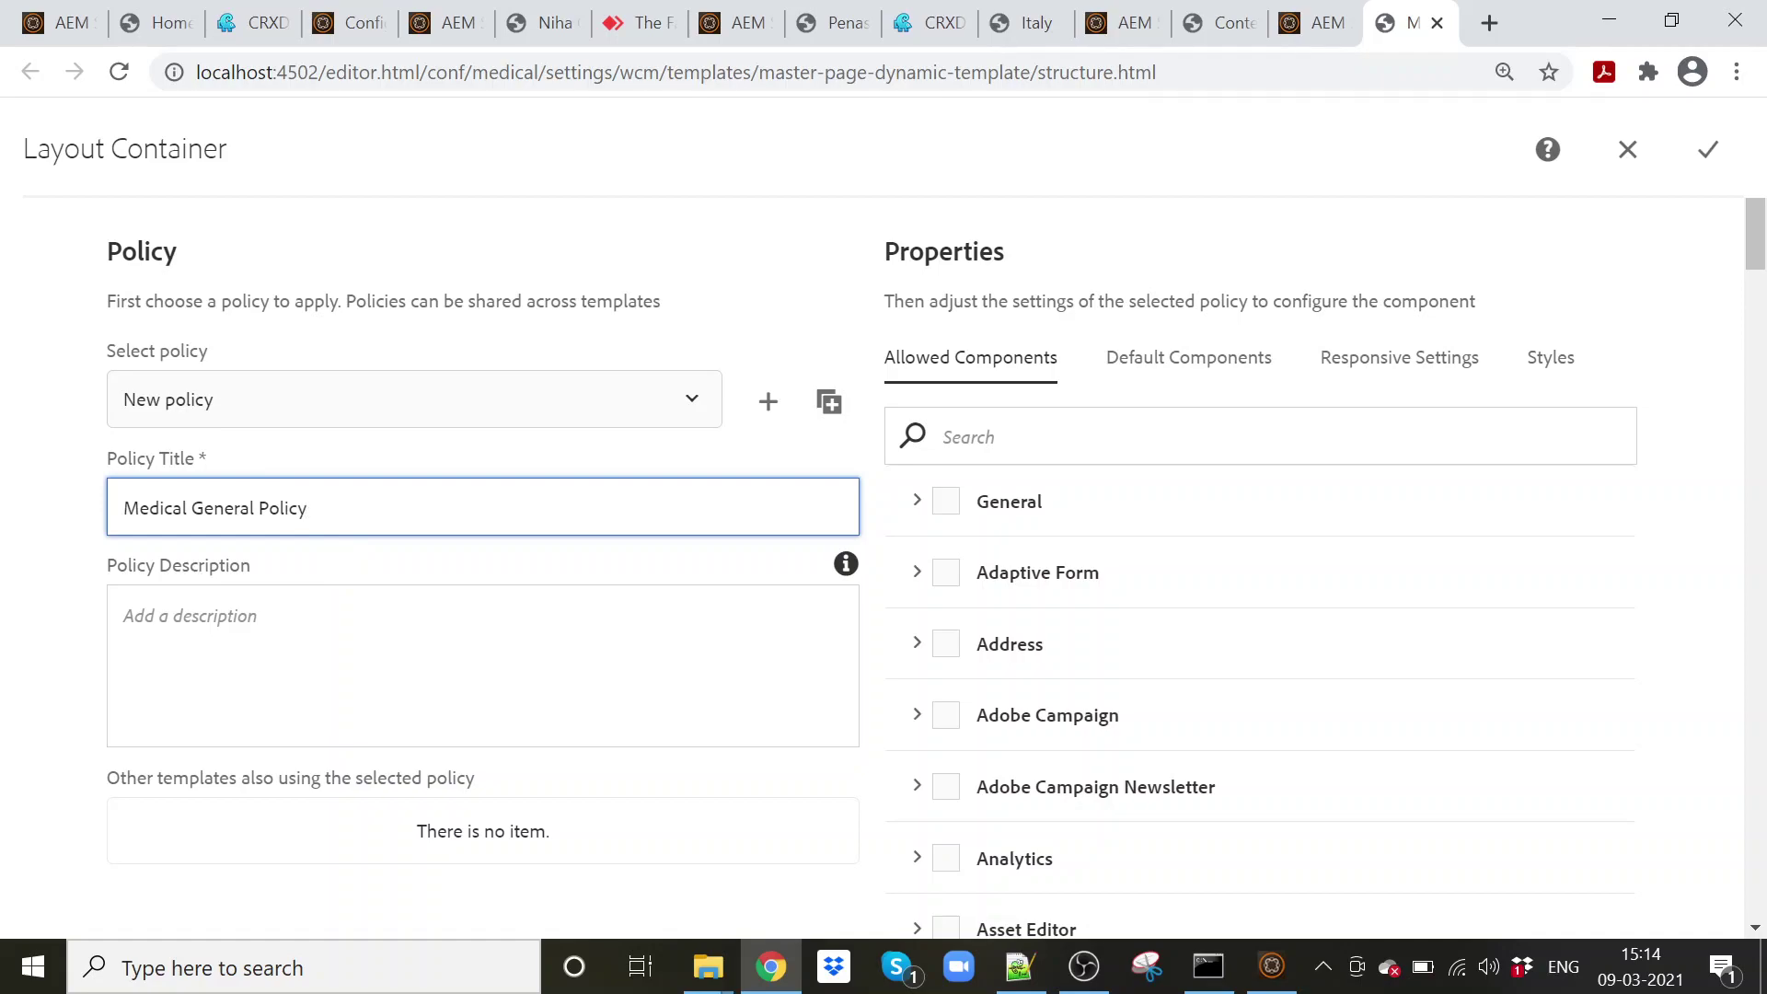
double_click(223, 508)
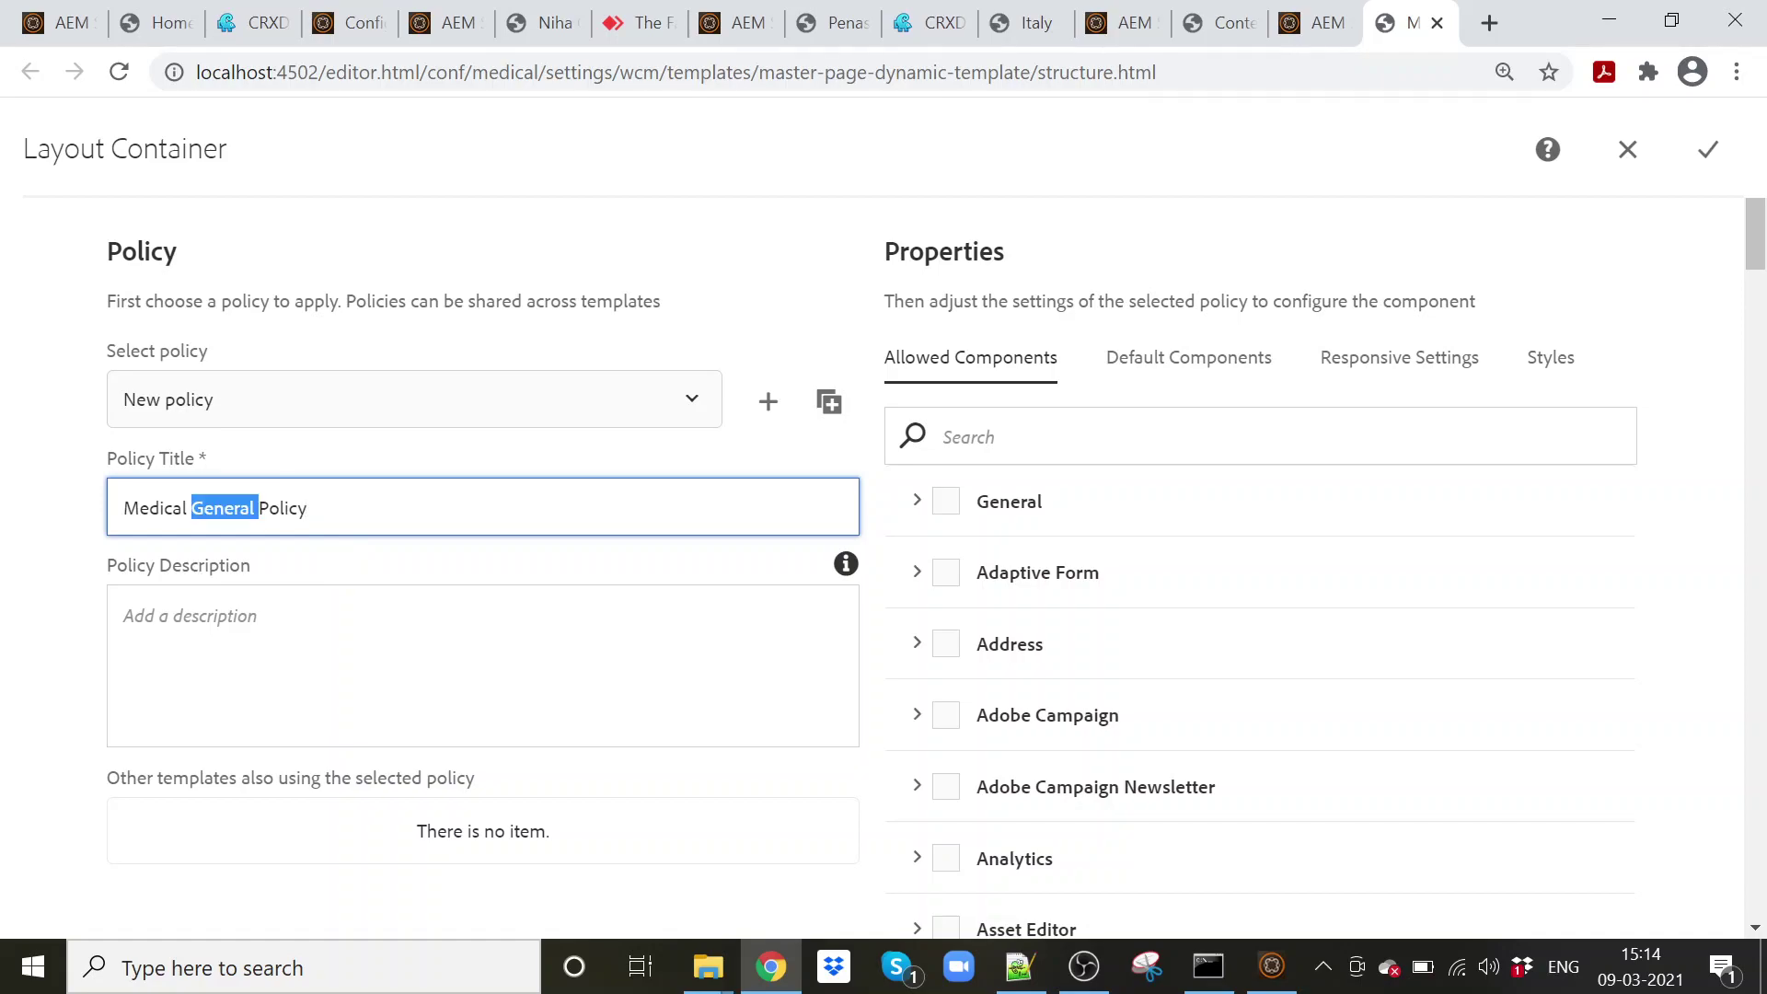
left_click(945, 508)
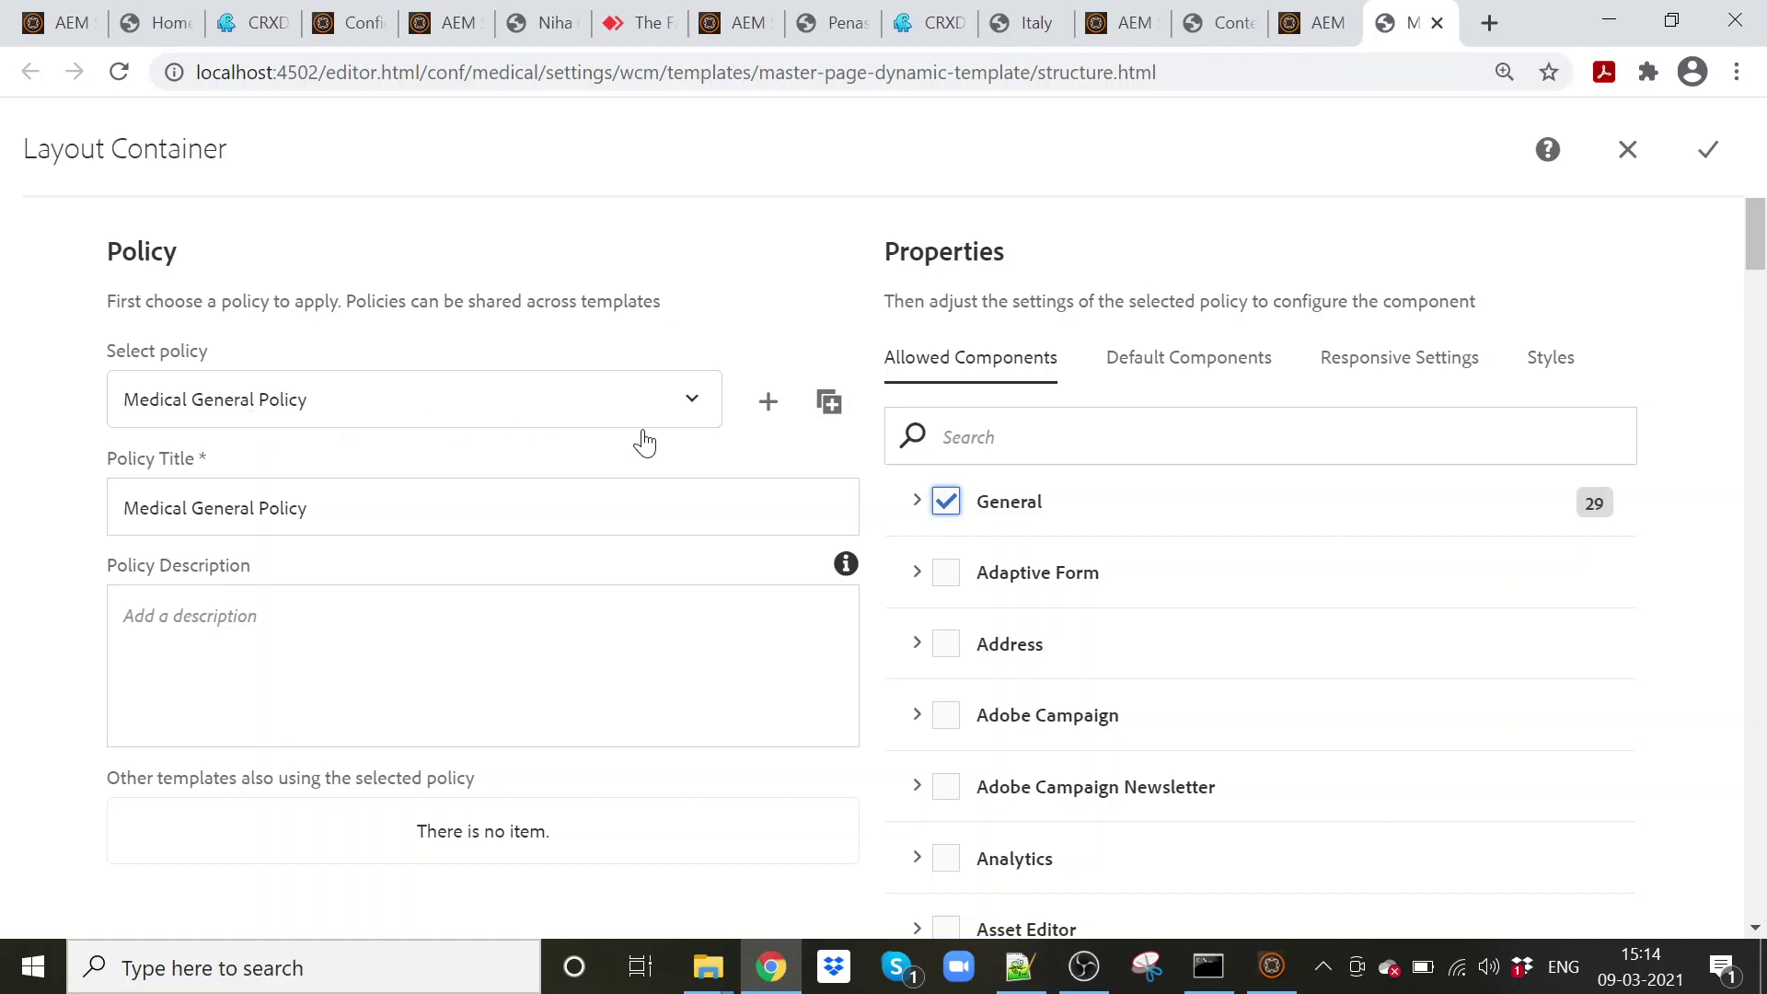
left_click(708, 413)
left_click(706, 406)
left_click(705, 405)
left_click(711, 408)
left_click(1714, 155)
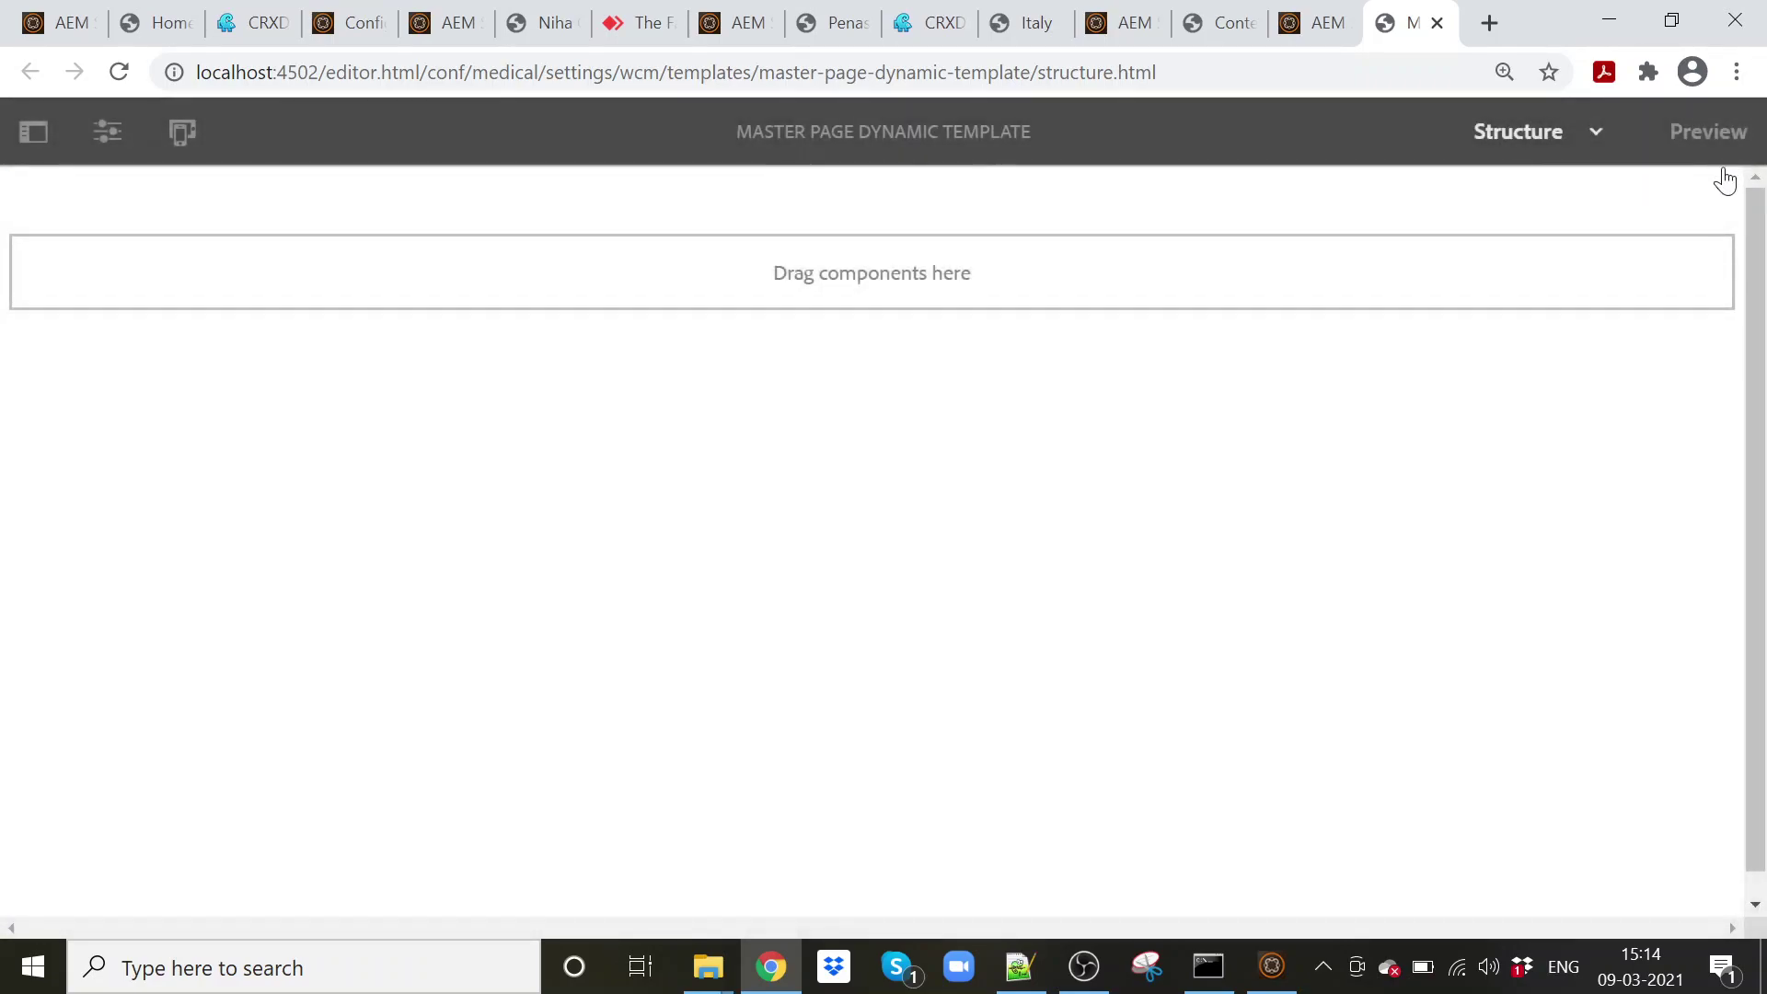
- Reload the template editor and insert a Title - HTL component into the root layout container
left_click(1437, 261)
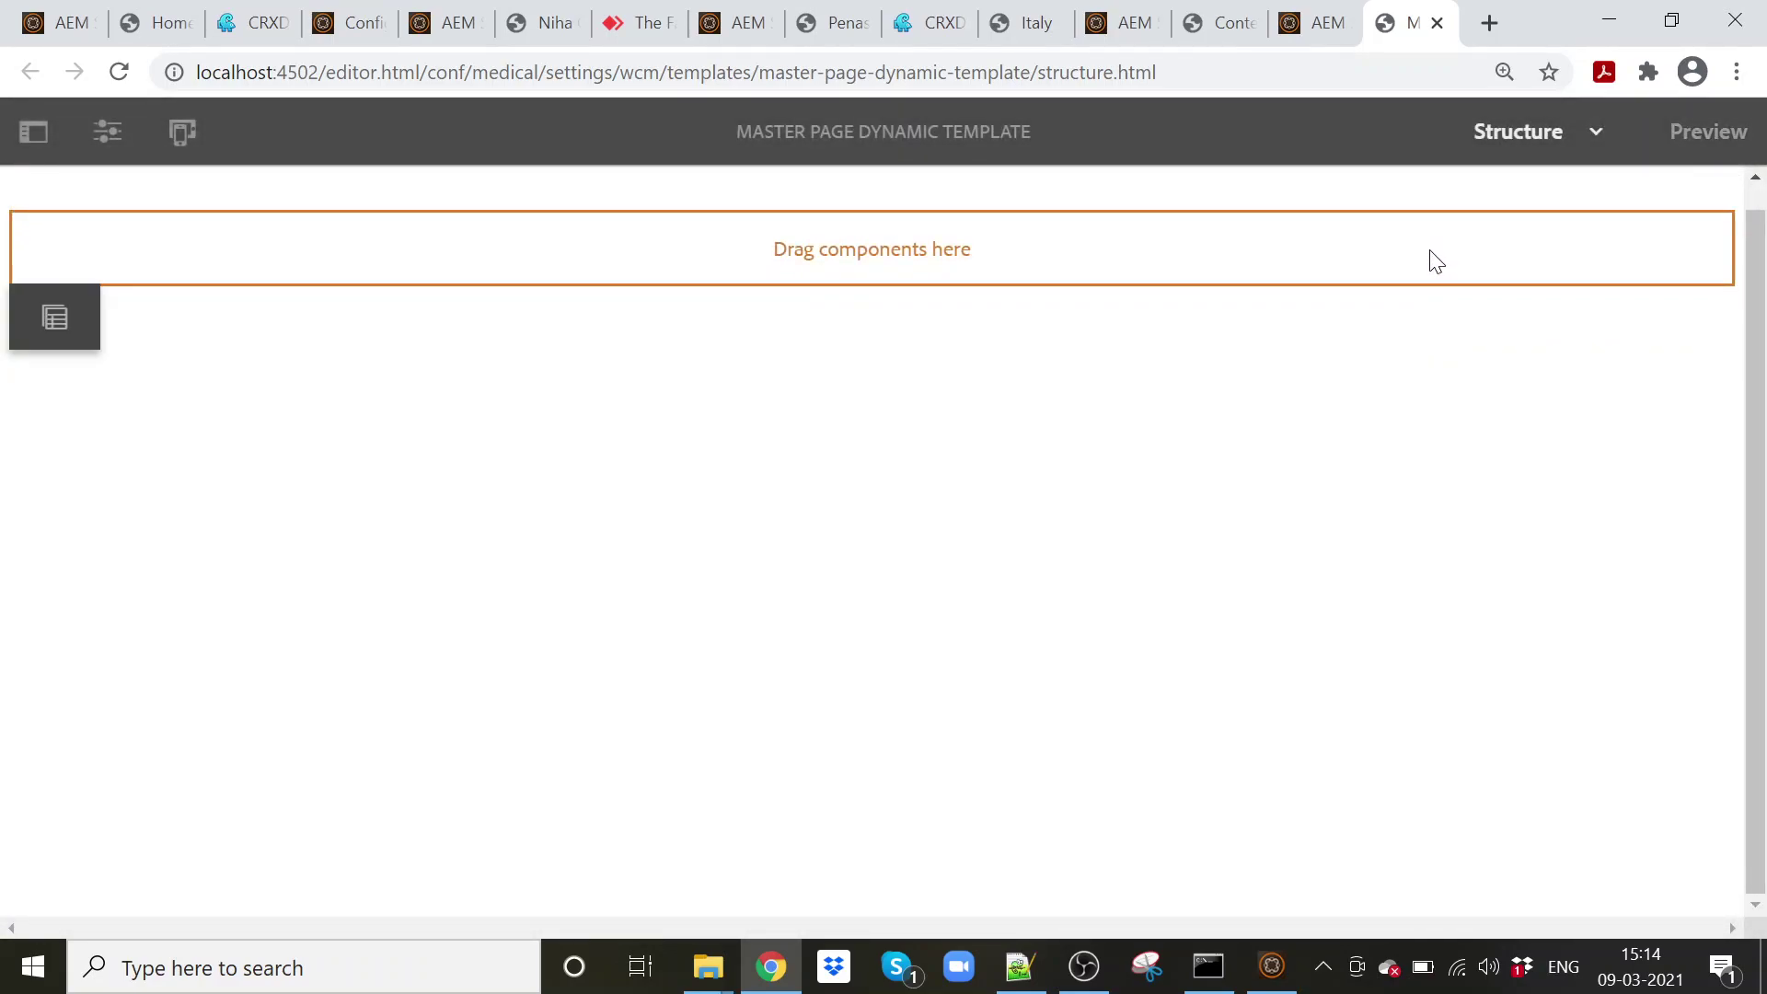
left_click(108, 81)
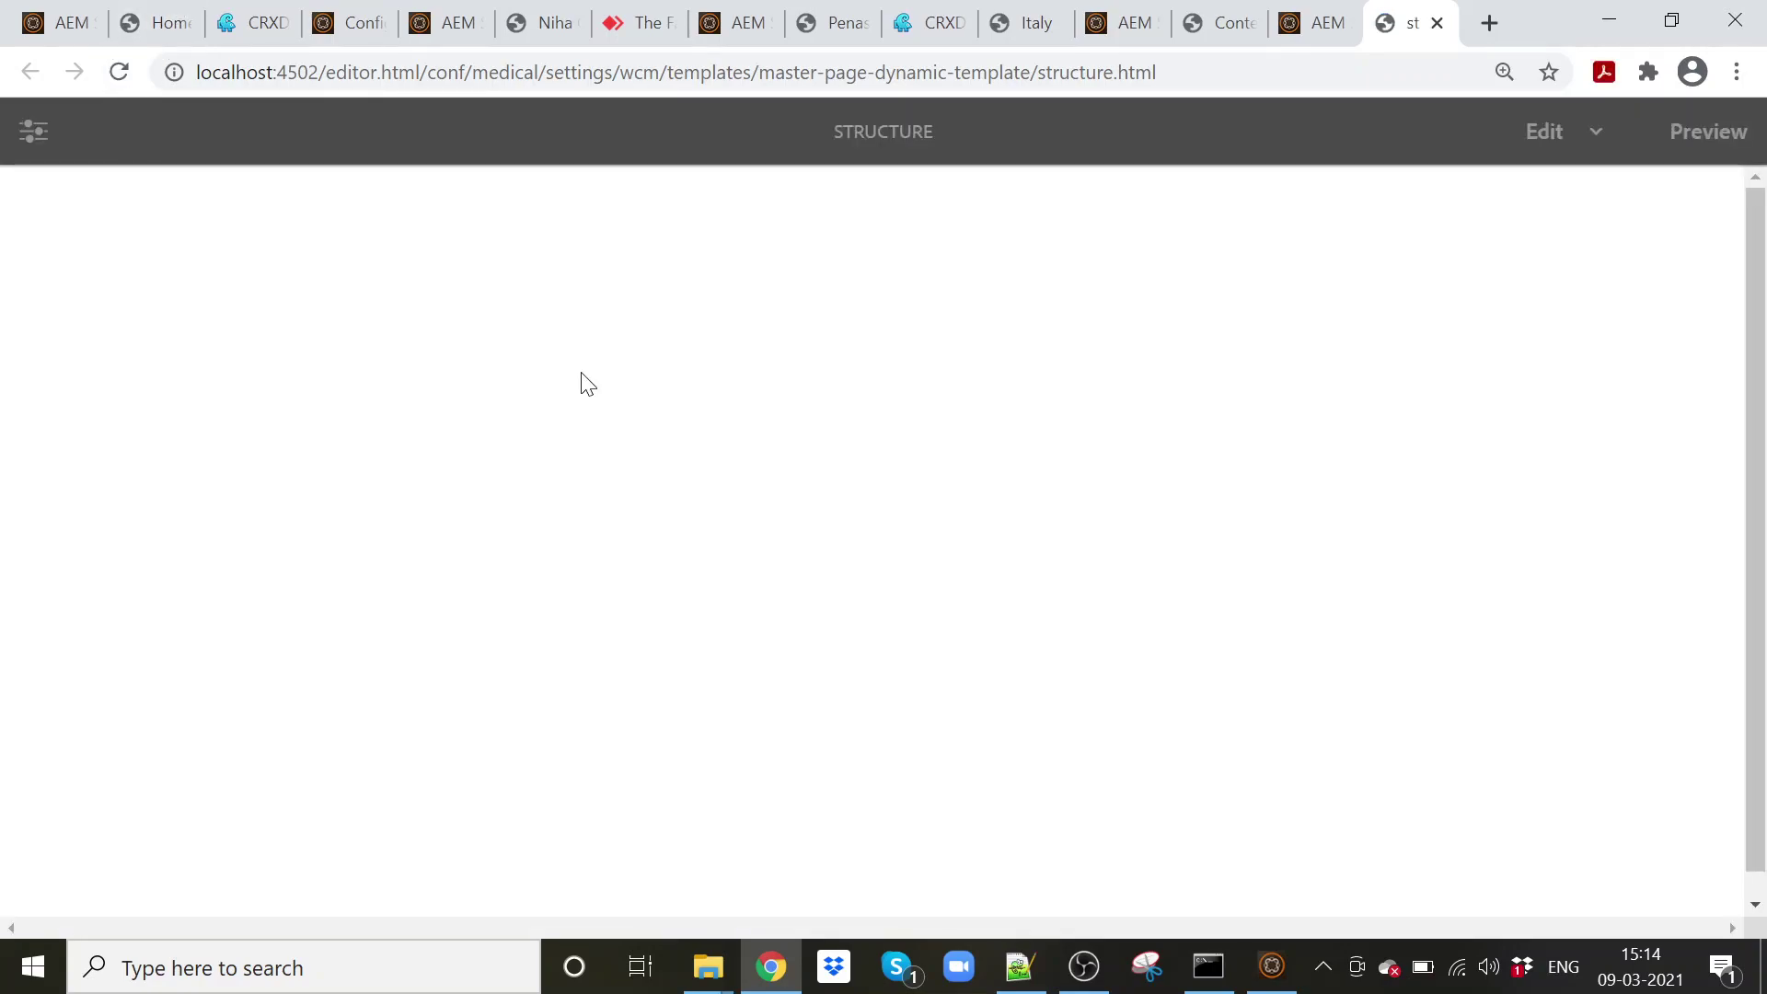
left_click(204, 270)
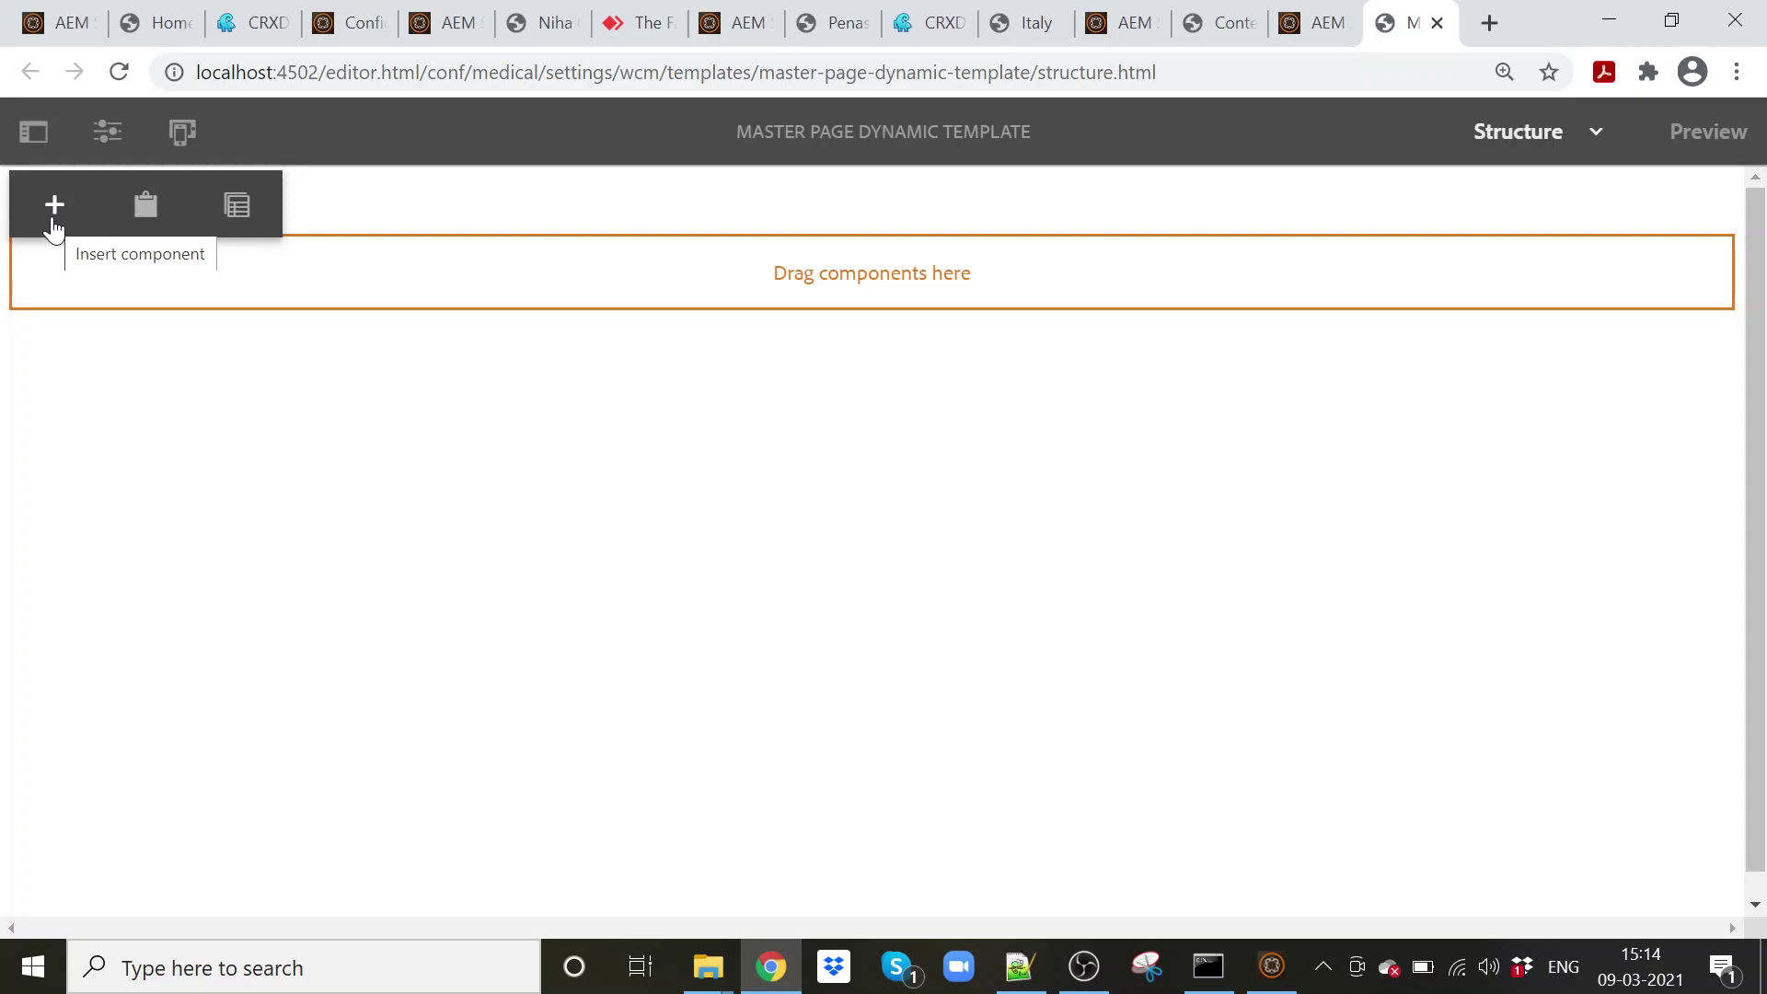
left_click(53, 218)
scroll(875, 395, "down", 15)
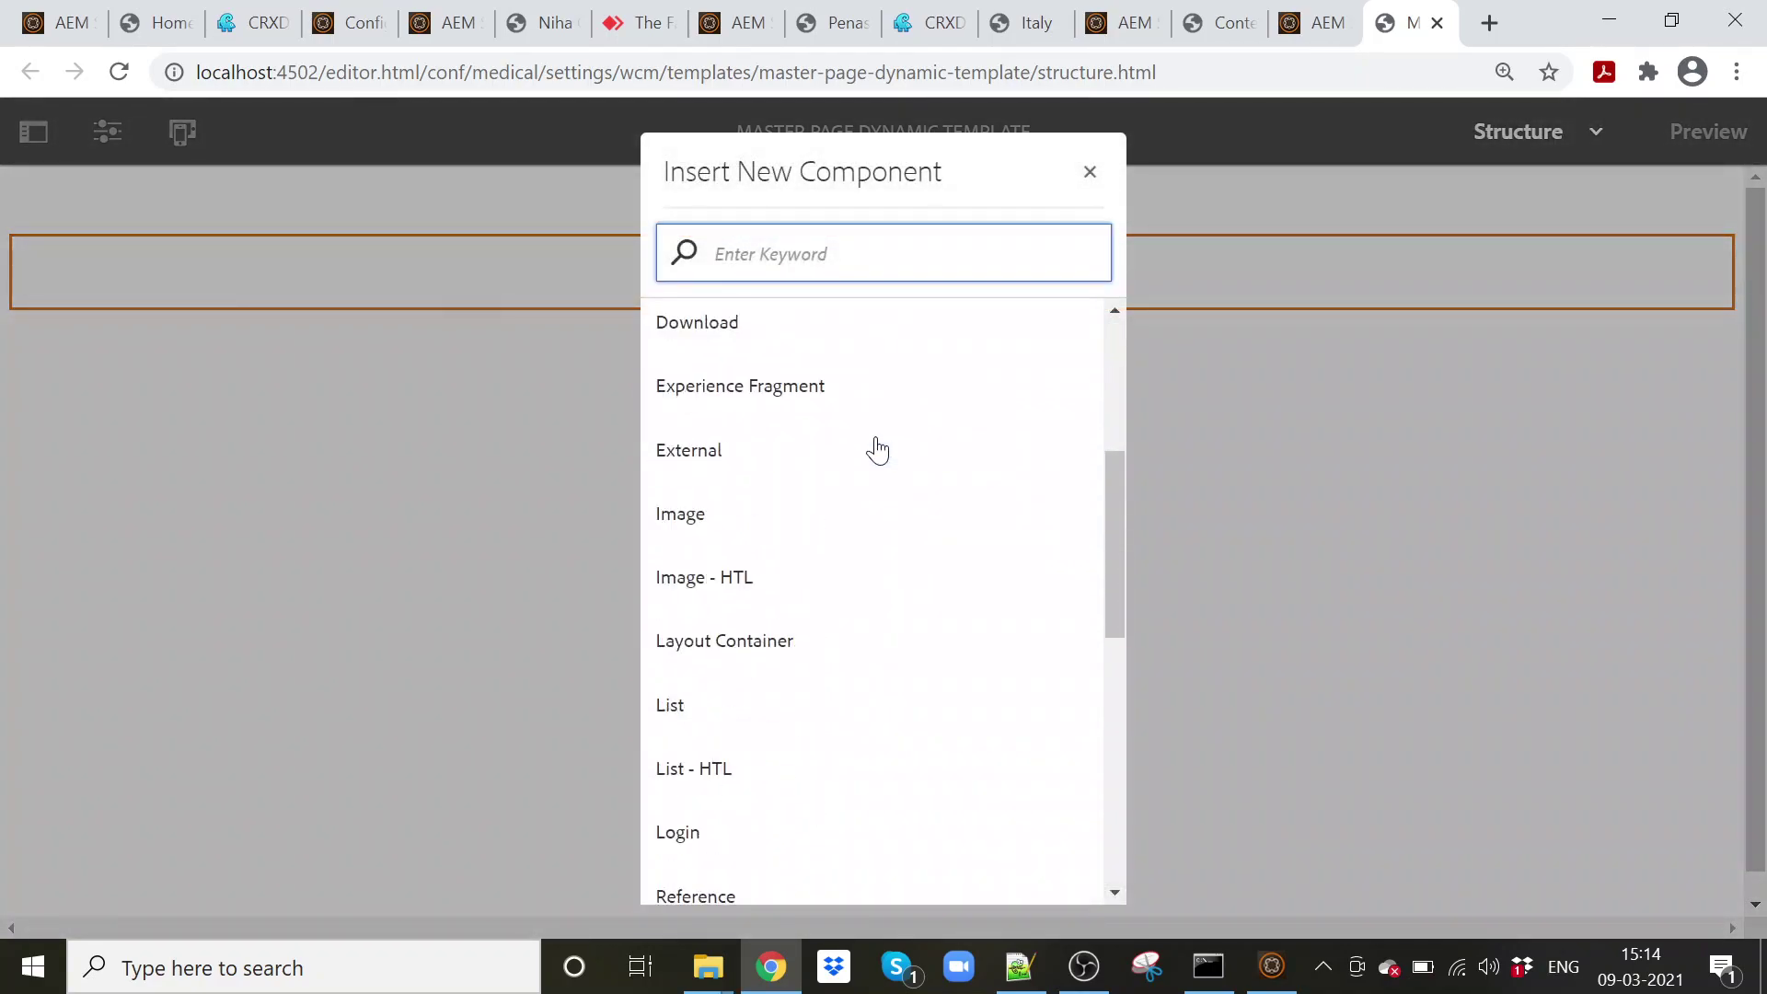
scroll(828, 644, "down", 1)
left_click(726, 822)
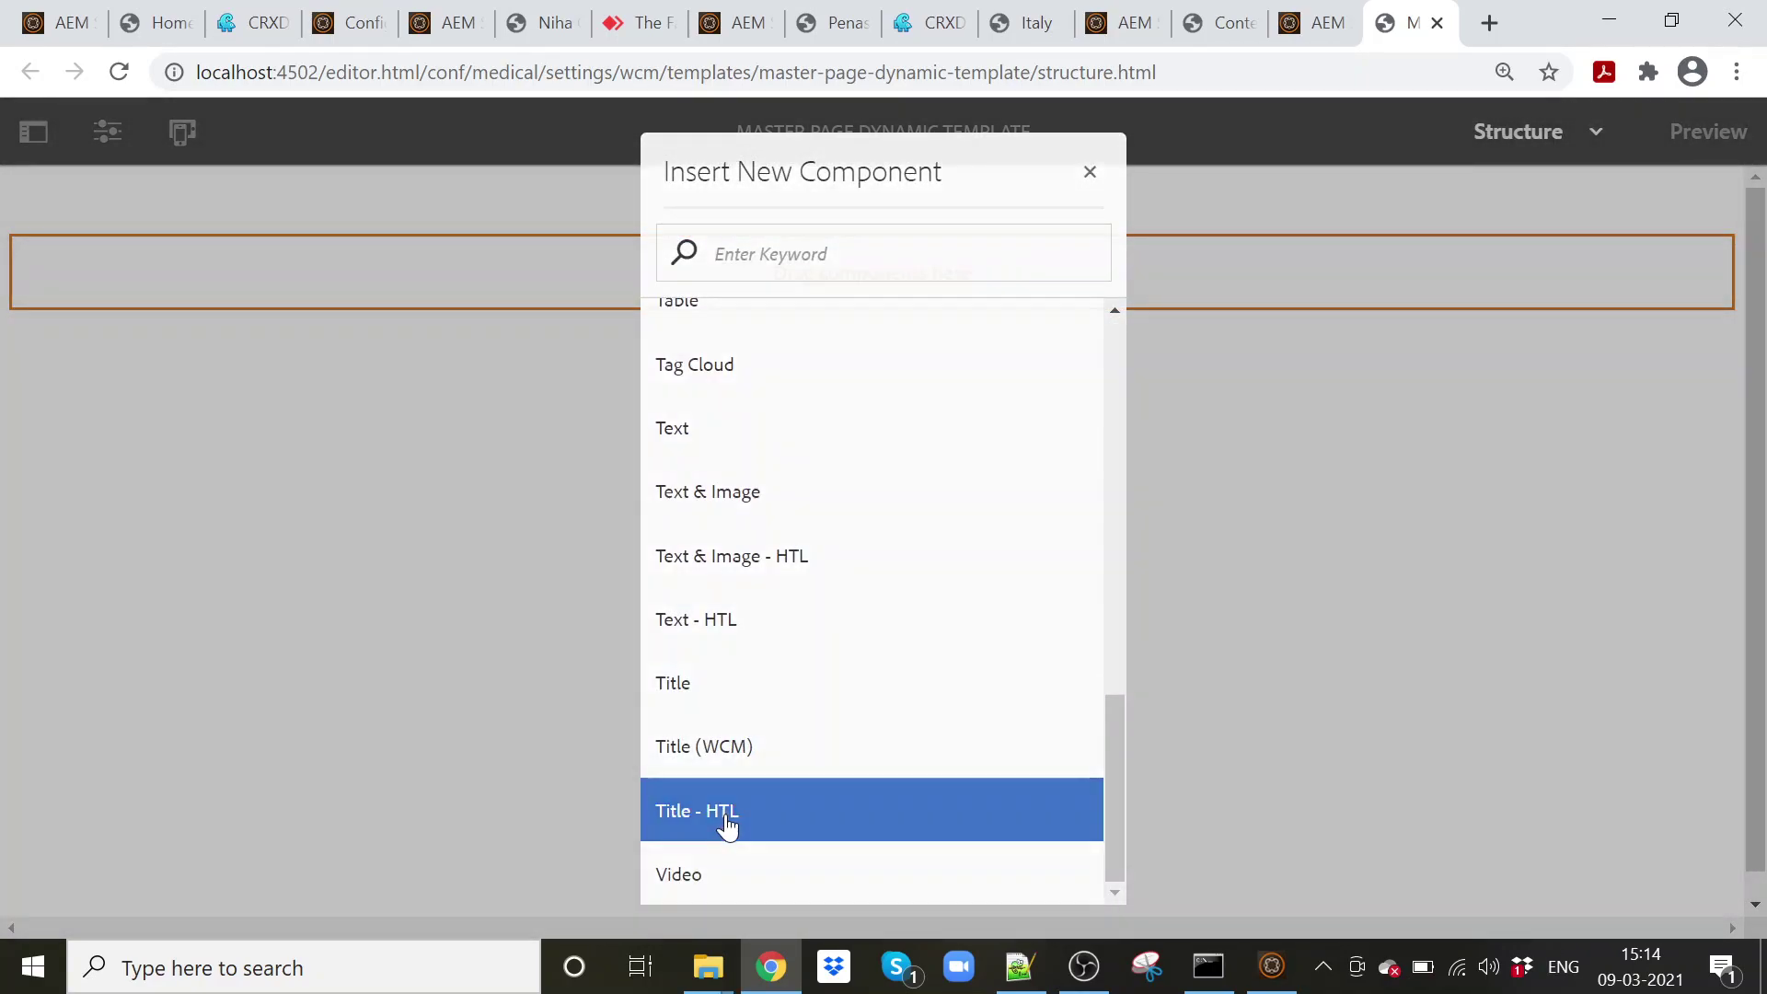
- Configure the inserted Title - HTL component with the title Header and save it
left_click(262, 265)
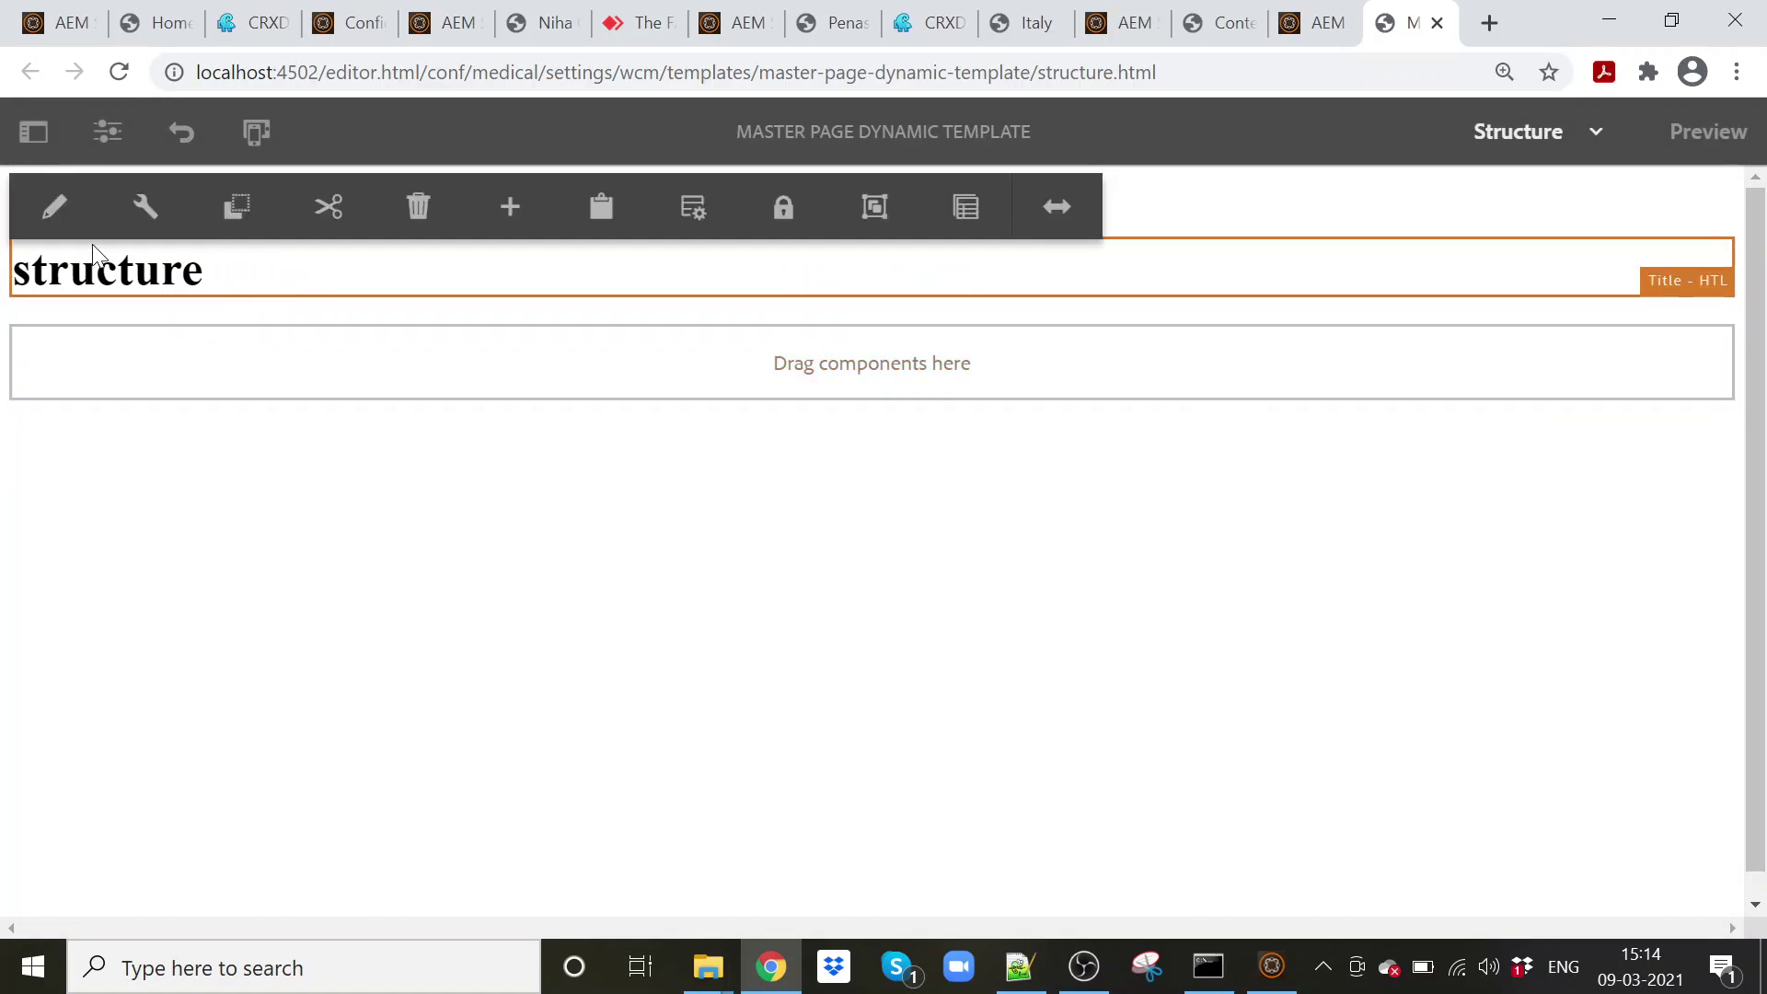
left_click(145, 205)
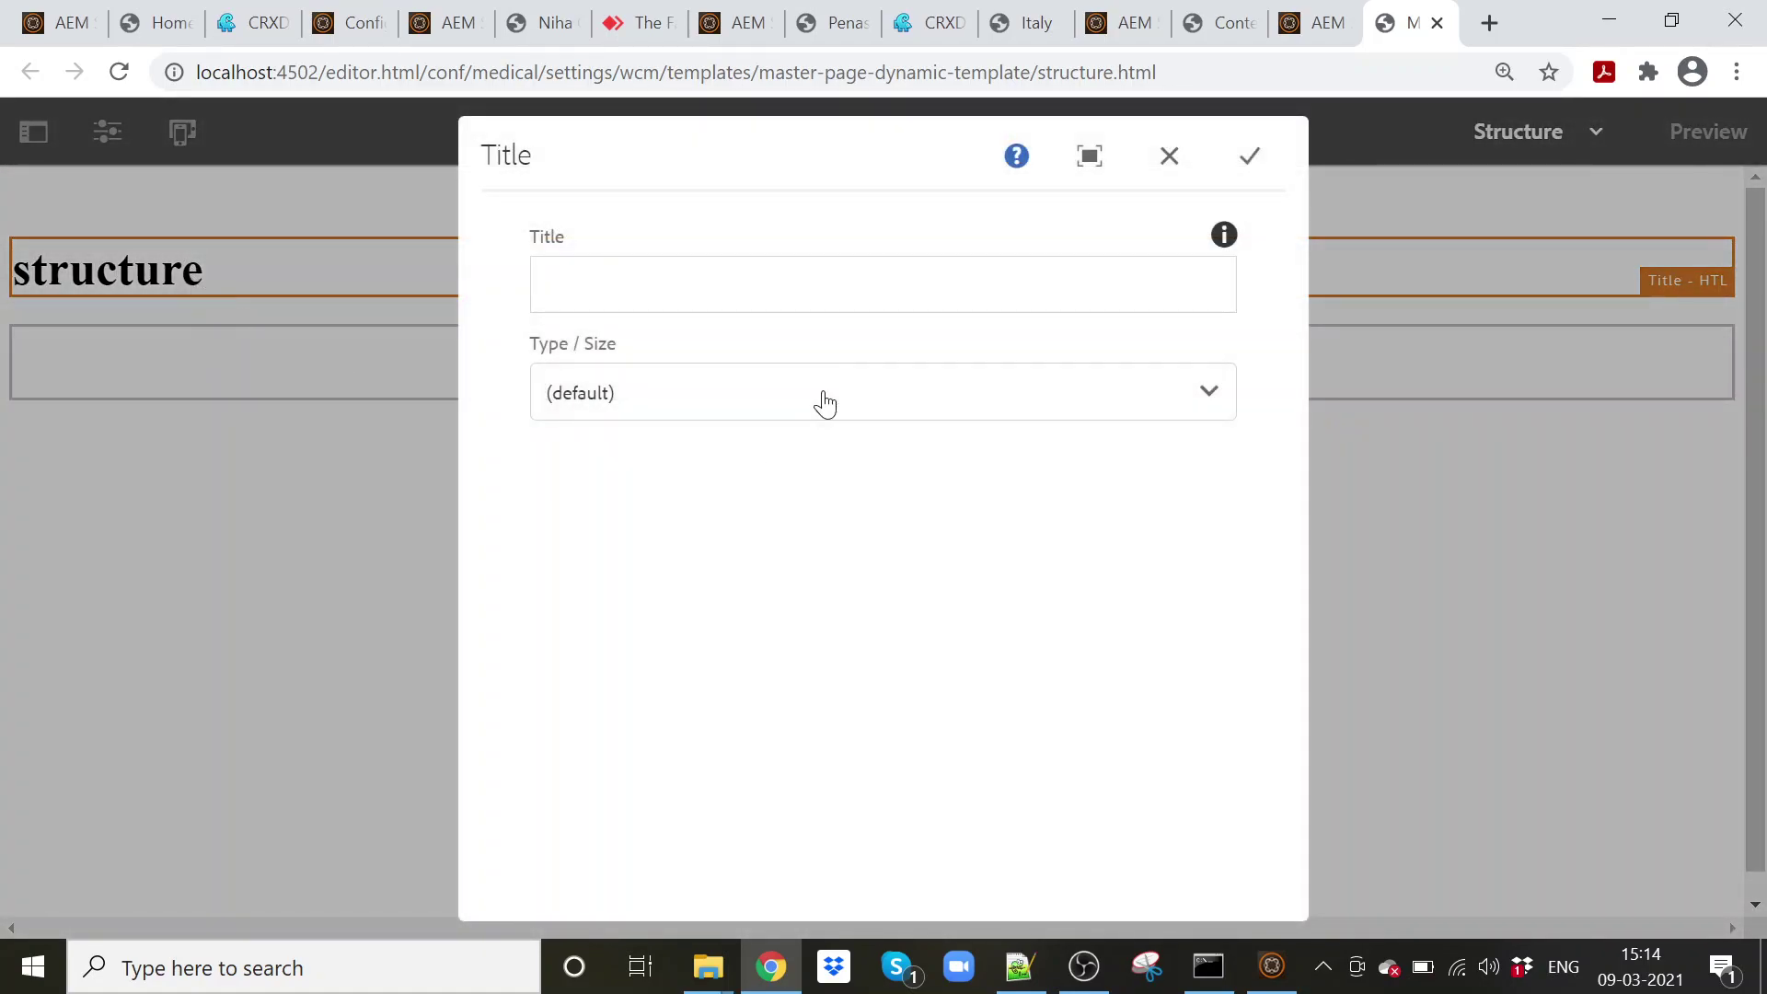
left_click(824, 304)
type("Header")
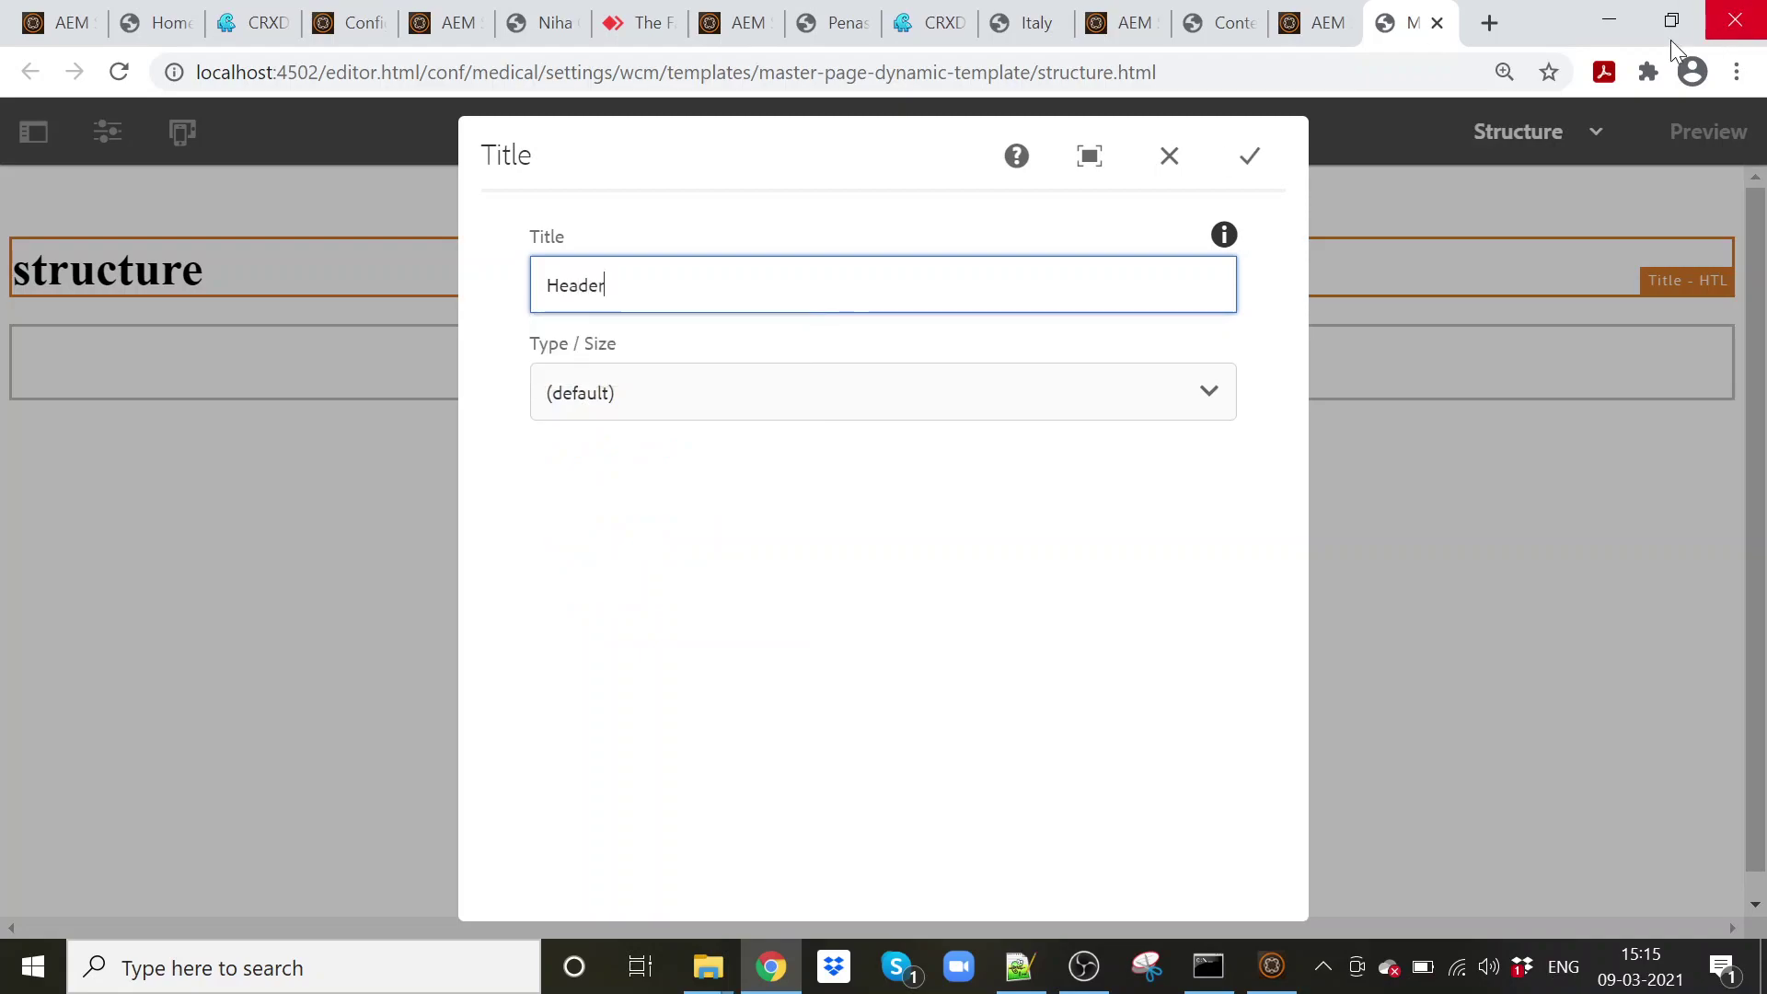
left_click(1252, 160)
- Insert a second Title - HTL component below the Header and set its title to Footer
left_click(595, 364)
left_click(69, 312)
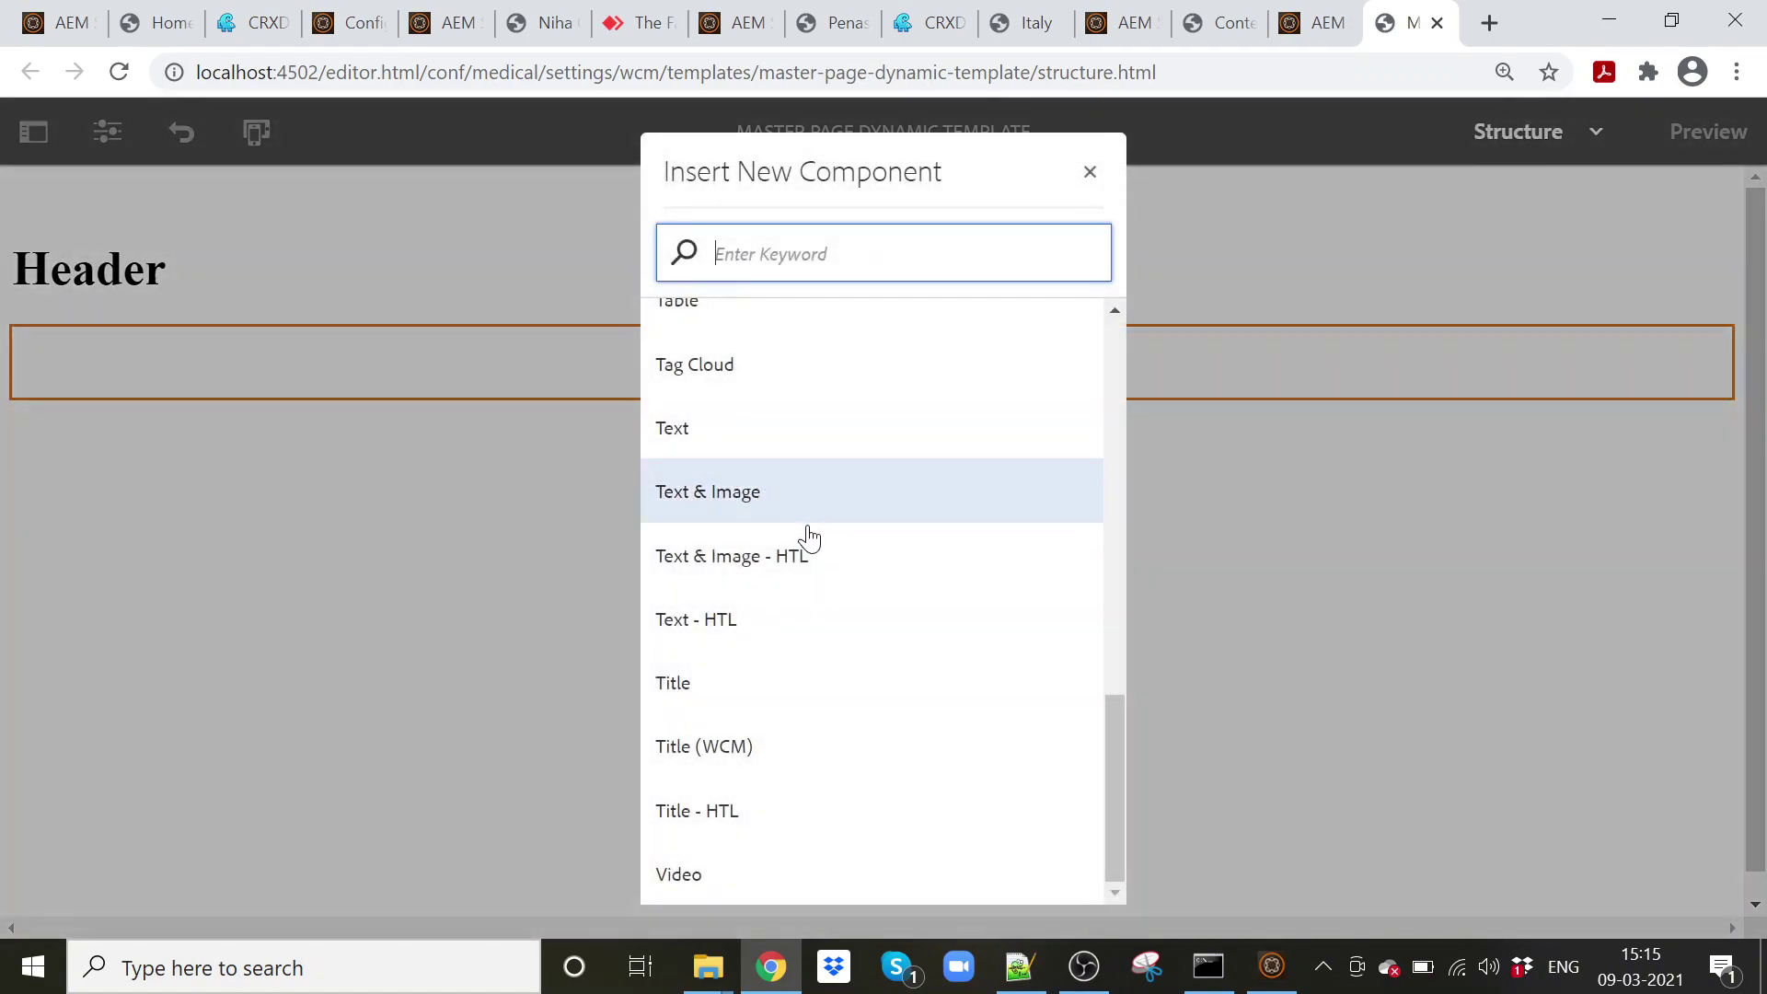
left_click(707, 819)
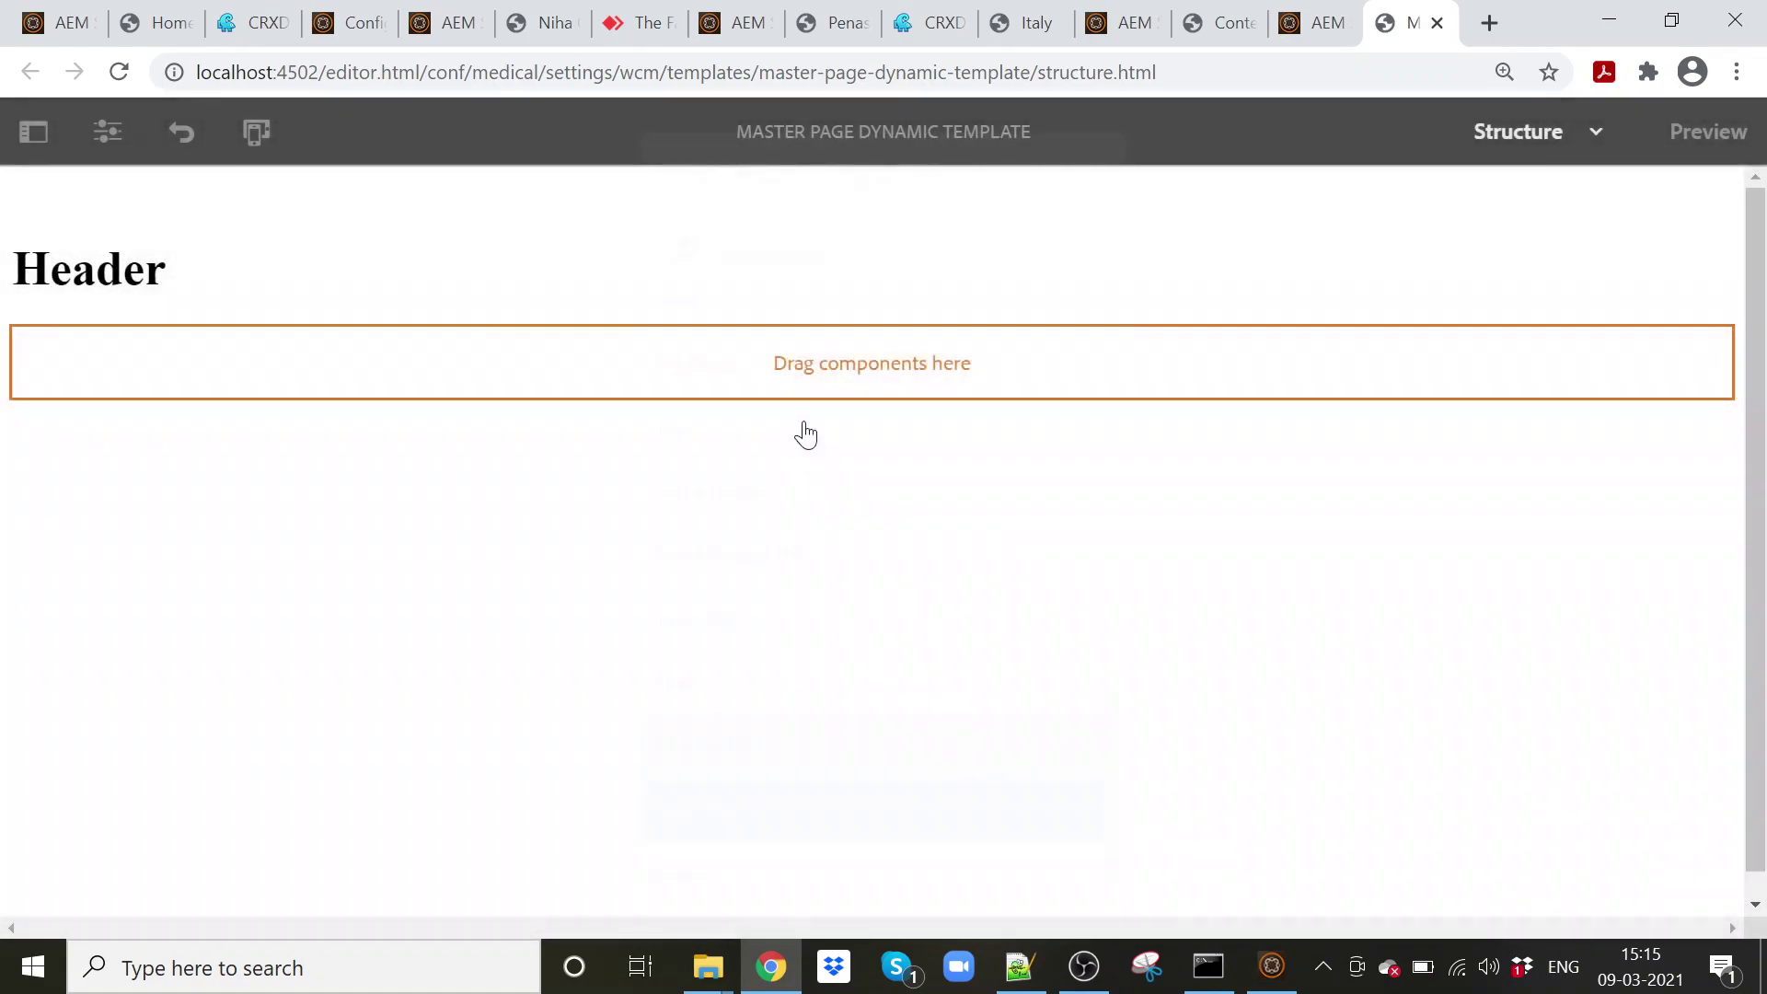
left_click(316, 358)
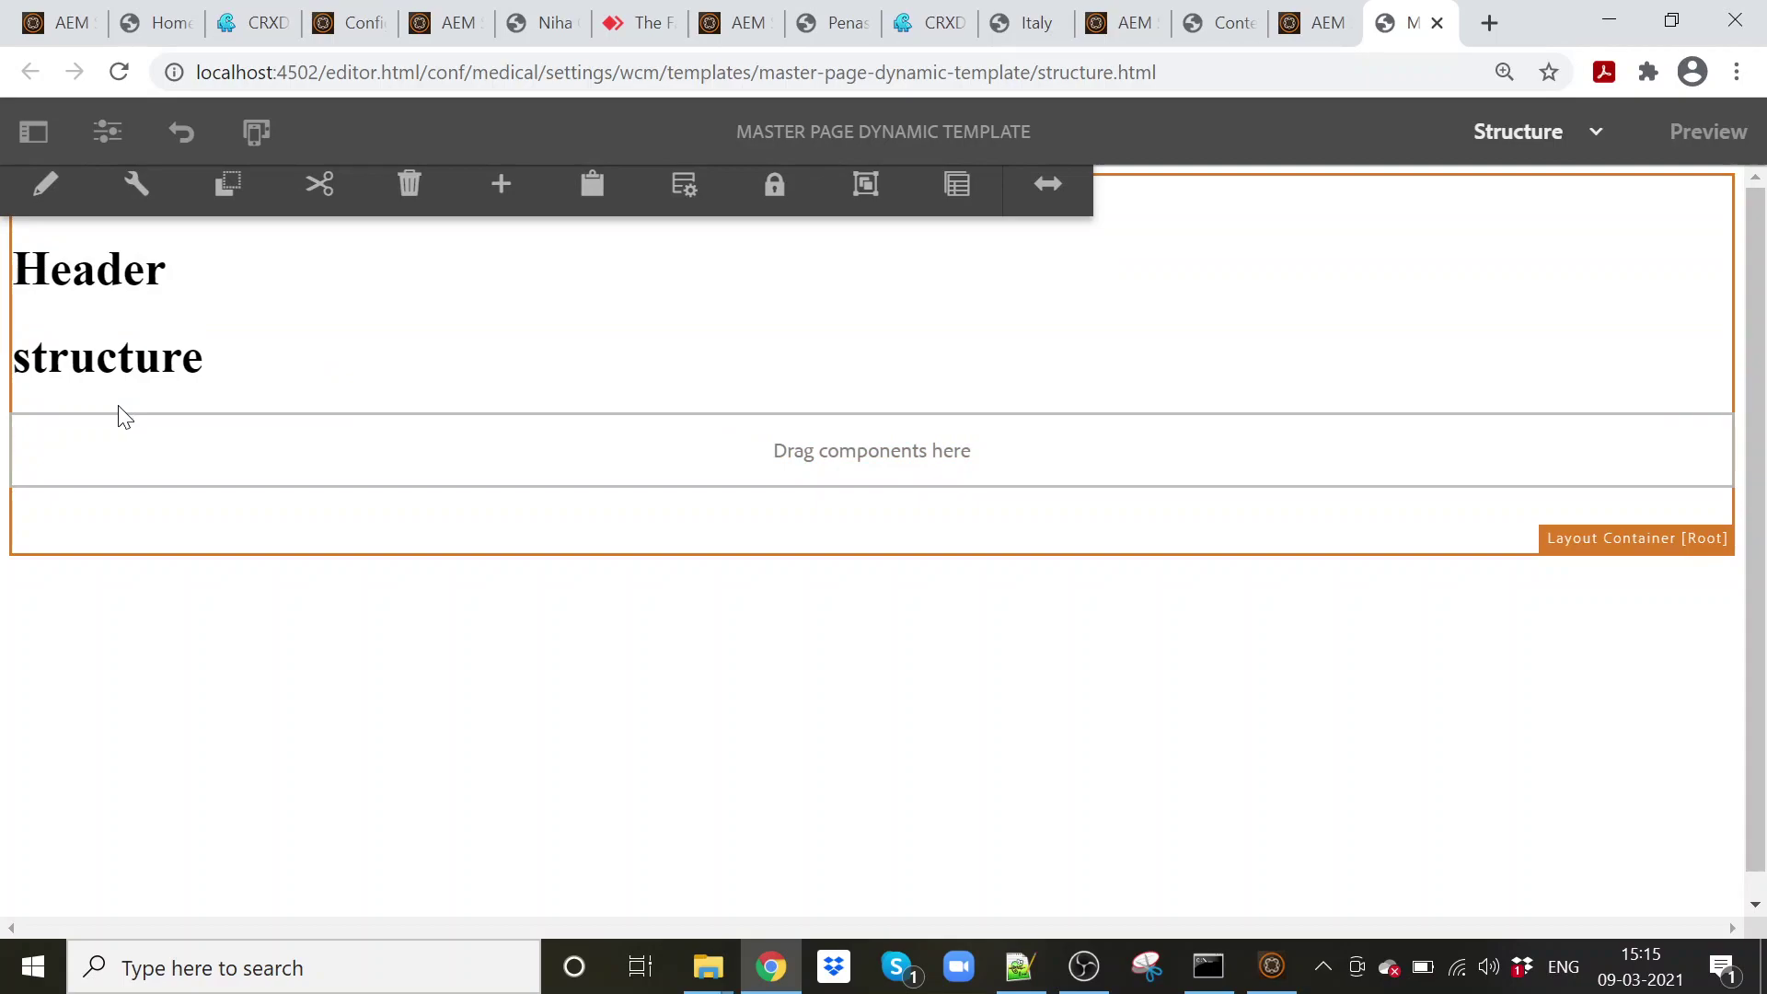
left_click(129, 357)
left_click(147, 294)
left_click(782, 296)
type("Footer")
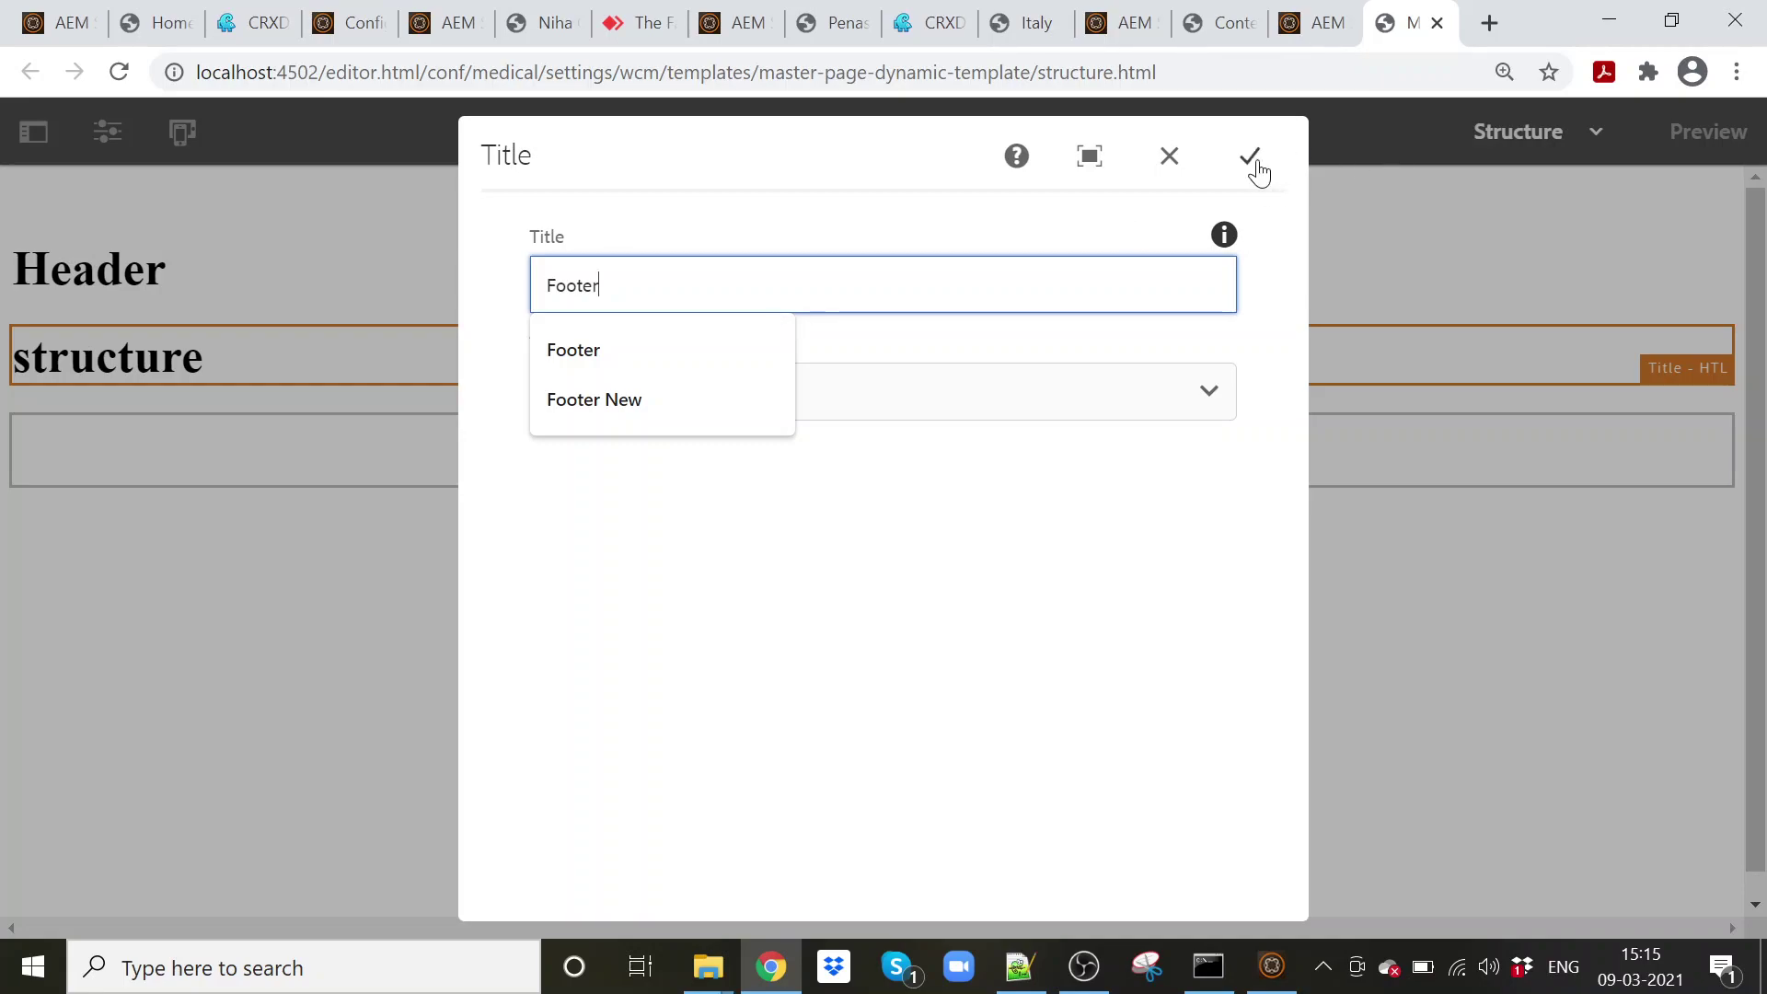
left_click(1253, 164)
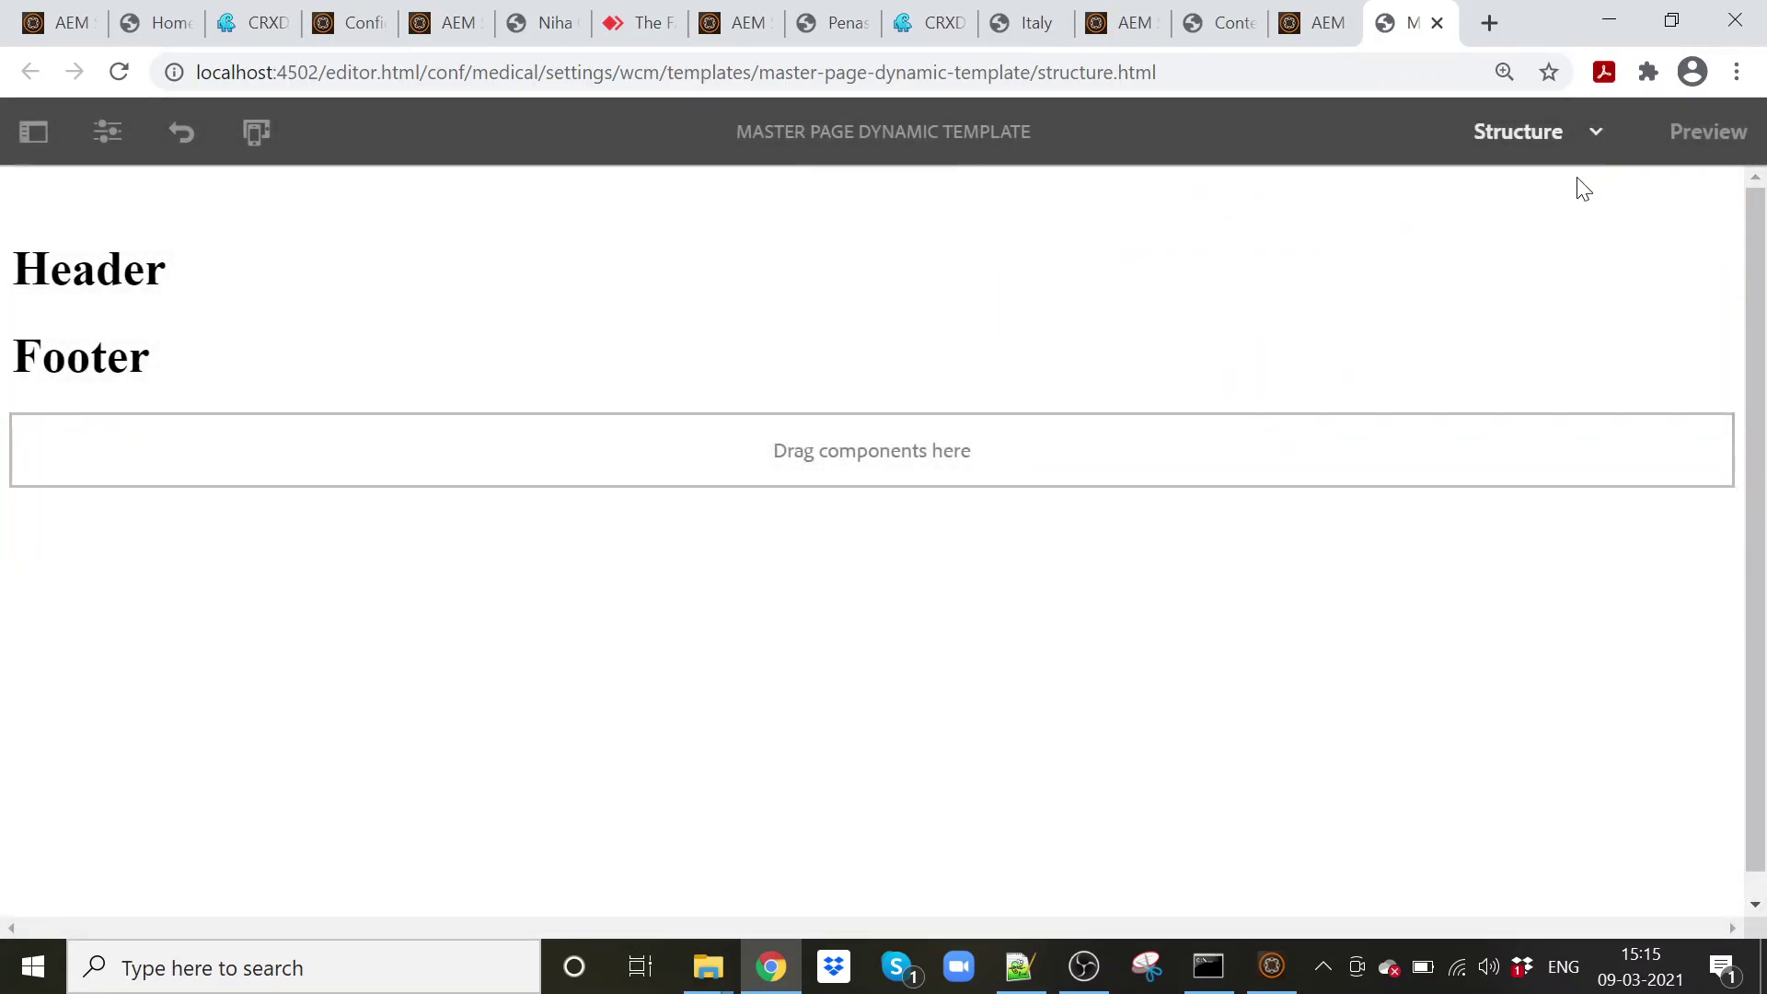
- Reload the medical templates list, then enable the Master Page Dynamic Template and confirm it
left_click(1298, 20)
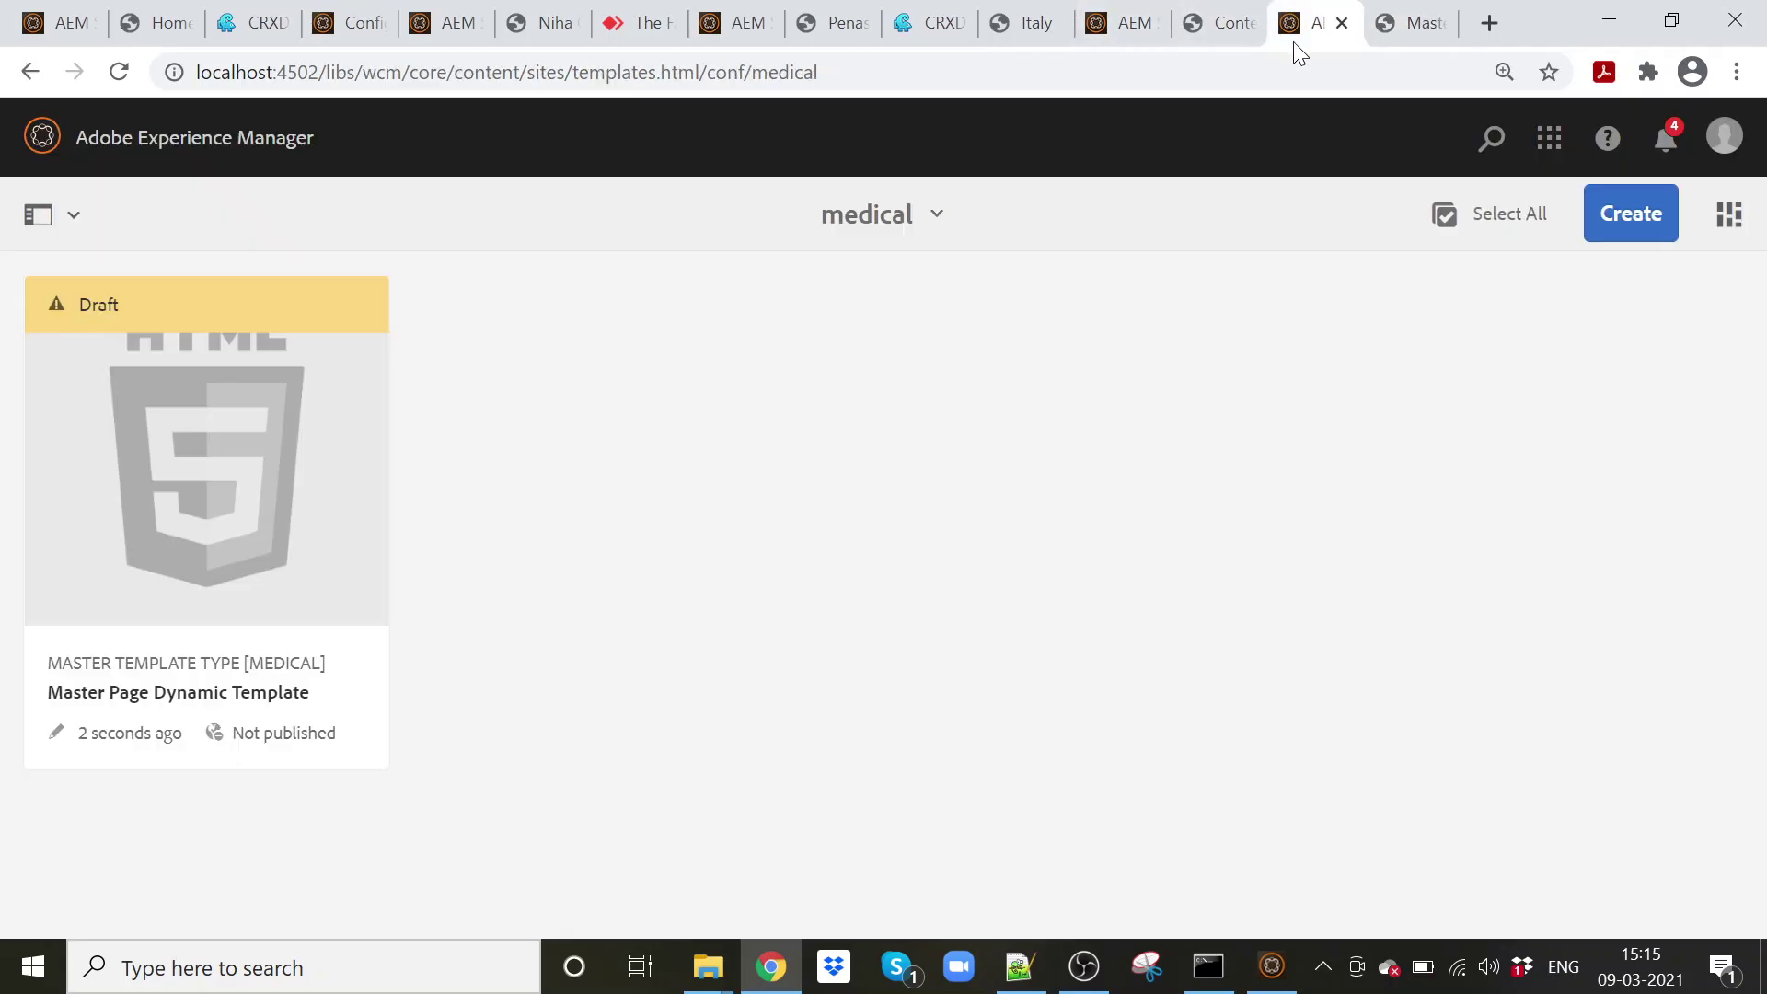
left_click(119, 73)
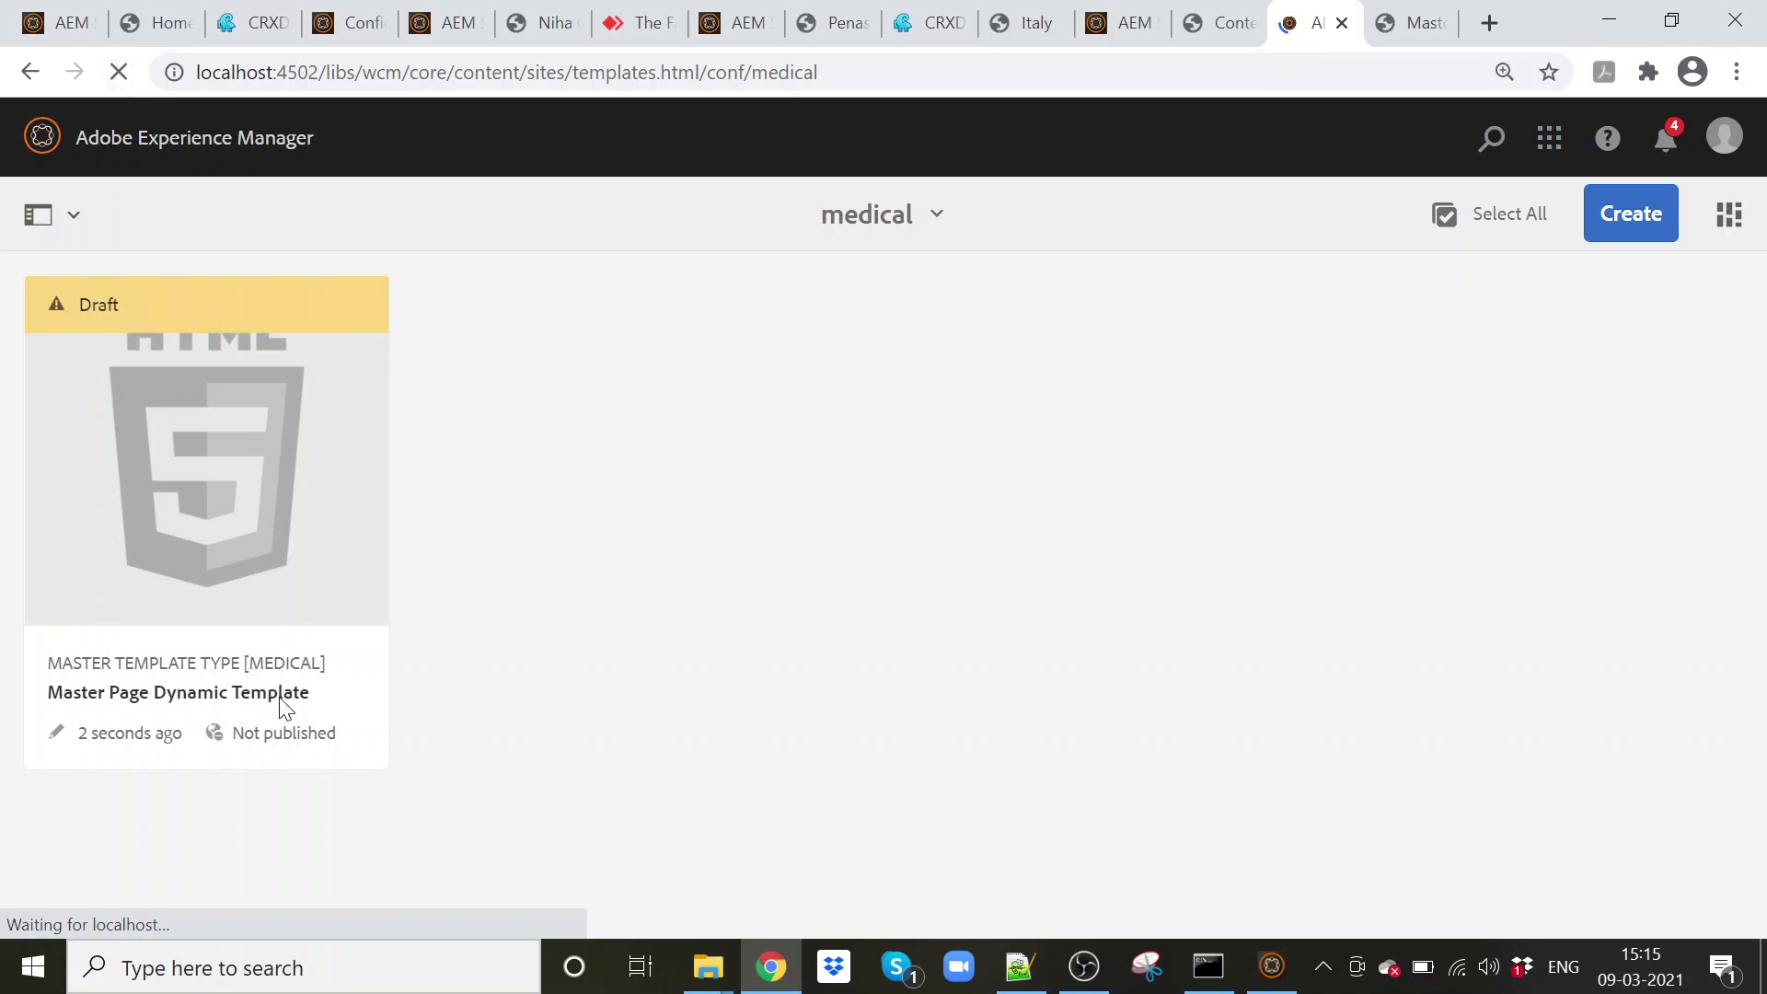
mouse_move(119, 445)
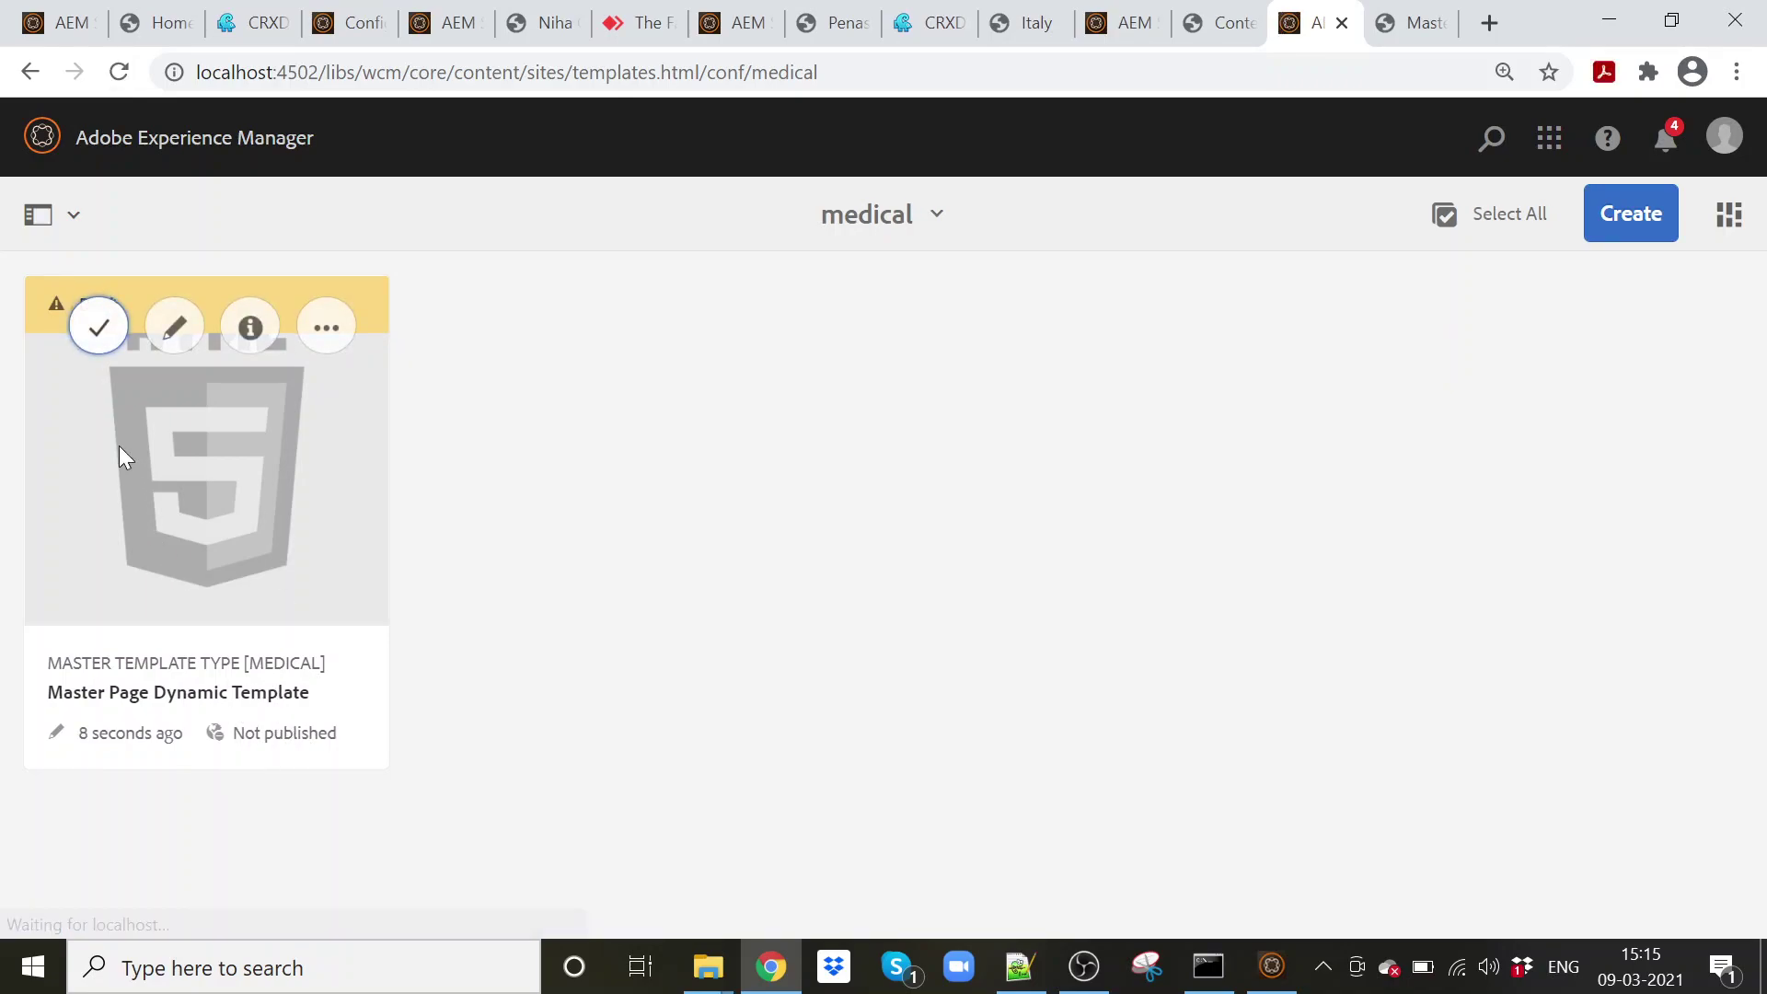
left_click(99, 327)
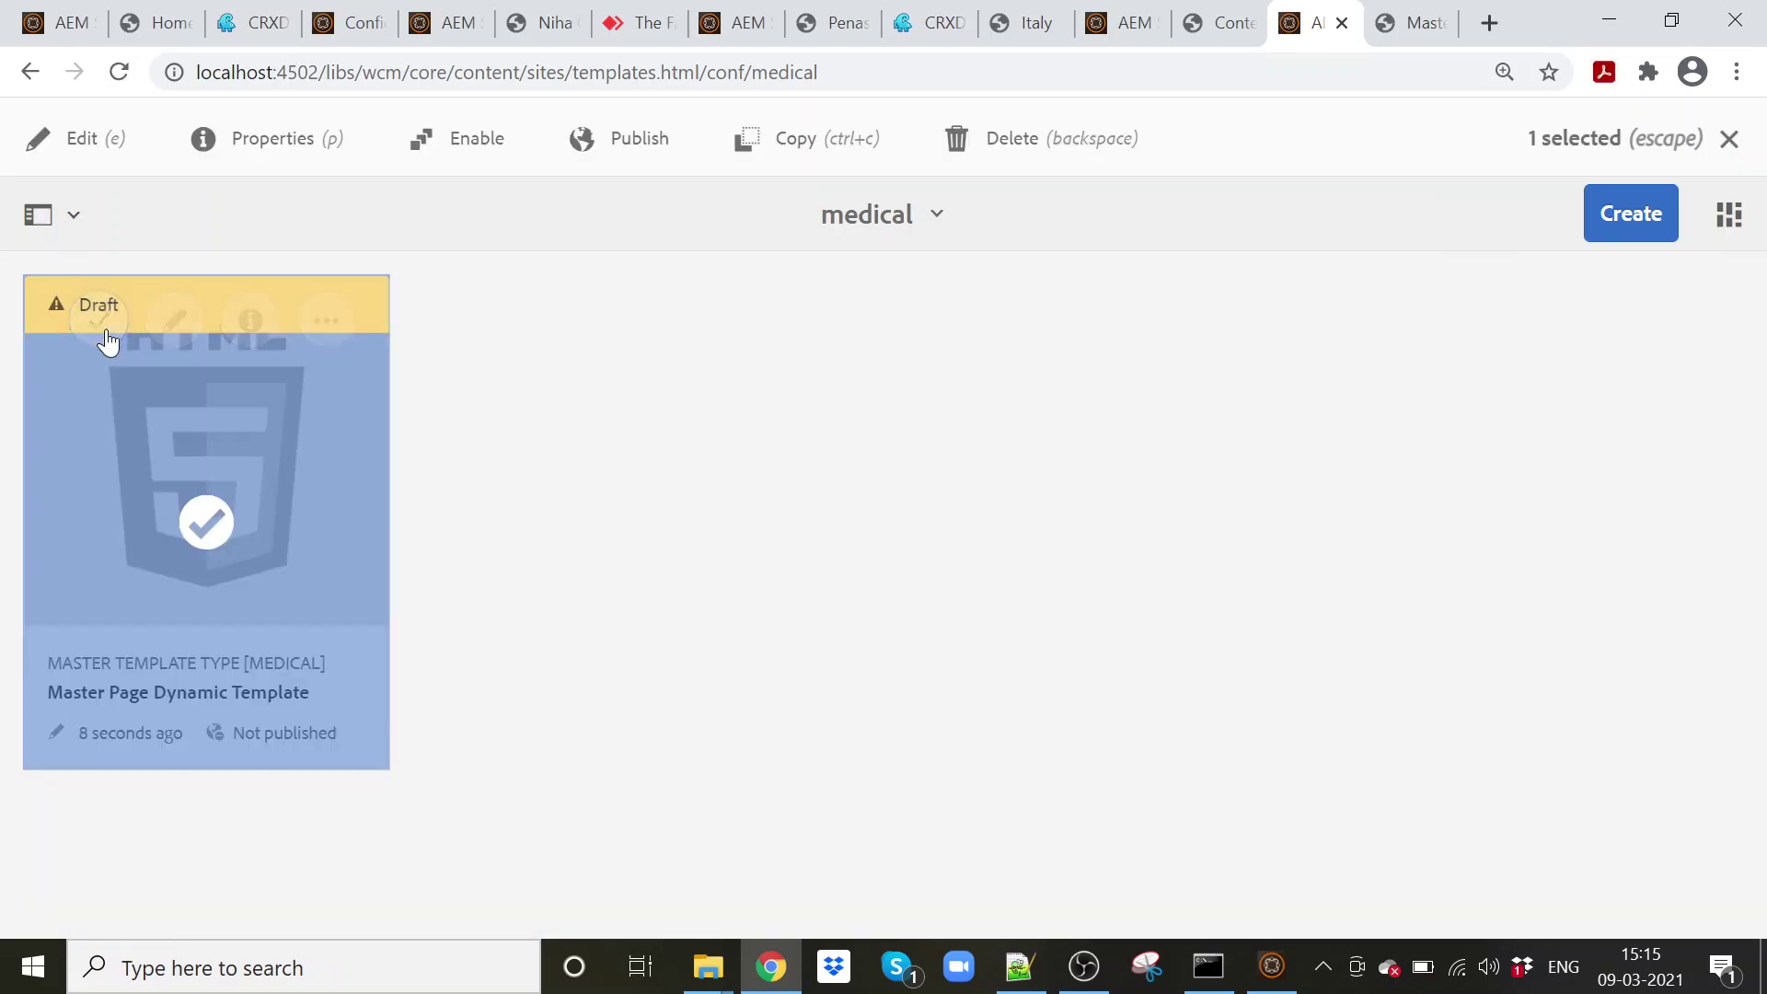
left_click(467, 147)
left_click(1143, 660)
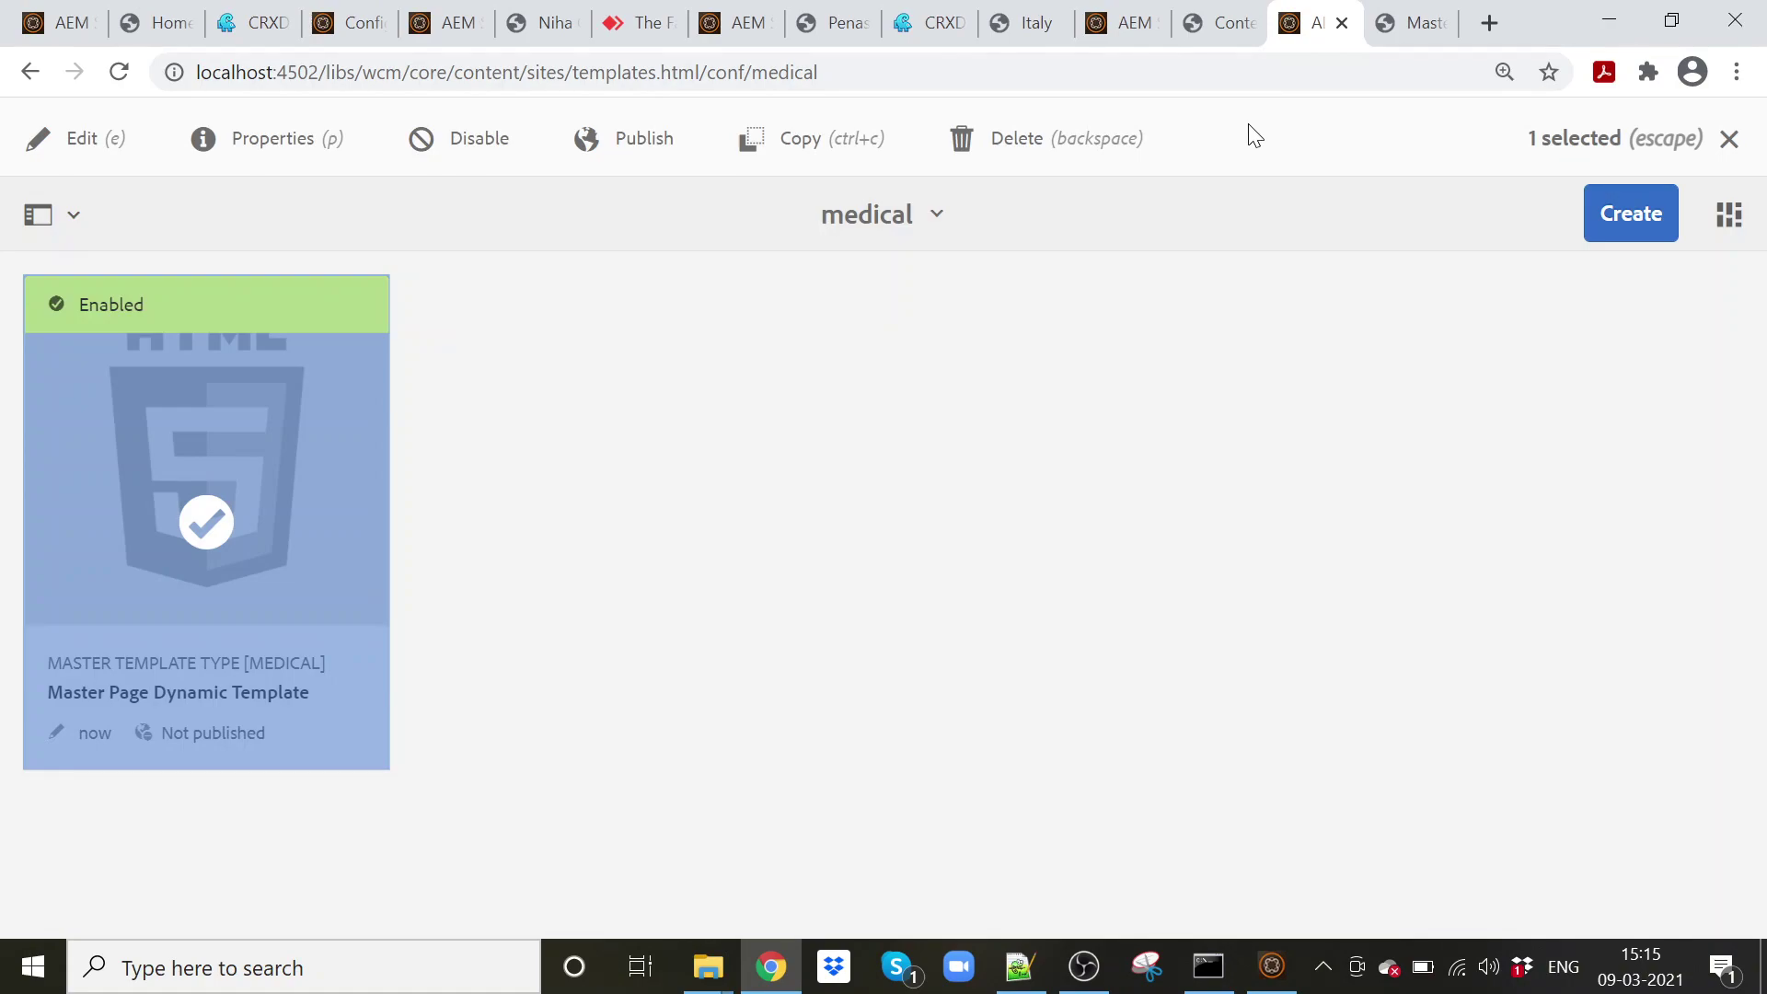
- Switch to CRXDE Lite and collapse the libs settings folder and the apps, conf and libs nodes in the repository tree
left_click(930, 22)
scroll(318, 626, "down", 10)
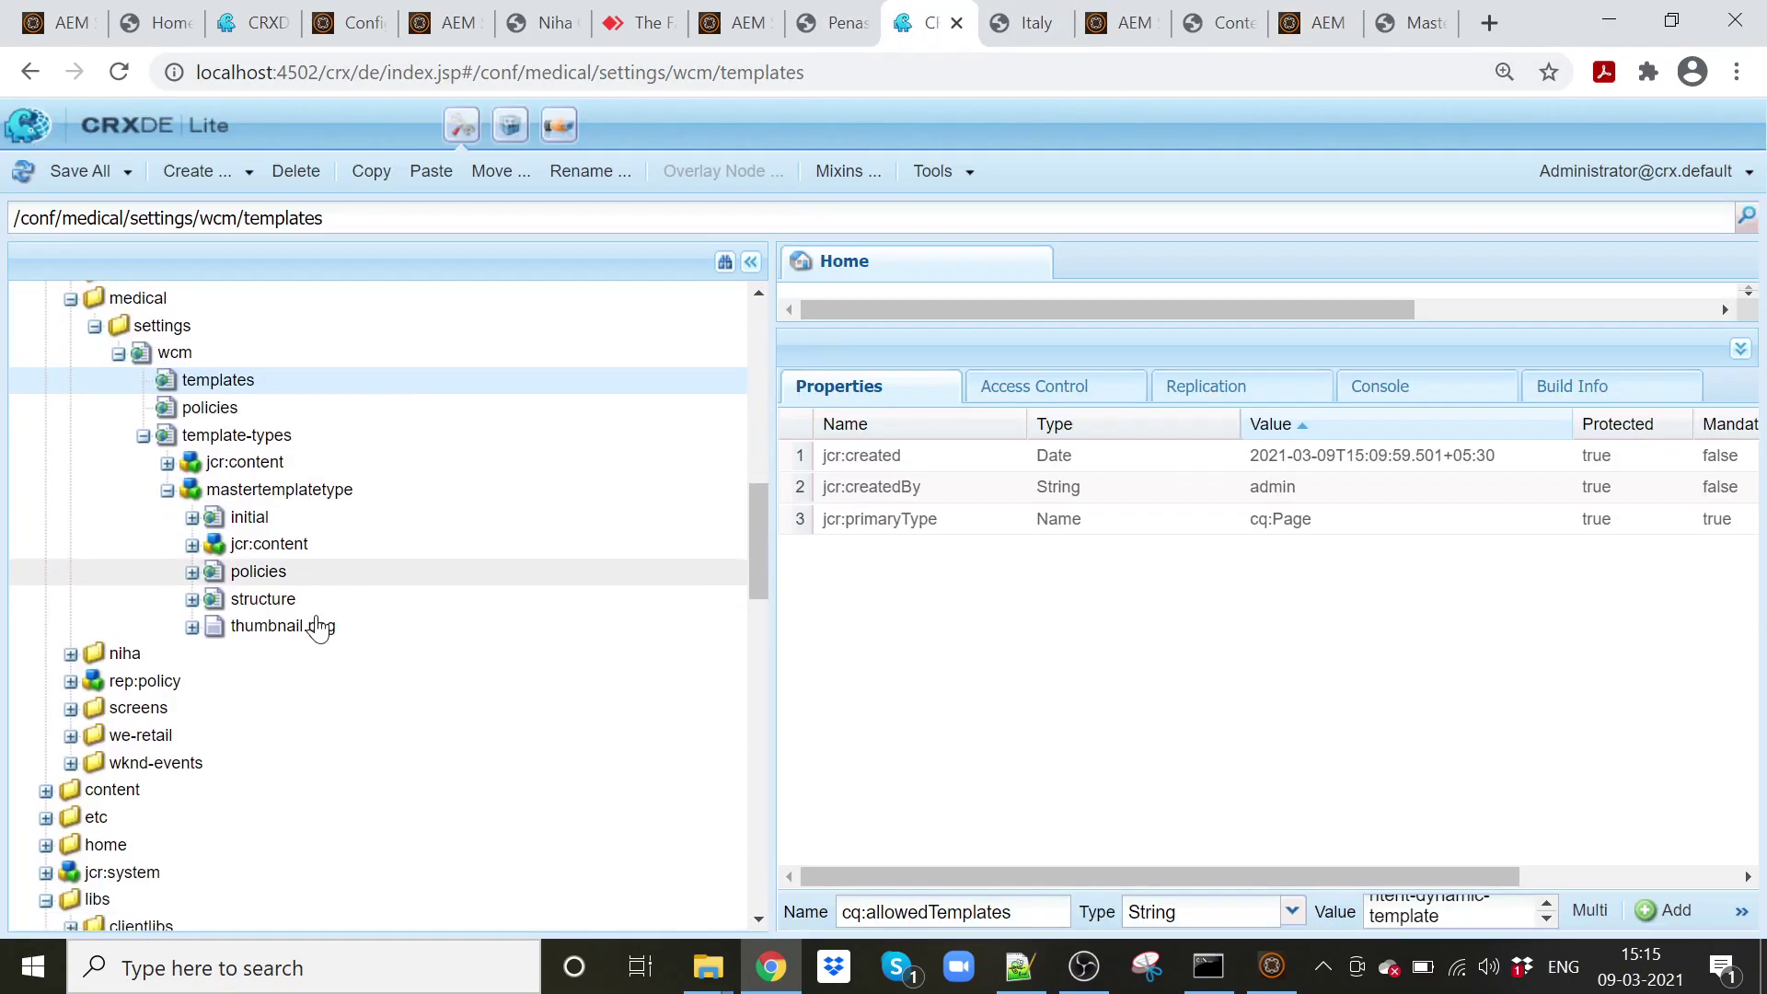
scroll(313, 631, "down", 8)
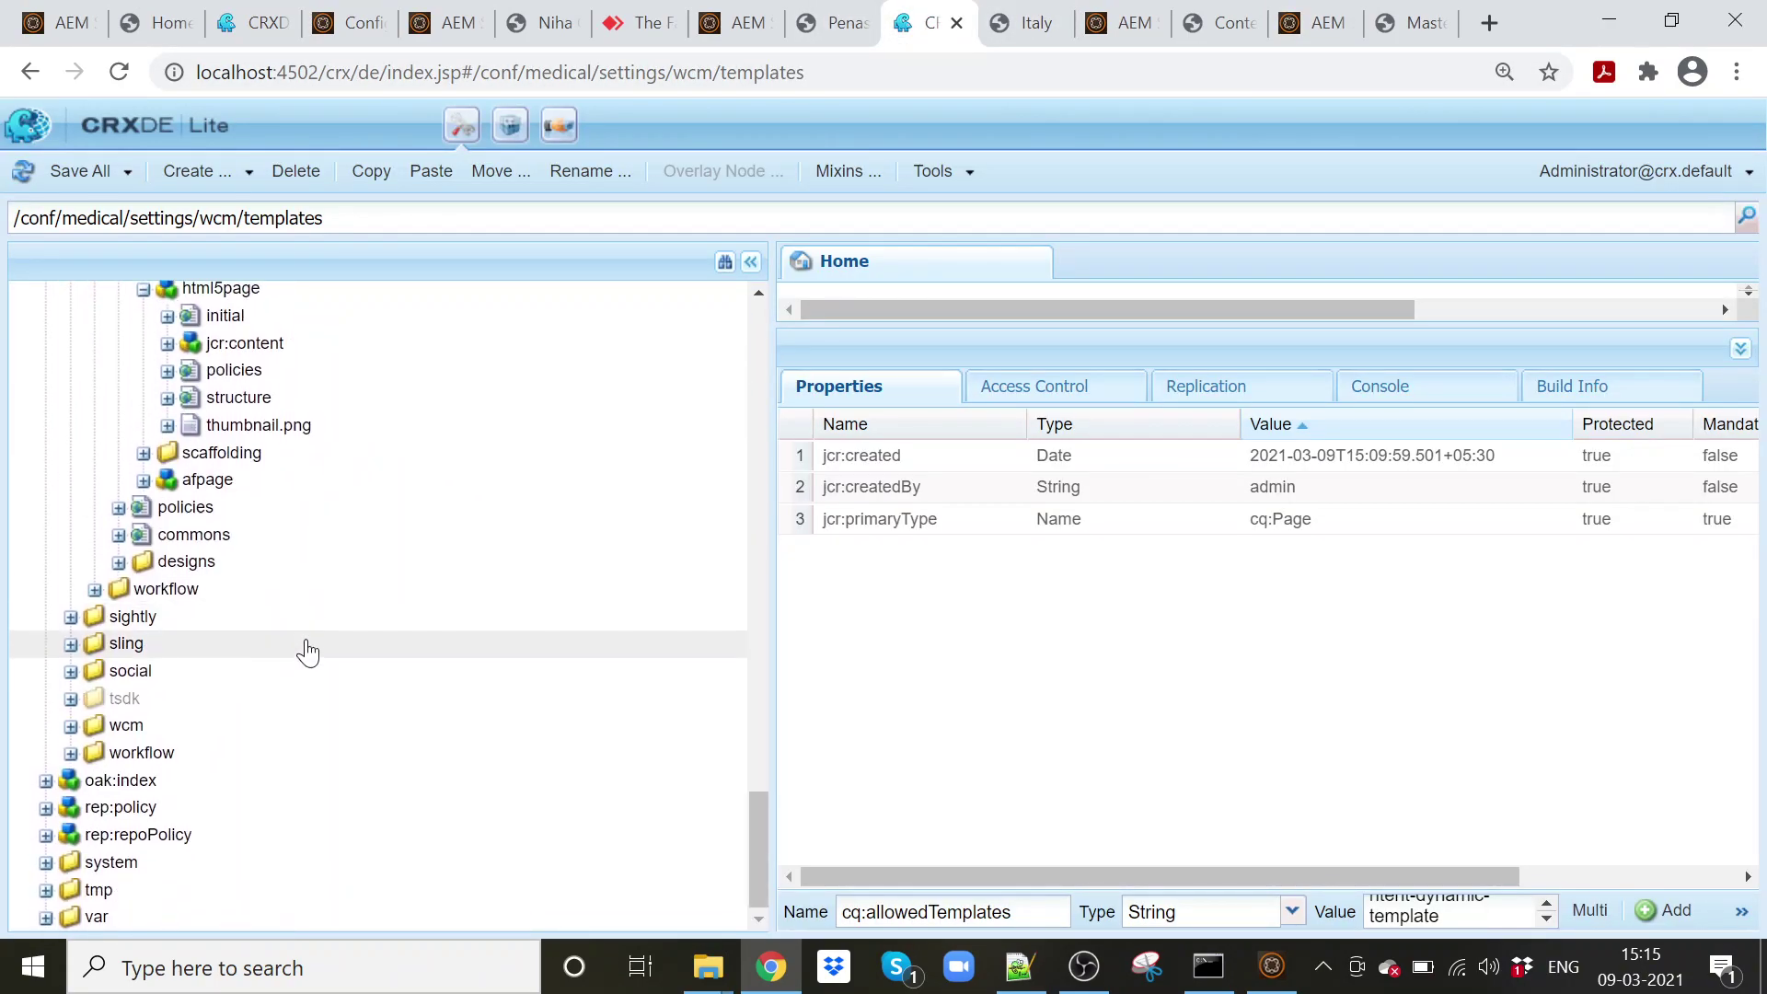
scroll(299, 644, "up", 8)
scroll(297, 656, "up", 3)
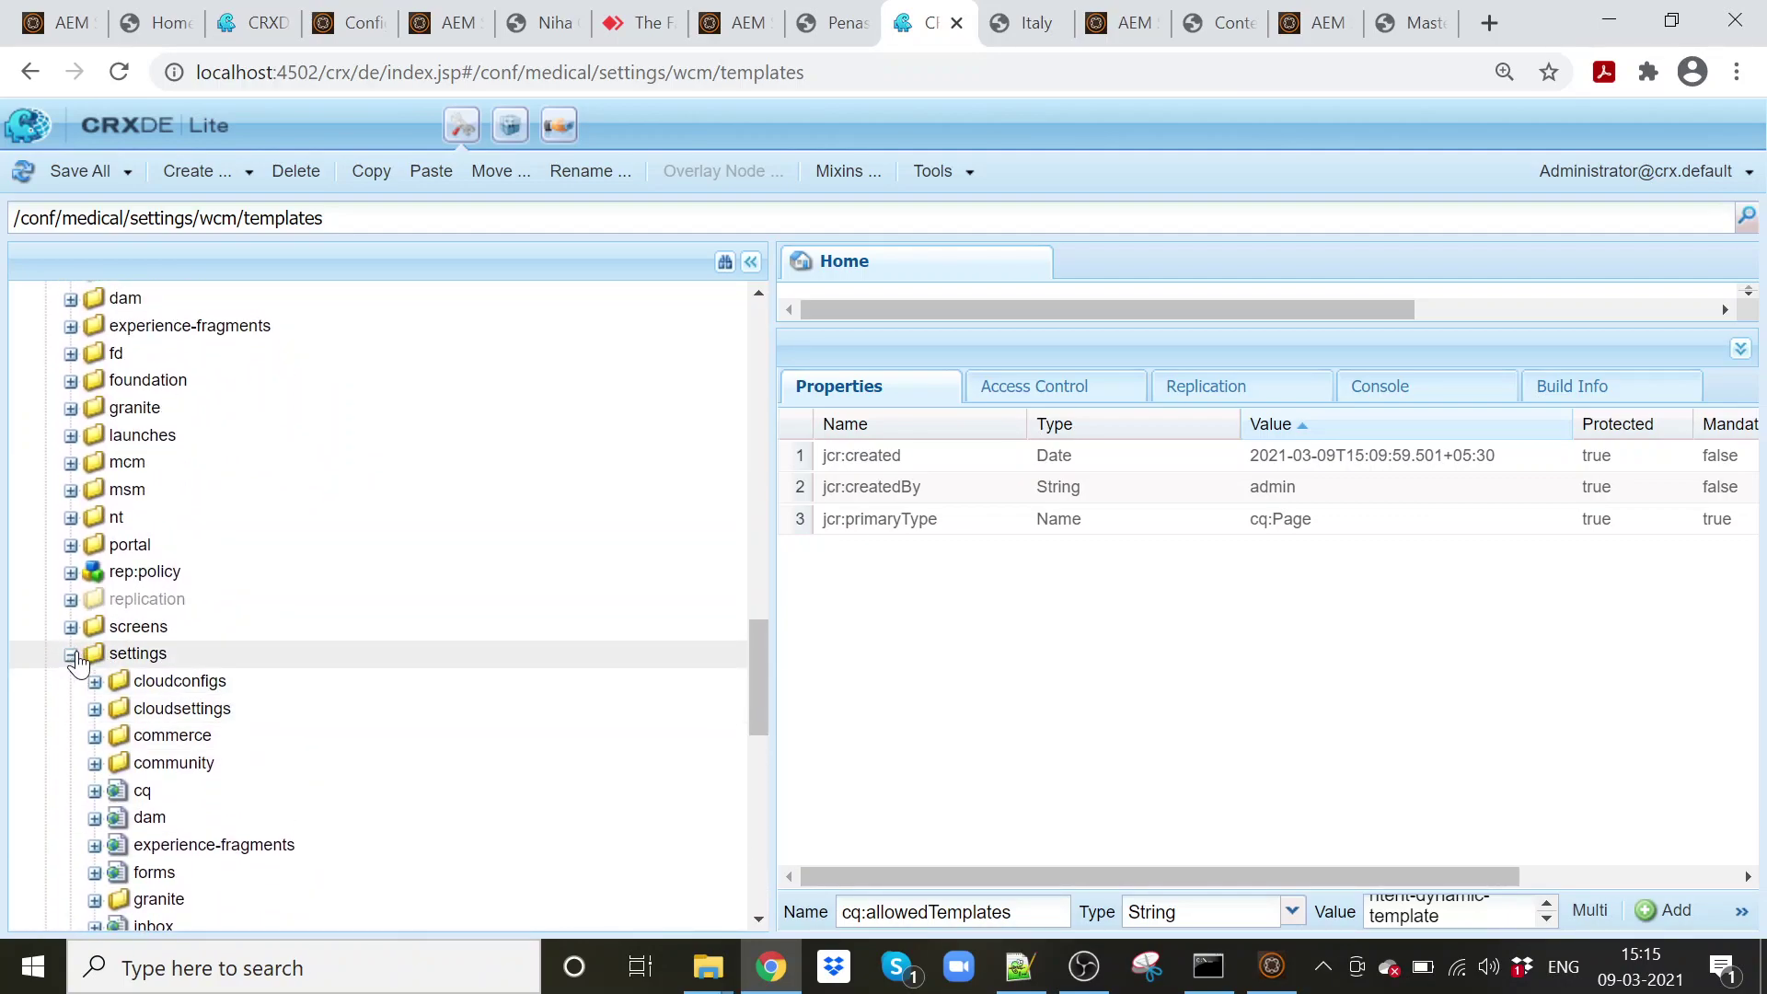
left_click(71, 654)
scroll(355, 643, "up", 20)
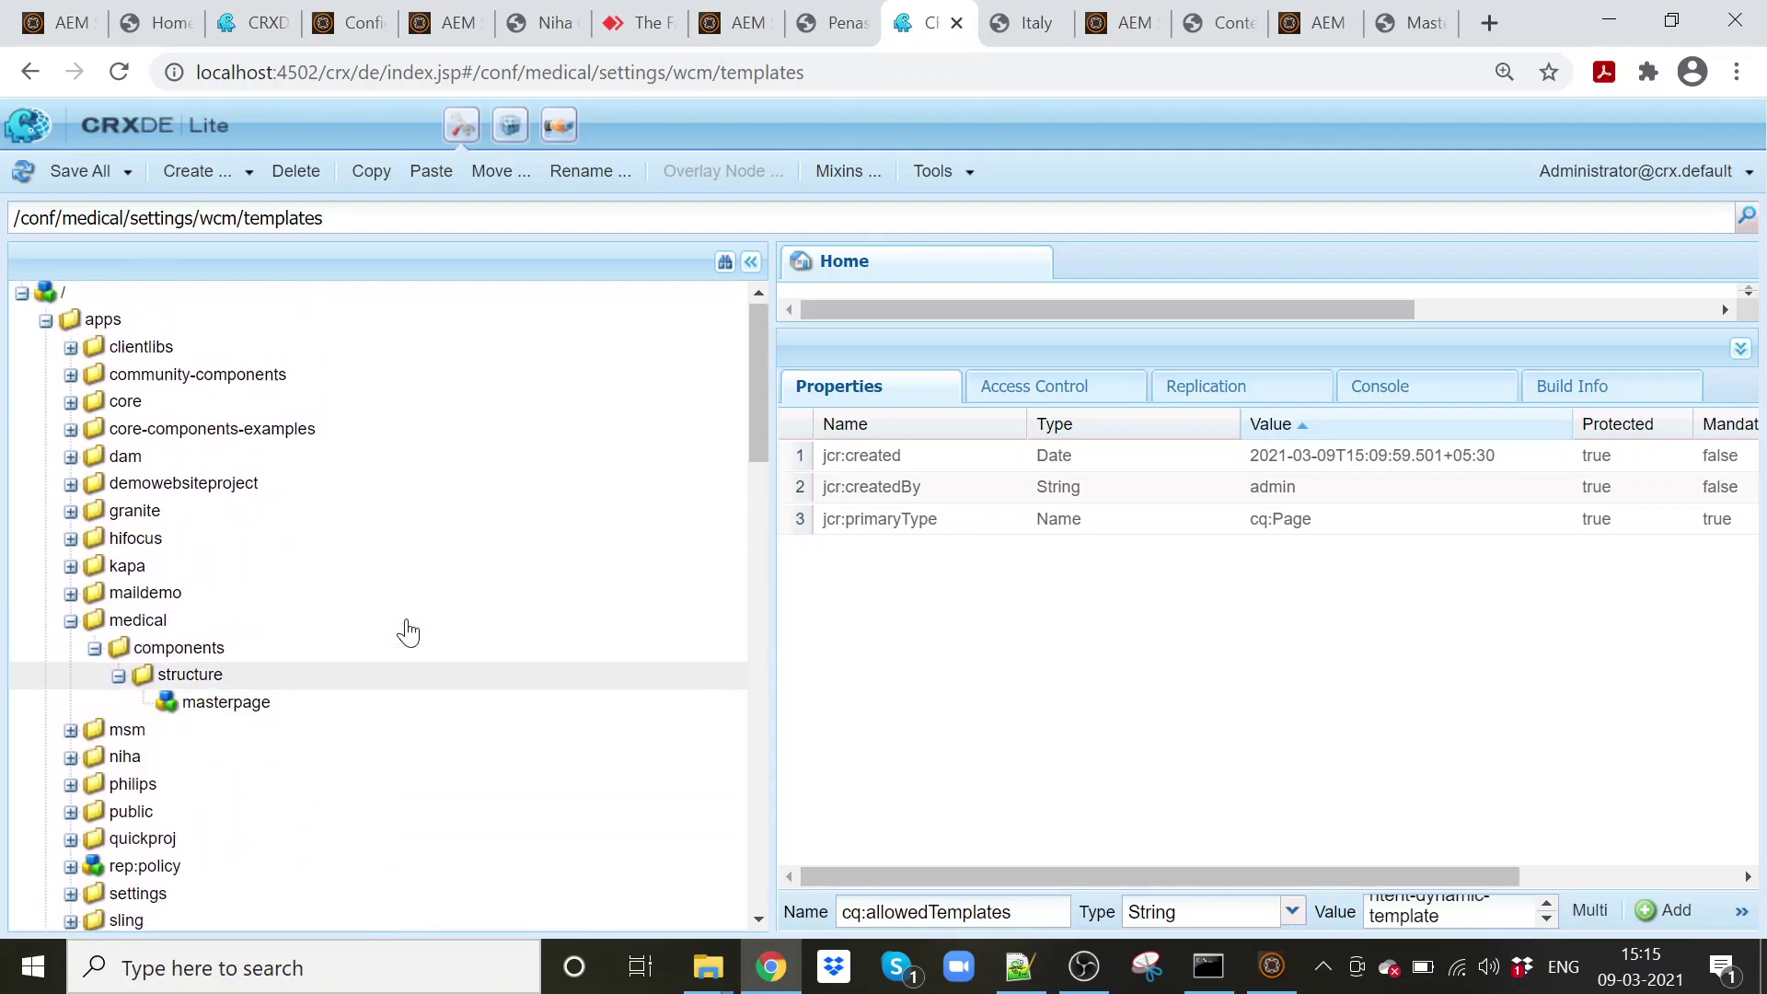
left_click(45, 322)
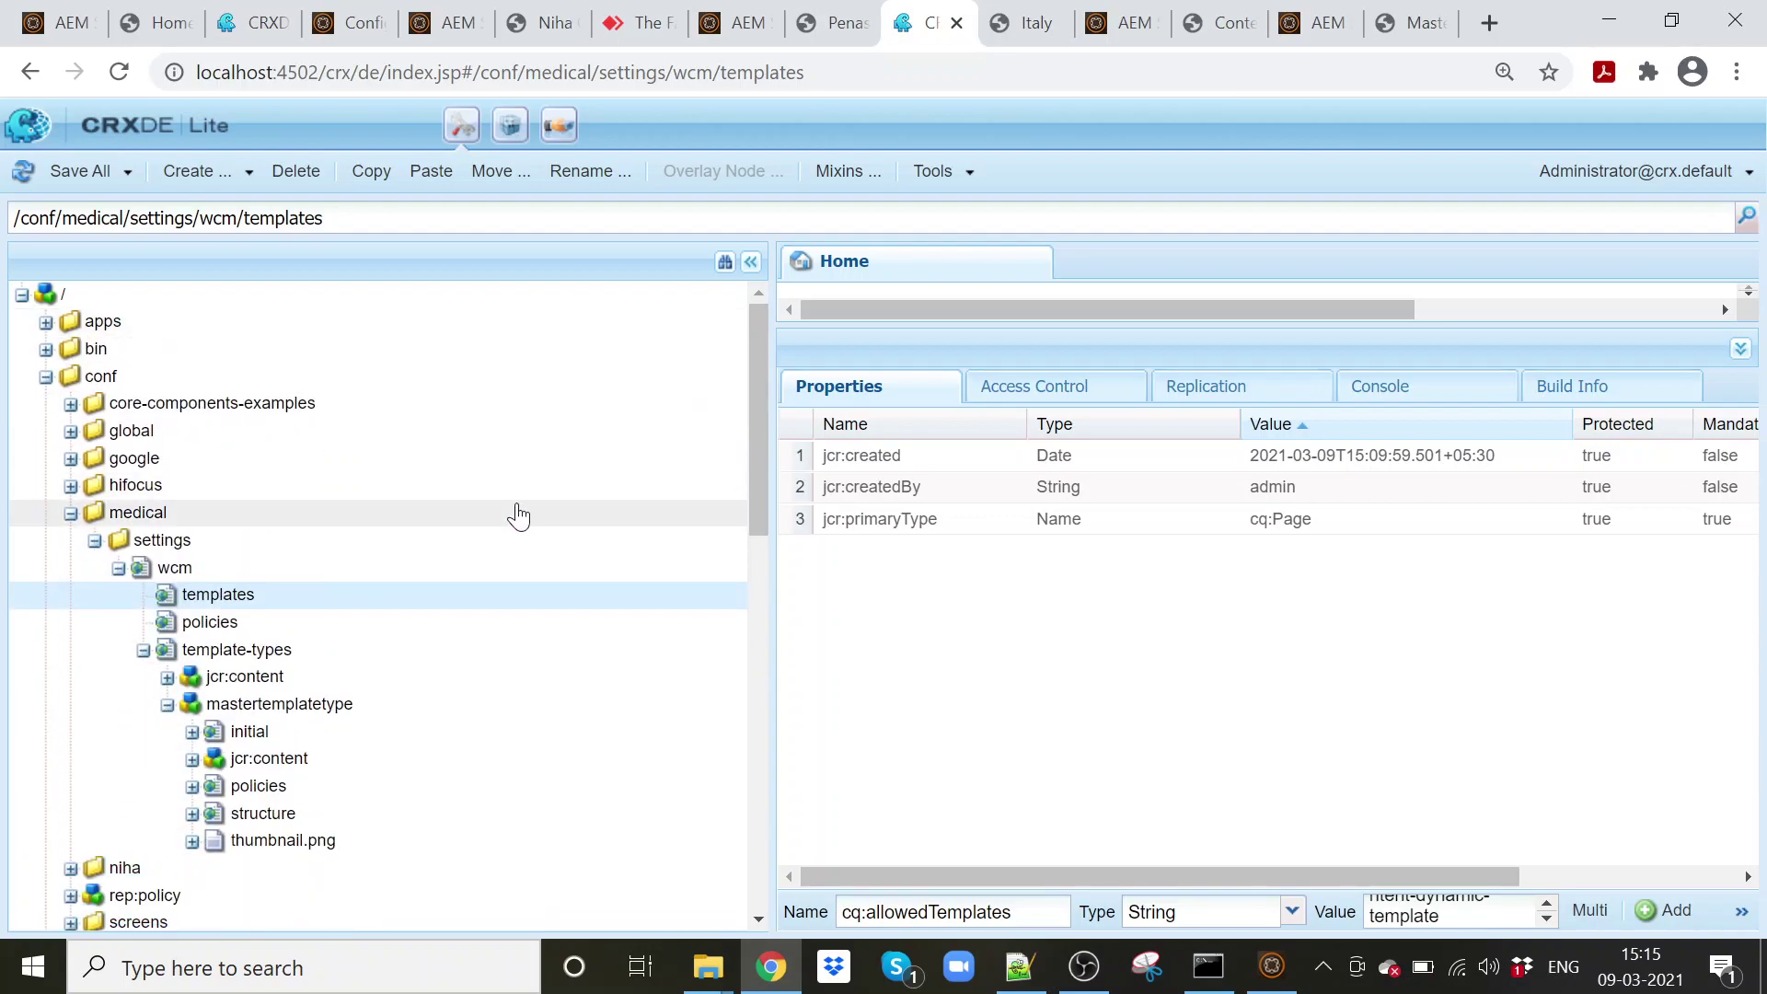
left_click(45, 377)
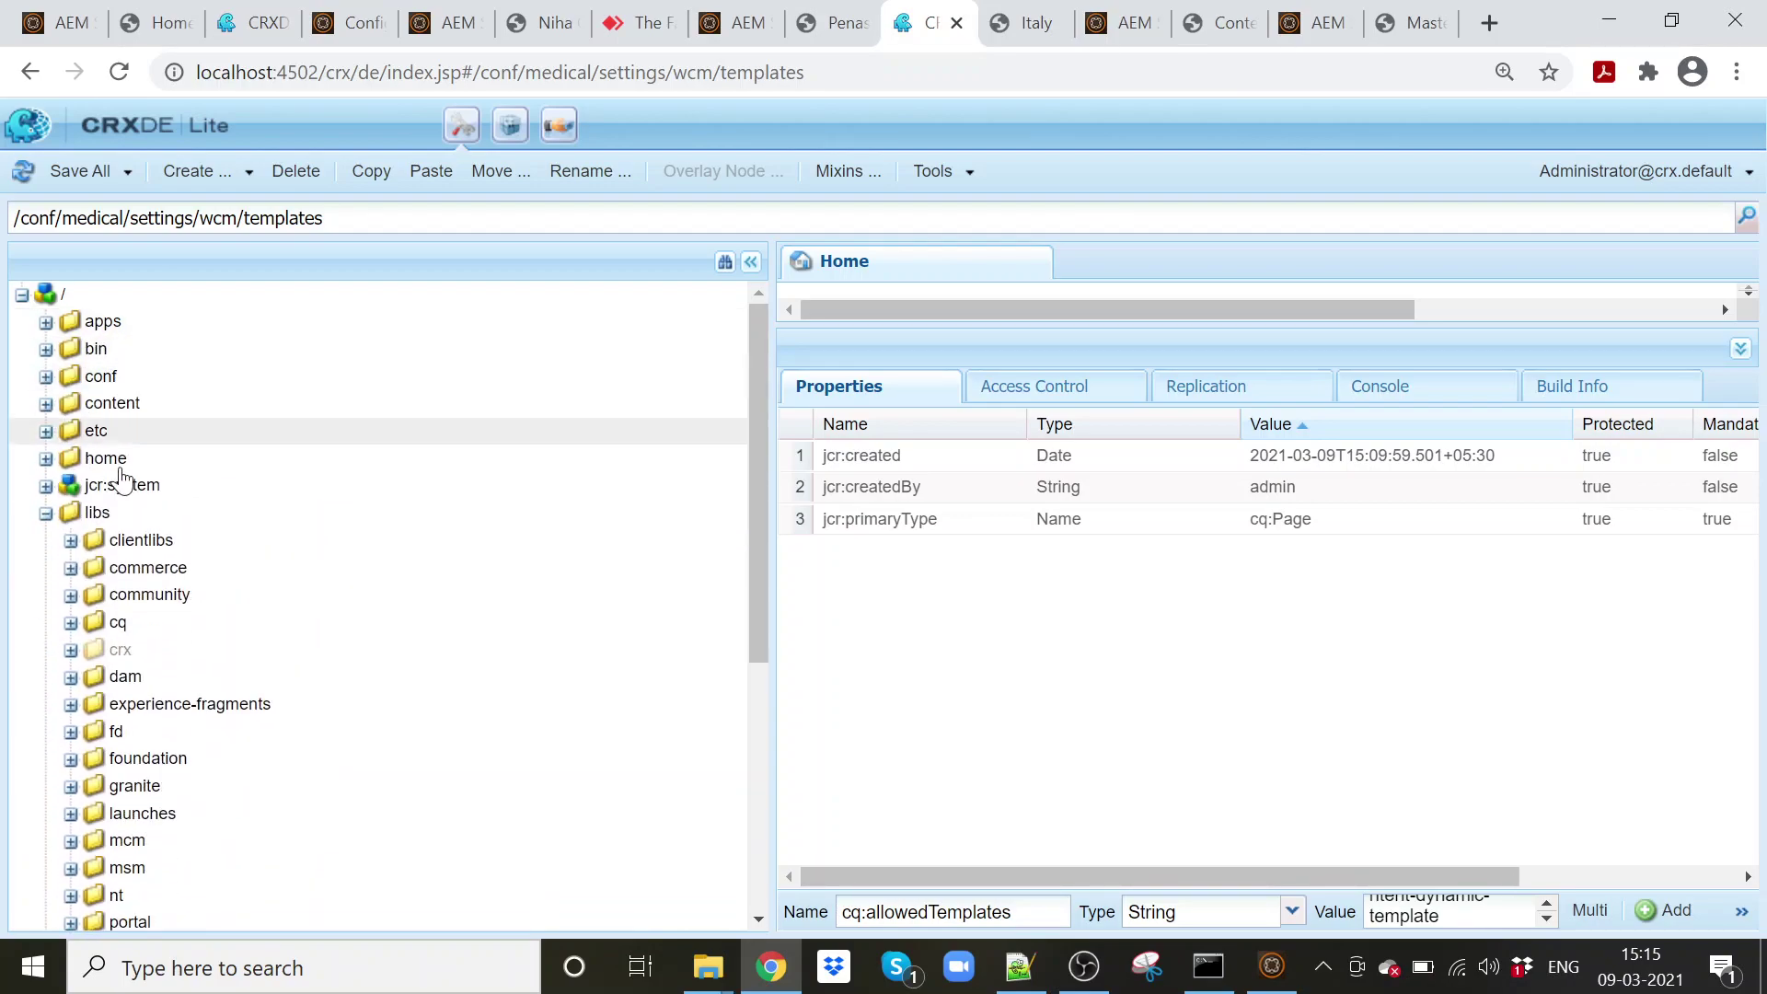
scroll(133, 492, "down", 10)
scroll(134, 497, "up", 5)
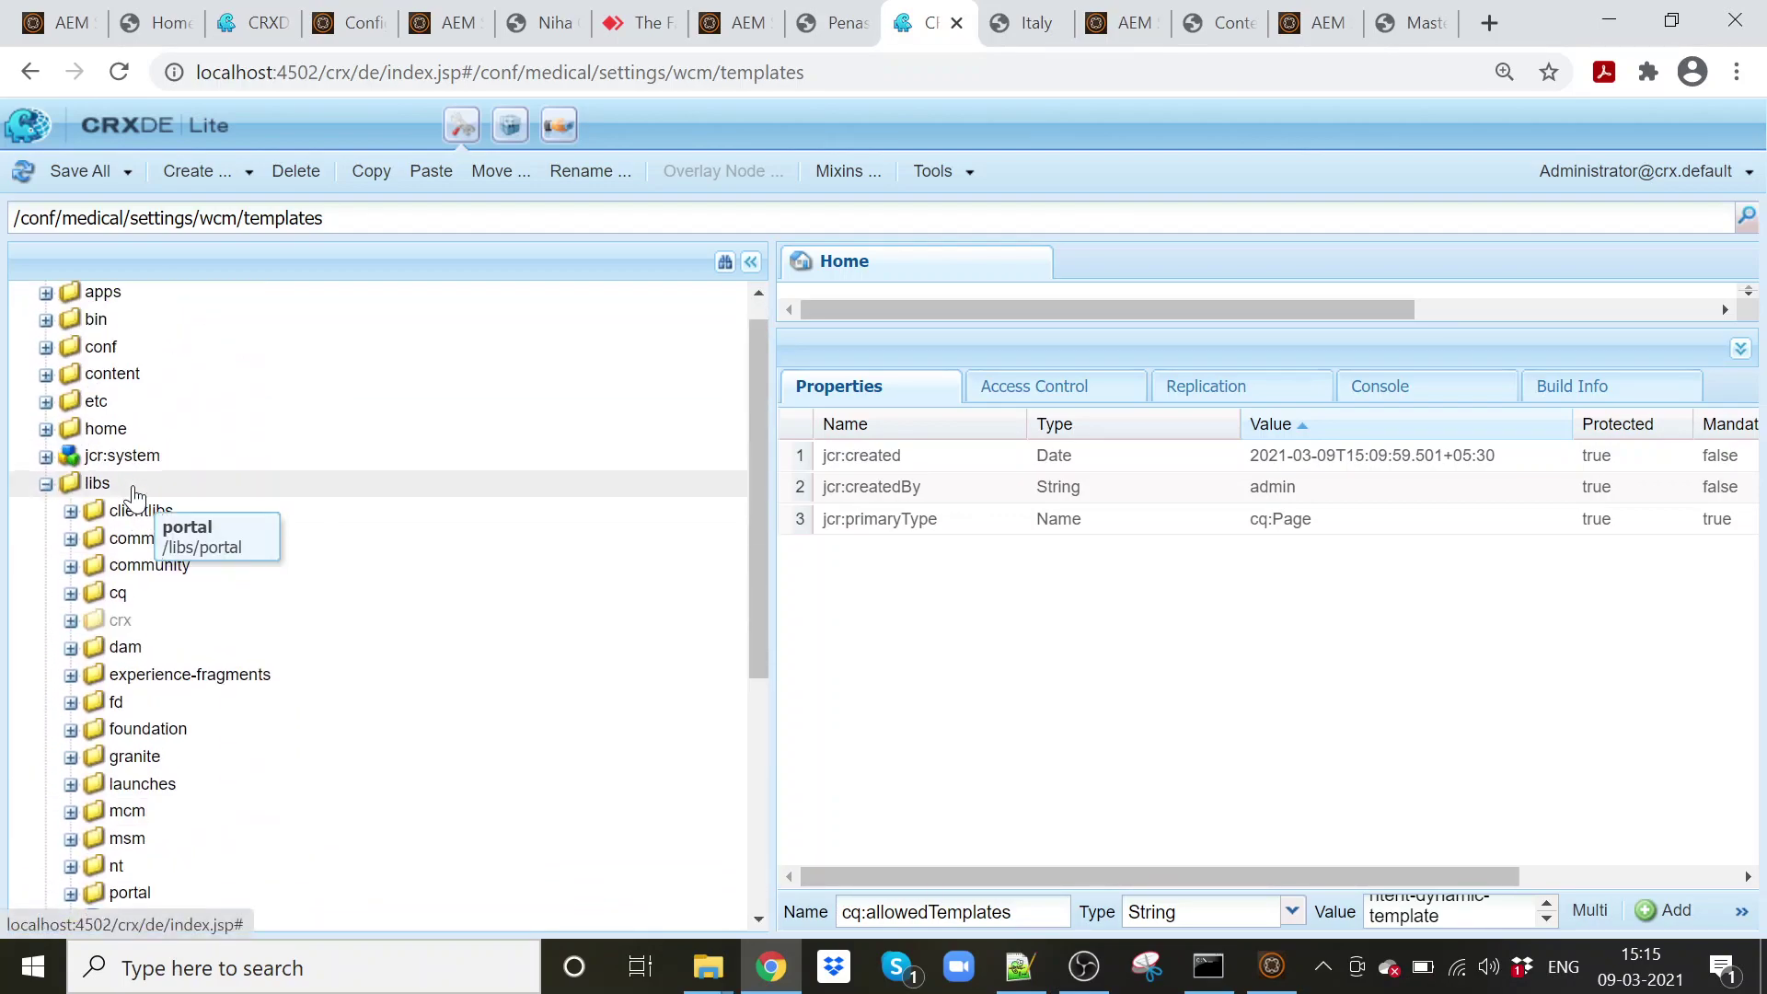
left_click(47, 485)
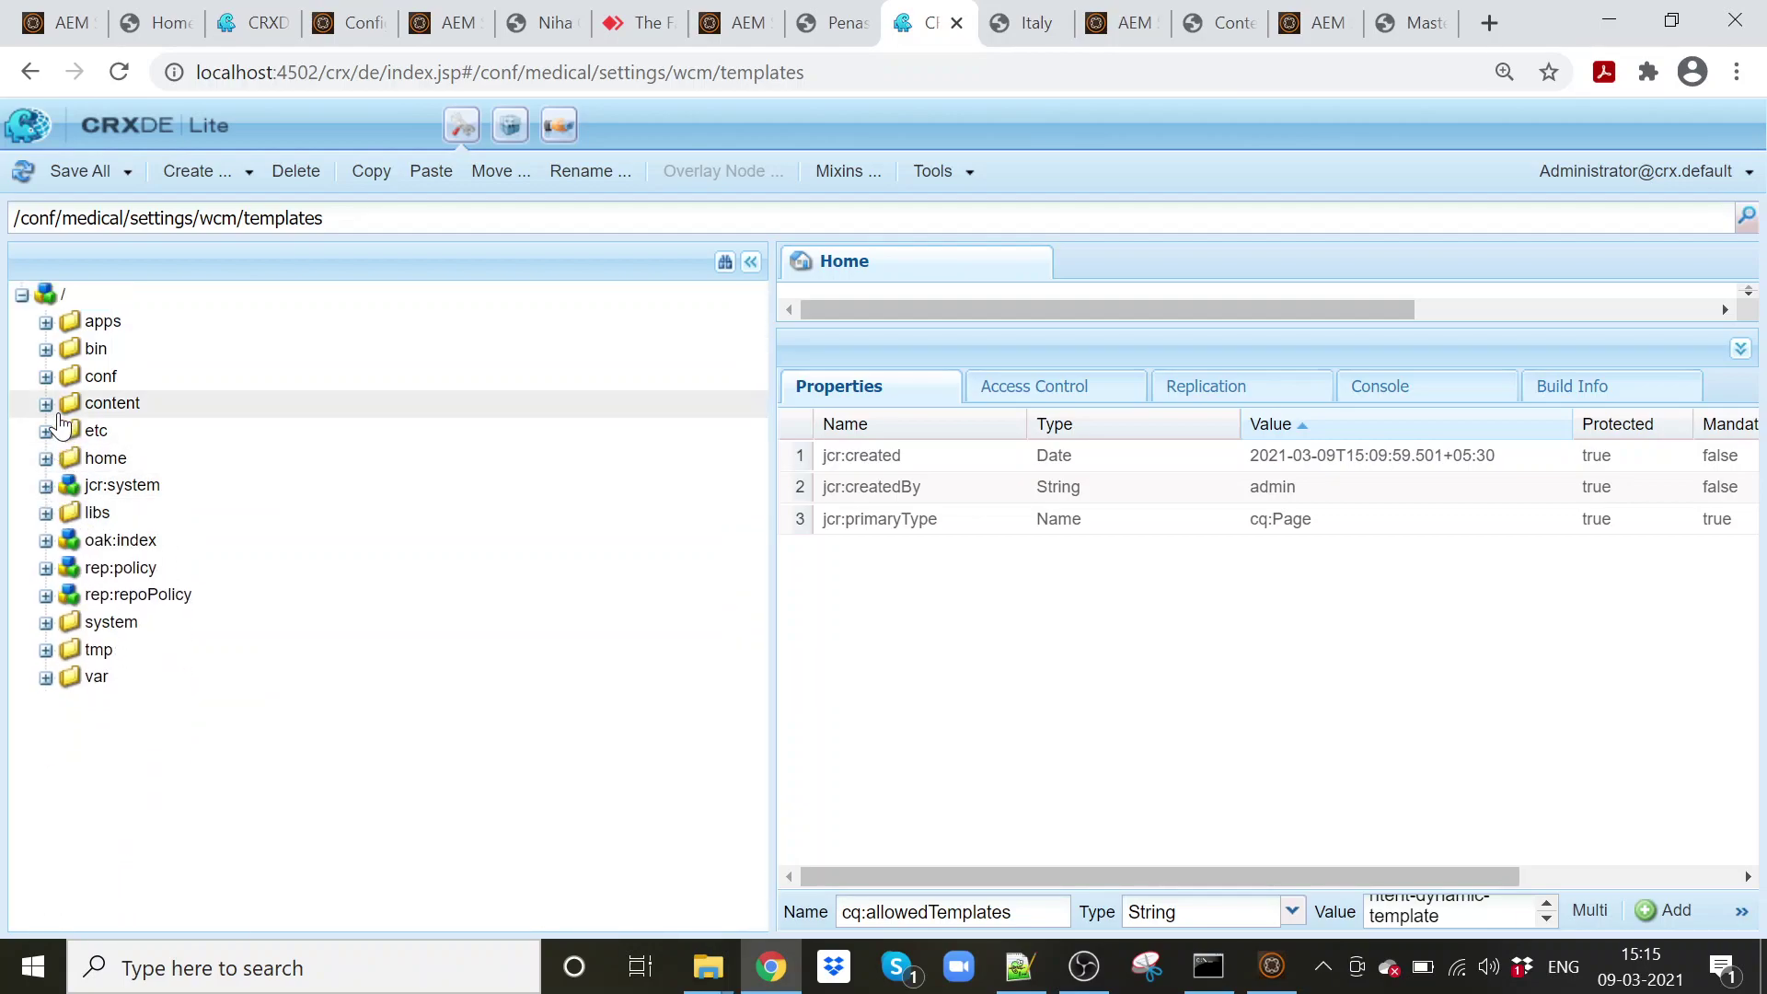
- Expand content, we-retail and ch in the repository tree and select the jcr:content node of ch
double_click(58, 406)
scroll(284, 536, "down", 5)
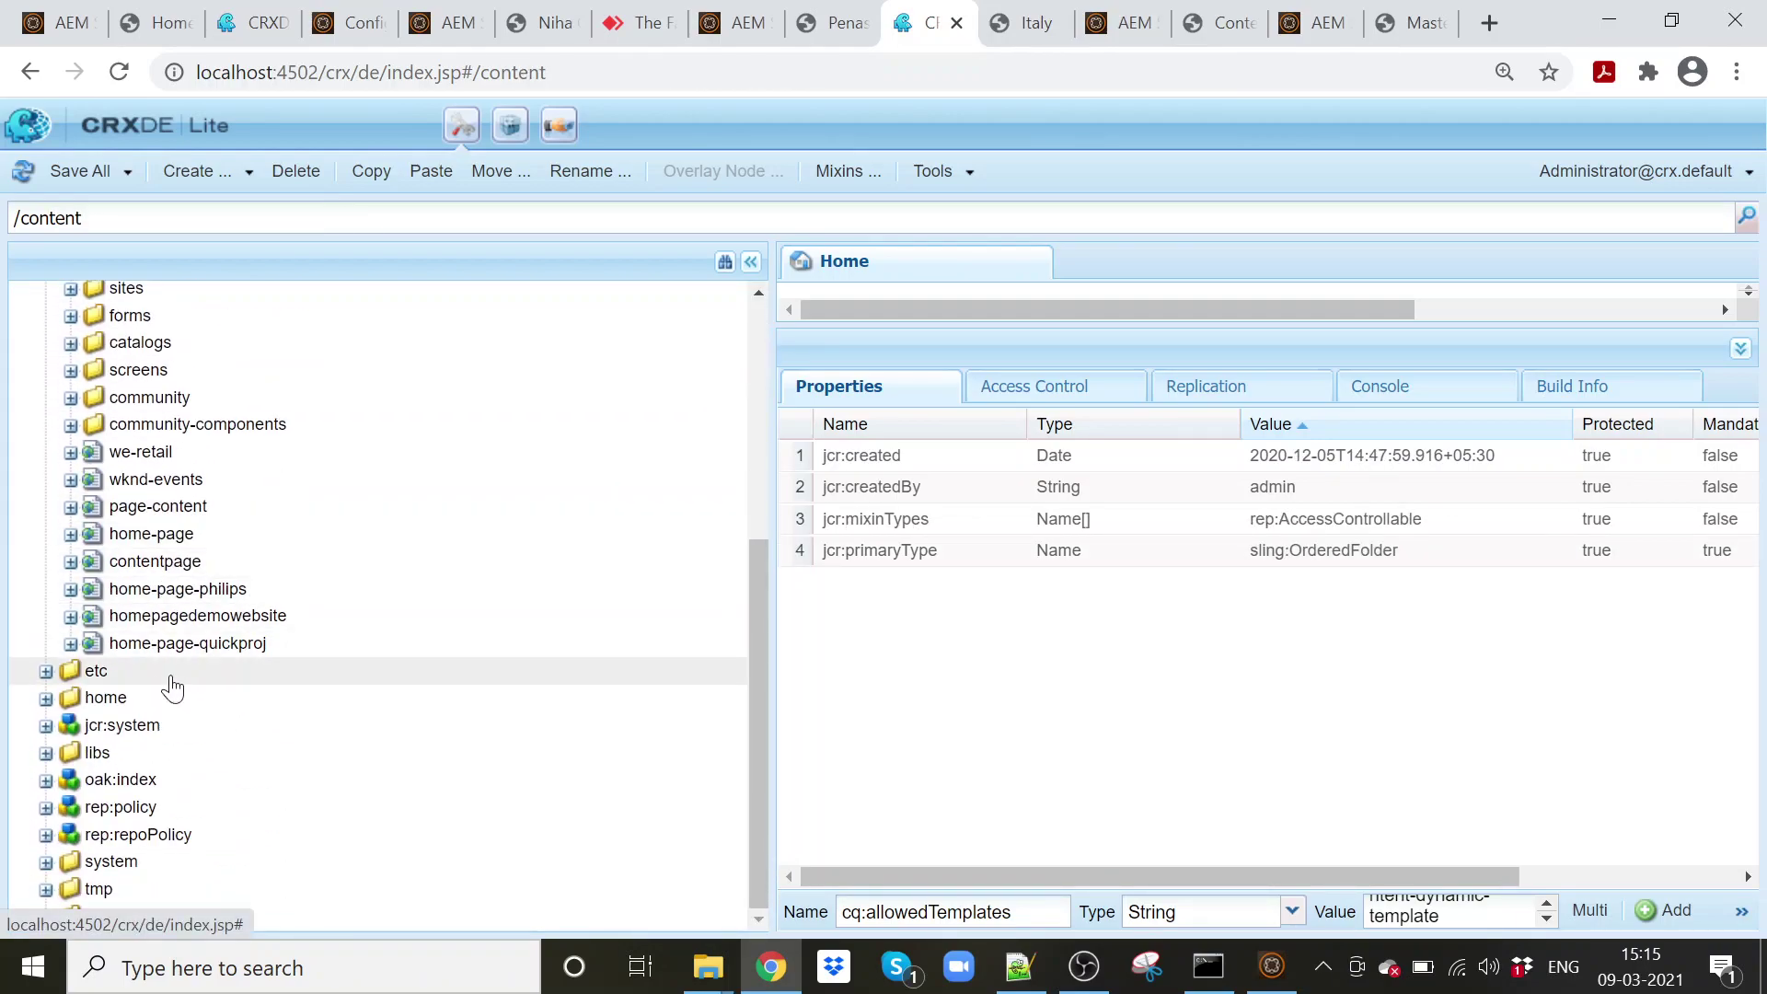
double_click(162, 455)
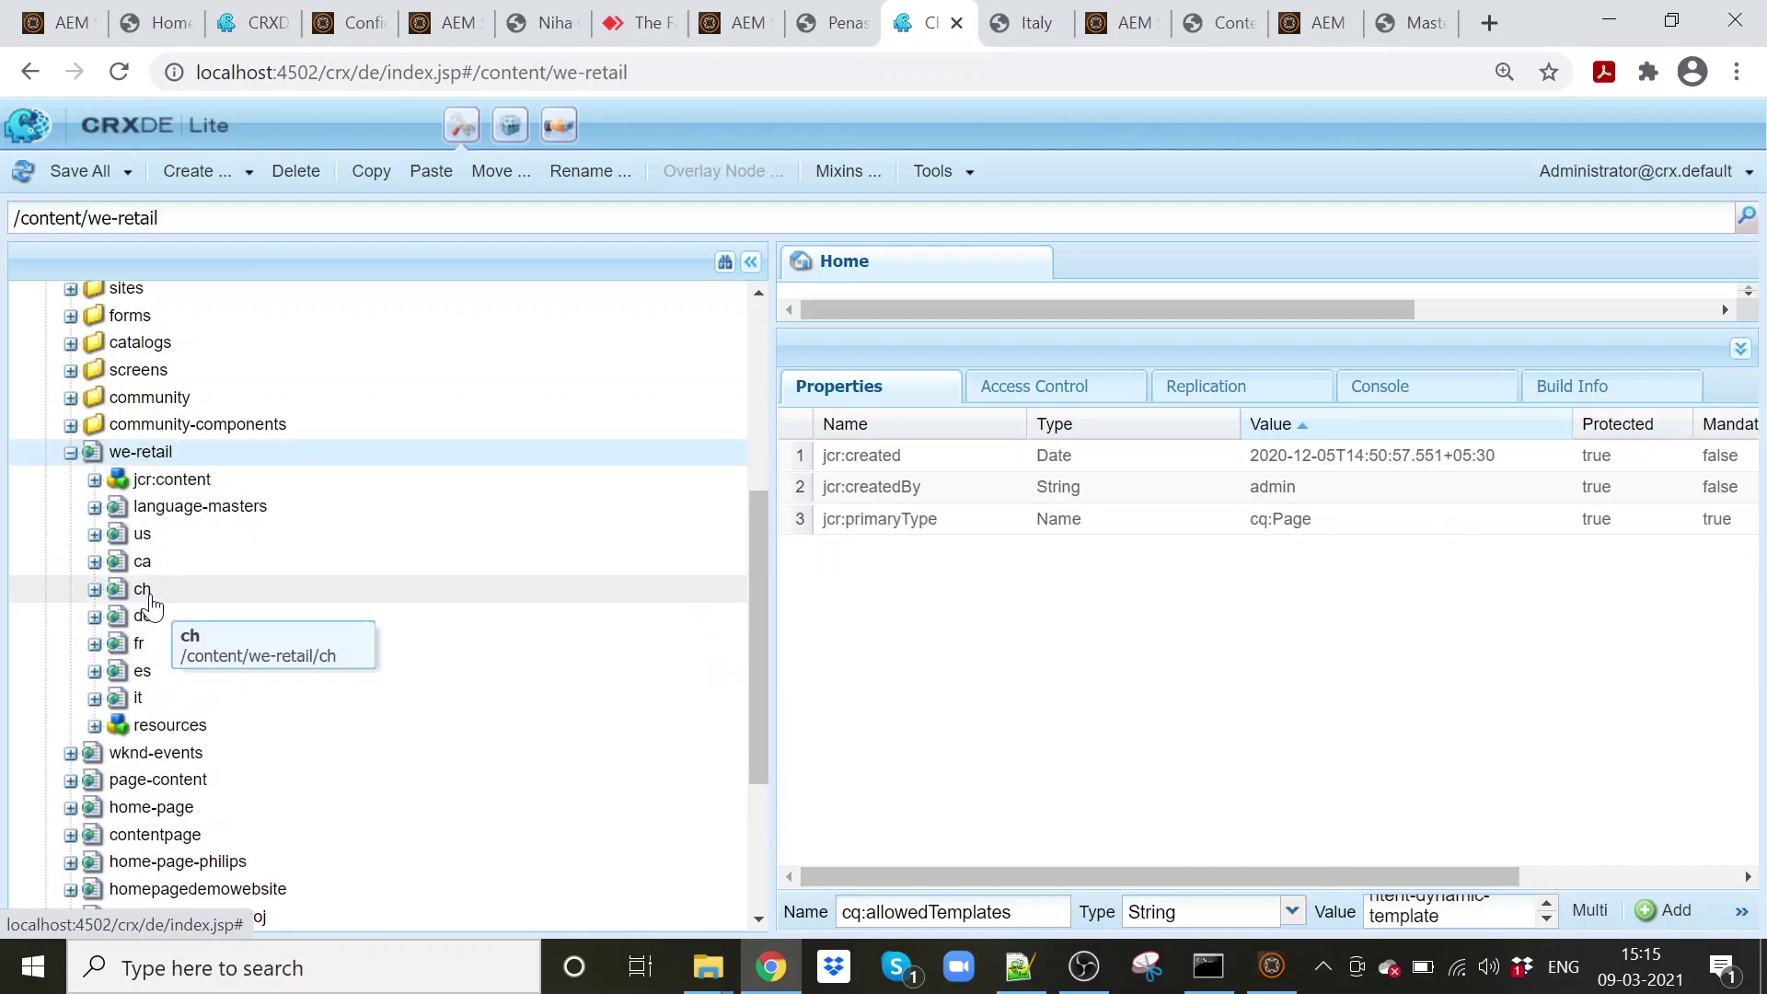
double_click(143, 589)
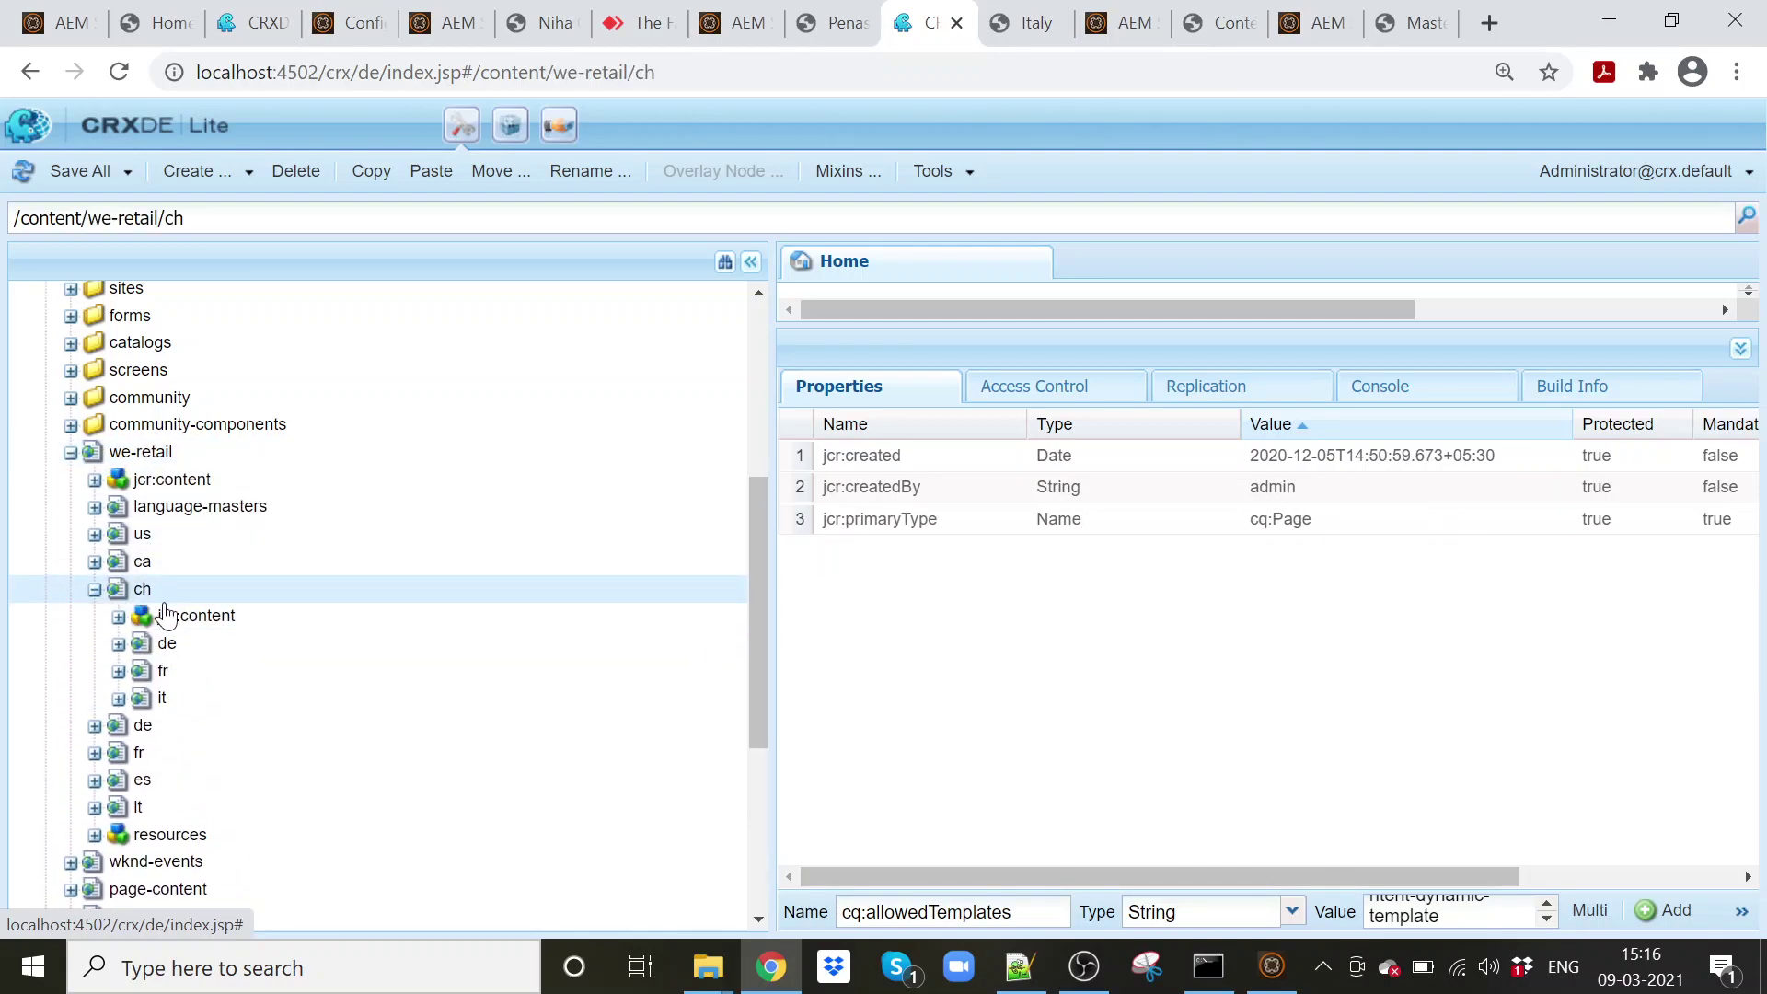
left_click(194, 624)
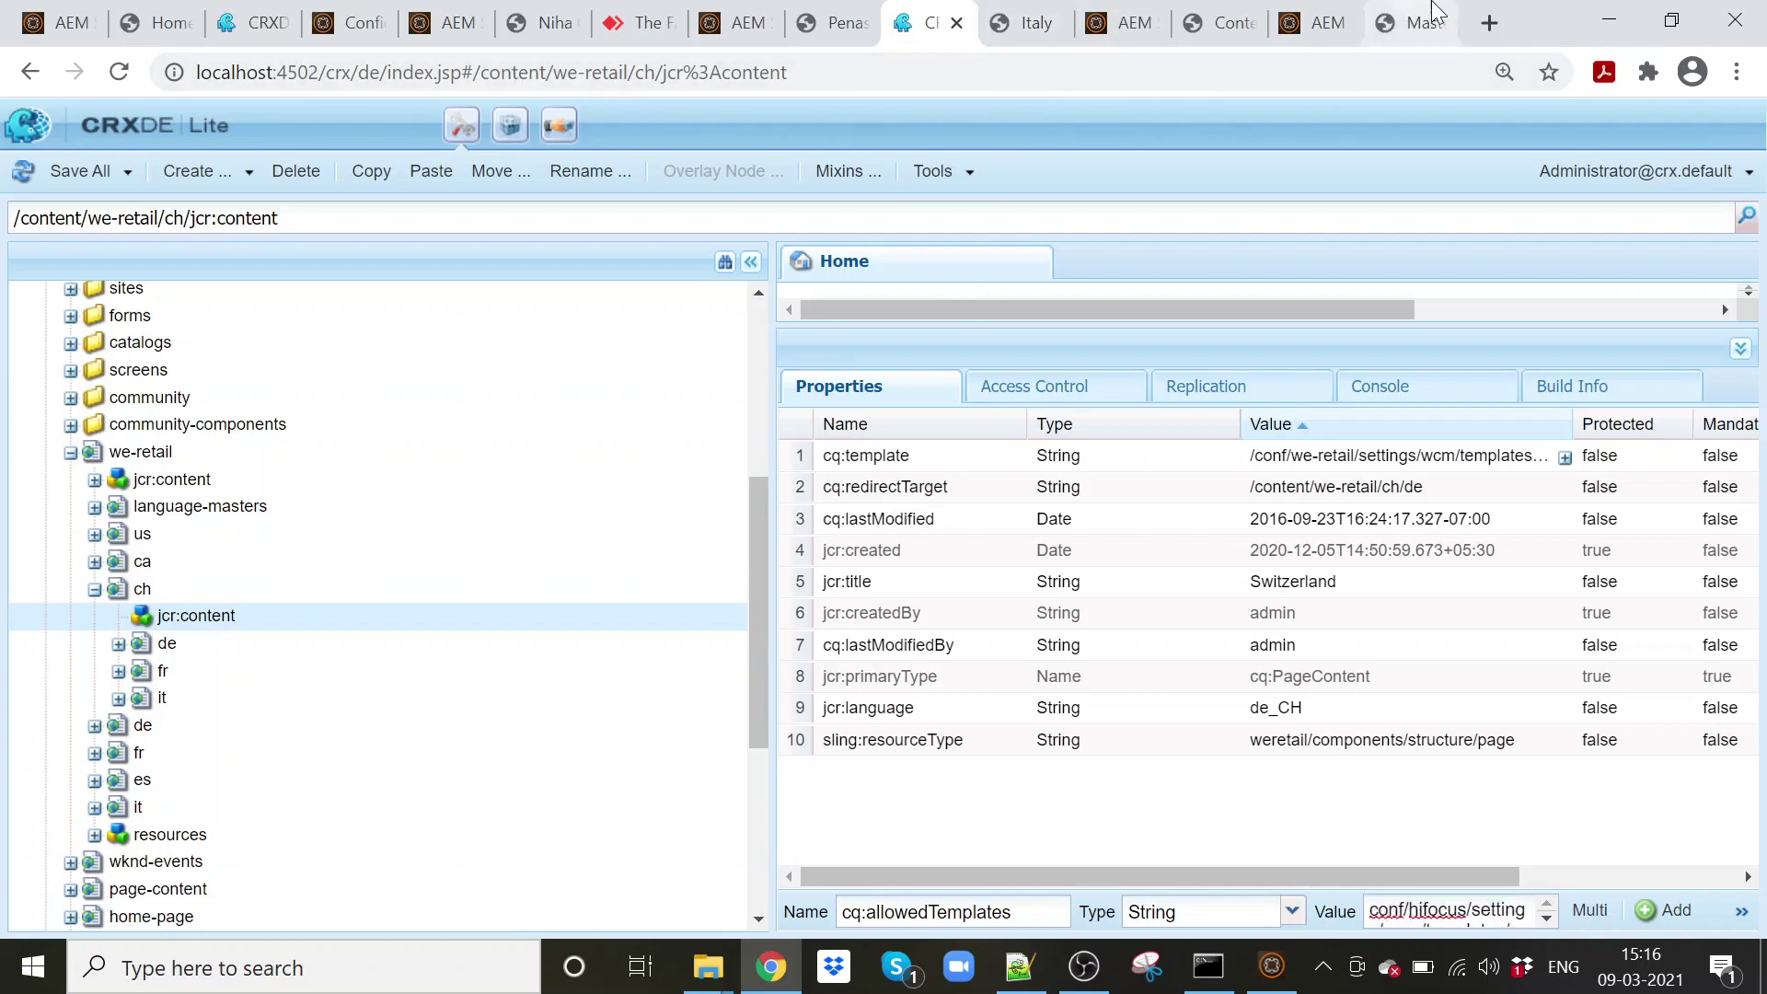
left_click(1408, 22)
left_click_drag(1032, 72, 426, 72)
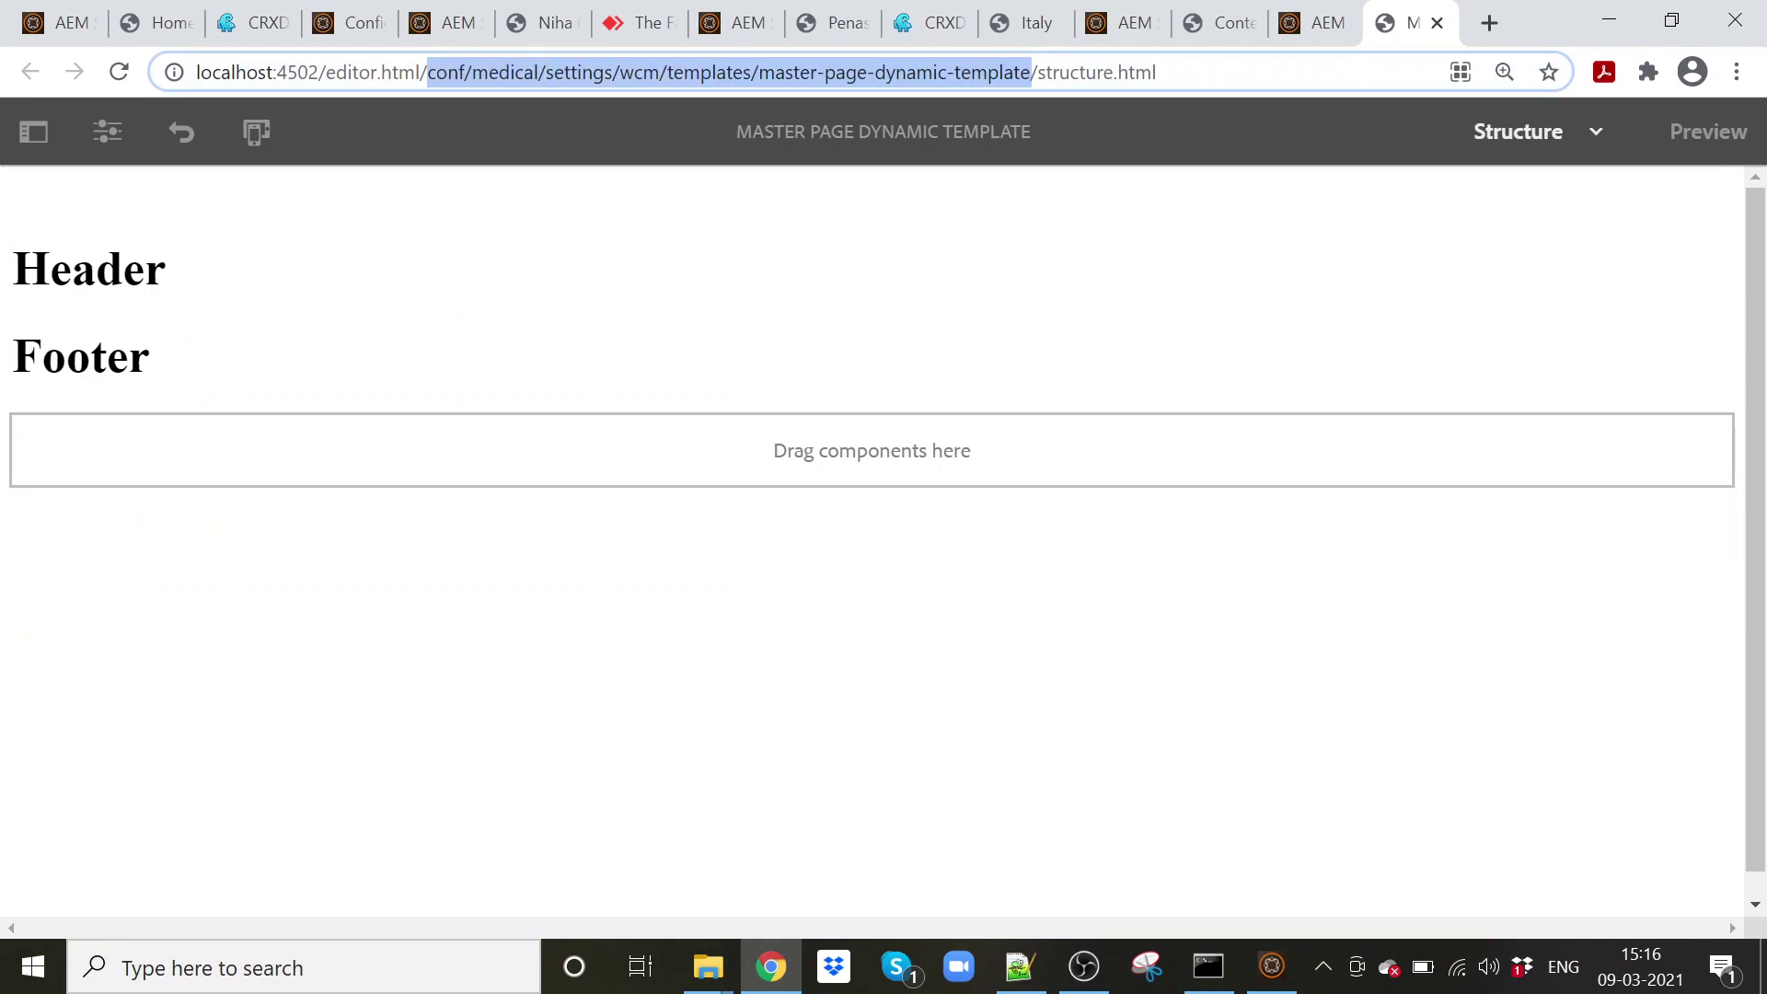
left_click(833, 22)
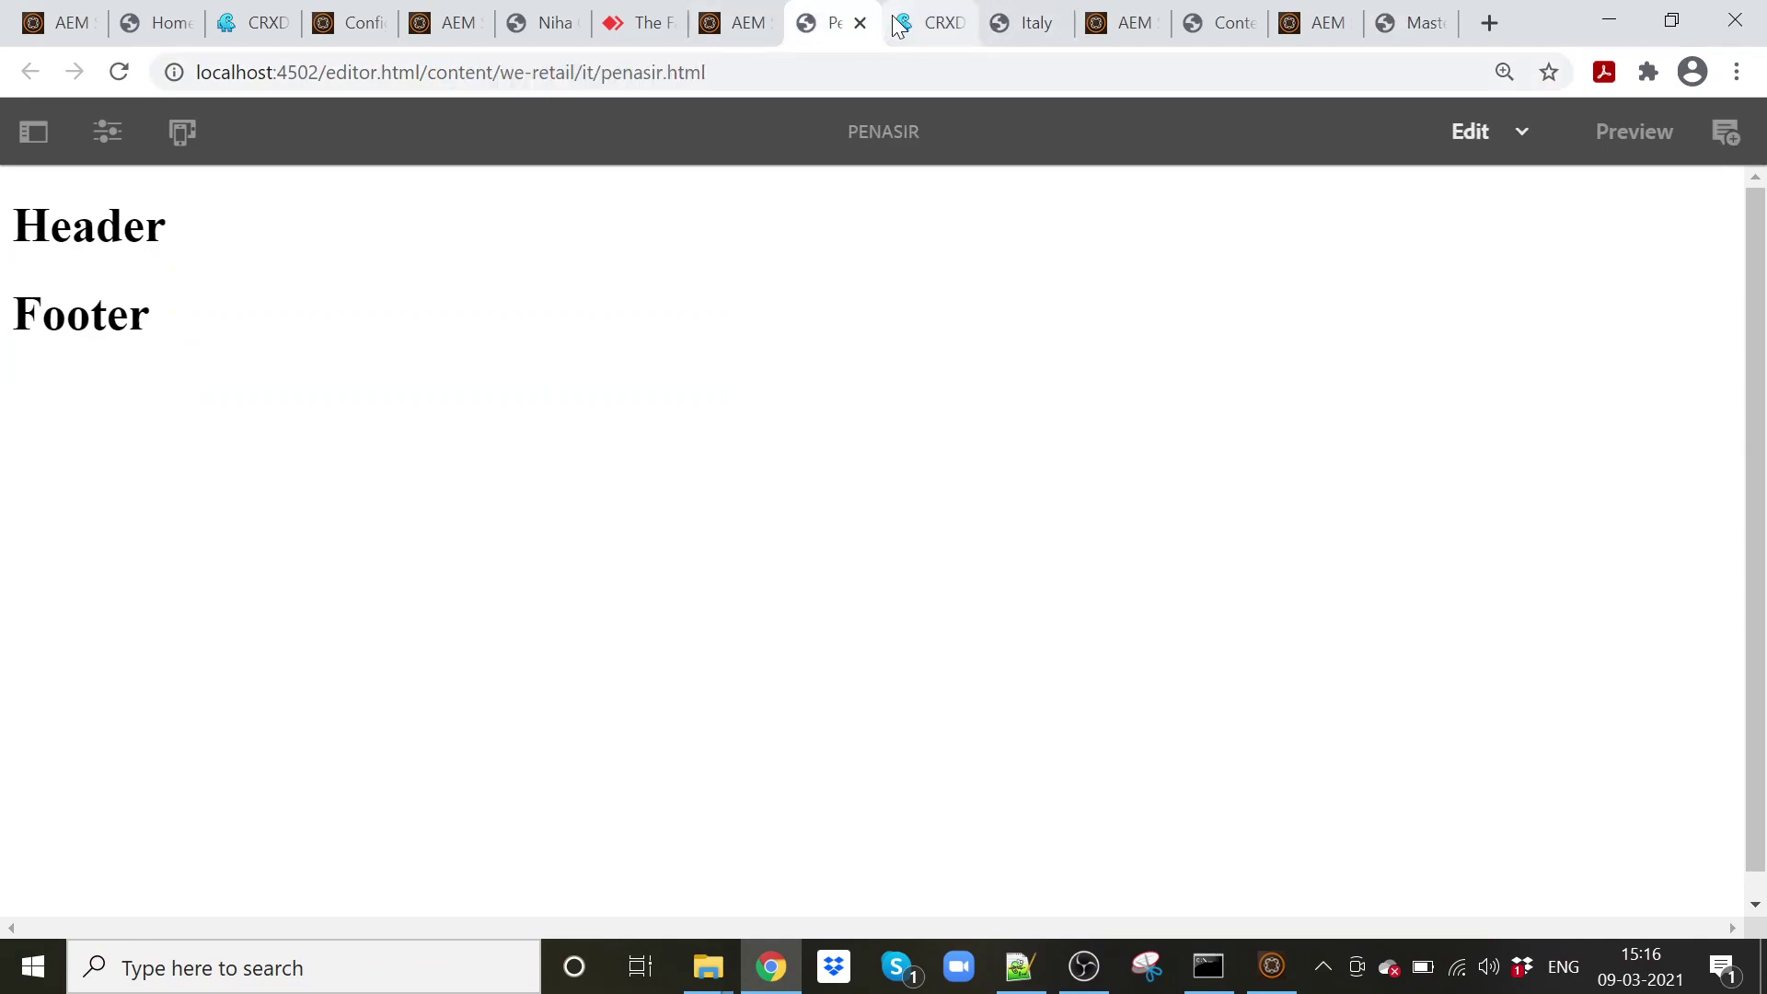
- Return to CRXDE Lite and refresh the templates node under /conf/medical/settings/wcm
left_click(925, 26)
scroll(184, 617, "up", 5)
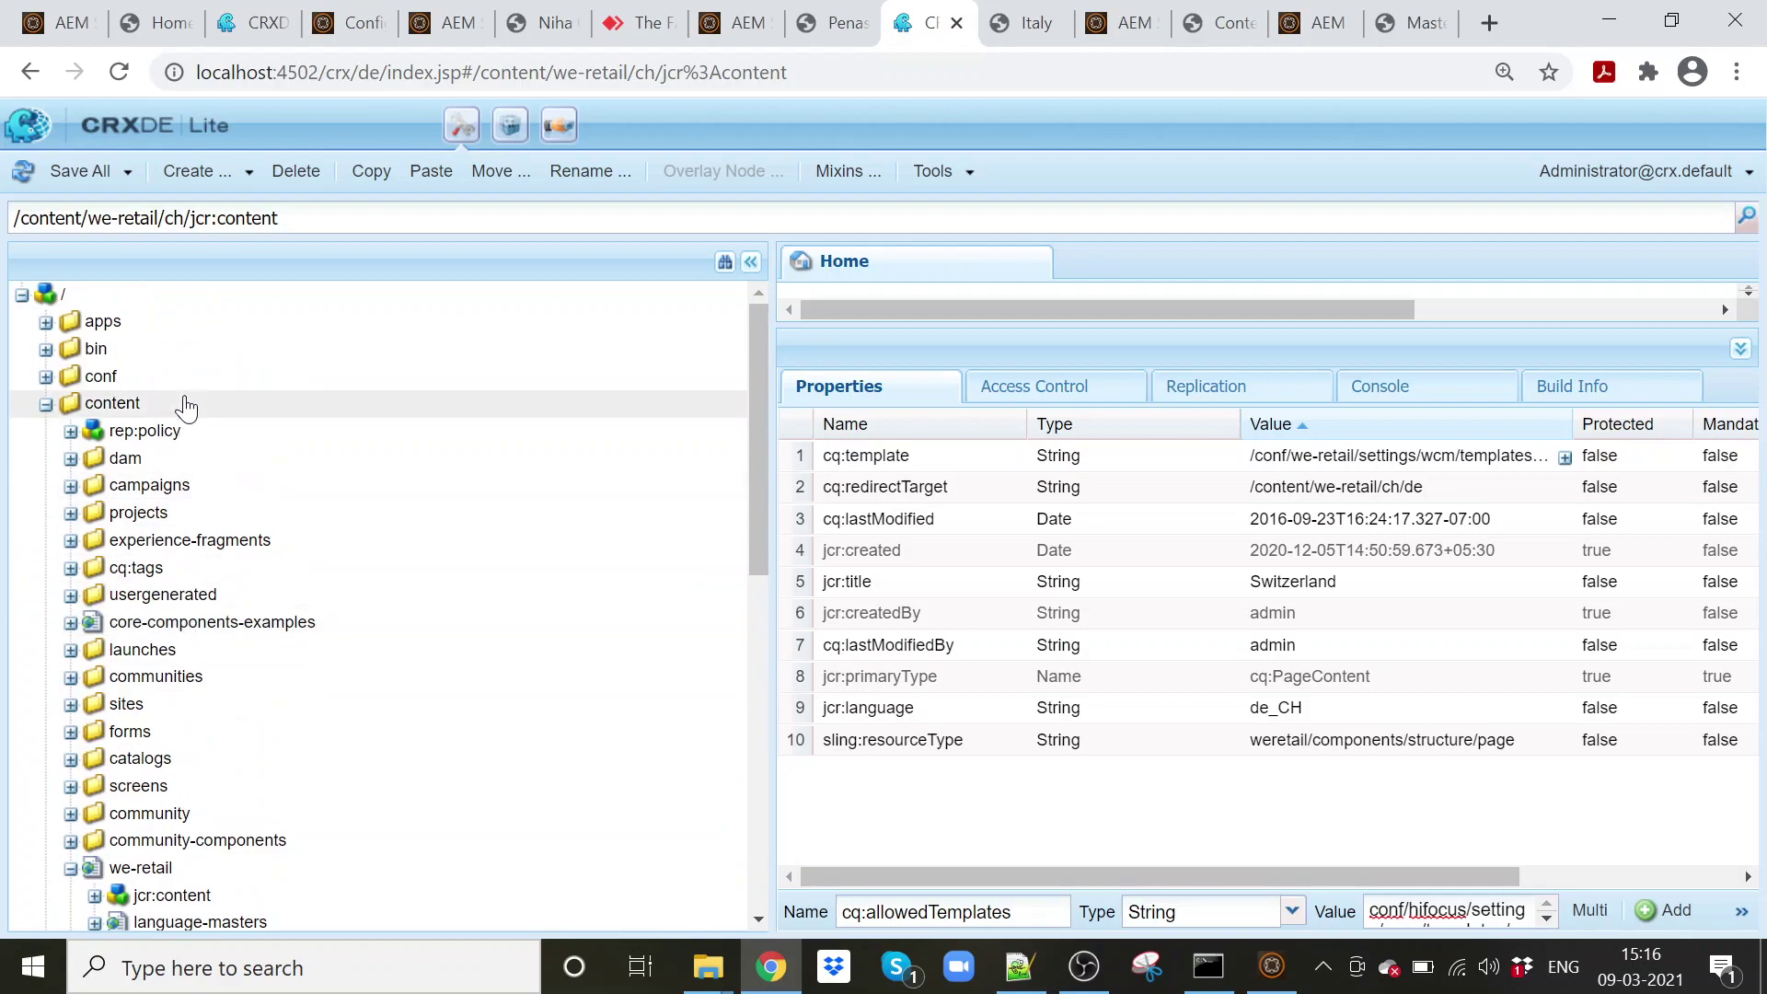
double_click(204, 330)
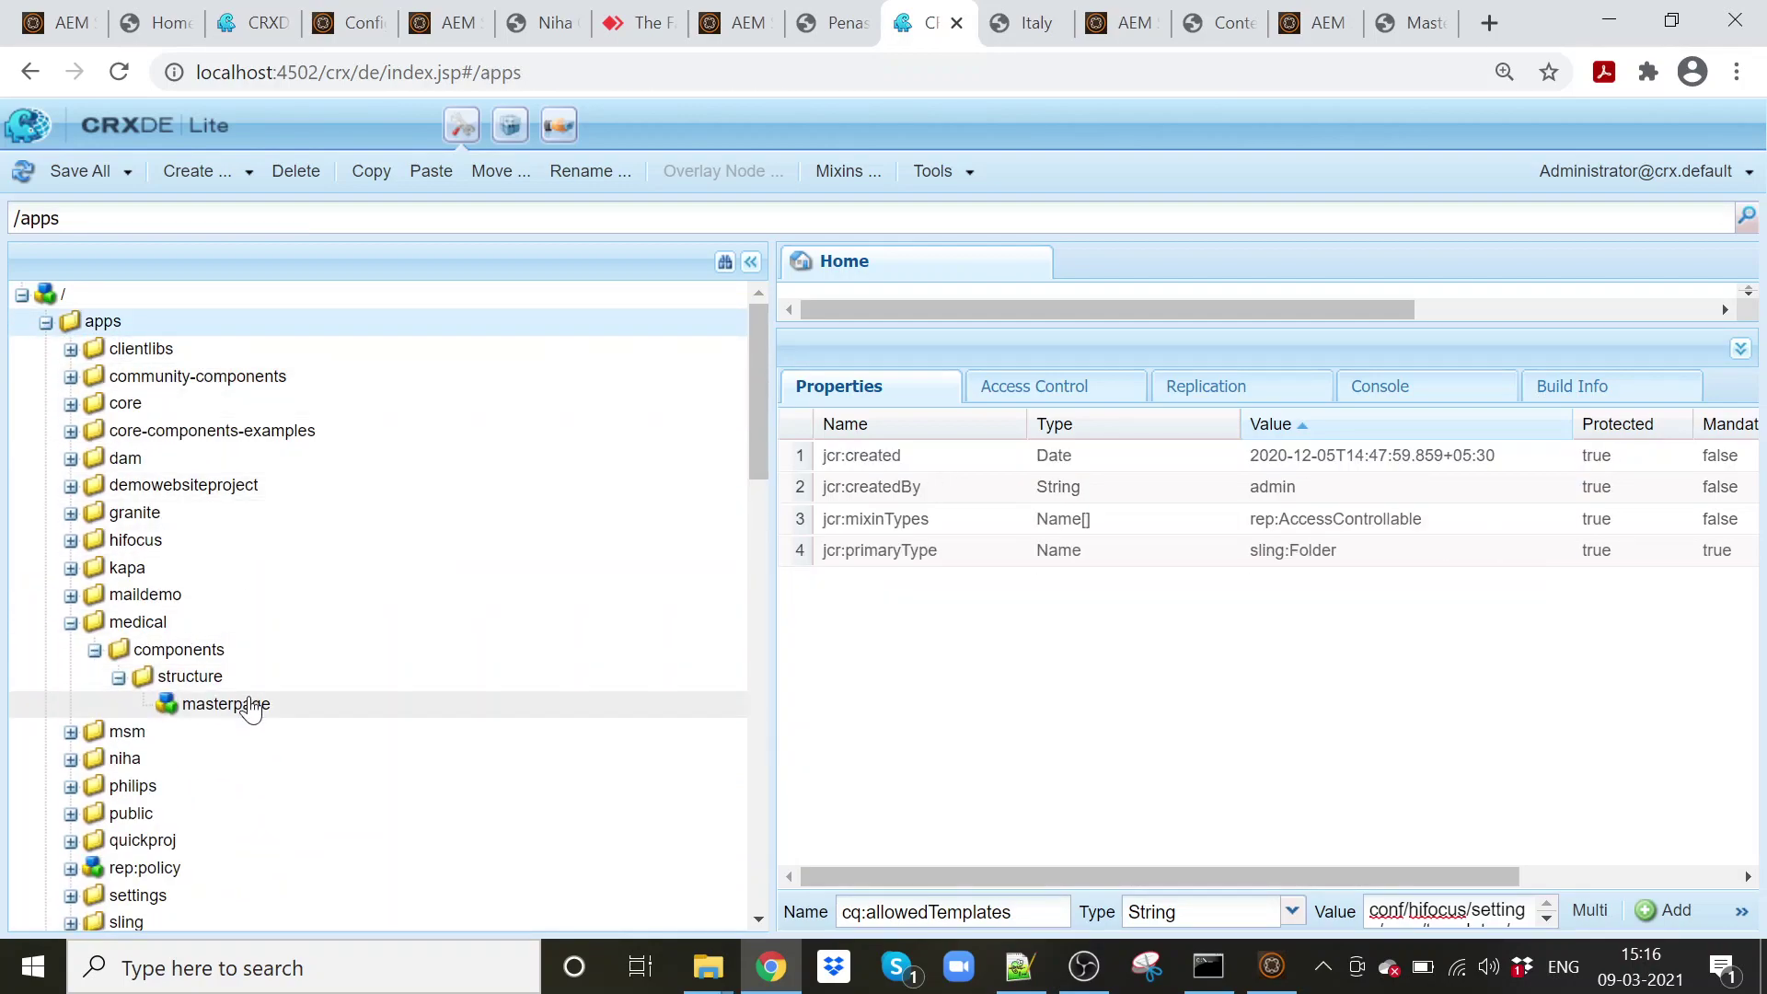
left_click(45, 321)
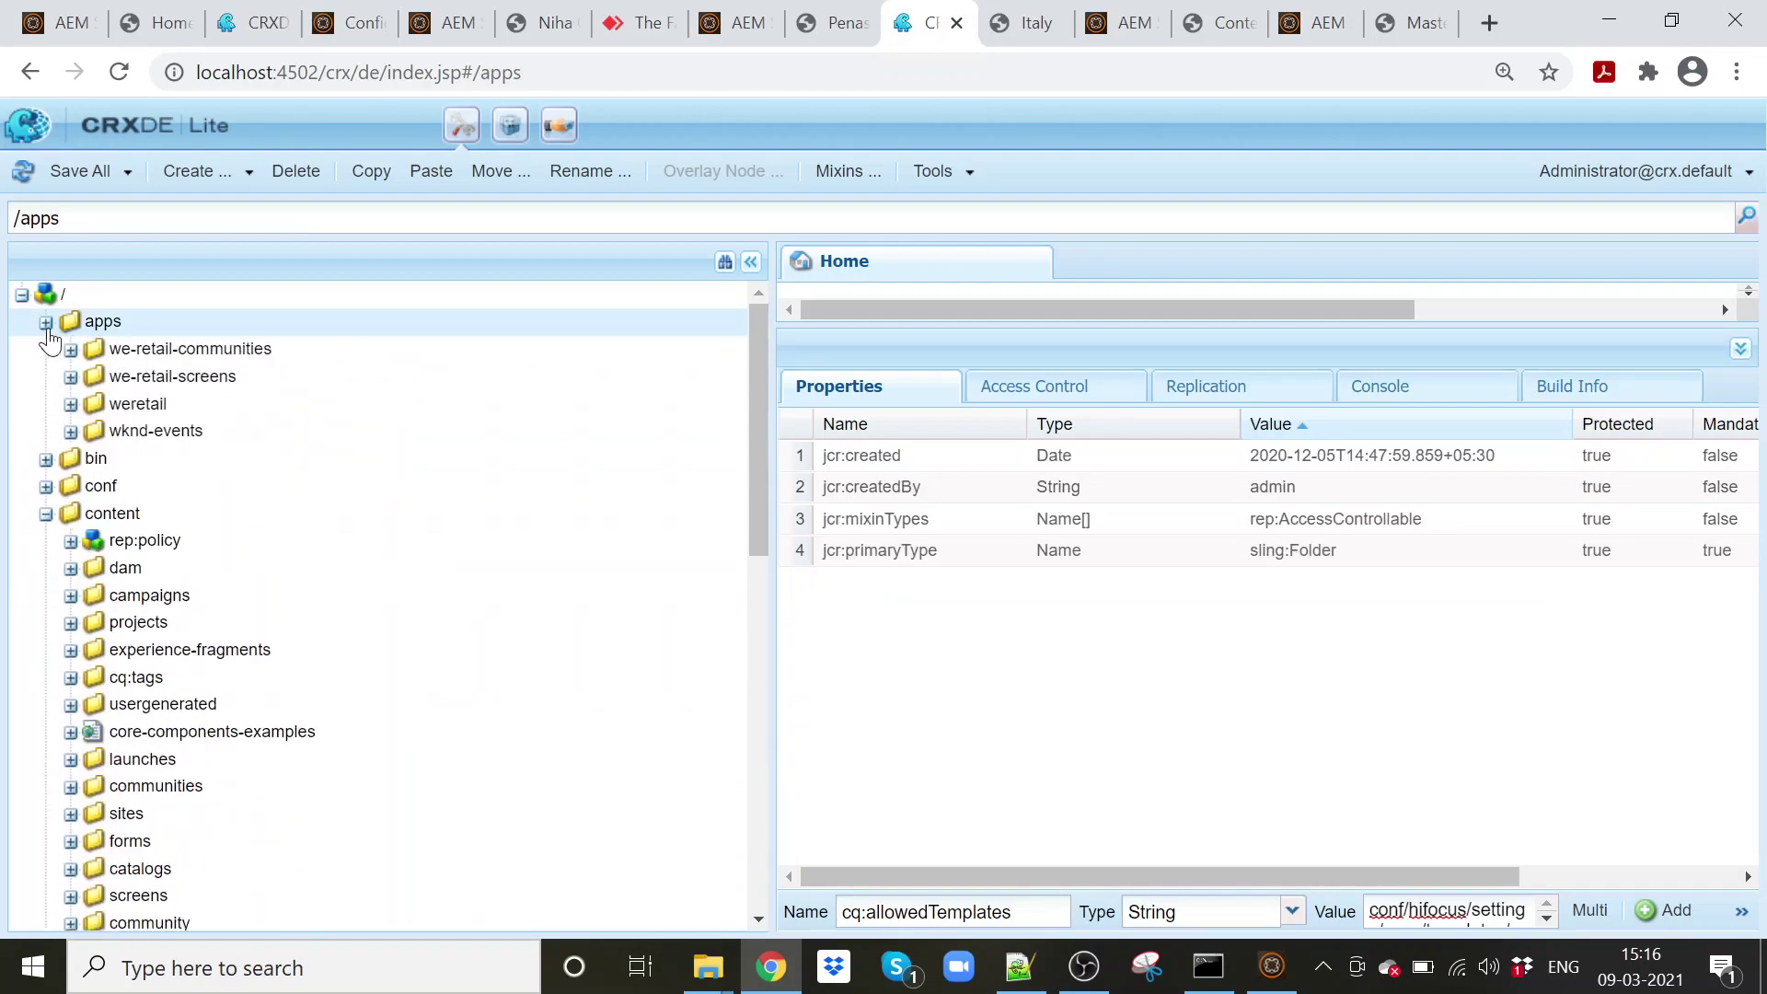
double_click(92, 376)
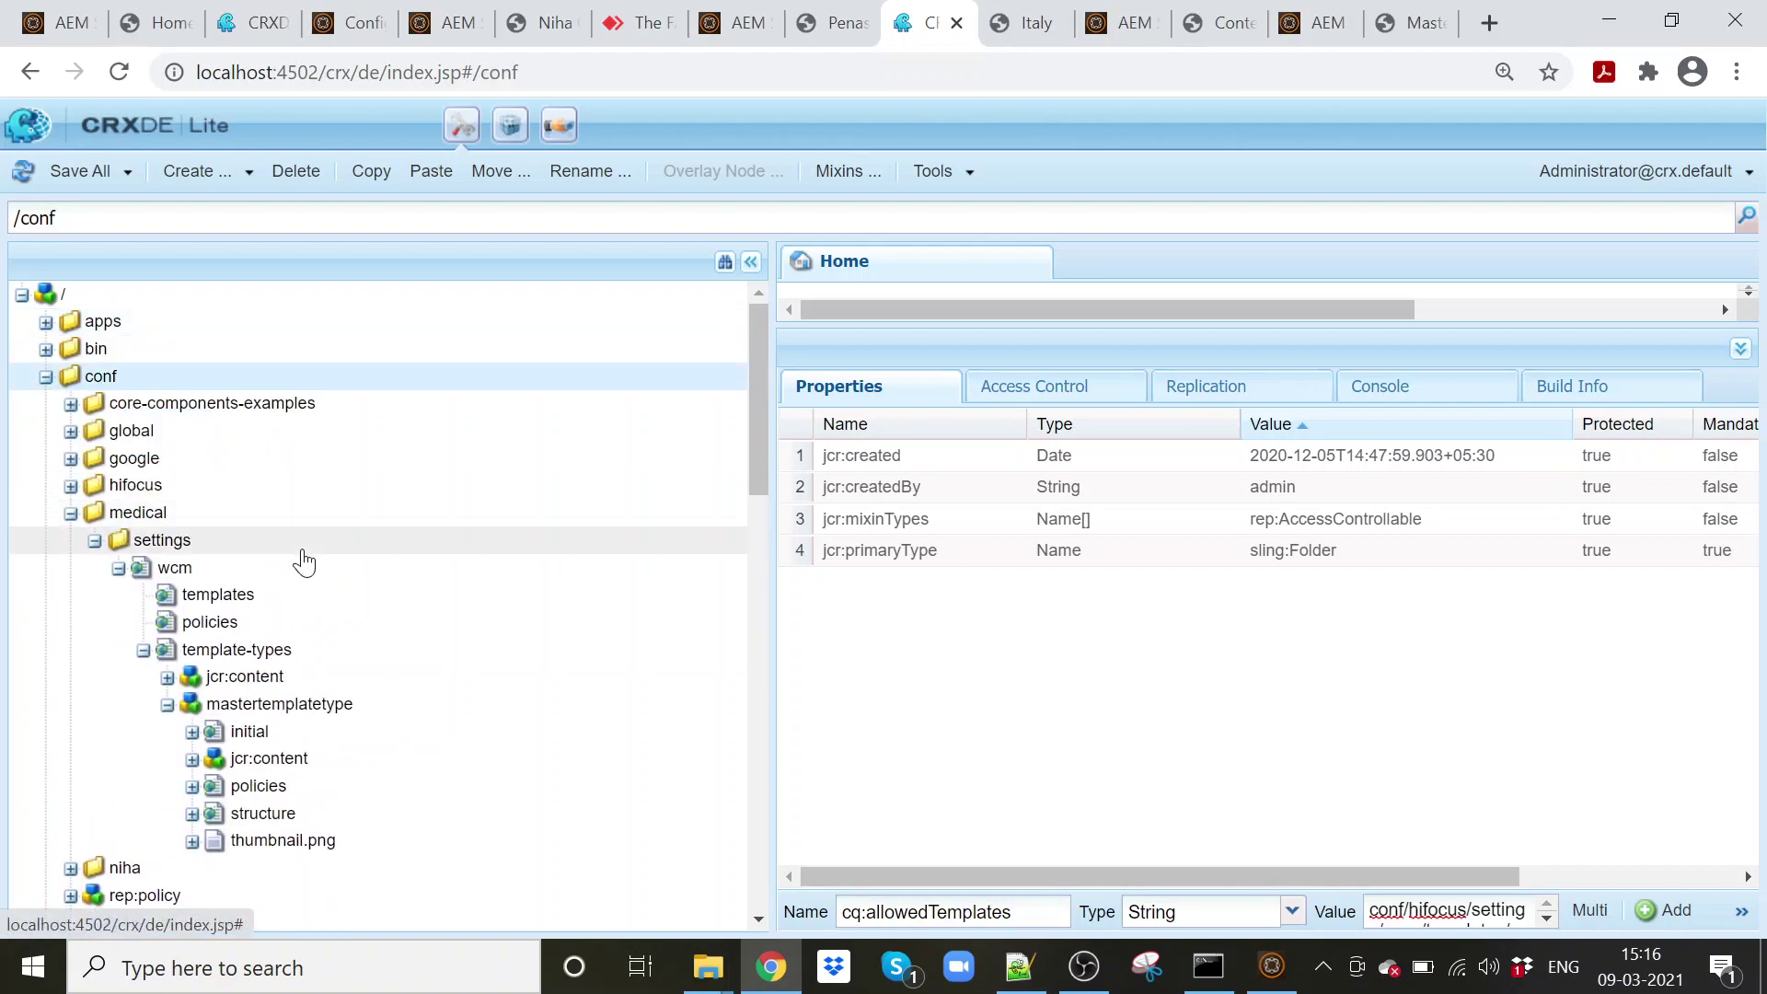
scroll(302, 563, "down", 3)
left_click(251, 464)
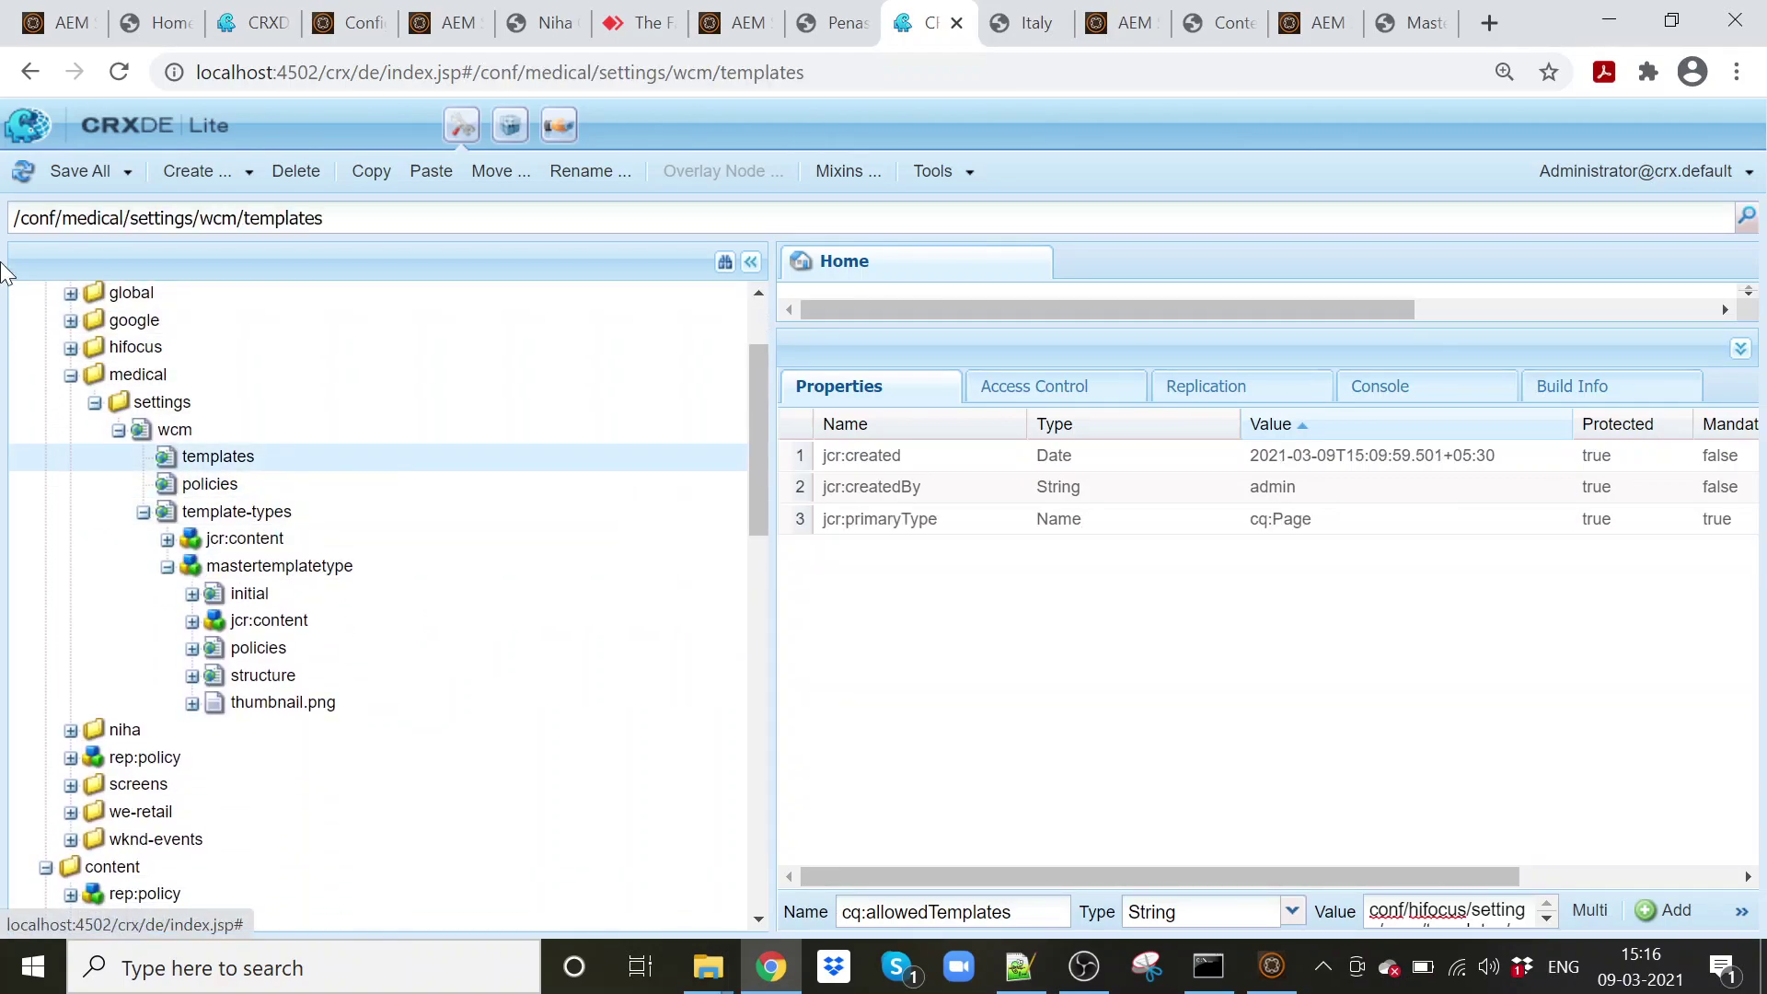
left_click(20, 175)
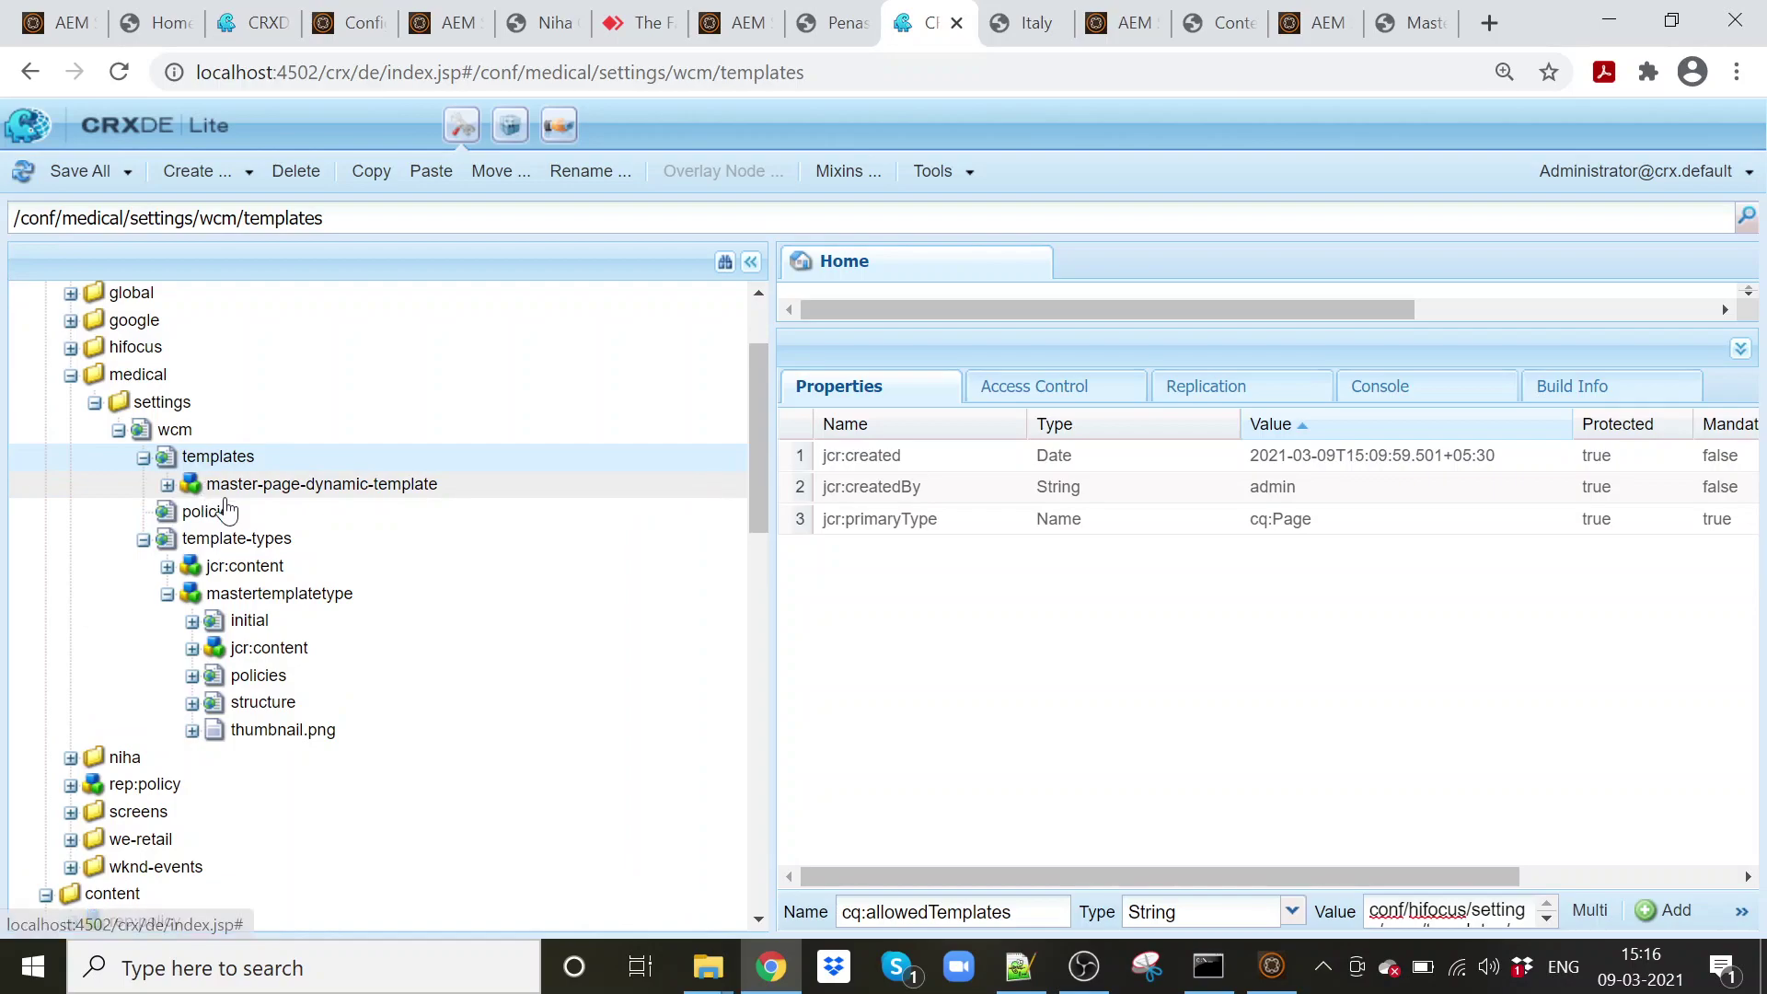
- Expand the master-page-dynamic-template node and copy its full repository path
double_click(341, 485)
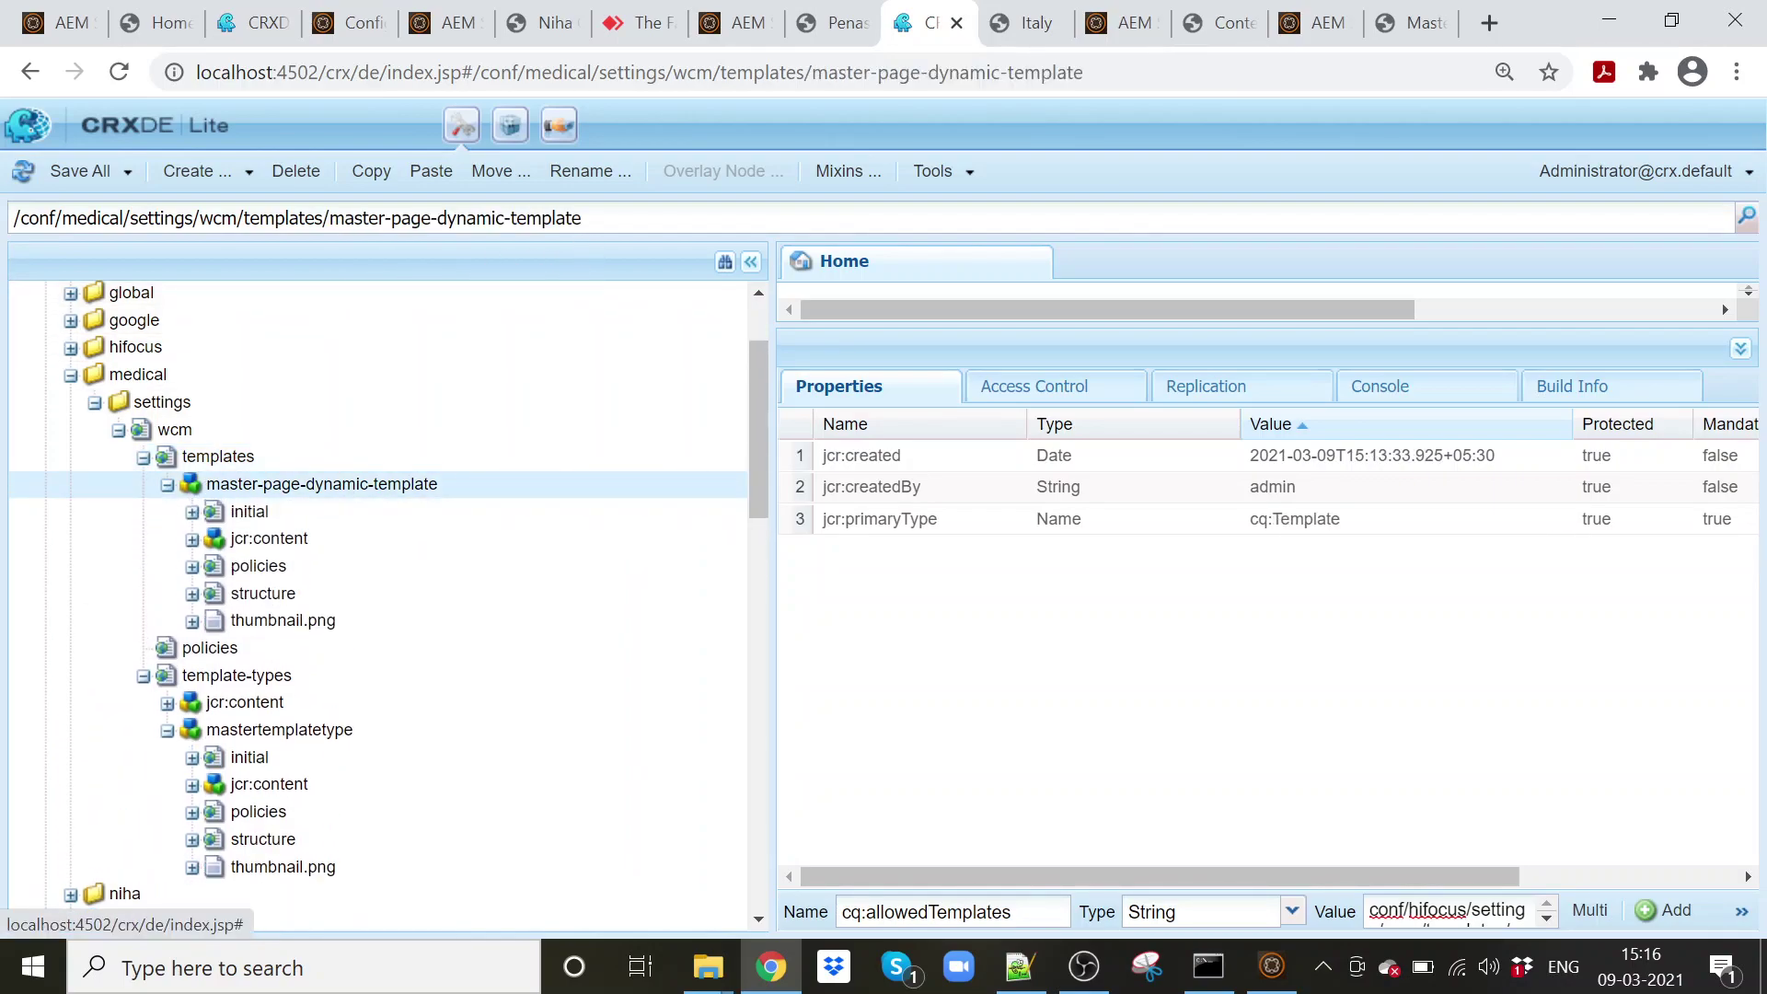
left_click_drag(583, 221, 12, 219)
key("ctrl+c")
- Add a cq:allowedTemplates String property with the path /conf/medical/settings/wcm/templates/master-page-dynamic-template to jcr:content of we-retail ch, and save all
scroll(516, 511, "down", 2)
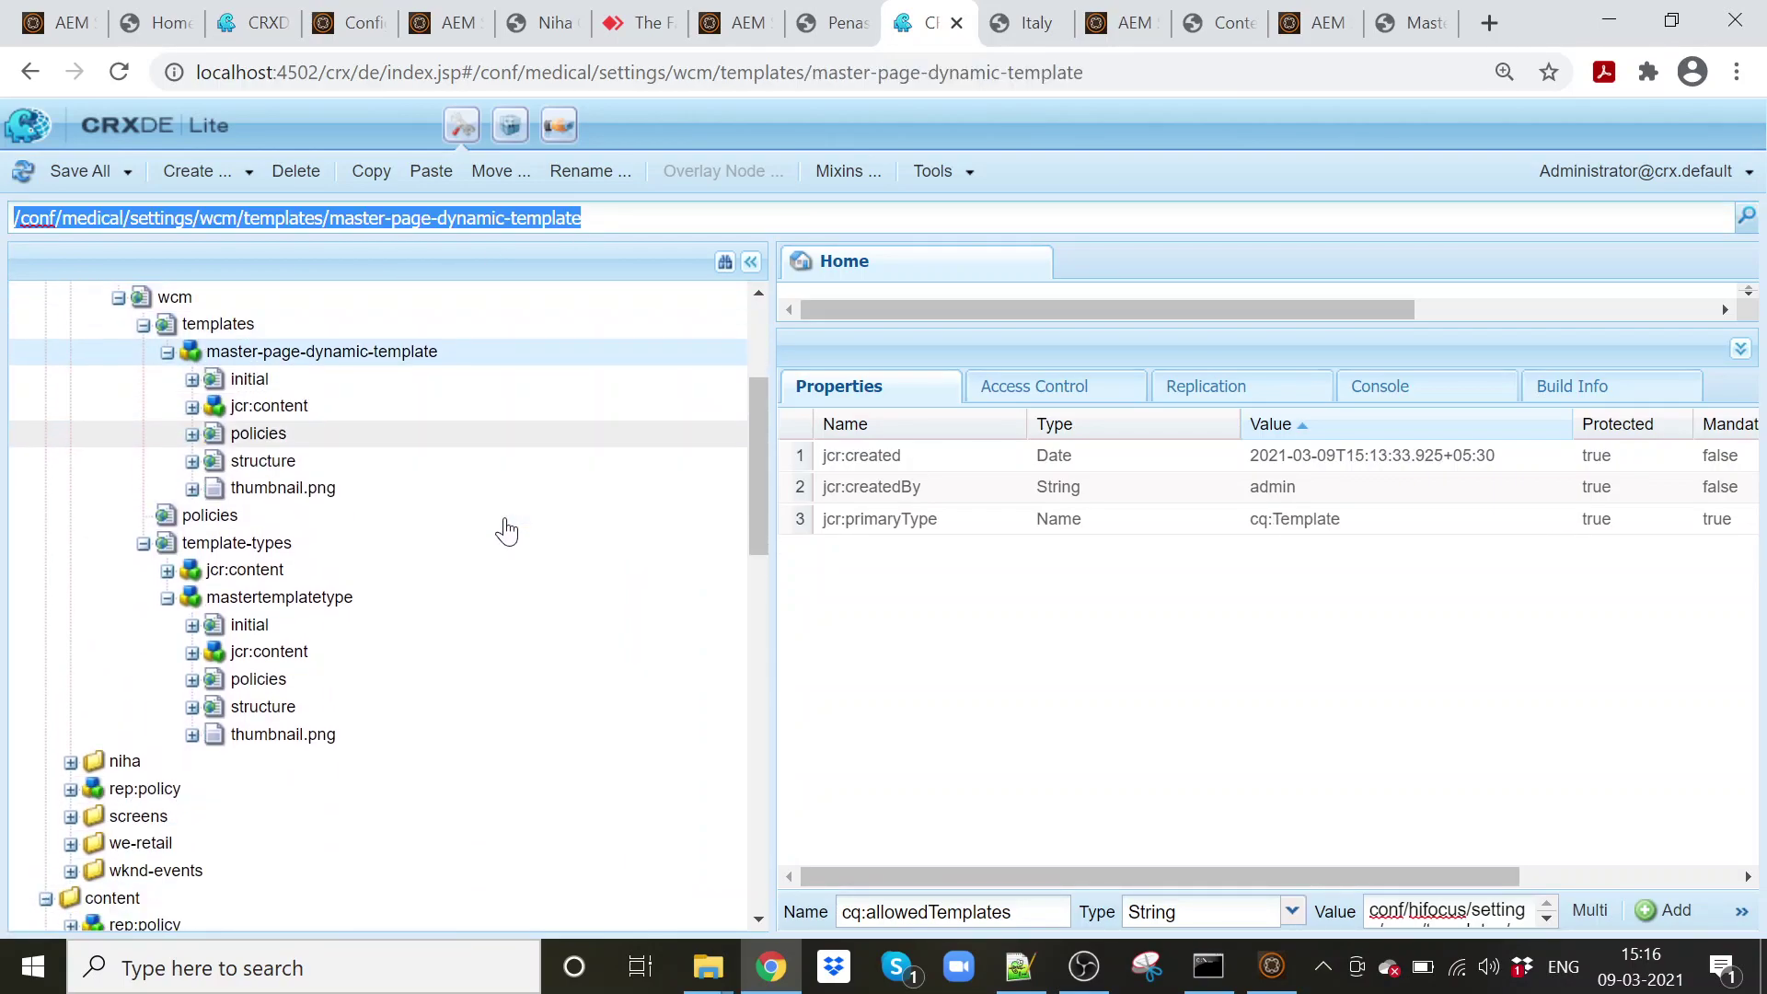
scroll(507, 531, "down", 4)
scroll(506, 531, "up", 2)
scroll(506, 531, "down", 3)
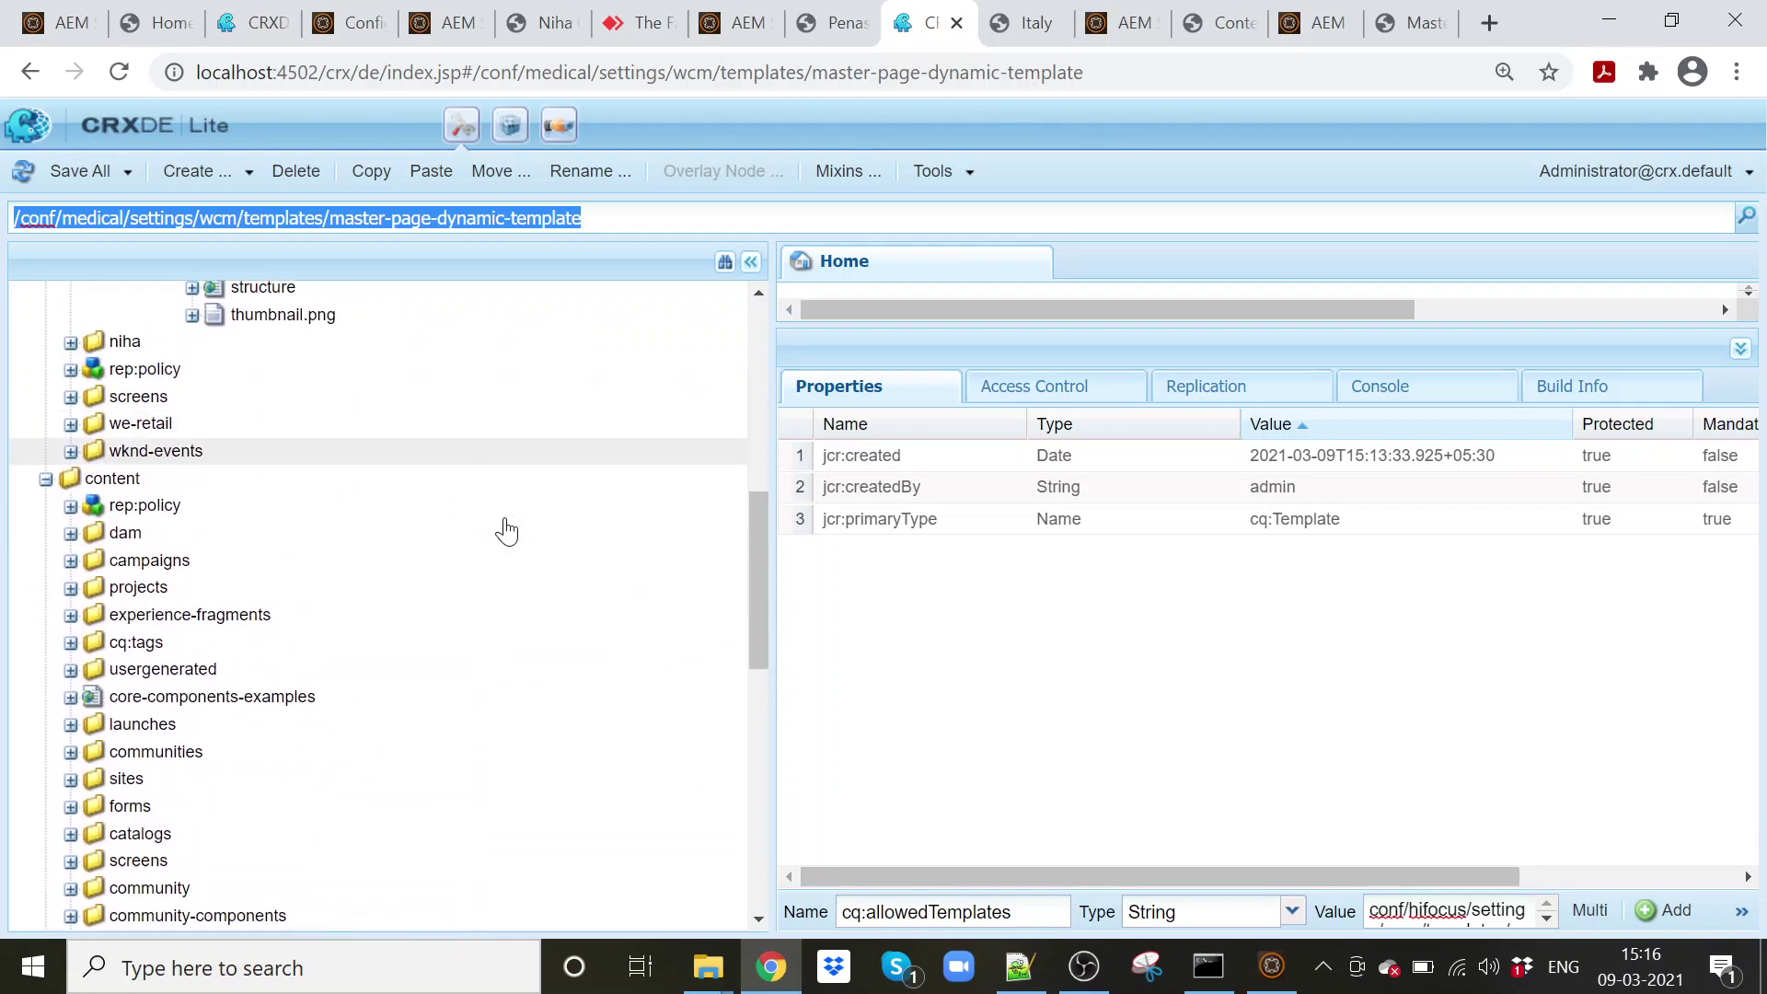
scroll(506, 531, "down", 6)
scroll(505, 530, "up", 1)
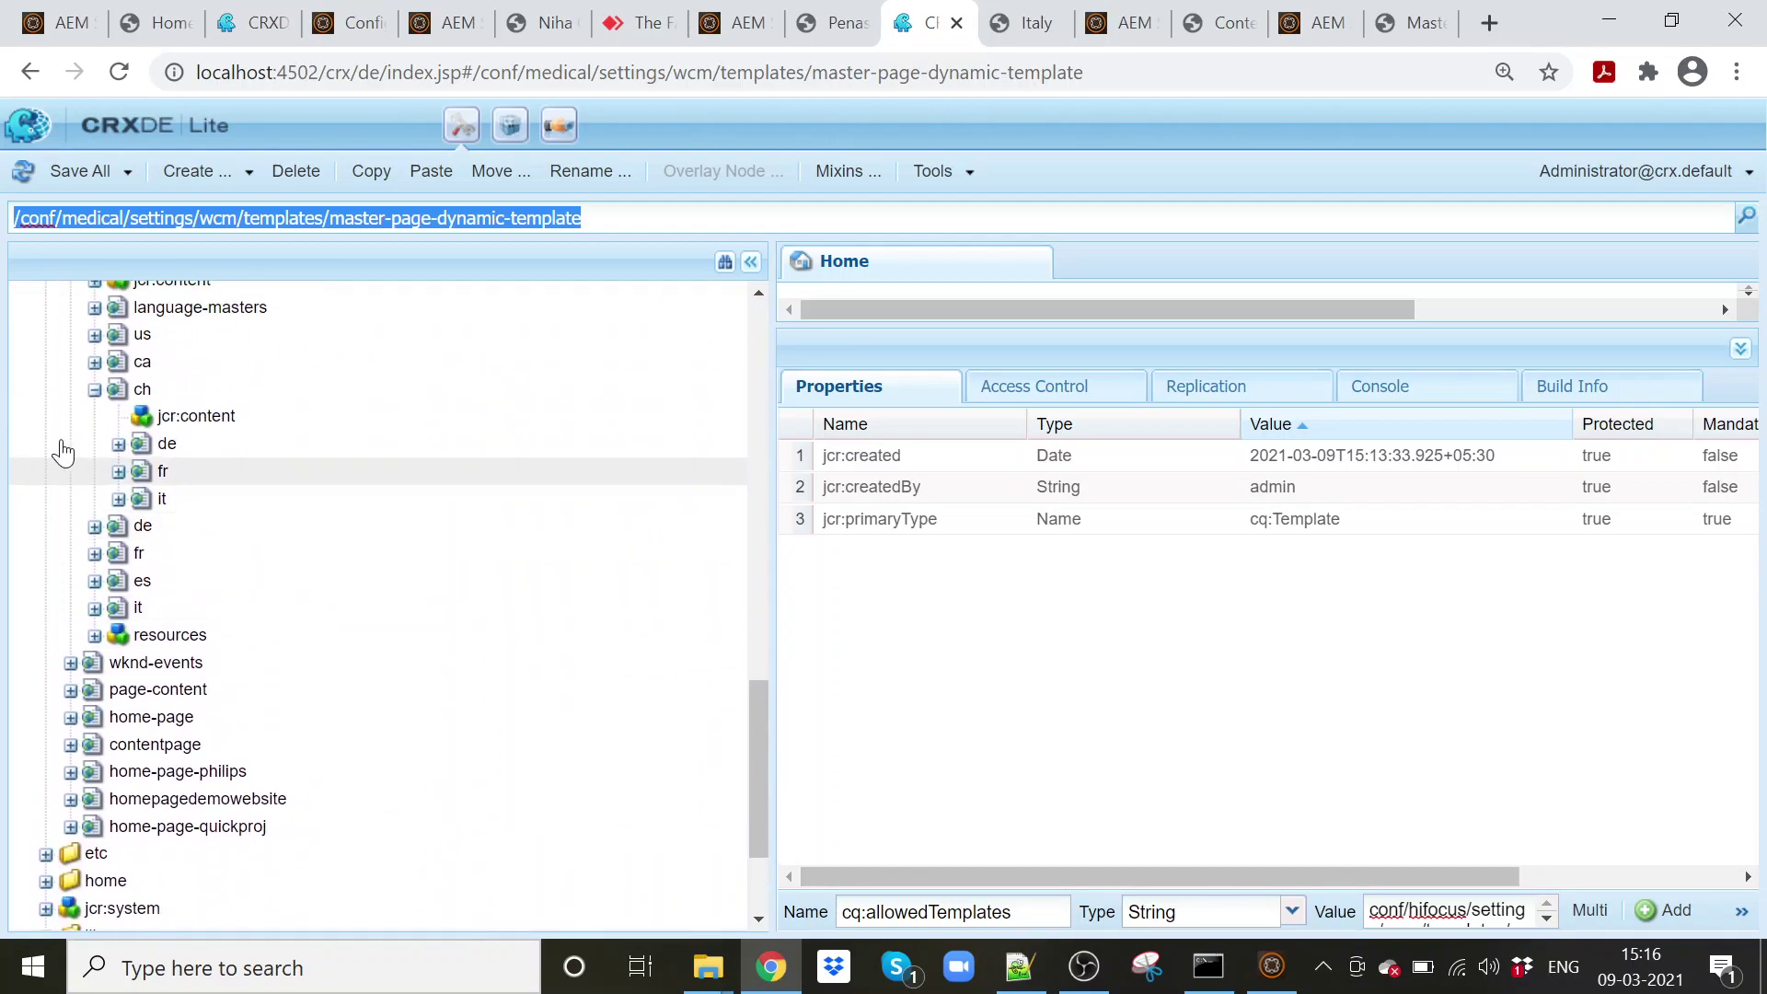
left_click(212, 428)
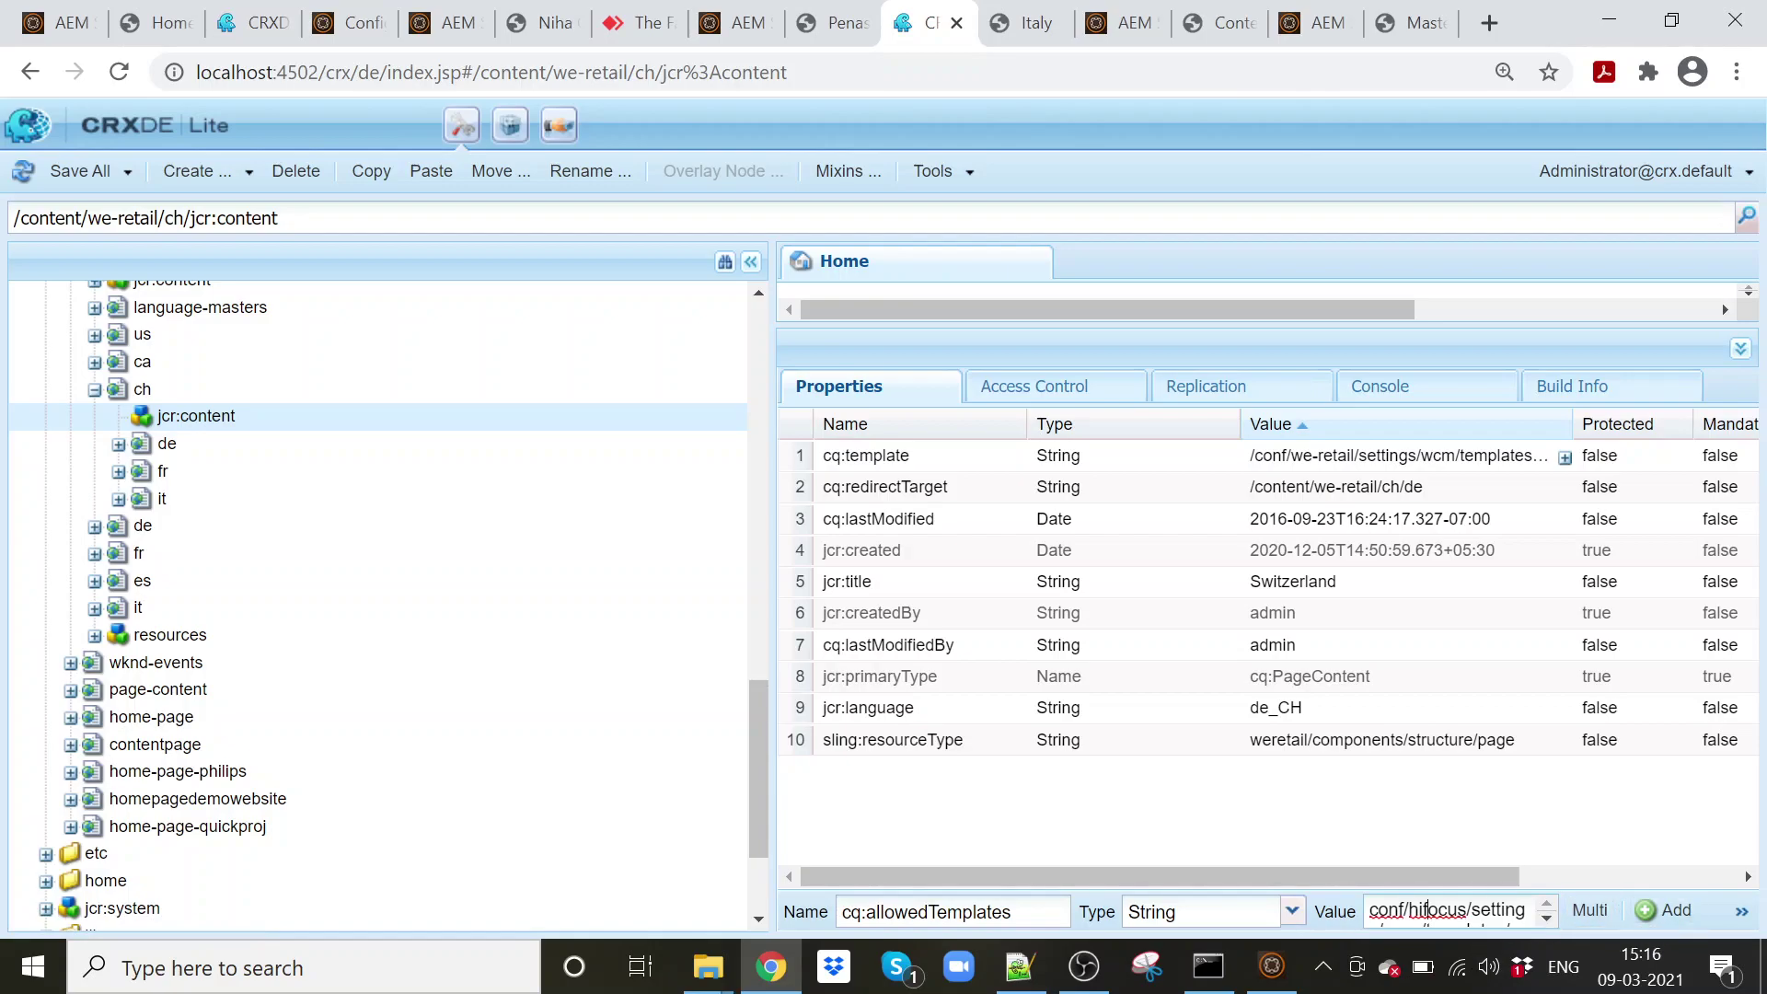
key("ctrl+a")
key("ctrl+v")
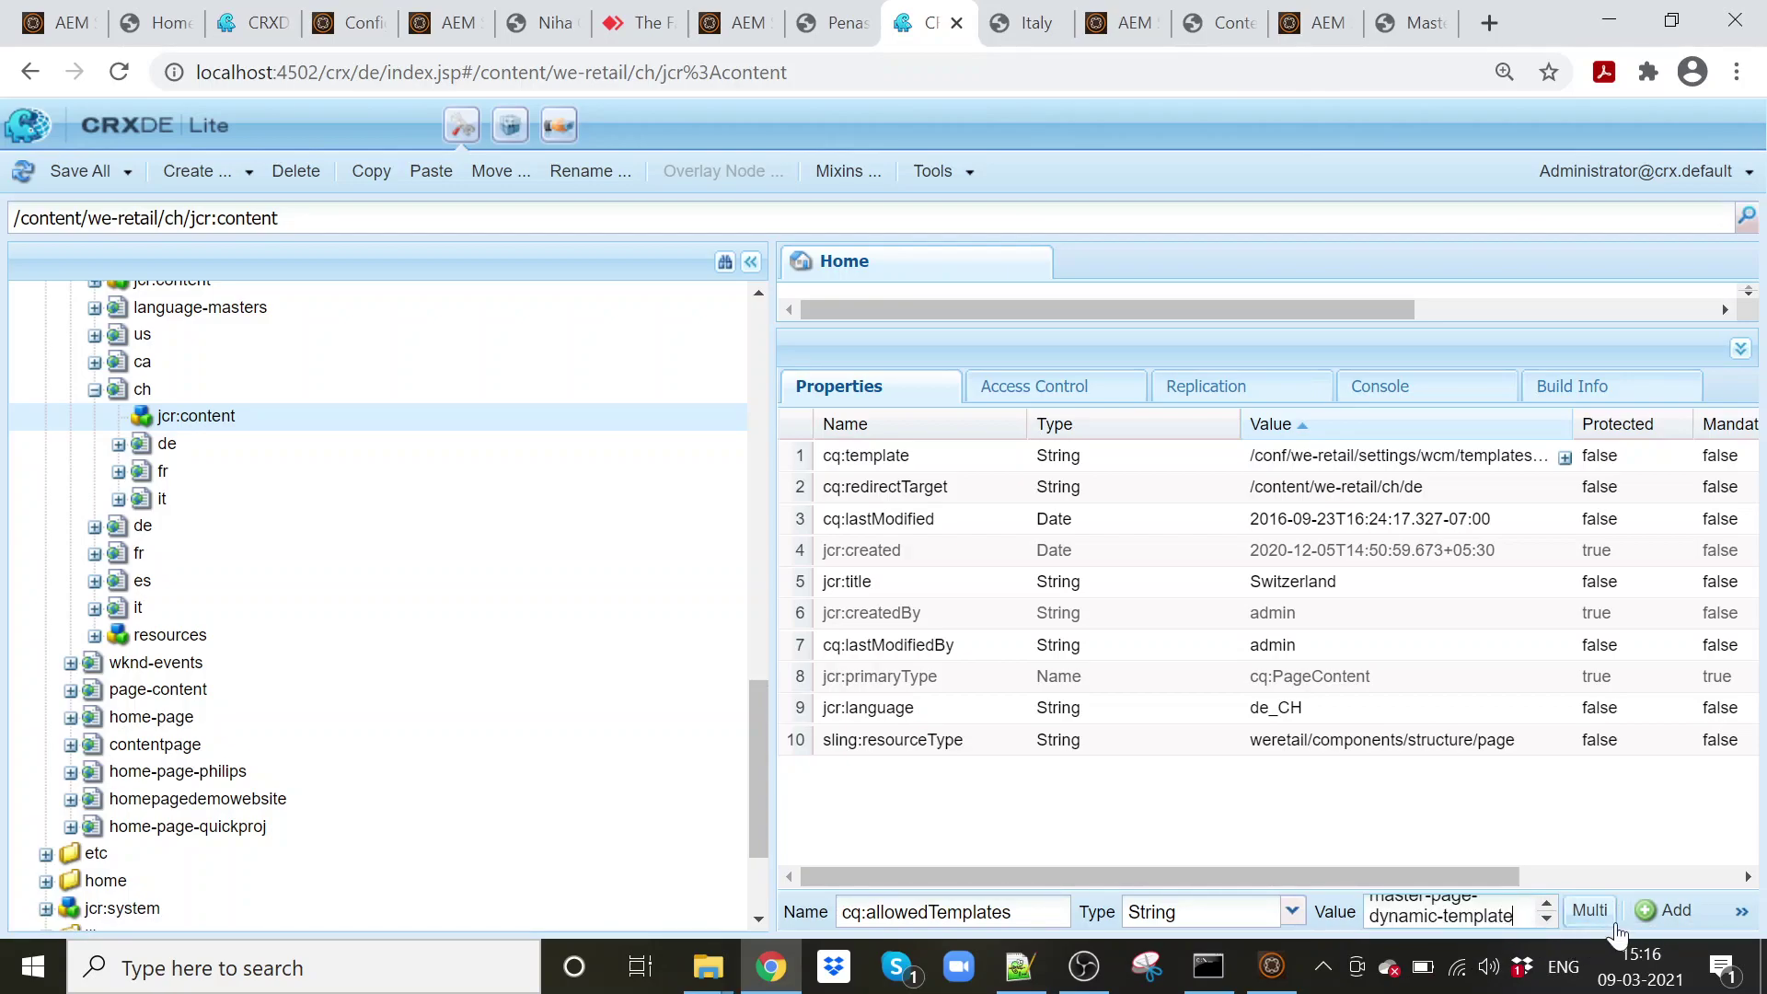
left_click(1664, 910)
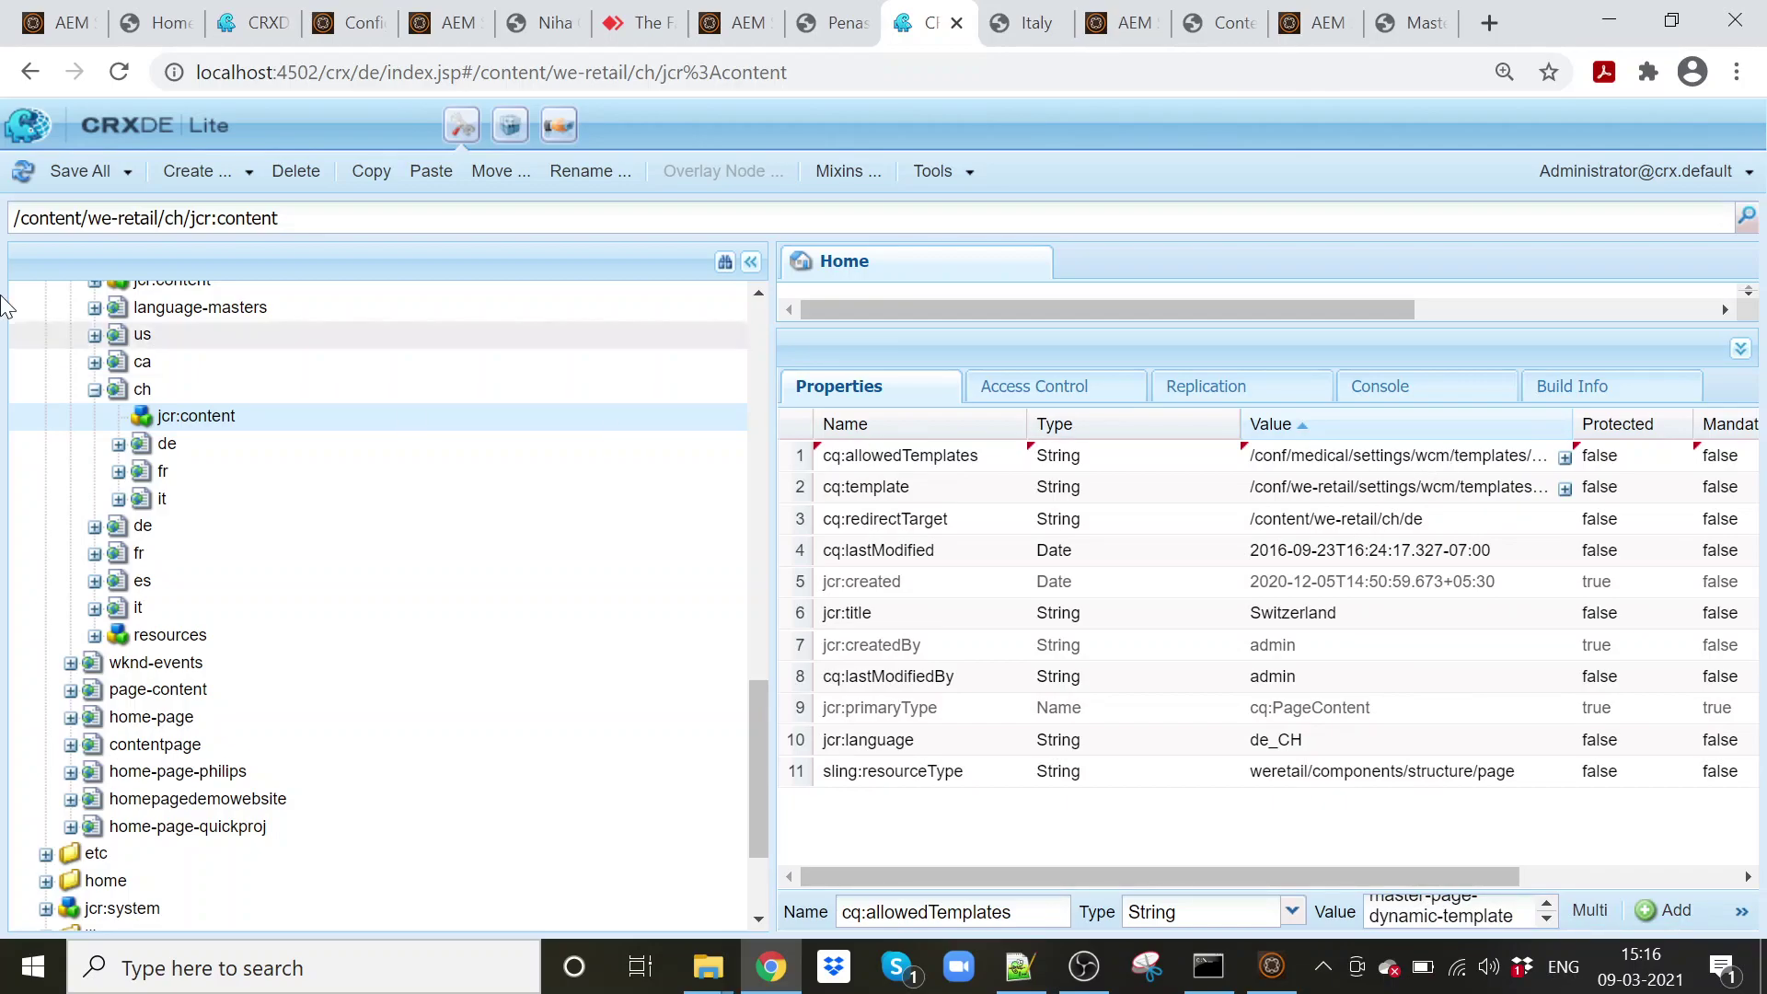
left_click(79, 171)
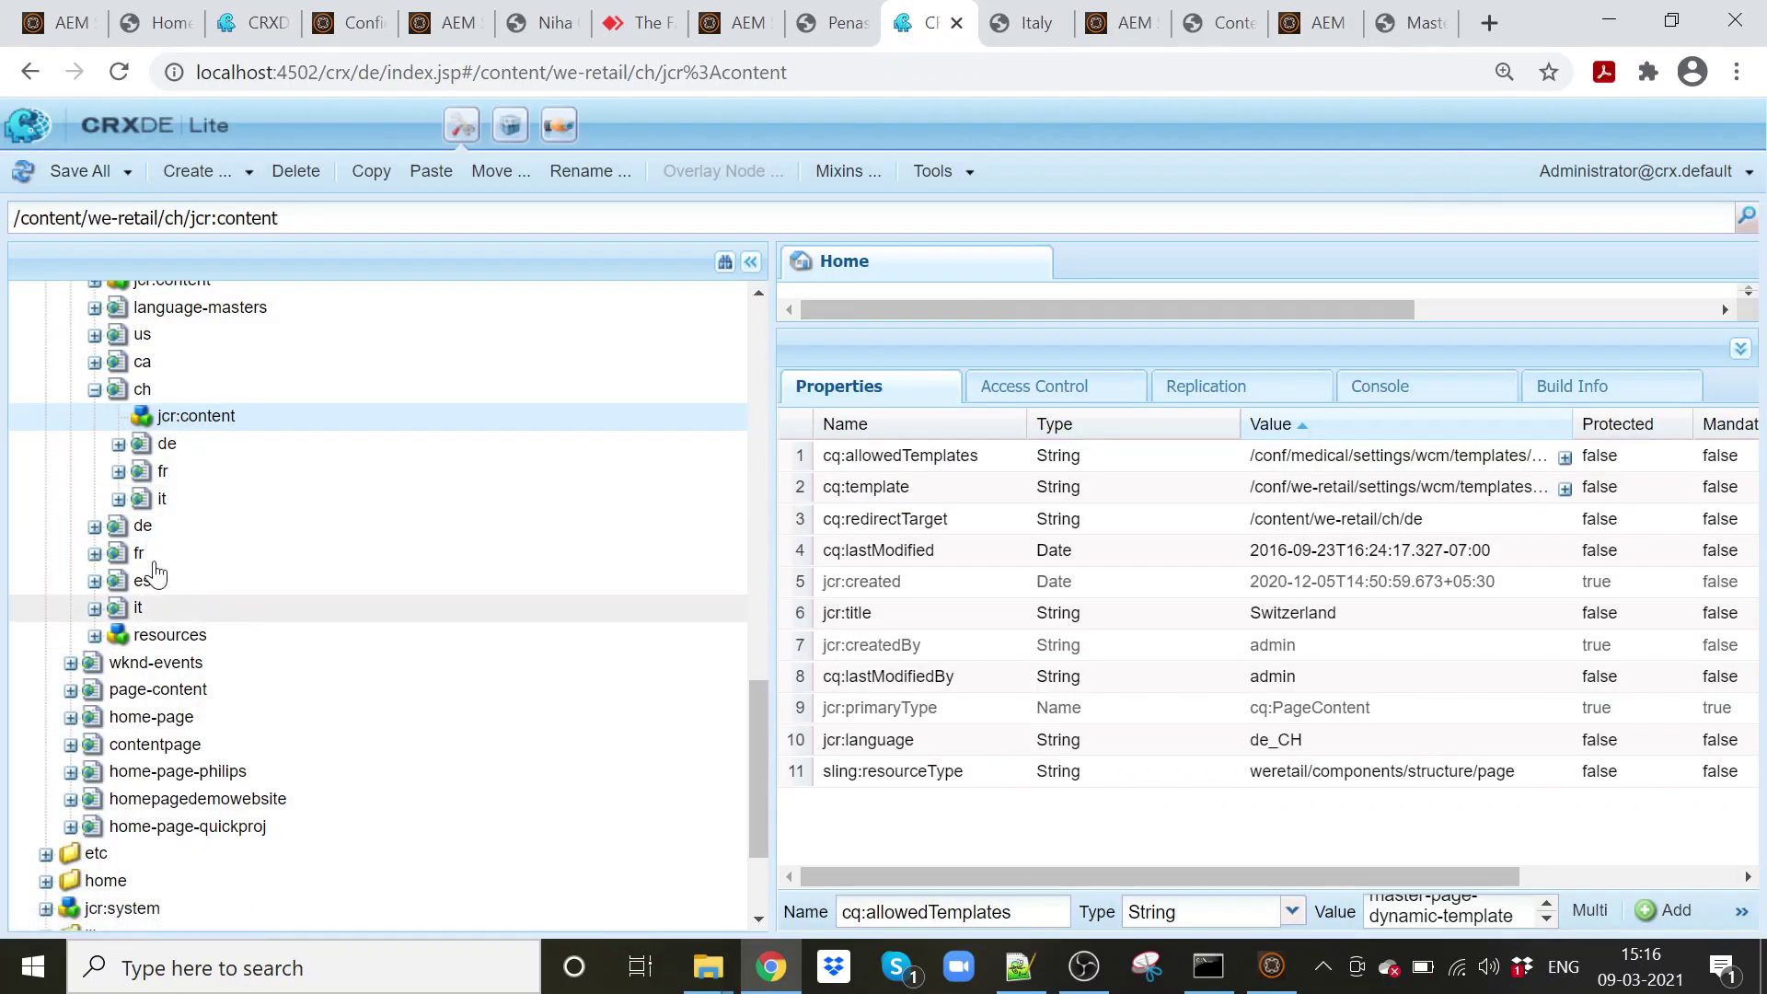
- Open the AEM start page at localhost:4502 in a new tab and browse to the We.Retail site under Sites
left_click(142, 389)
left_click(101, 218)
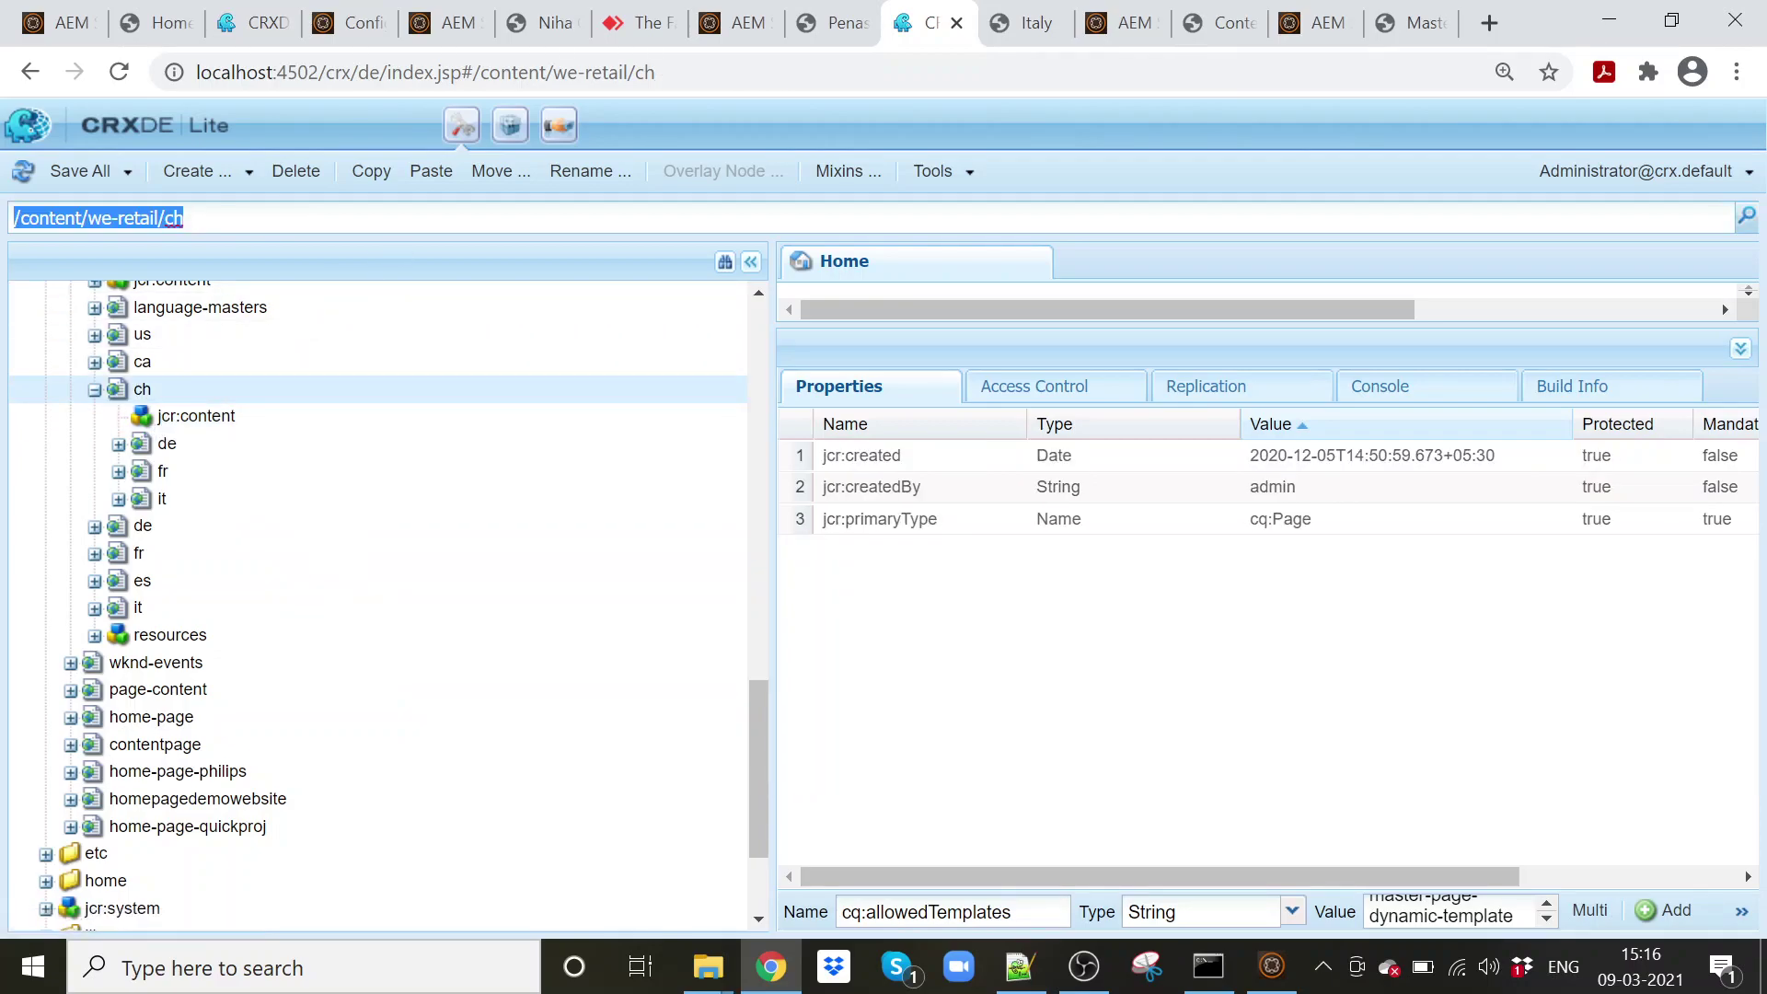
left_click(1489, 22)
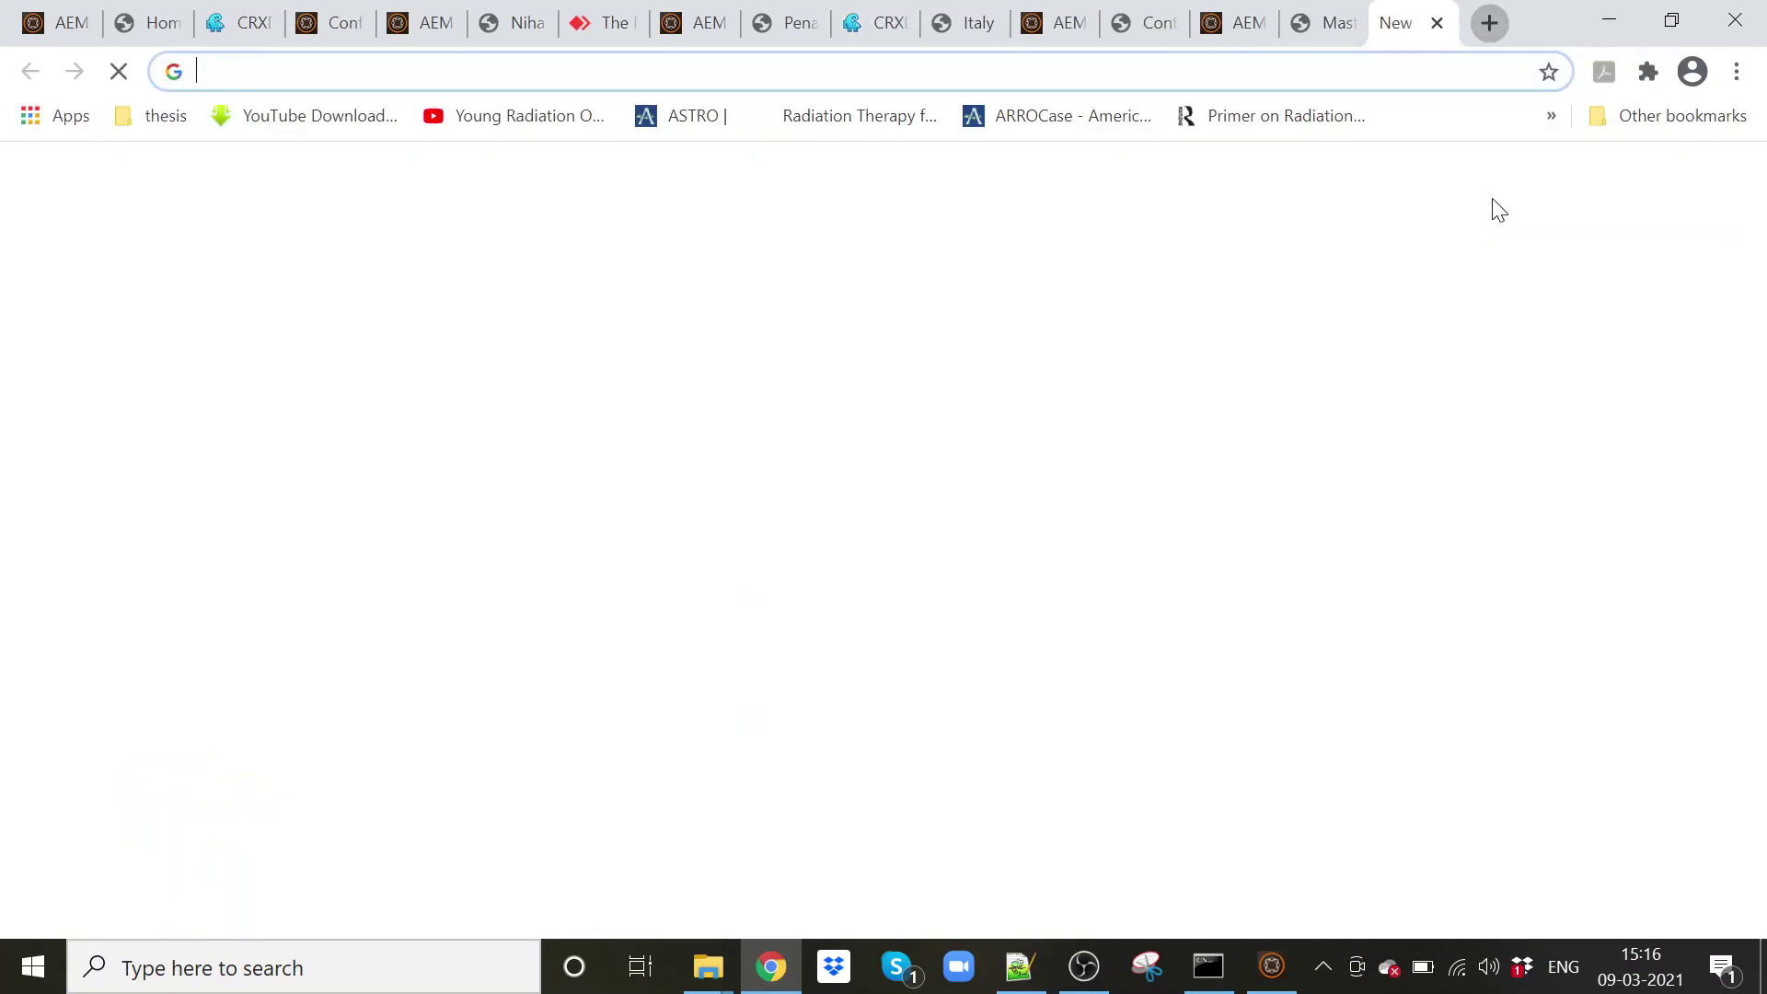
type("loc")
key("Right")
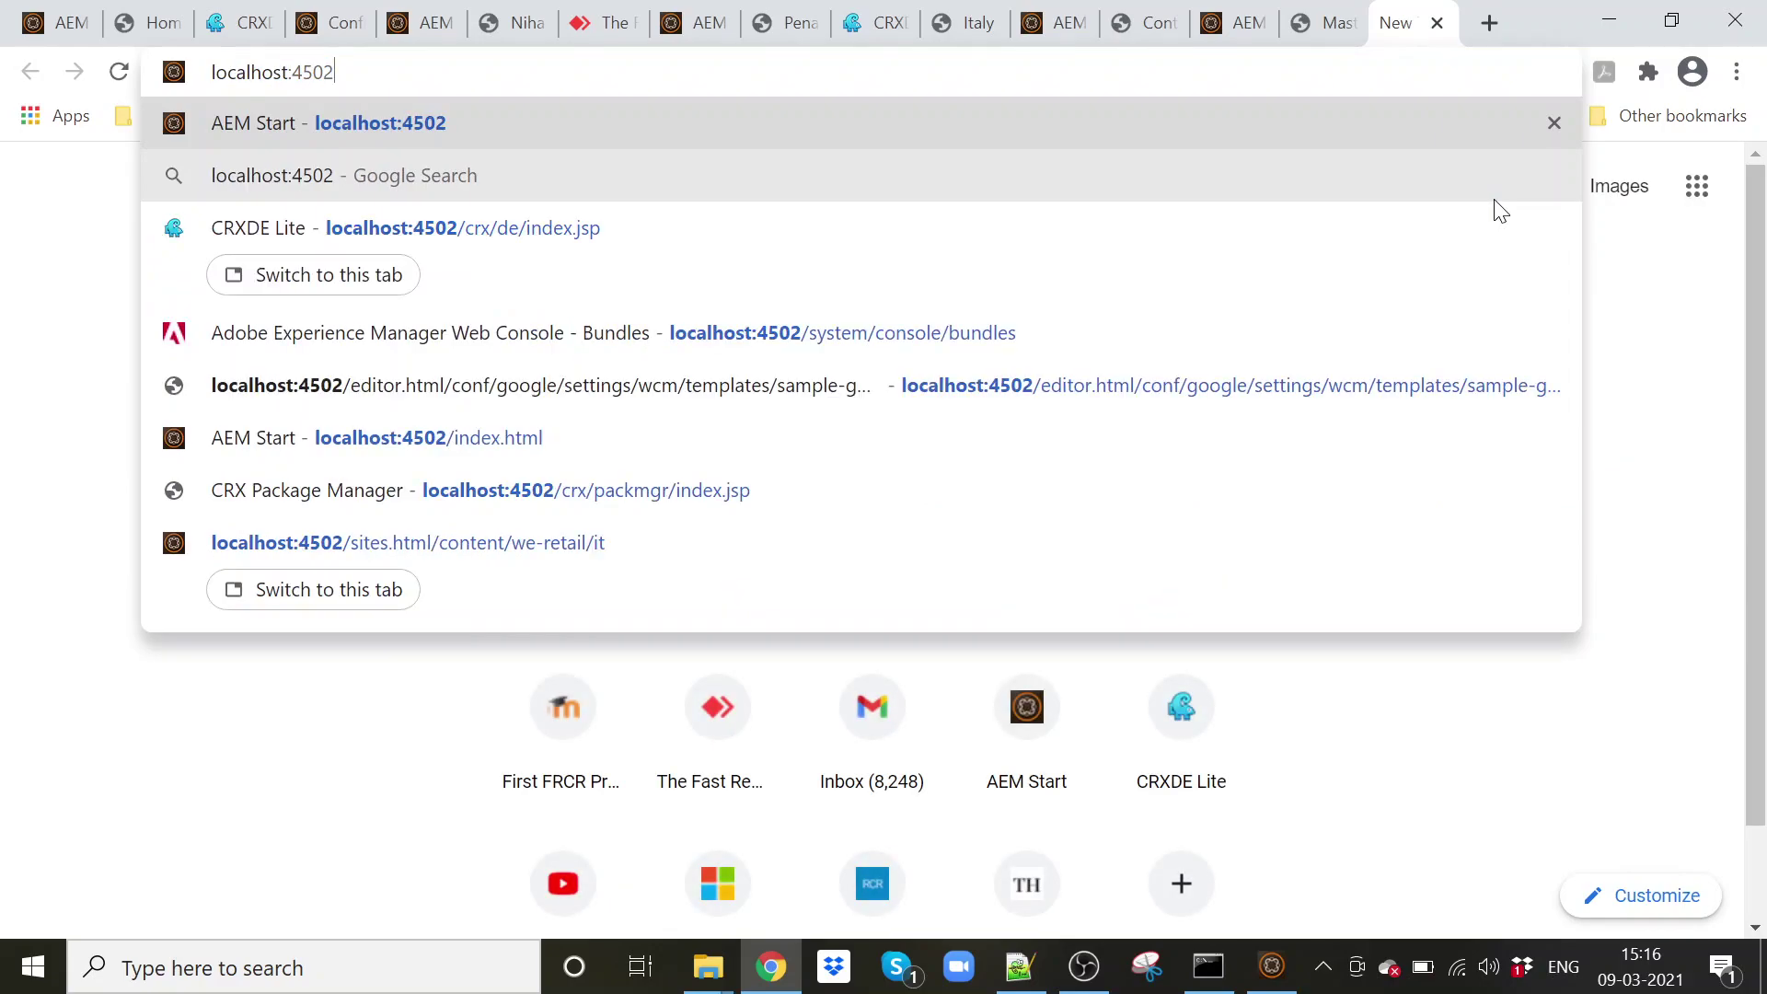
key("Return")
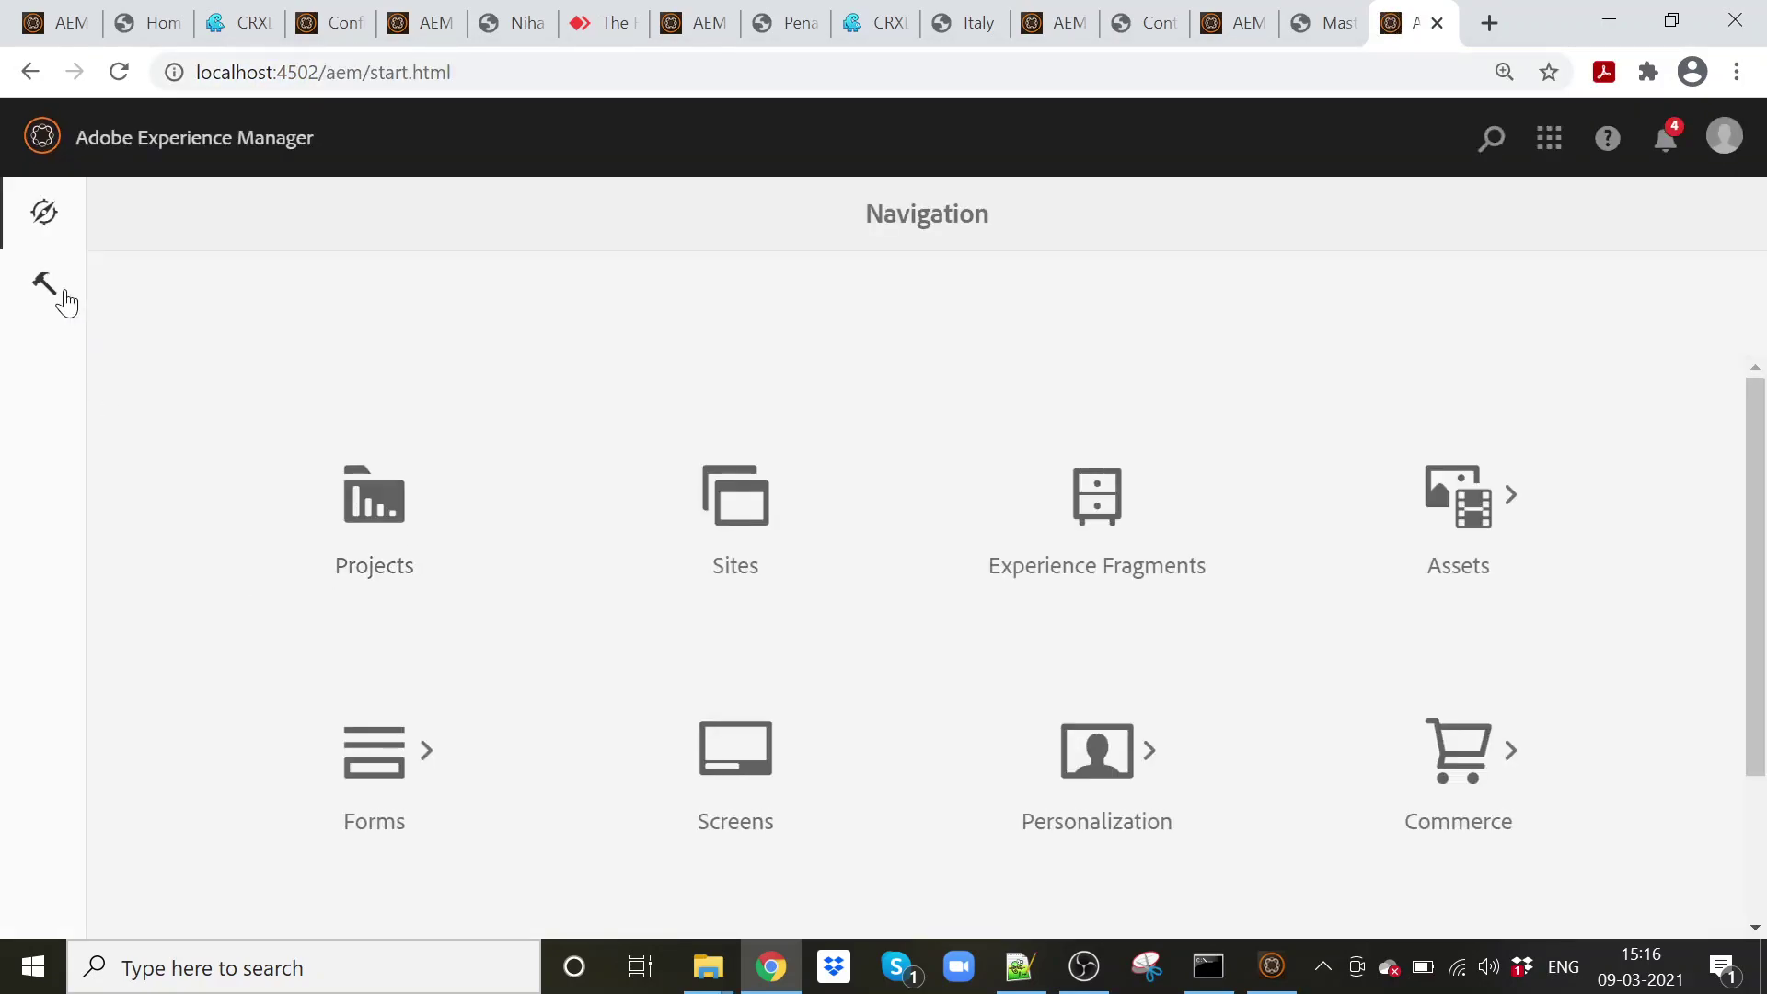
left_click(65, 294)
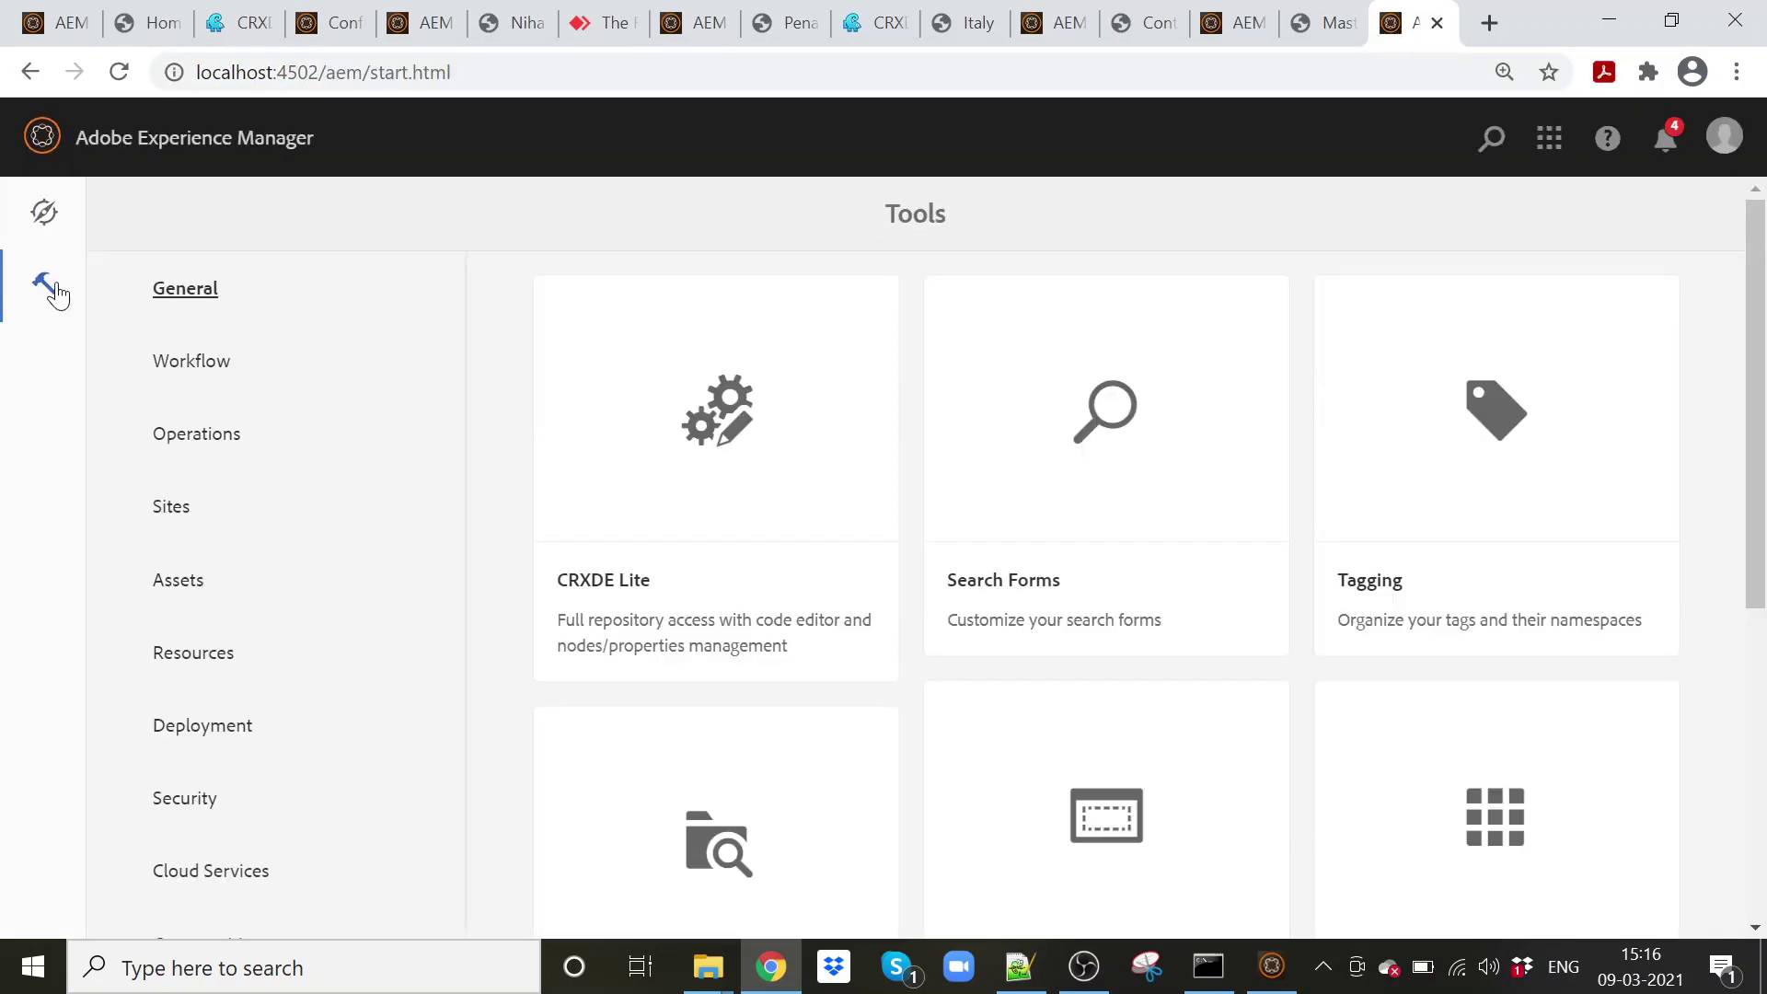
left_click(53, 232)
left_click(747, 497)
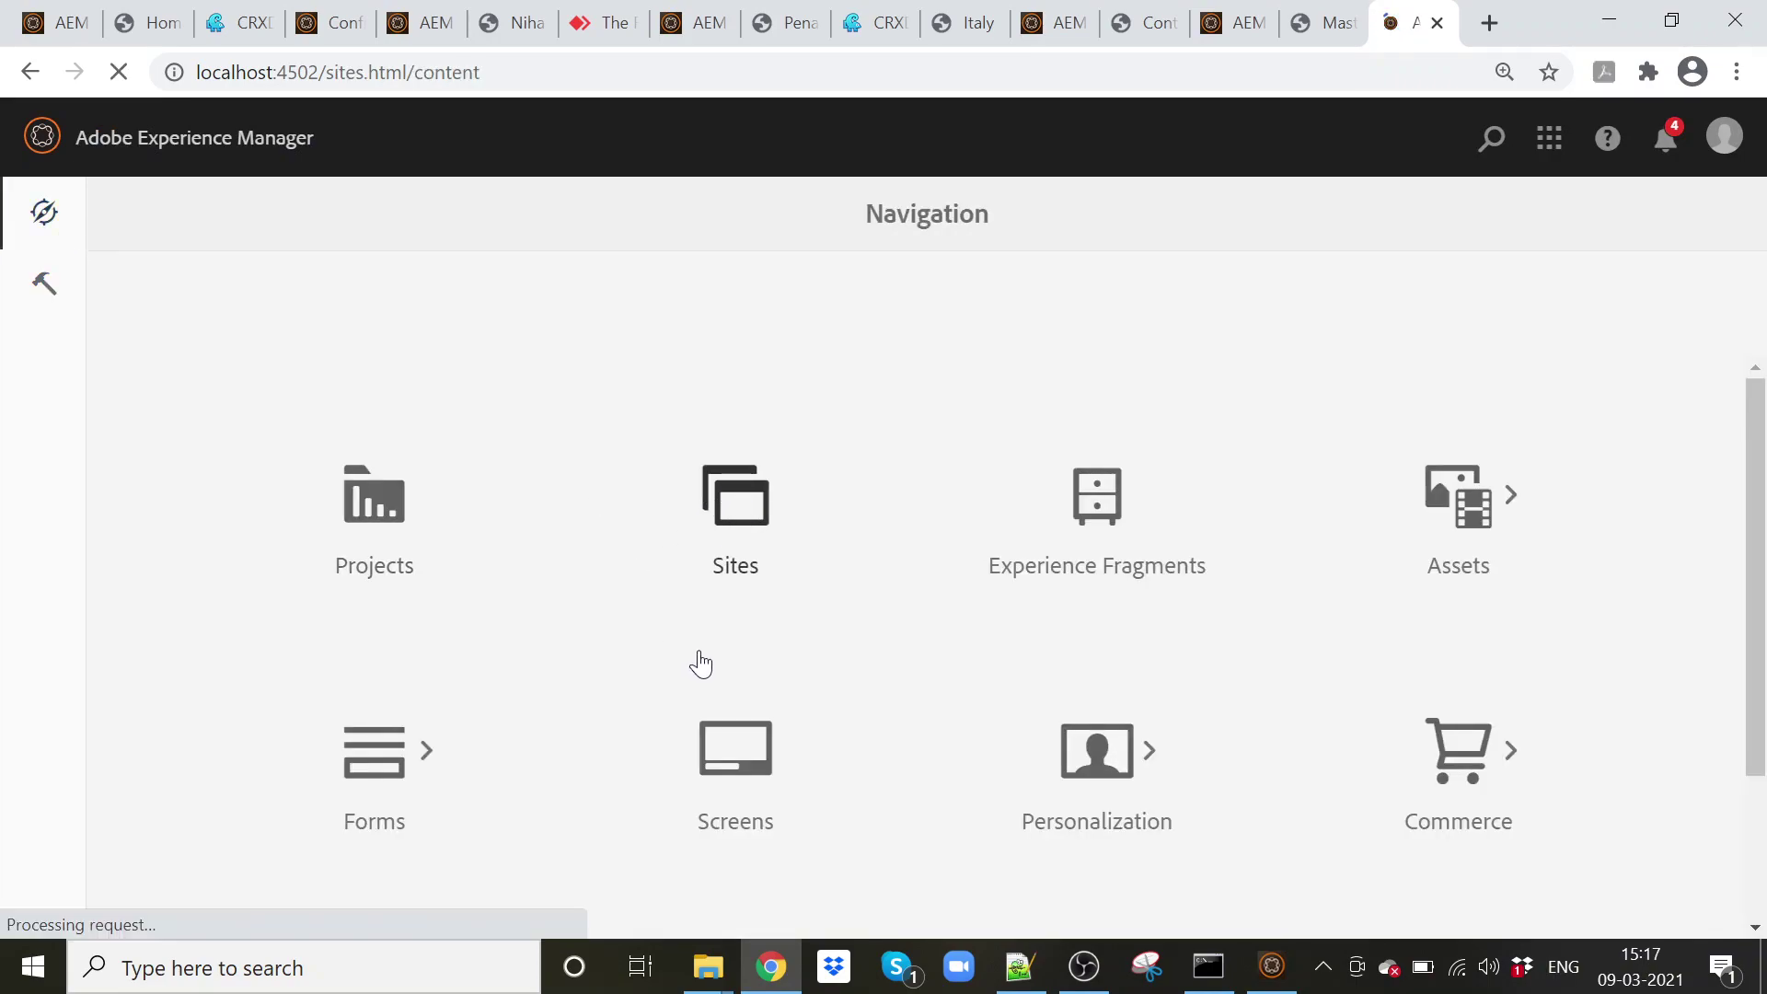
left_click(323, 581)
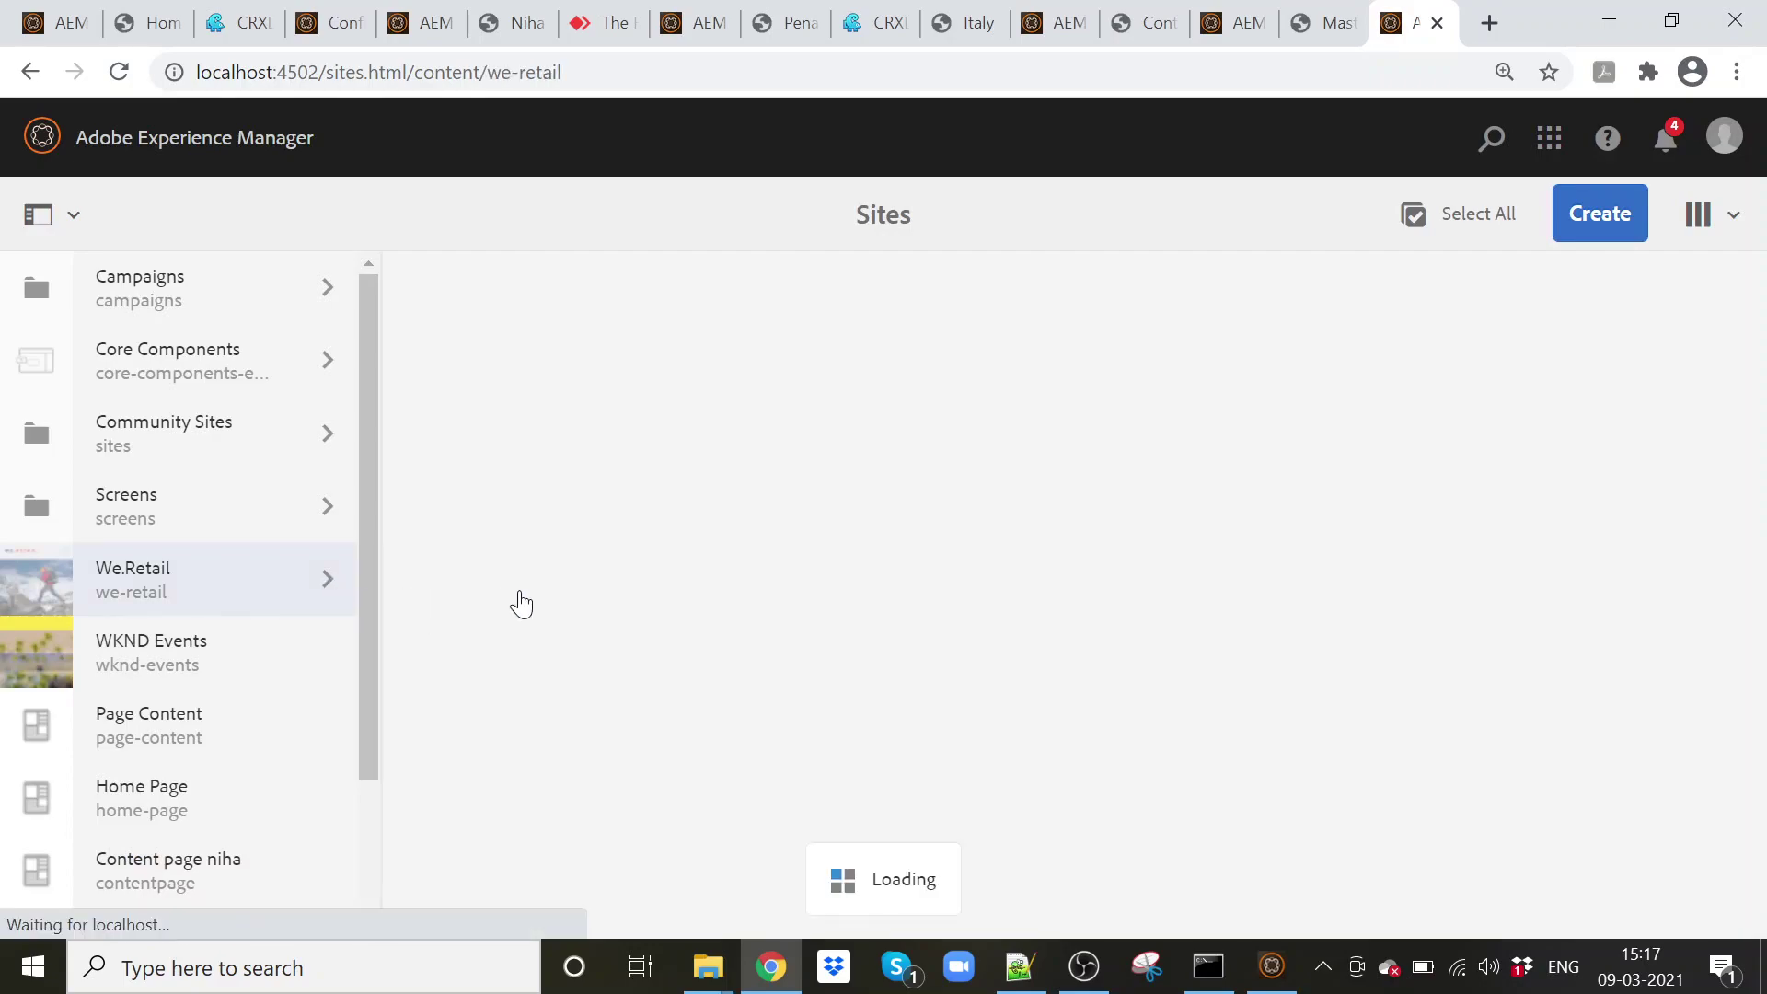
left_click(493, 524)
left_click(423, 527)
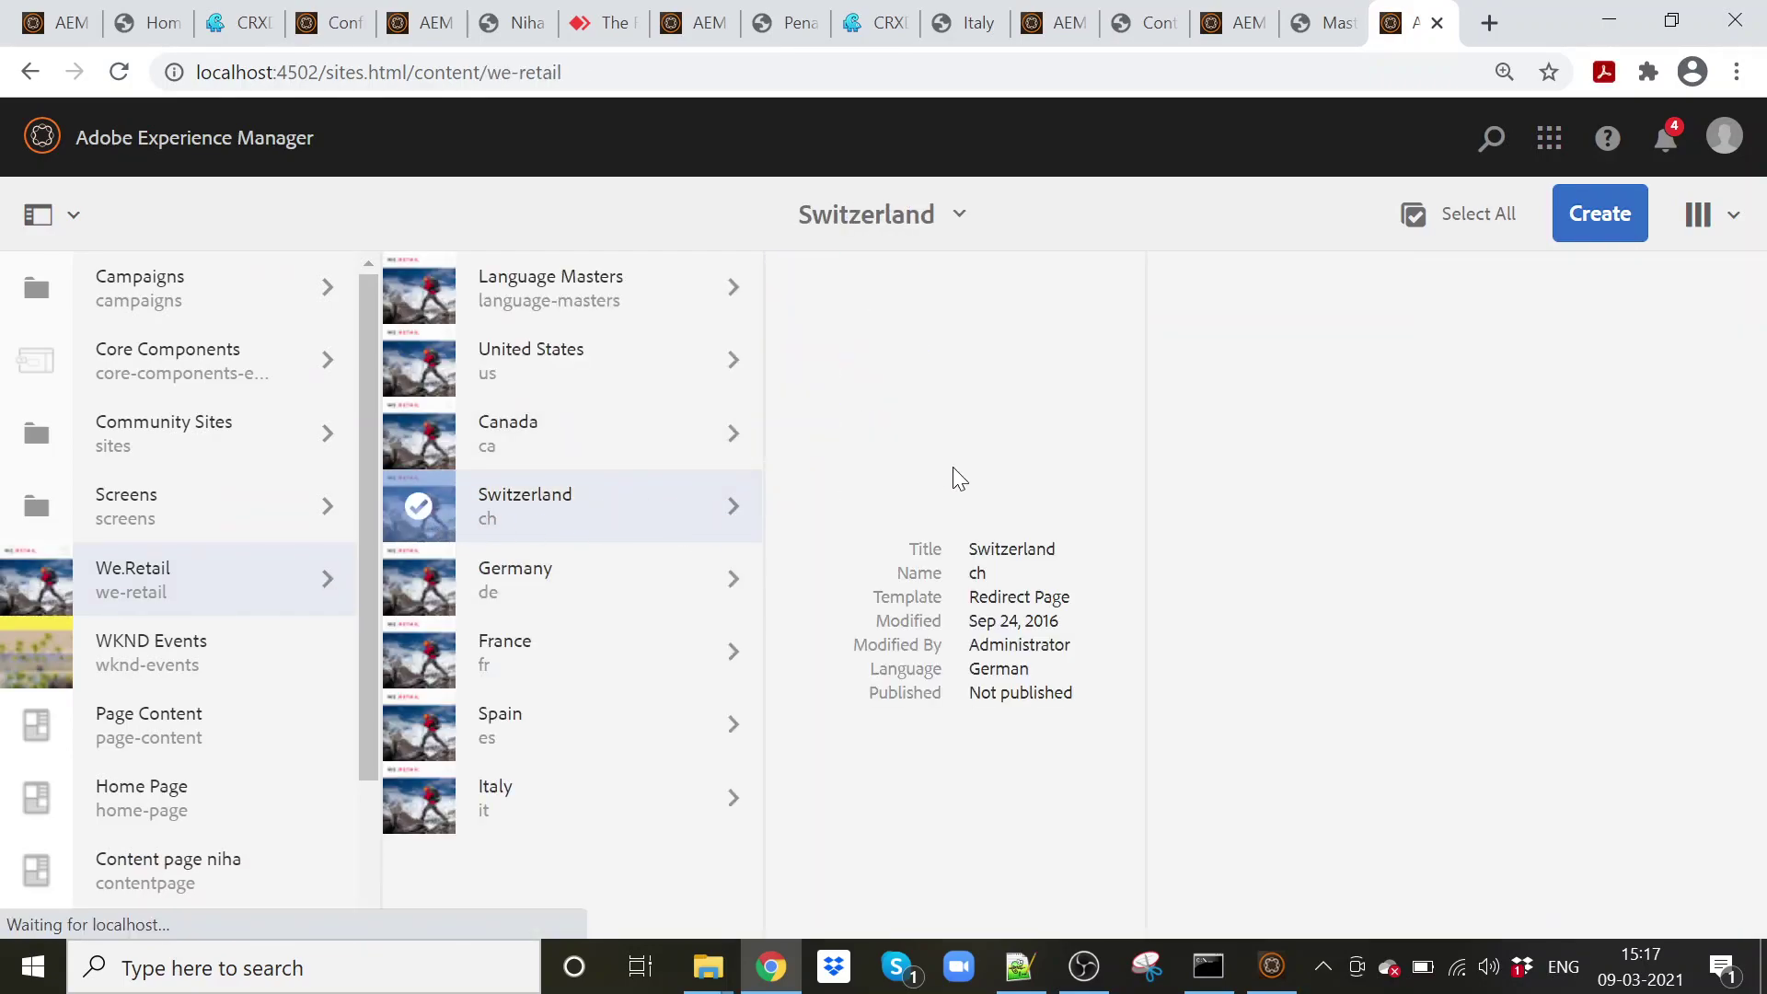
left_click(568, 536)
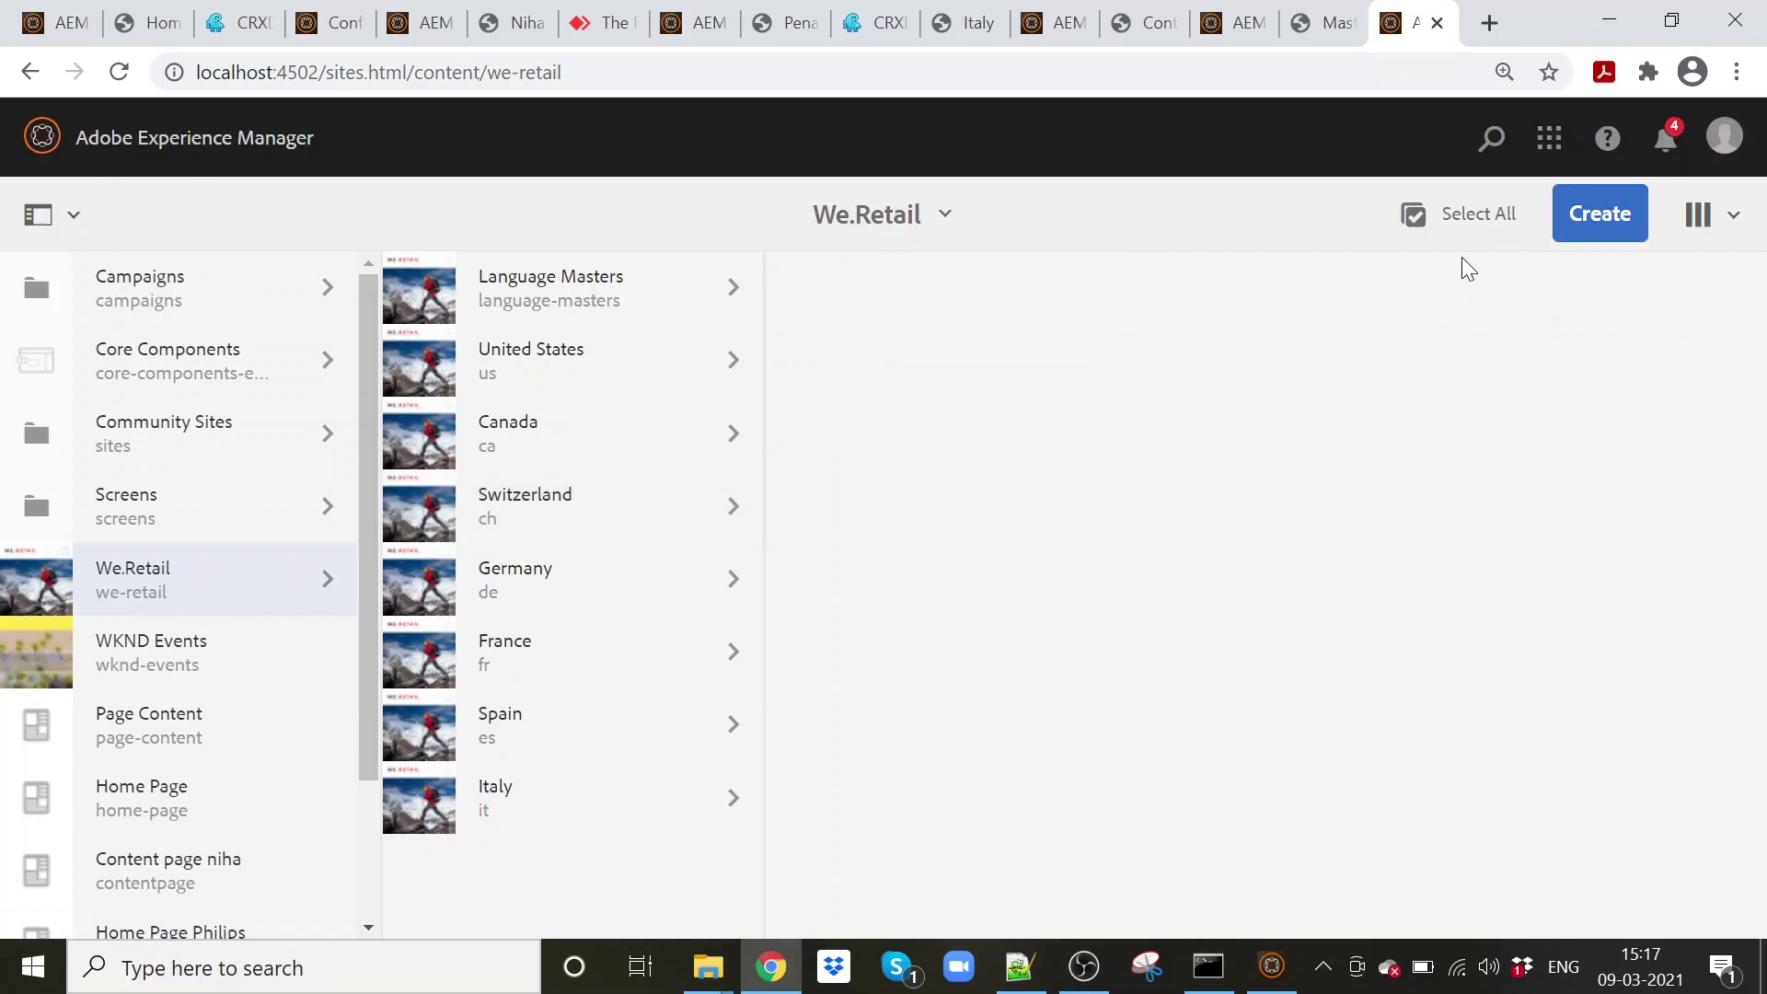
left_click(1562, 225)
left_click(1575, 269)
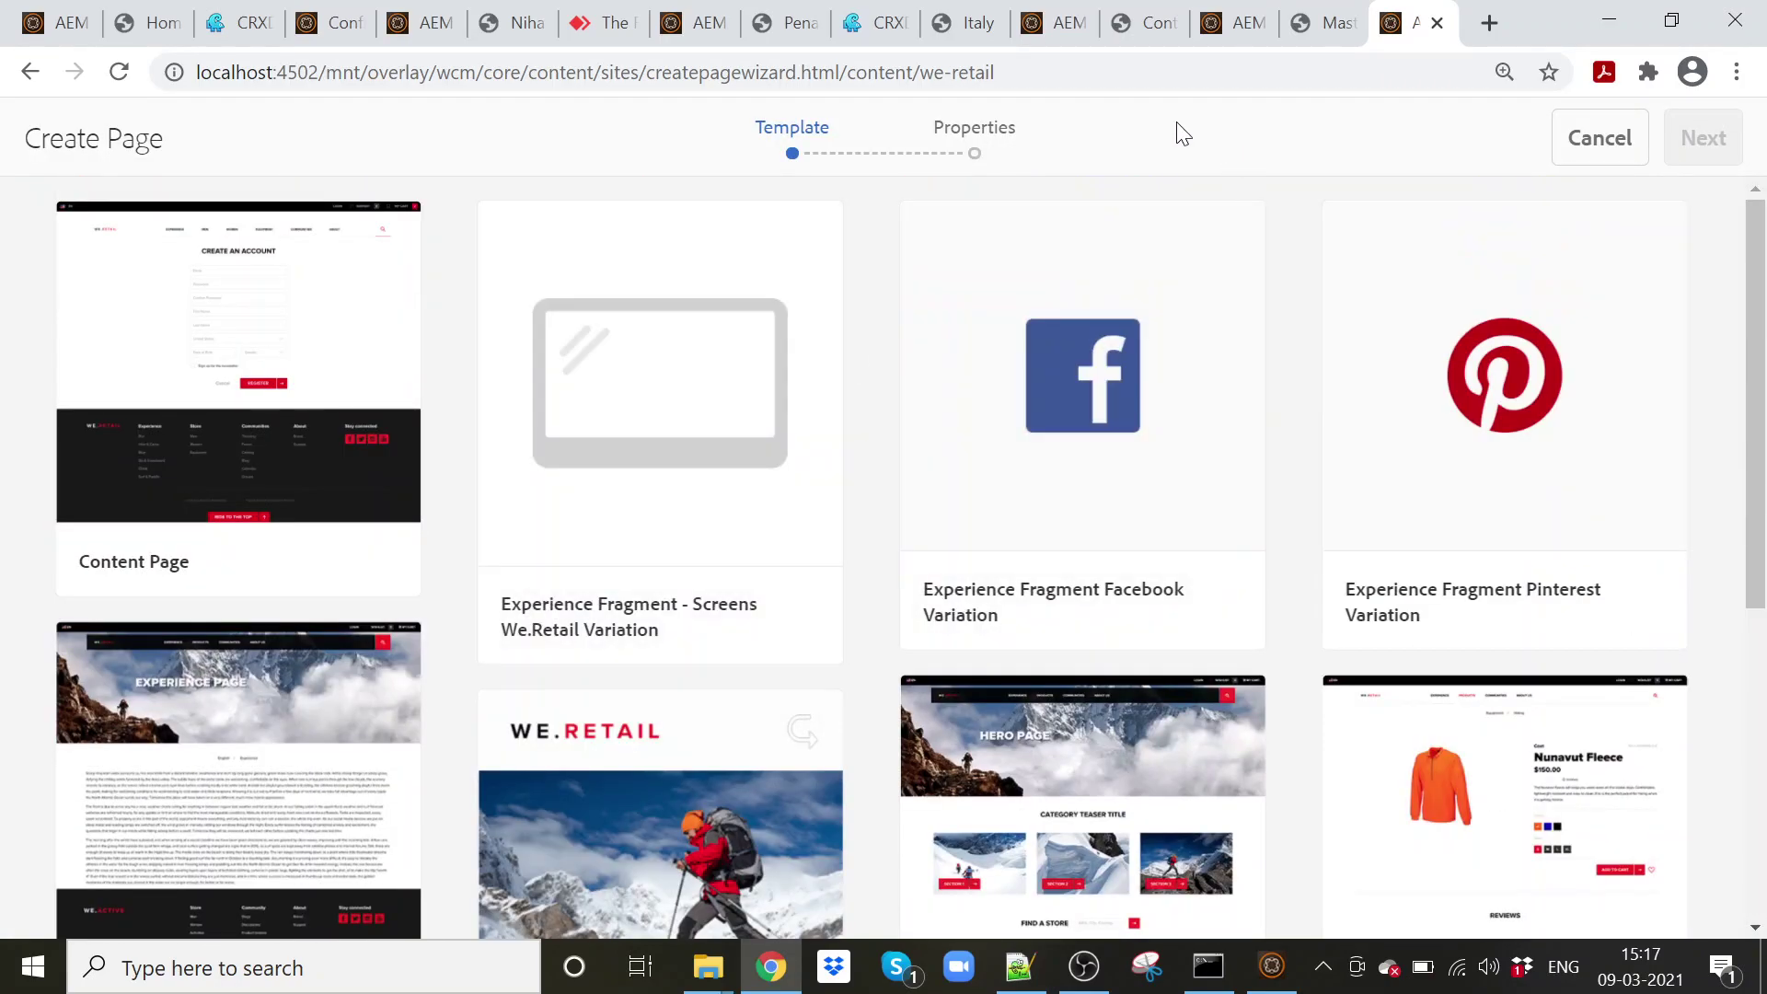
- Check the cq:allowedTemplates value on the jcr:content node of we-retail ch in CRXDE Lite, and return to the Create Page wizard
left_click(863, 28)
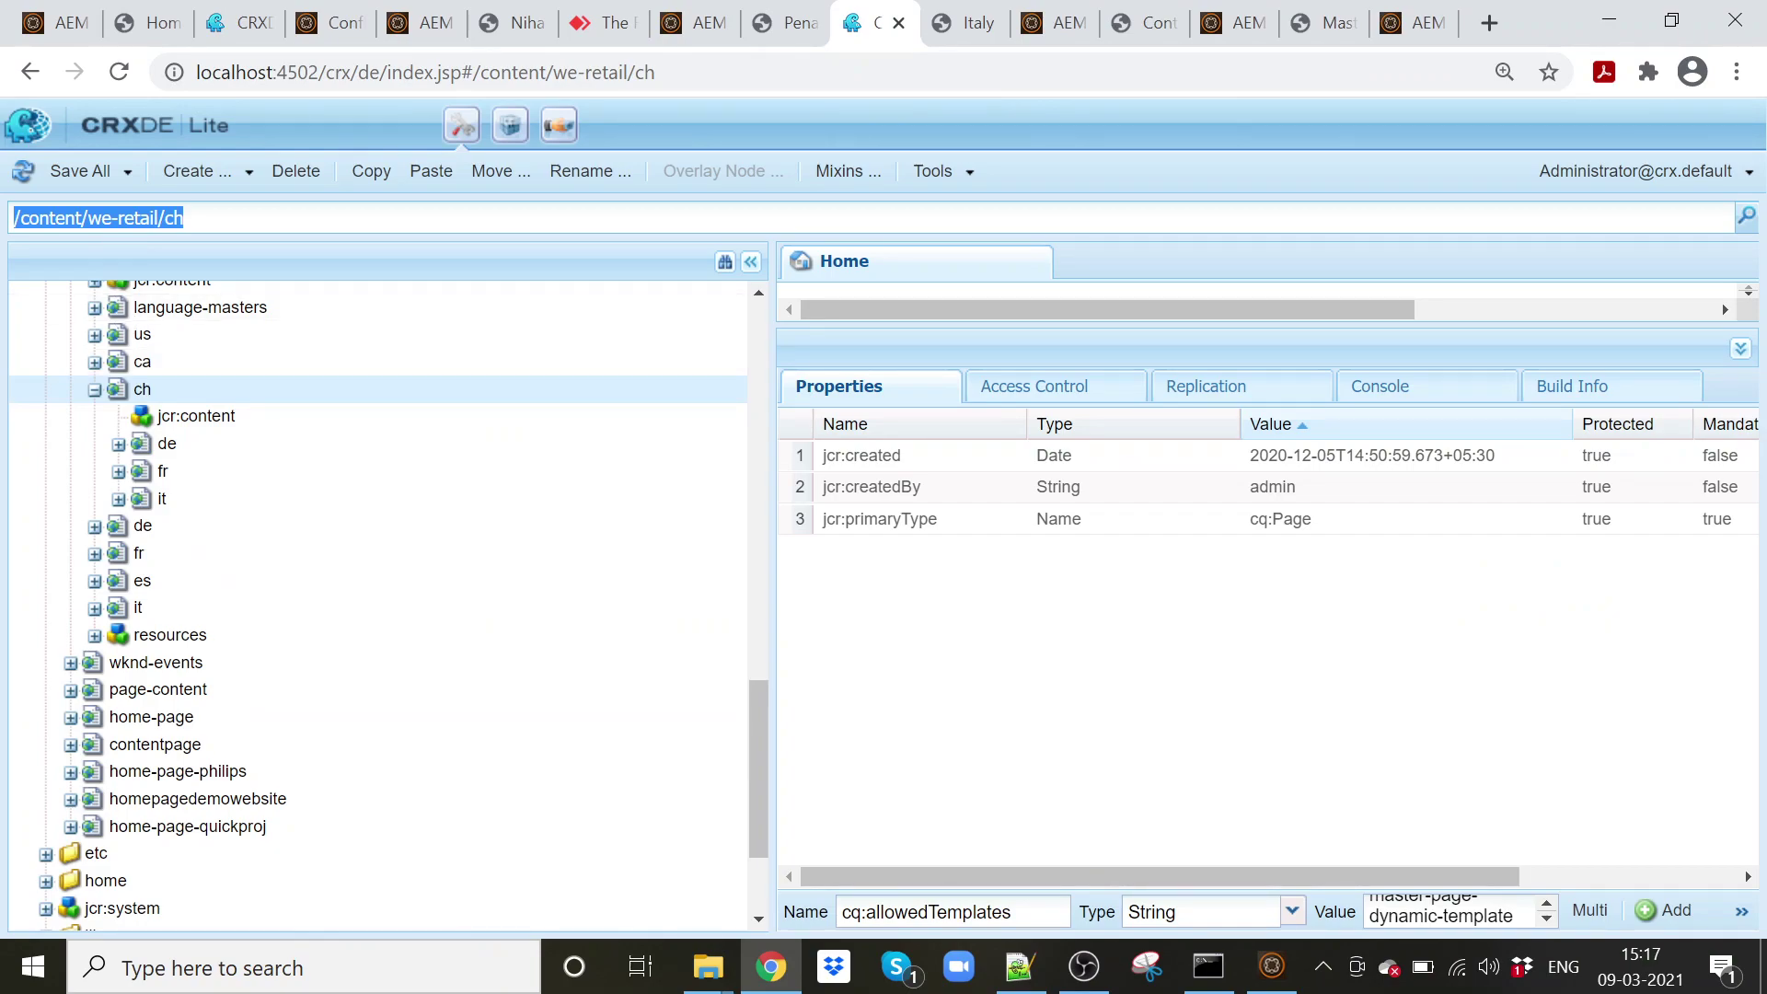
left_click(193, 416)
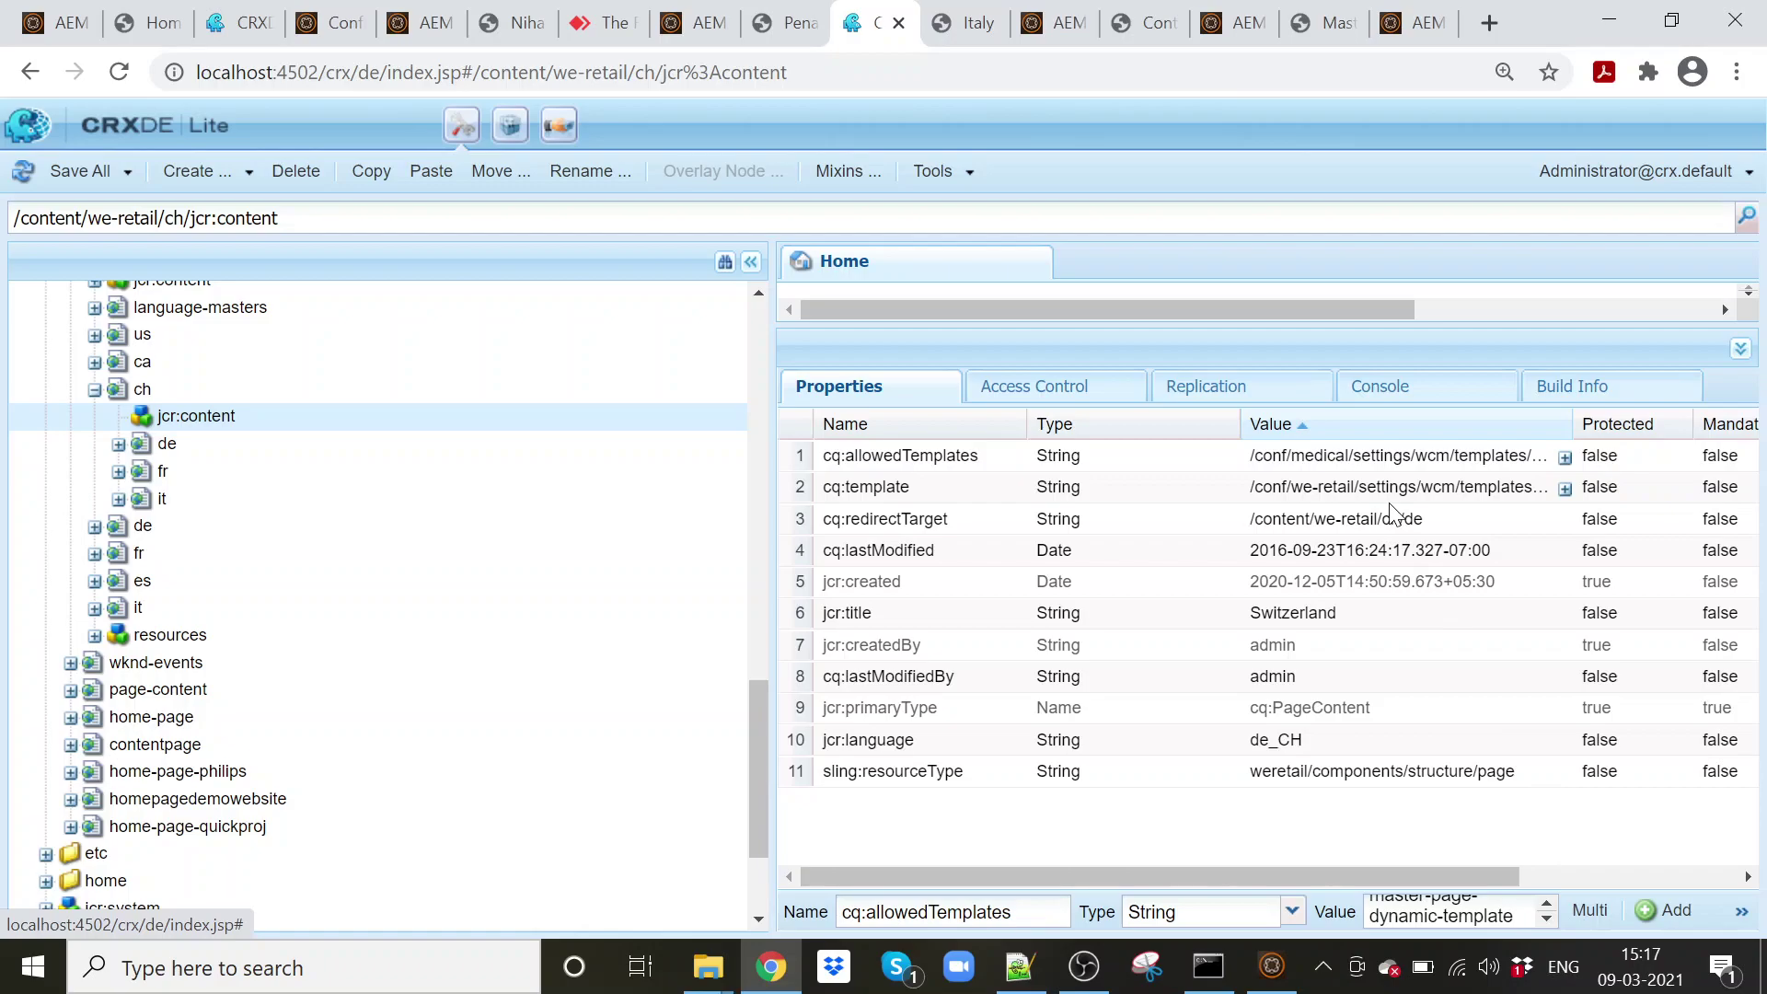
double_click(1359, 465)
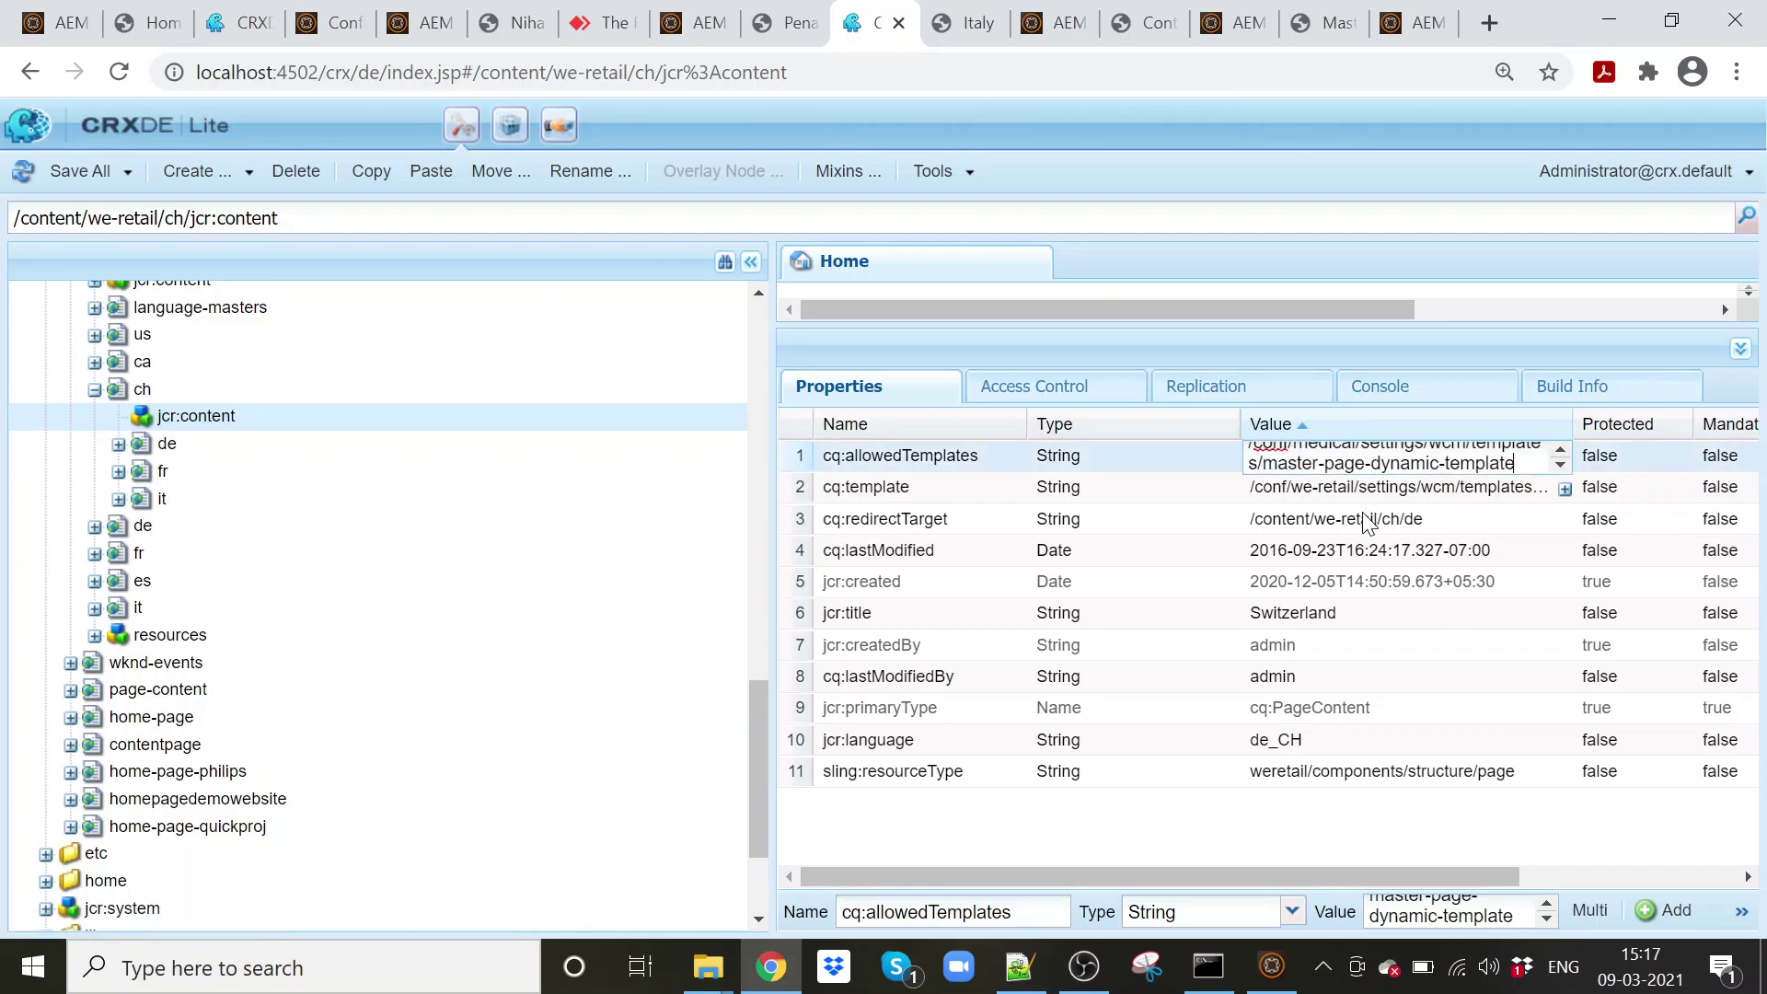
left_click(1331, 583)
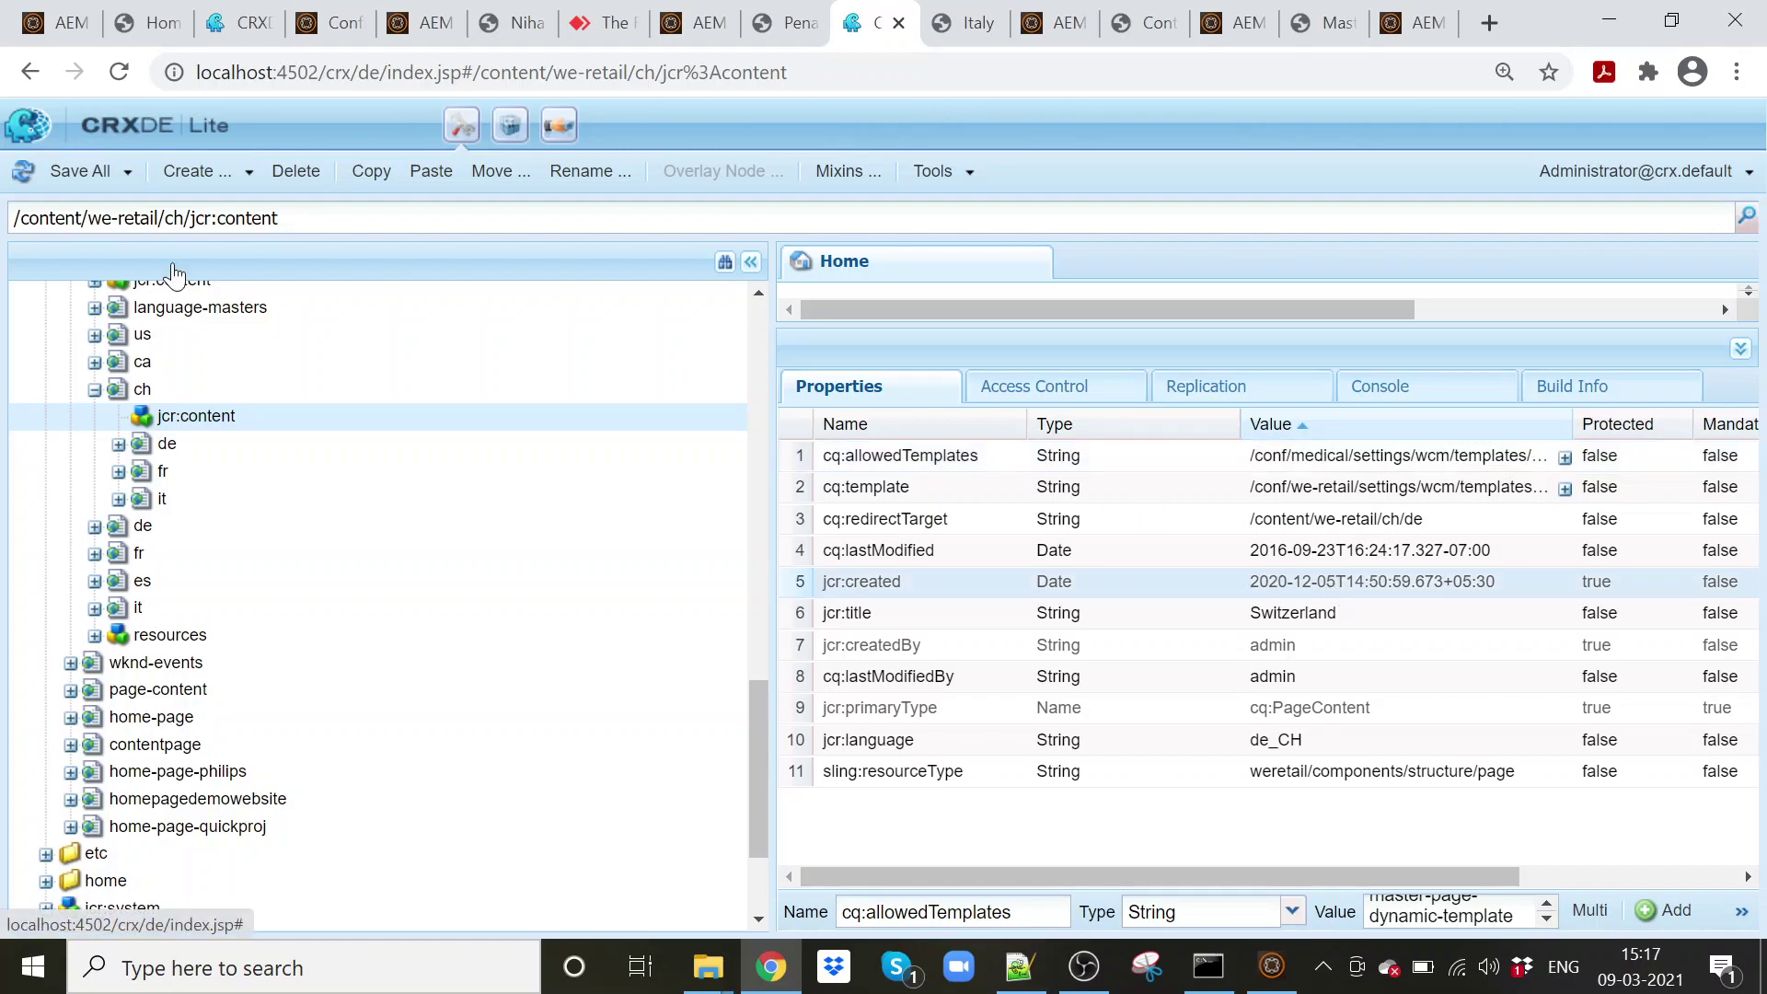
left_click(1413, 23)
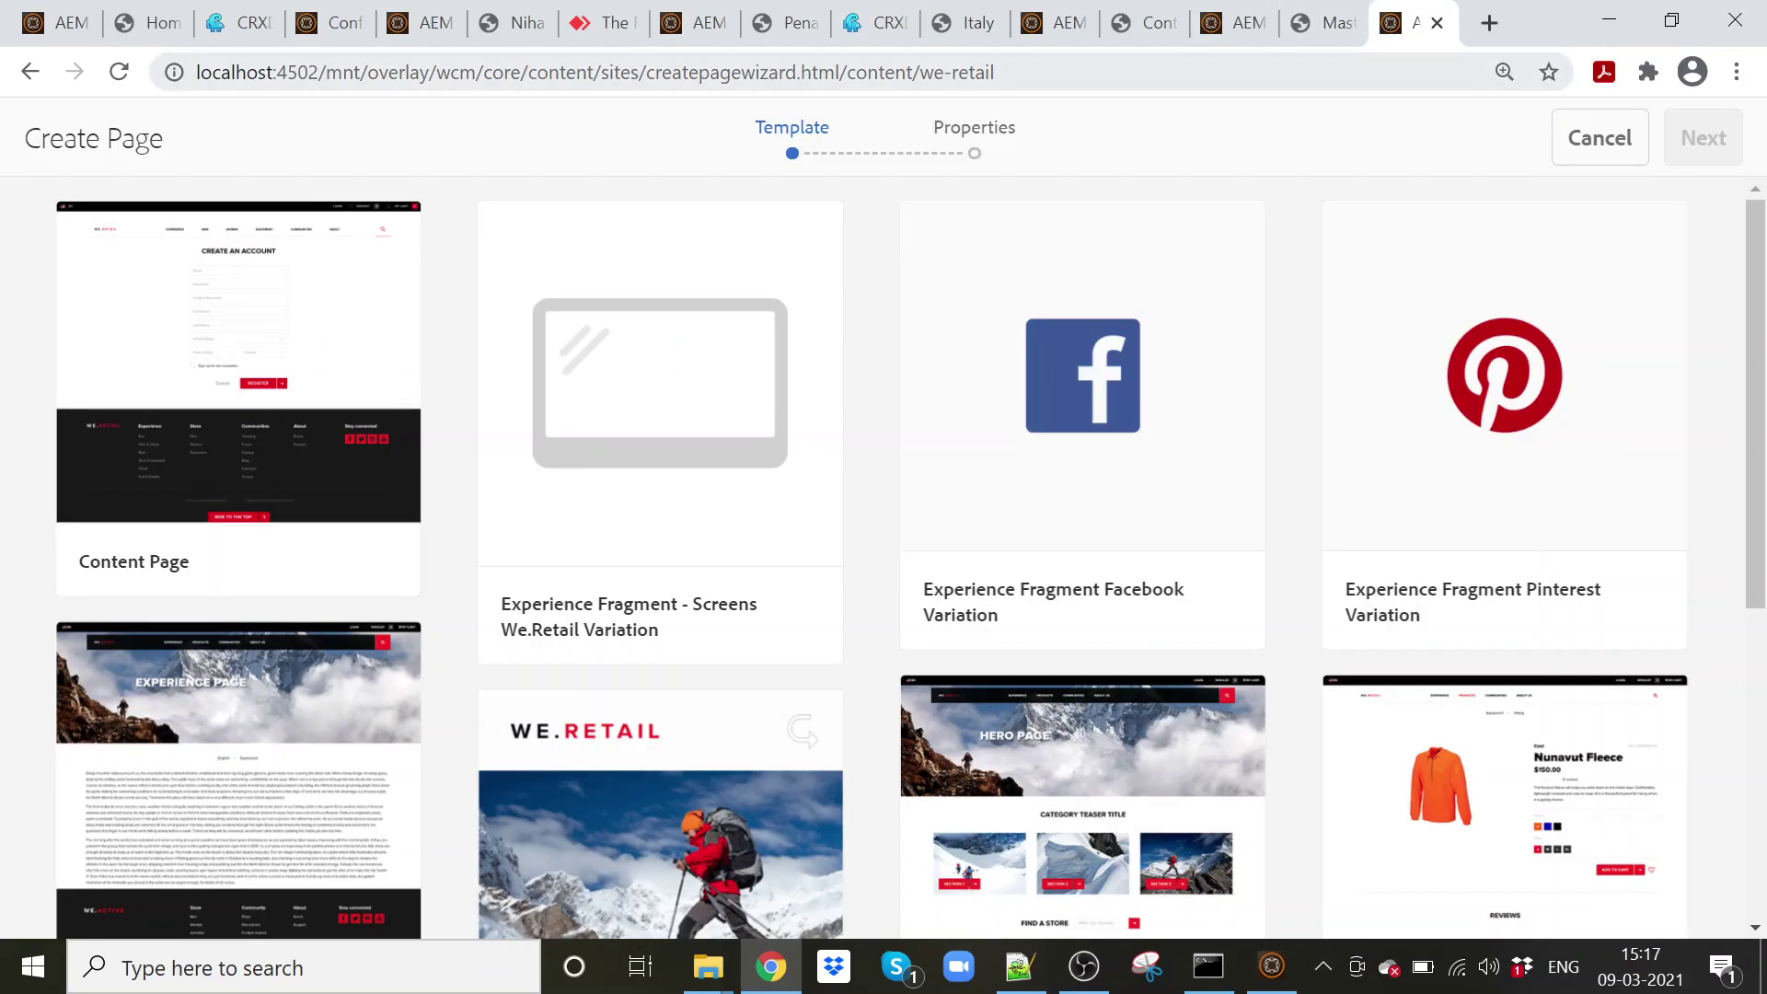
left_click(1316, 25)
left_click(1408, 23)
- Leave the current wizard and start a new page under We.Retail's Switzerland (ch) based on the Master Page Dynamic Template
left_click(30, 71)
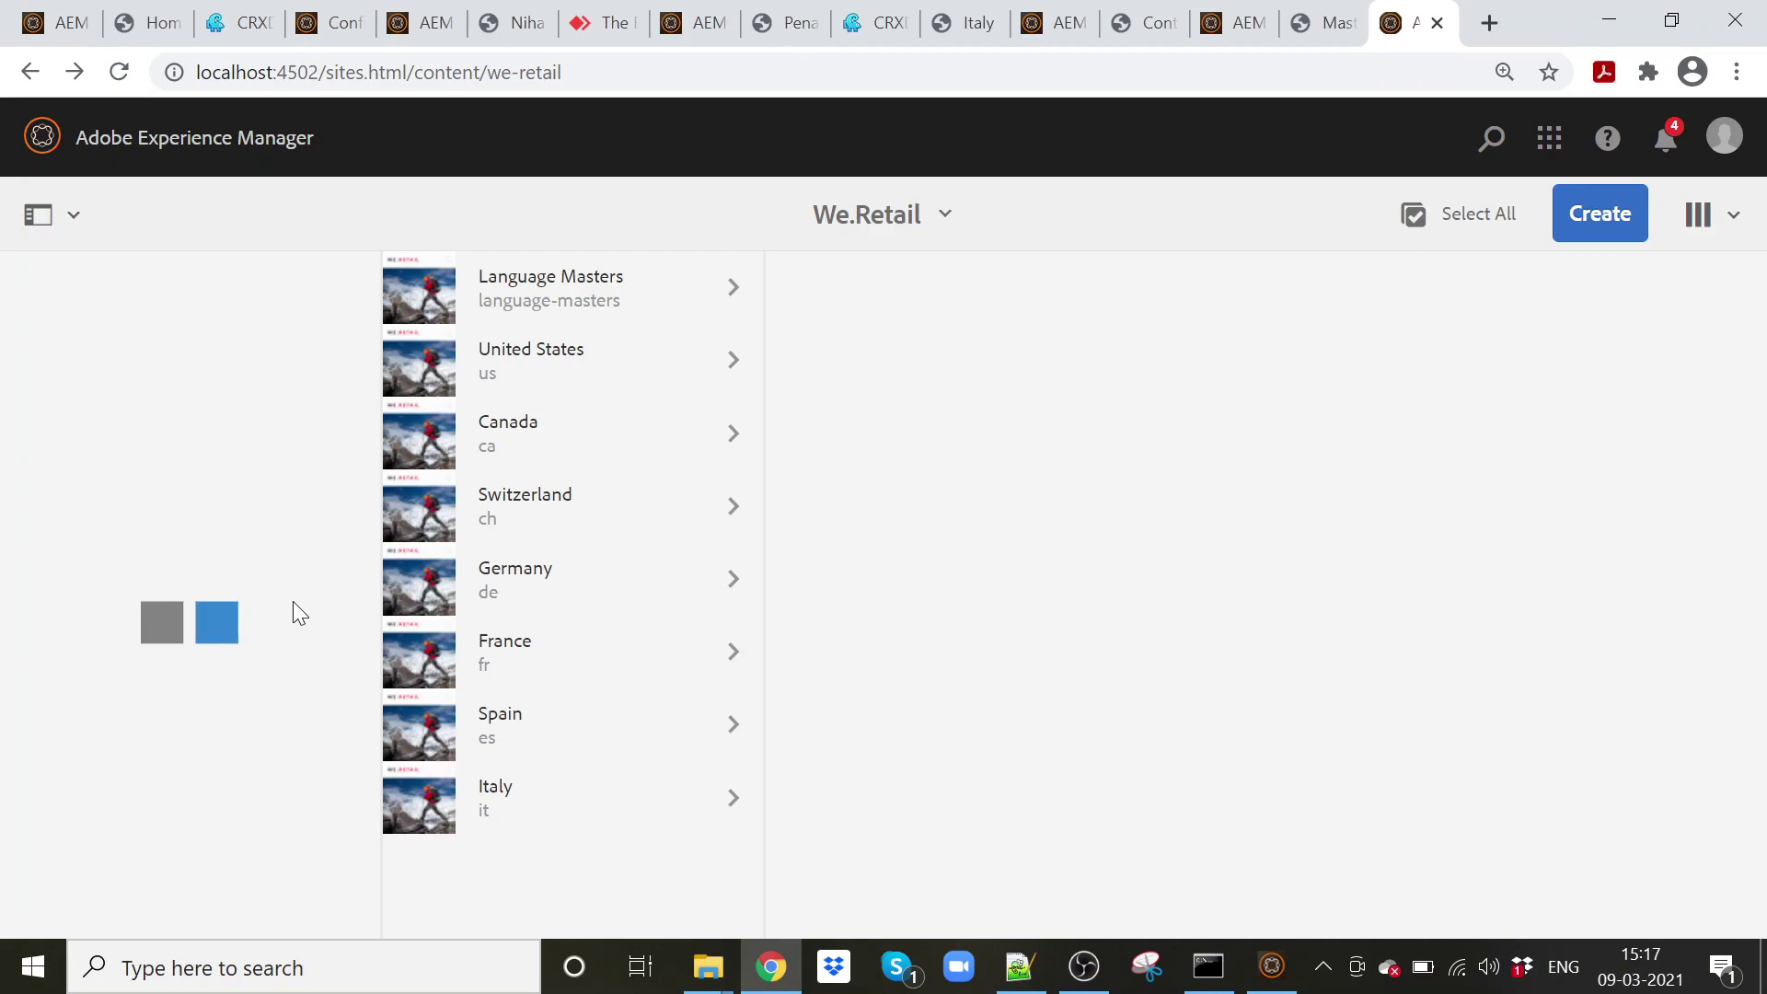
left_click(717, 524)
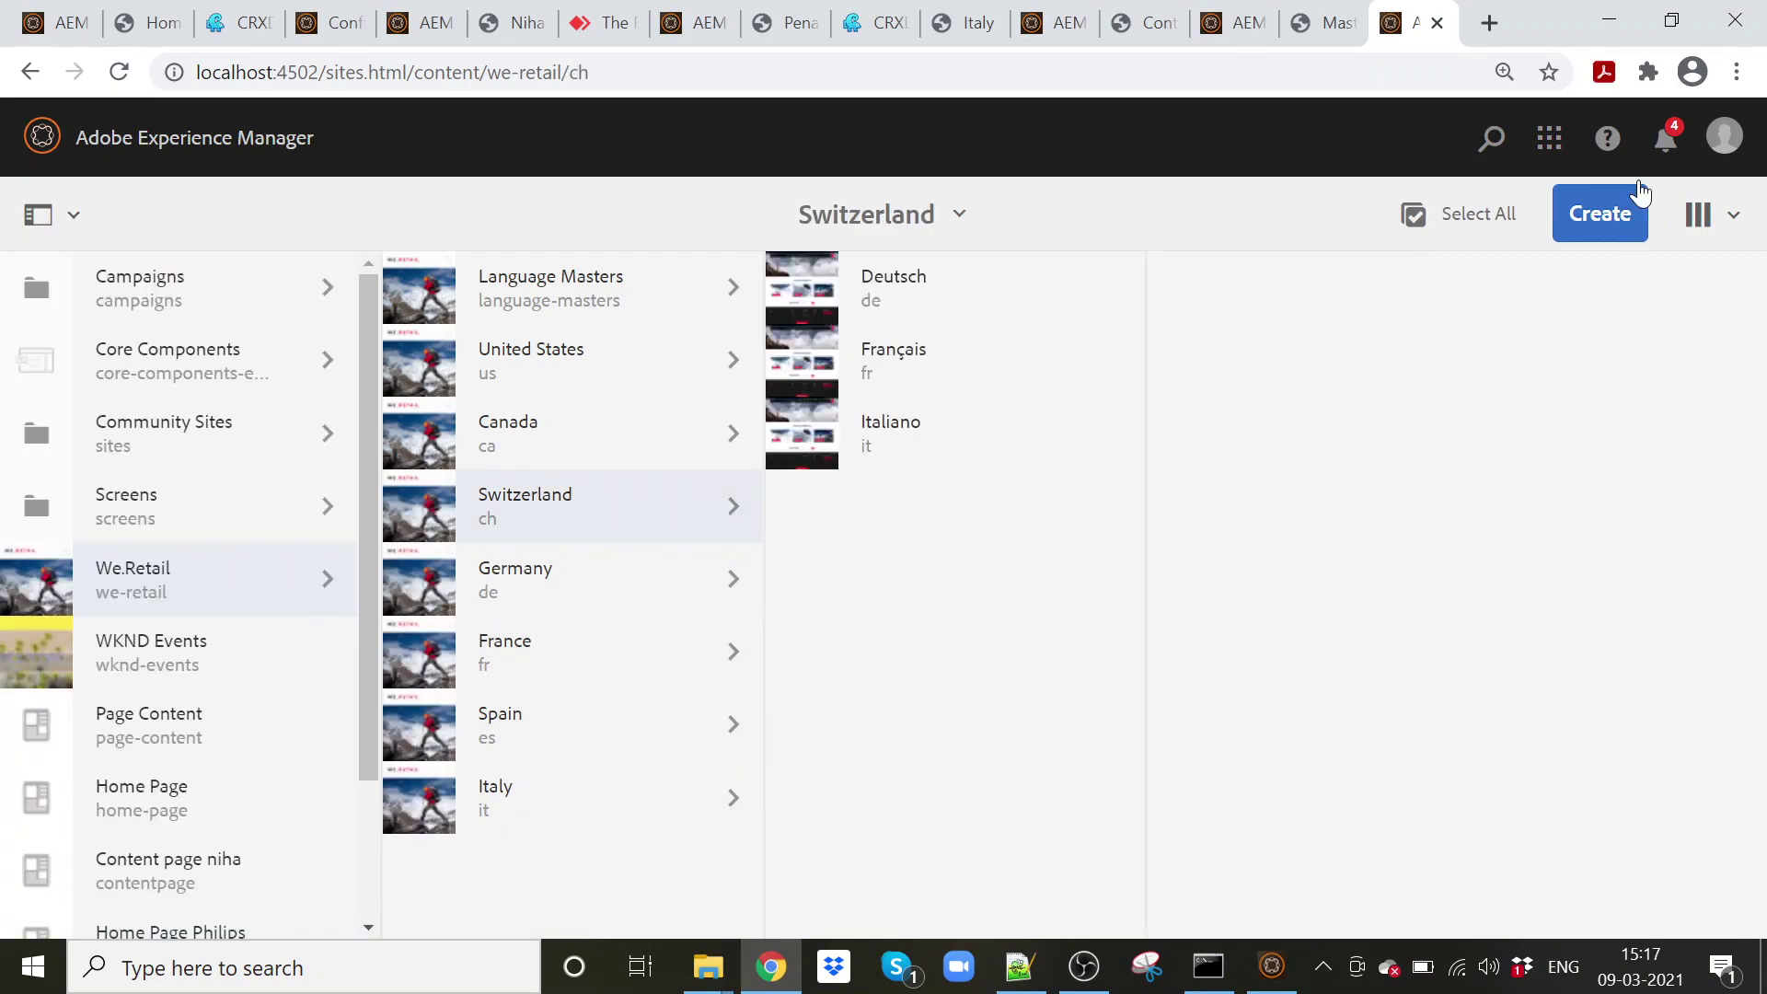
left_click(1588, 222)
left_click(1542, 278)
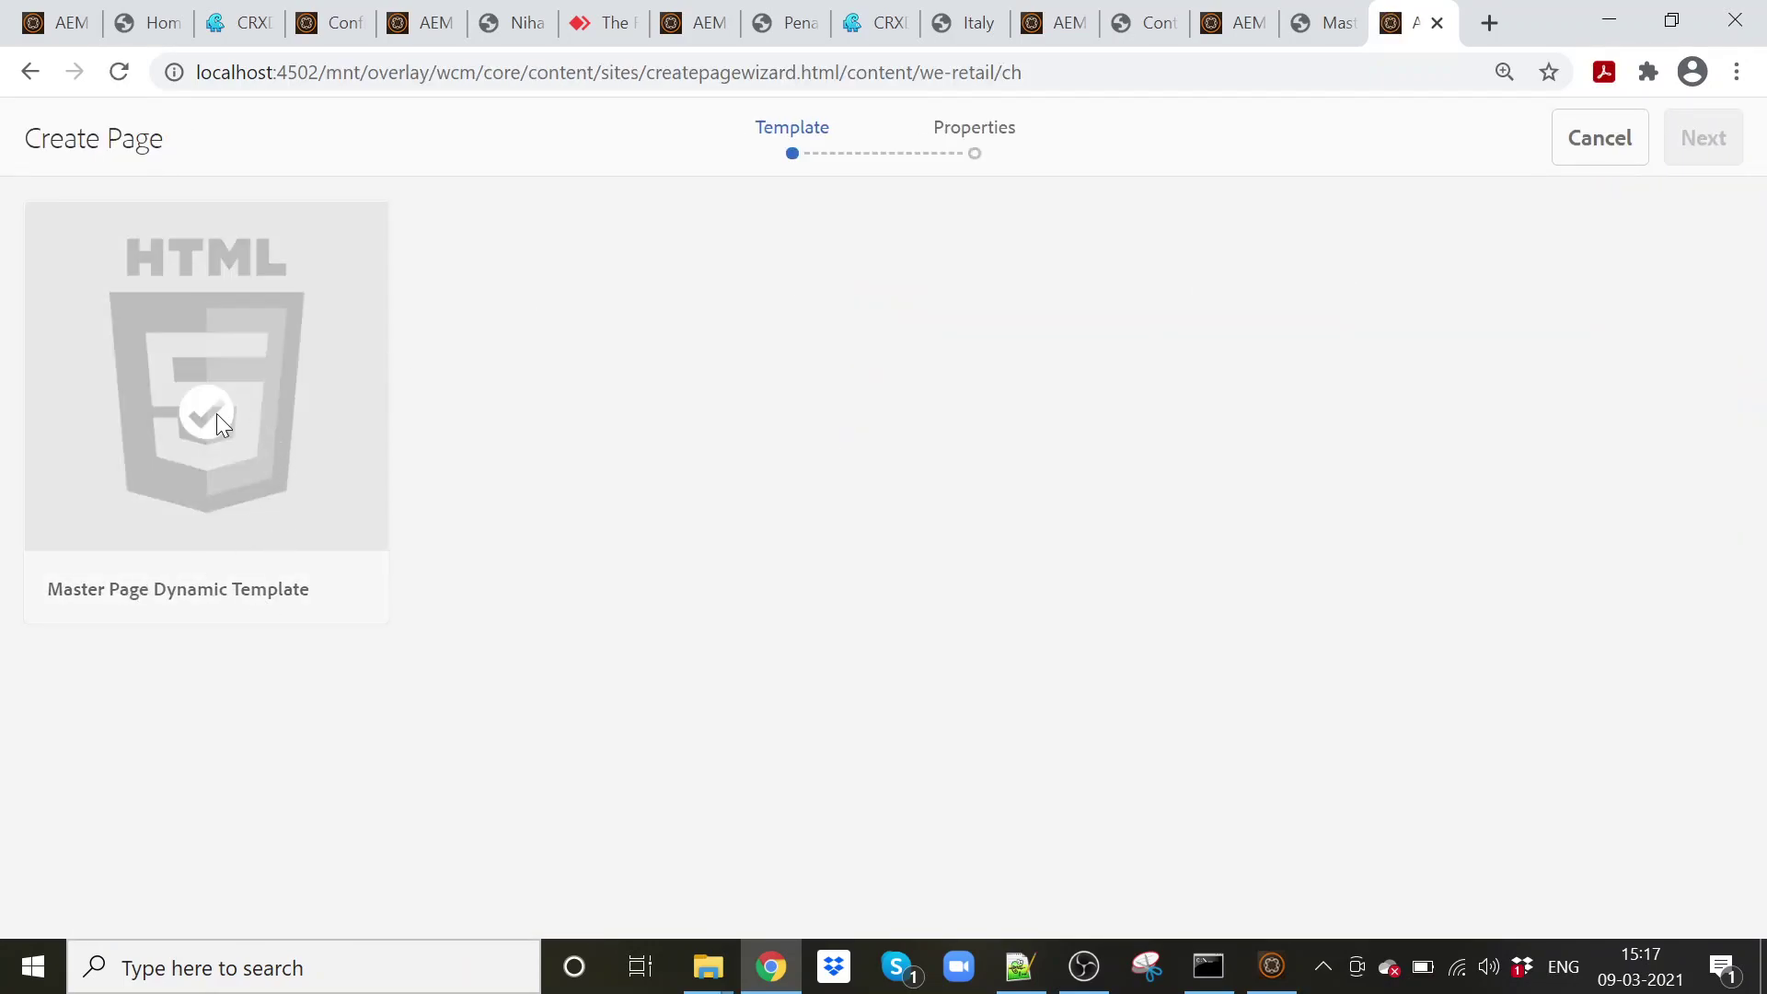
left_click(217, 414)
left_click(1717, 138)
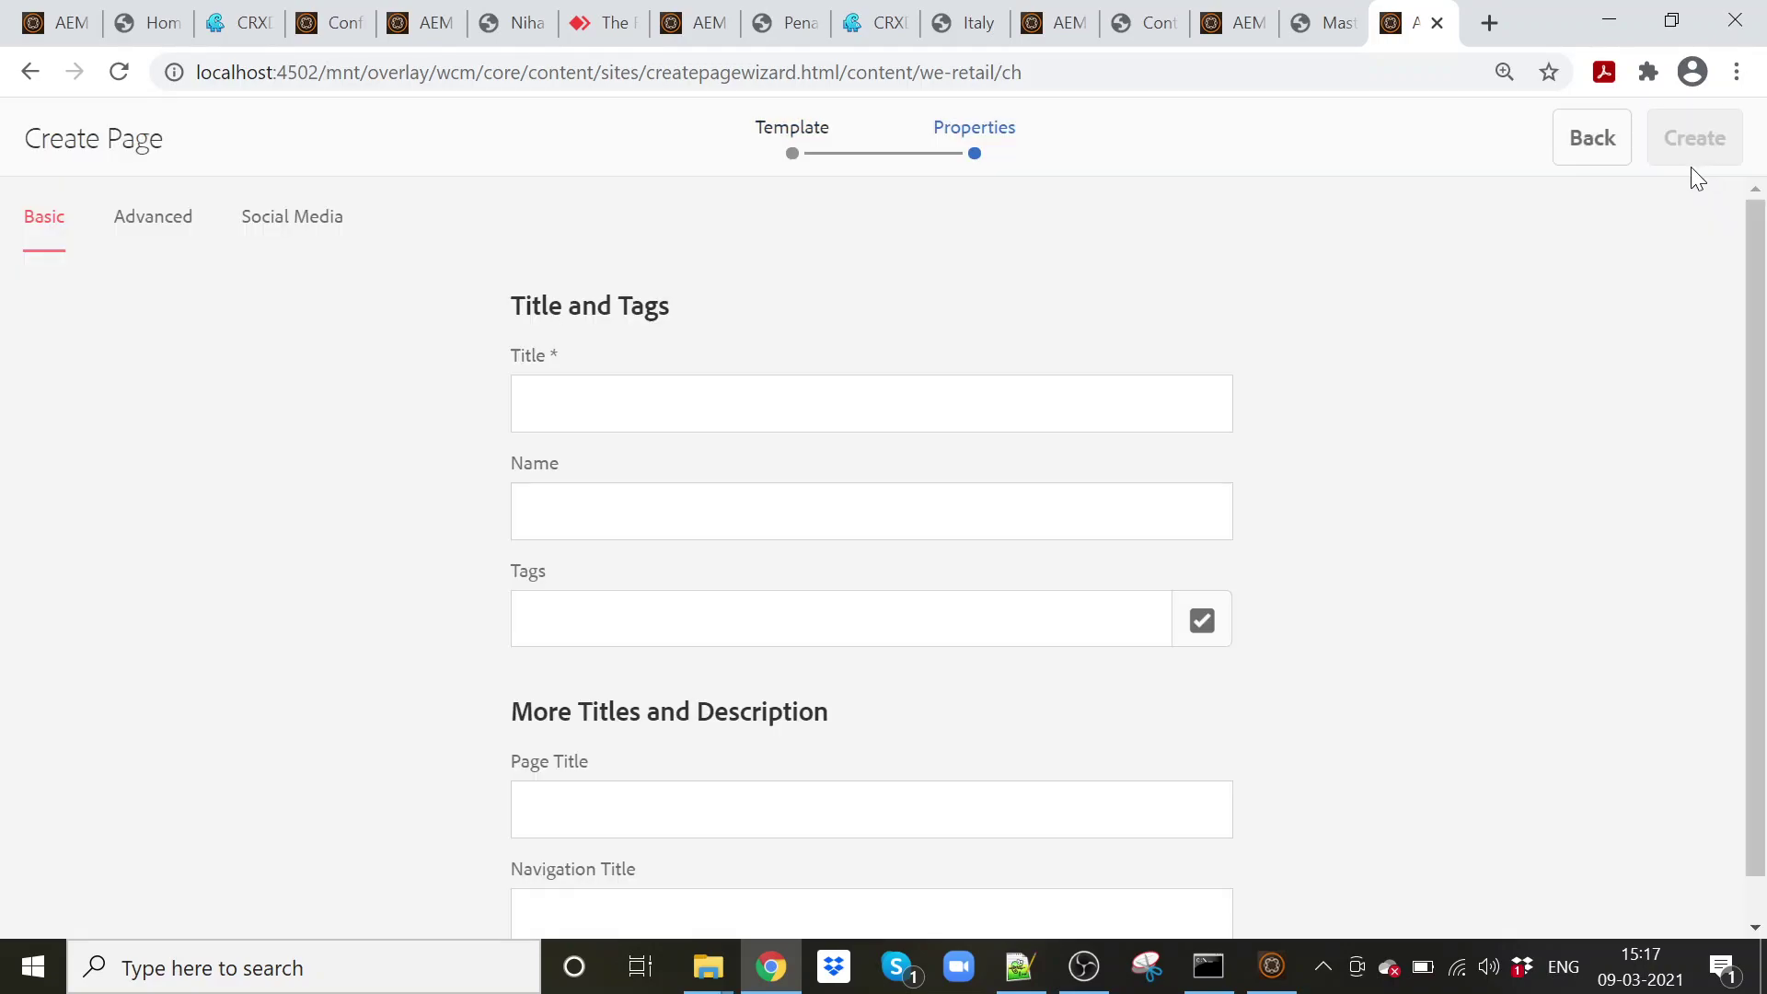
- Title the new page Home Page, create it and open it
left_click(872, 404)
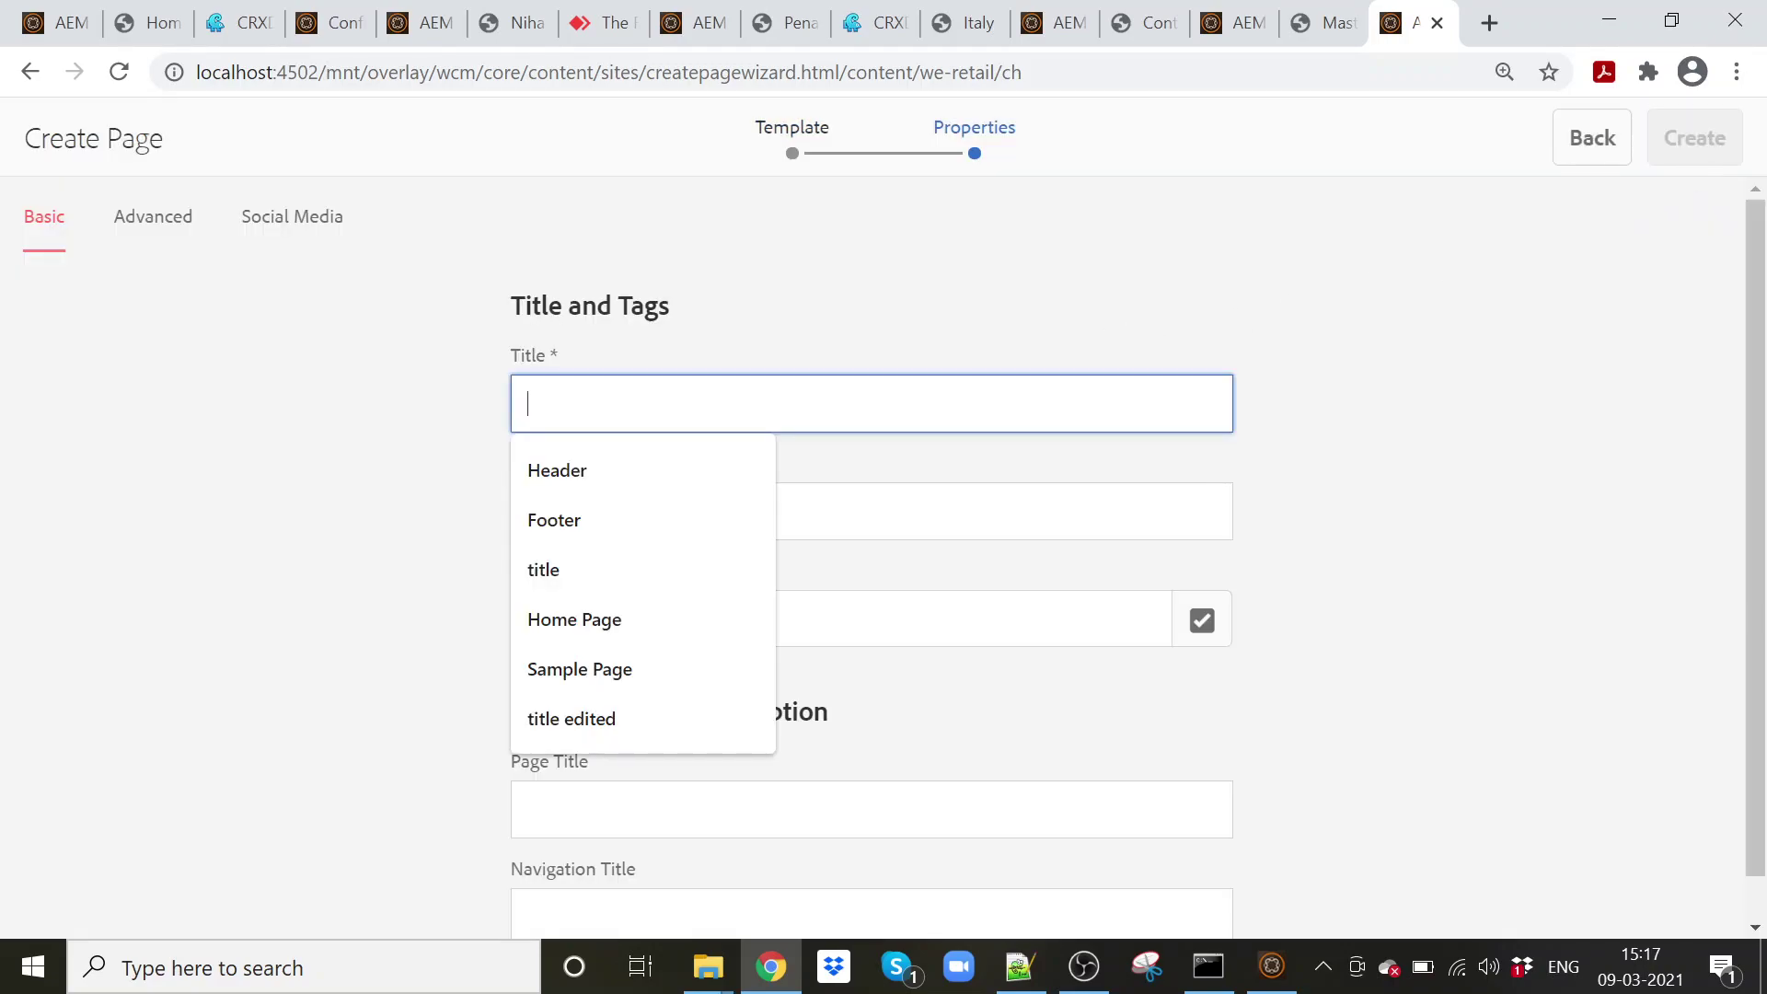
type("Master P")
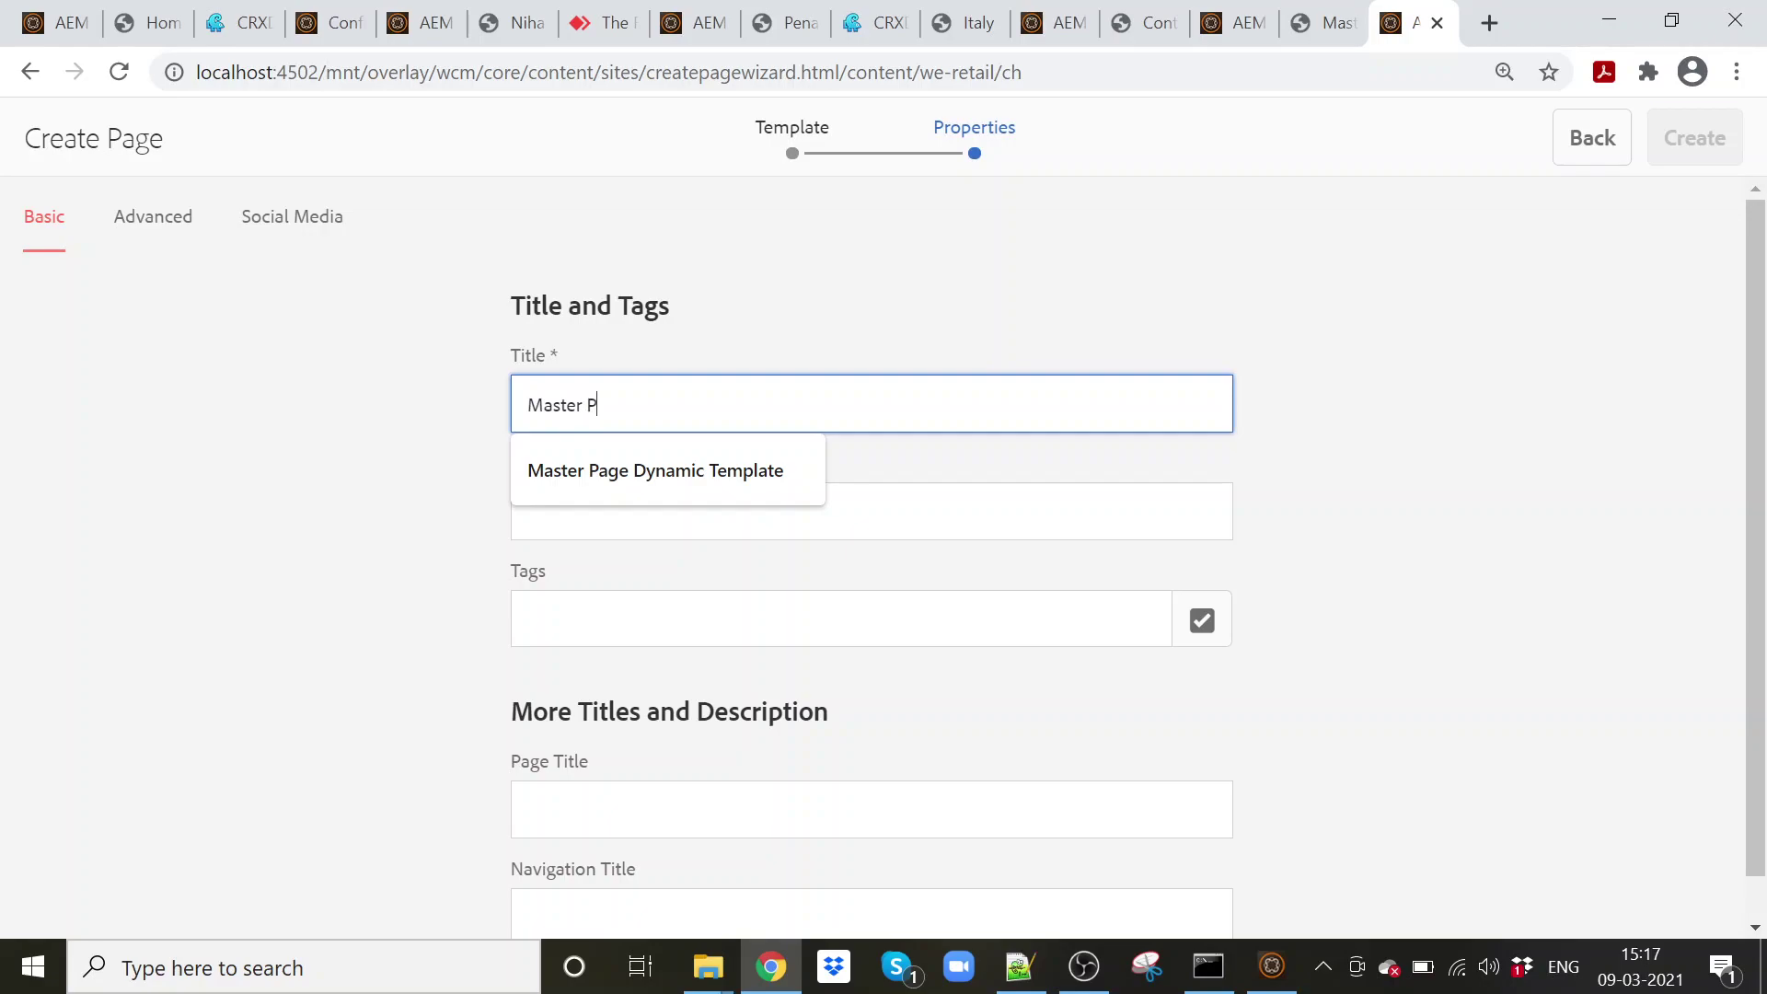
key("ctrl+a")
type("Hom")
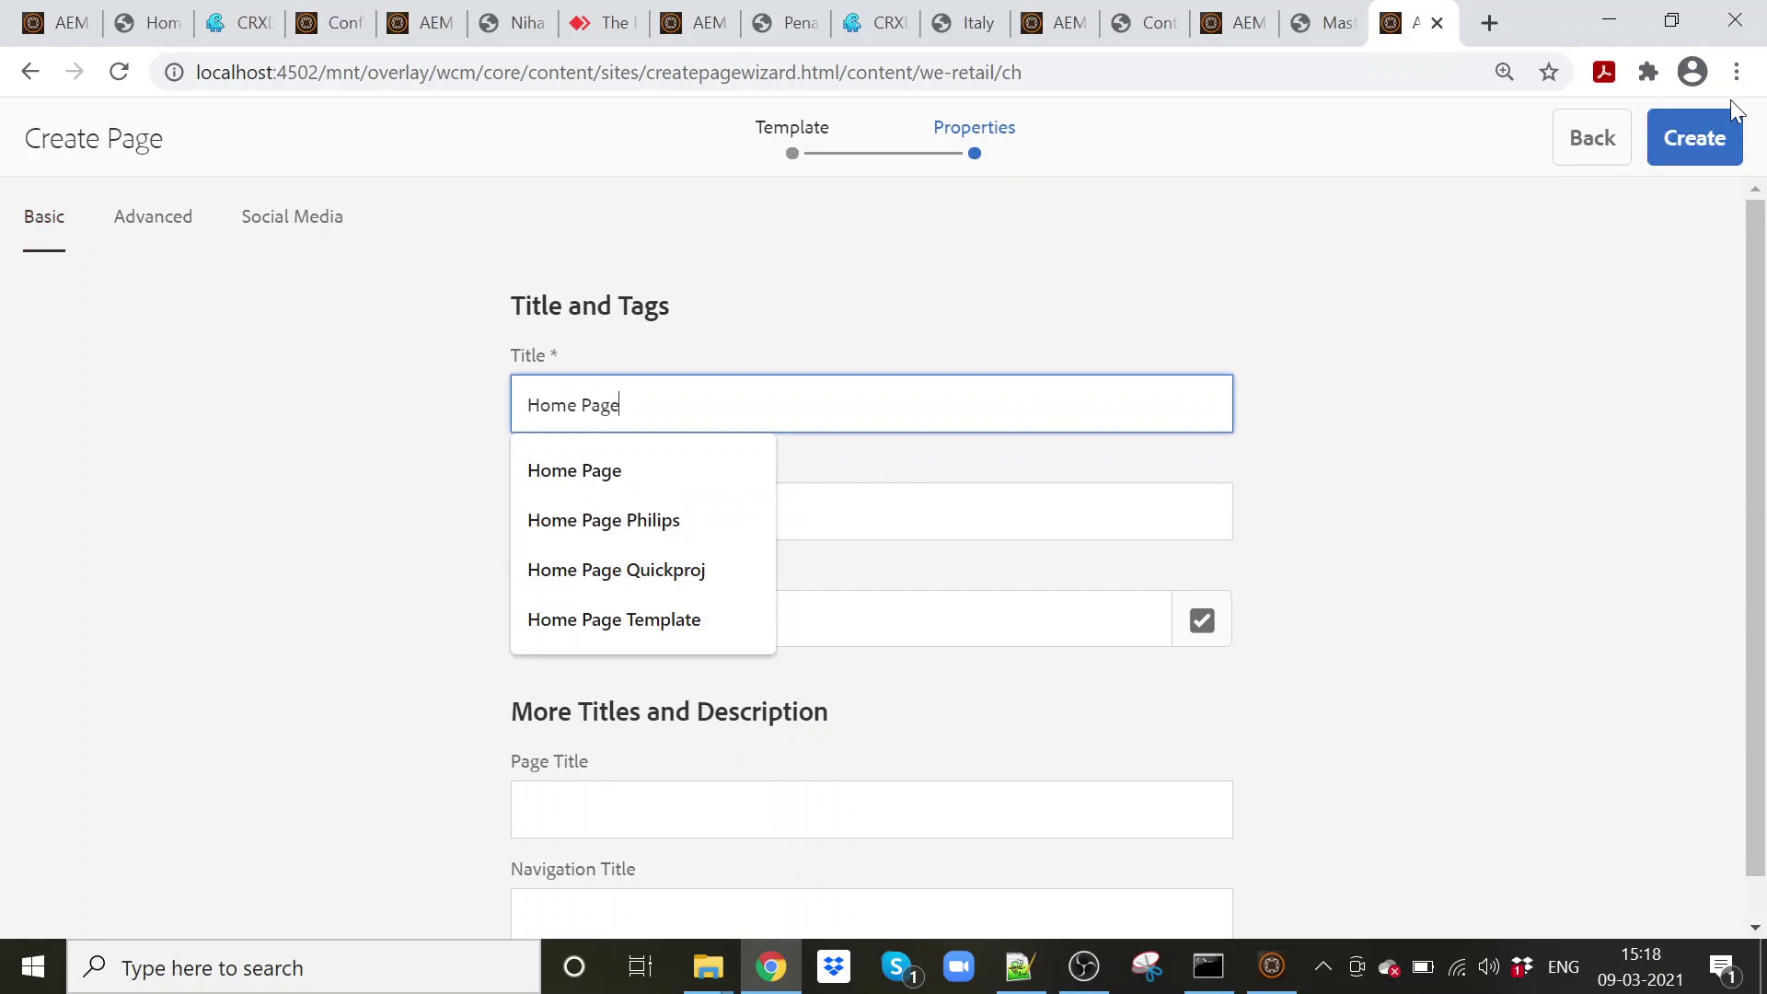
left_click(1715, 140)
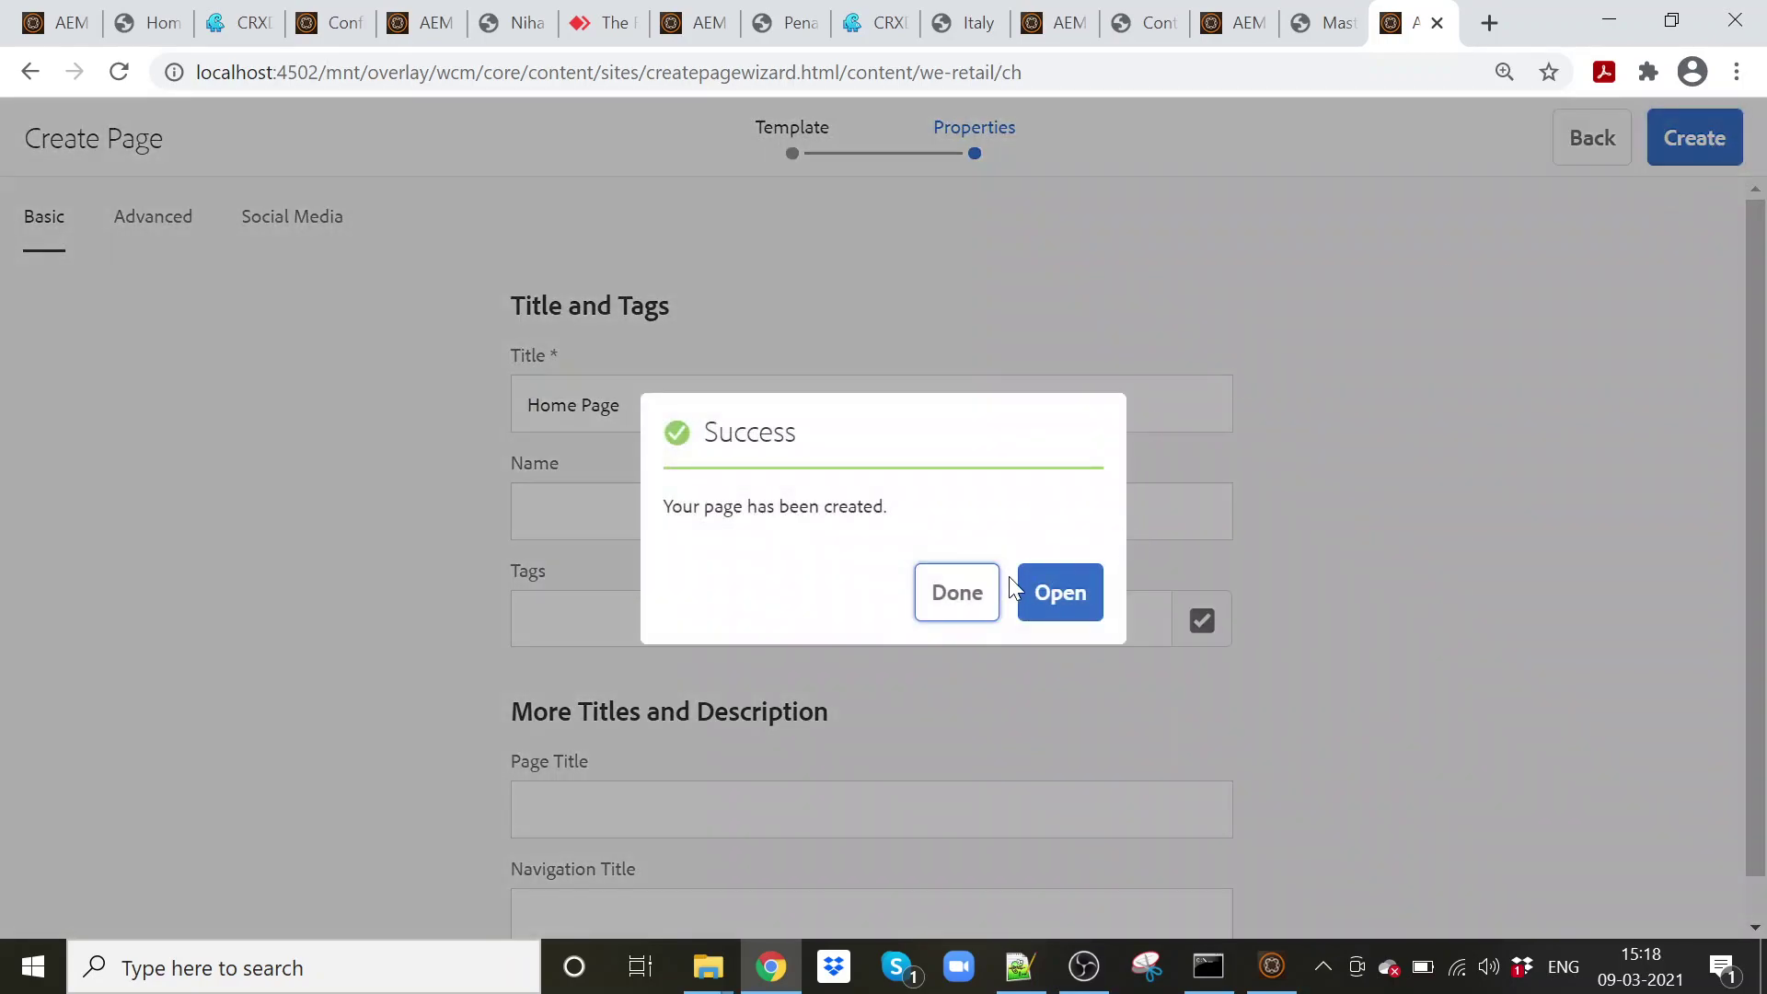
left_click(1058, 606)
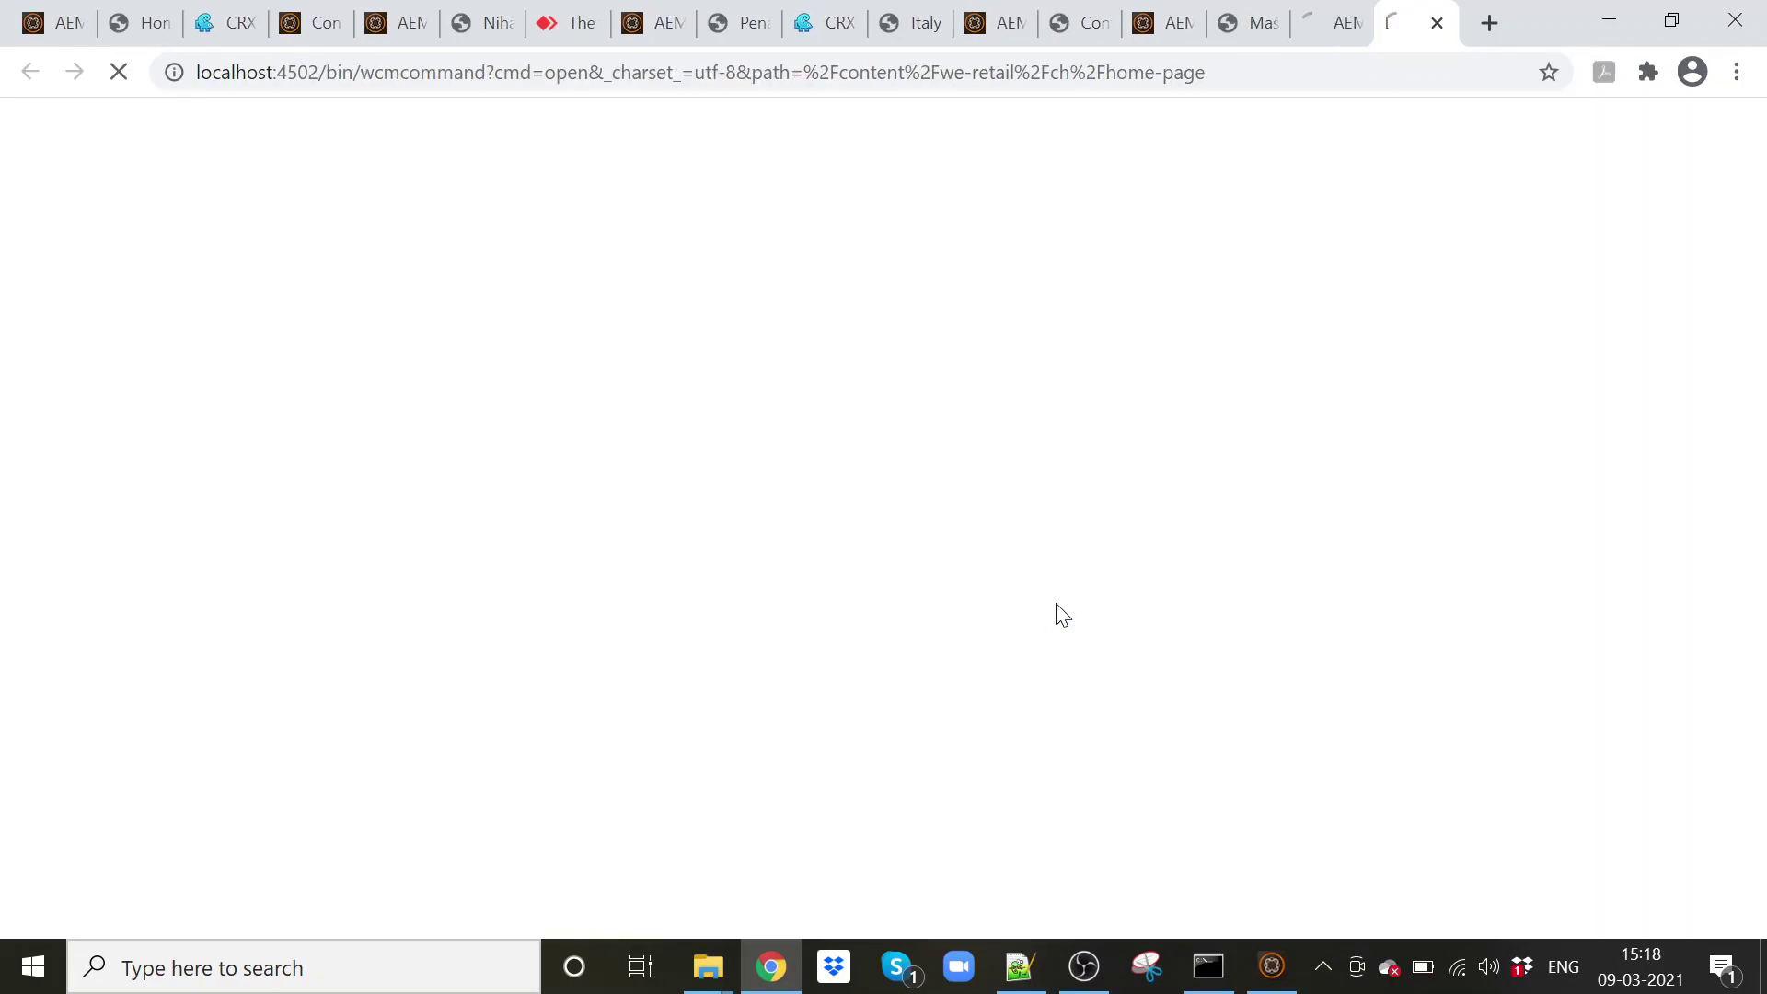